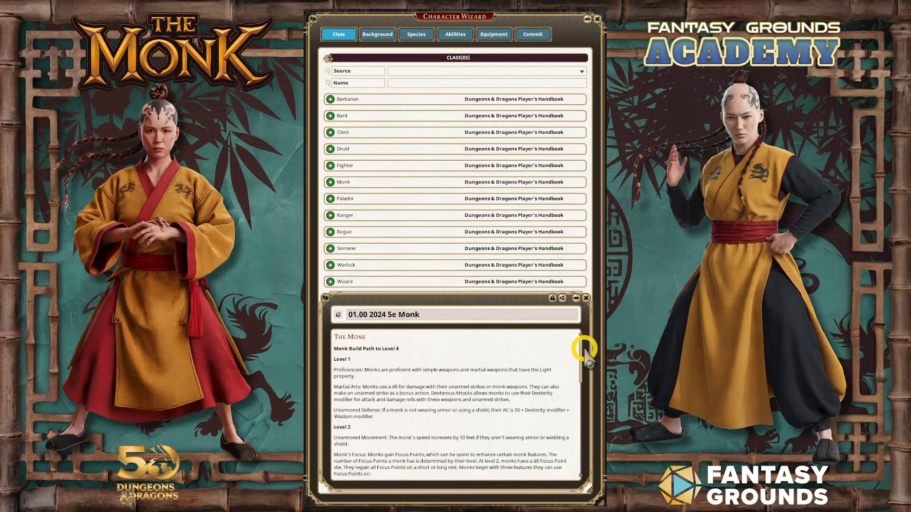
# Step: Review the 2024 5e Monk notes on the build path to level 4, including the level features and subclass choices
pyautogui.moveTo(580, 350); pyautogui.dragTo(572, 420)
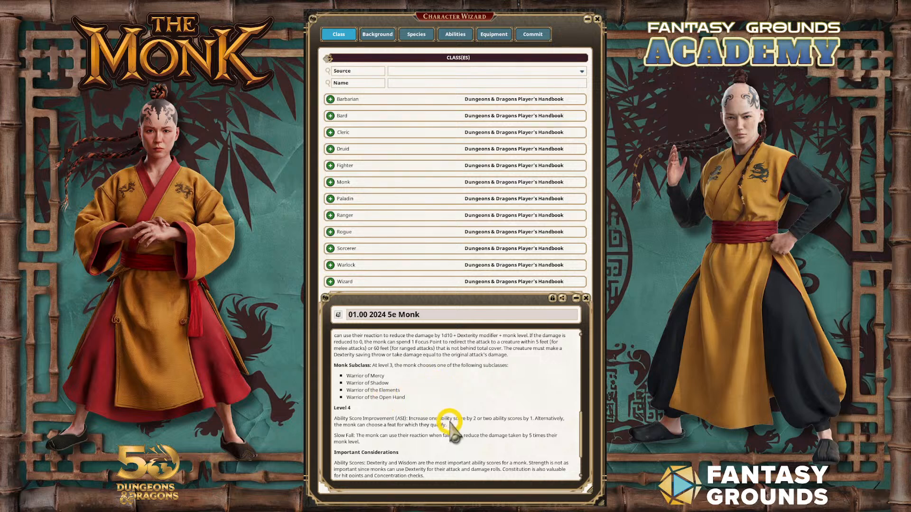
pyautogui.scroll(3, 440, 430)
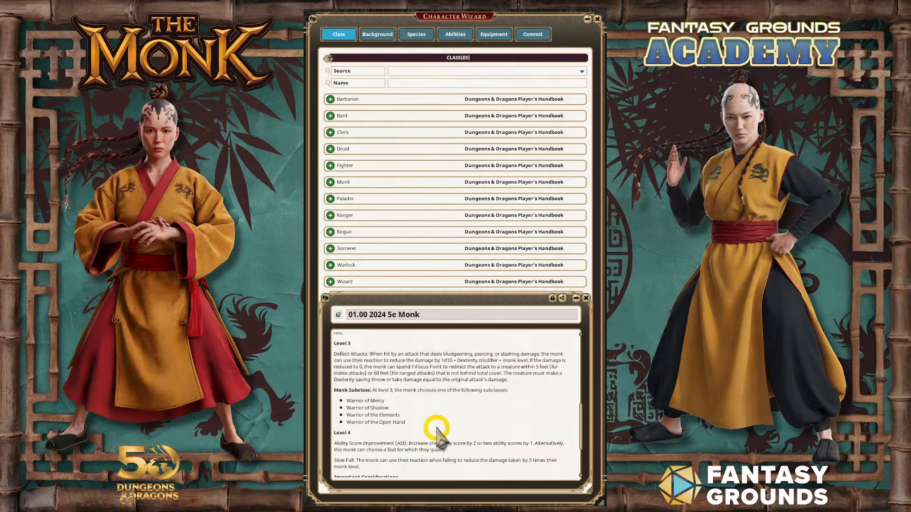
pyautogui.scroll(-1, 432, 426)
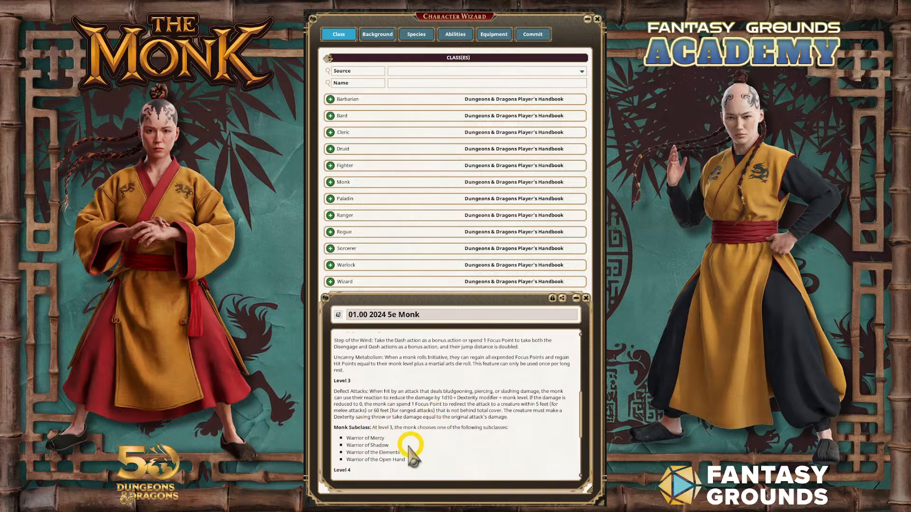
pyautogui.scroll(2, 418, 449)
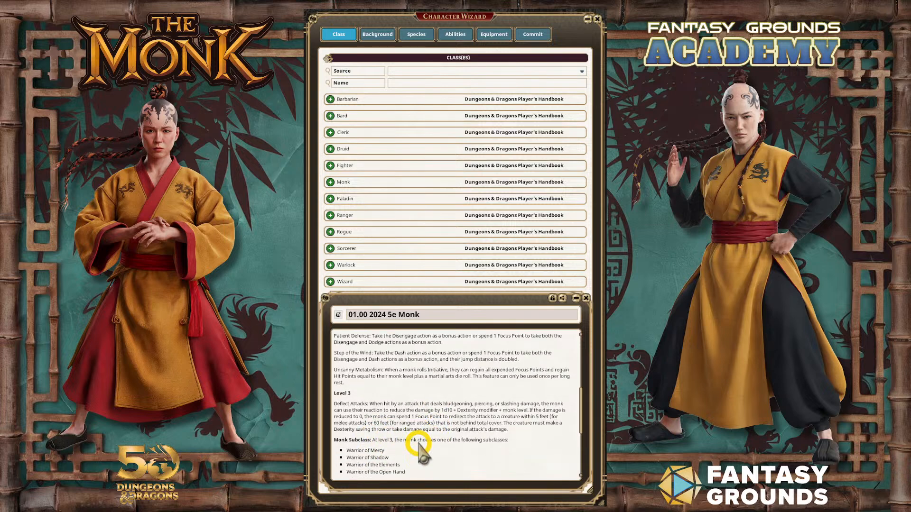
pyautogui.scroll(7, 418, 445)
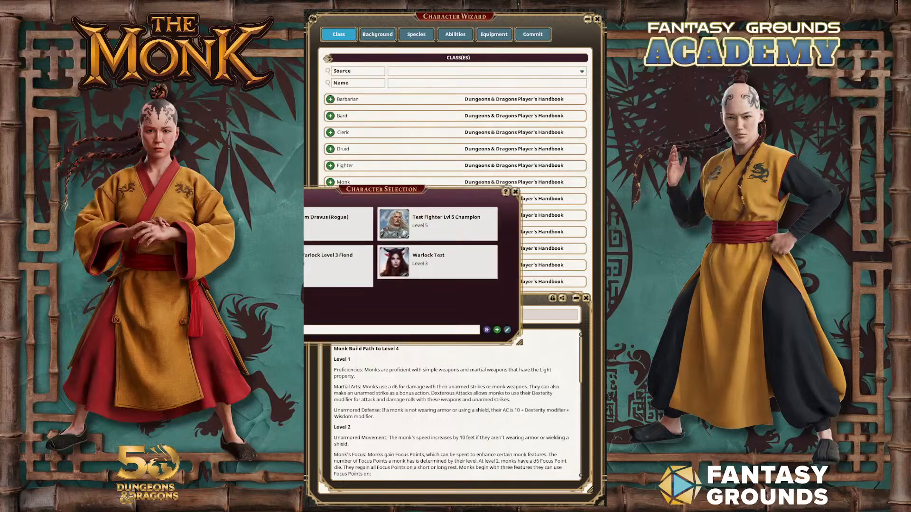
# Step: Close the Character Selection window and filter the class list to the Dungeons & Dragons Player's Handbook source
pyautogui.moveTo(393, 181); pyautogui.dragTo(468, 177)
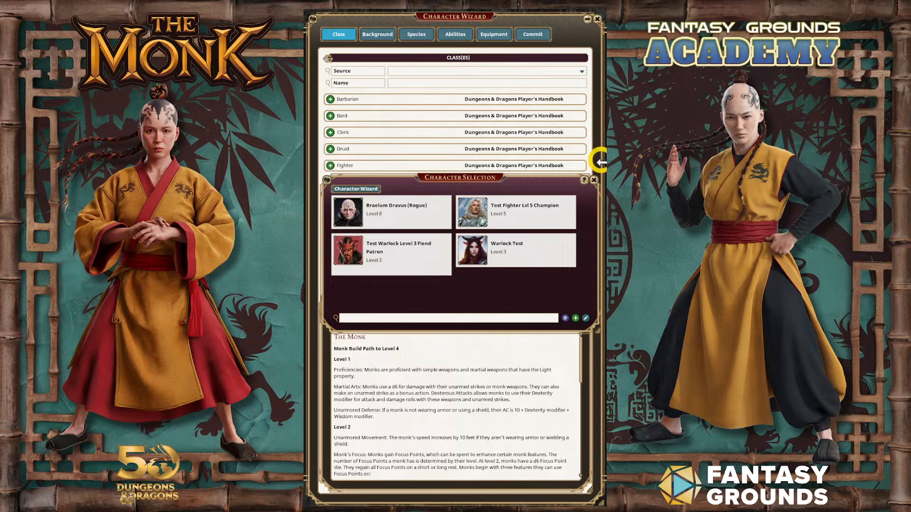
pyautogui.click(594, 180)
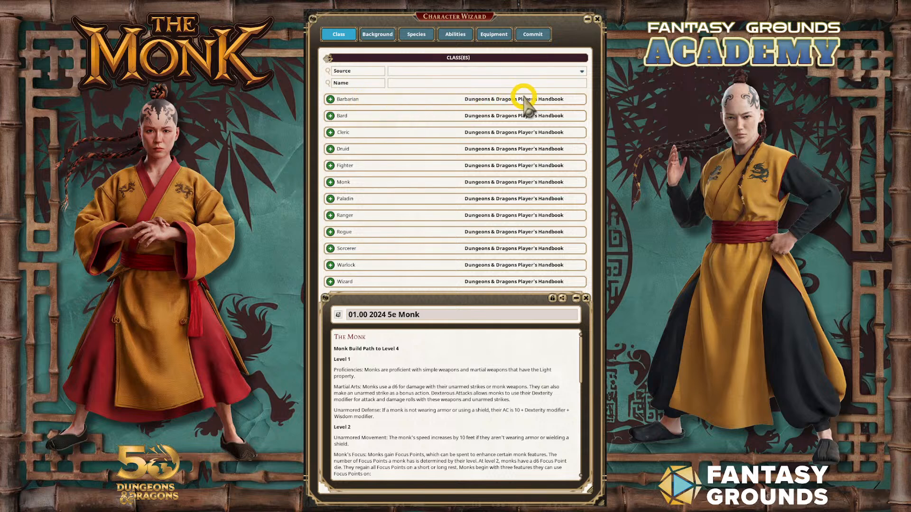
pyautogui.click(582, 72)
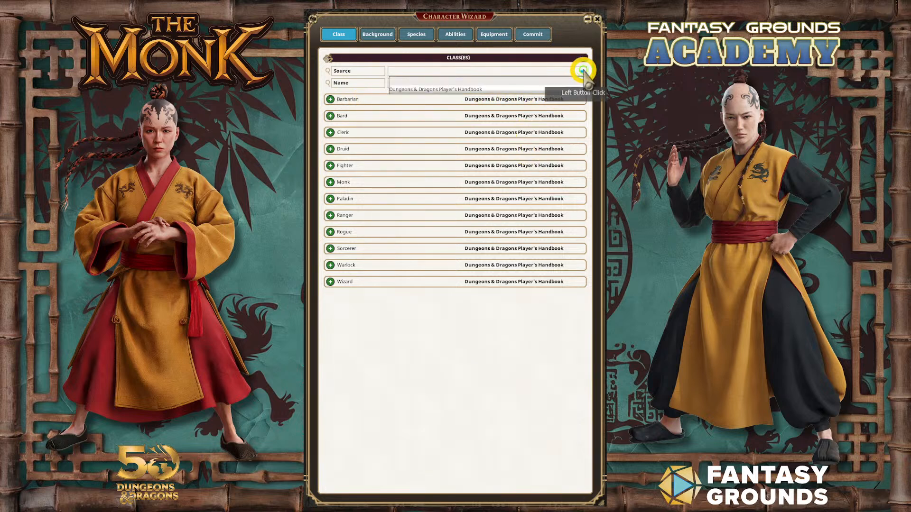
pyautogui.click(466, 90)
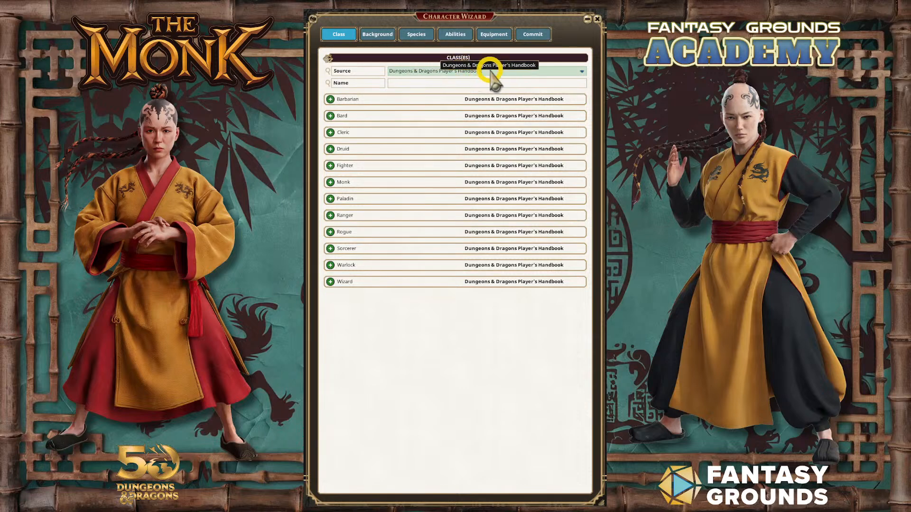
pyautogui.click(398, 85)
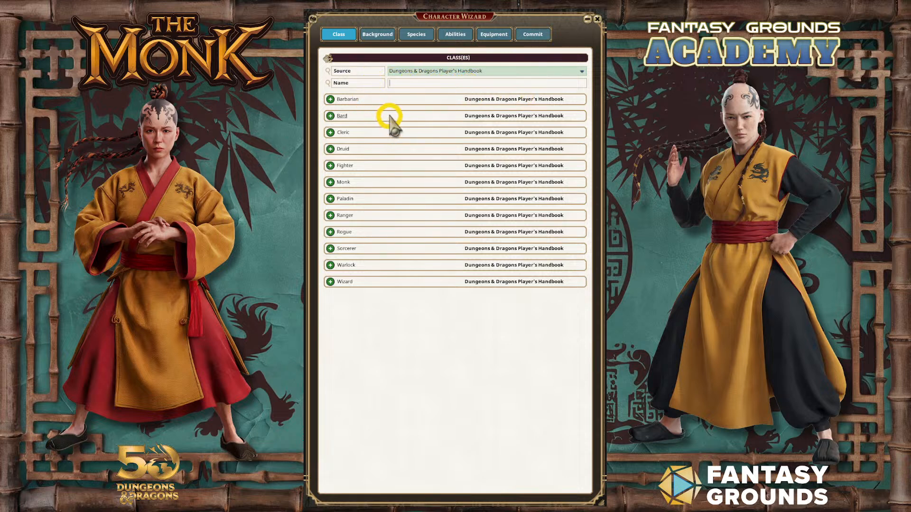
# Step: Examine the Monk class record's core traits and level-by-level features table, then close the record
pyautogui.click(345, 183)
pyautogui.scroll(-6, 417, 277)
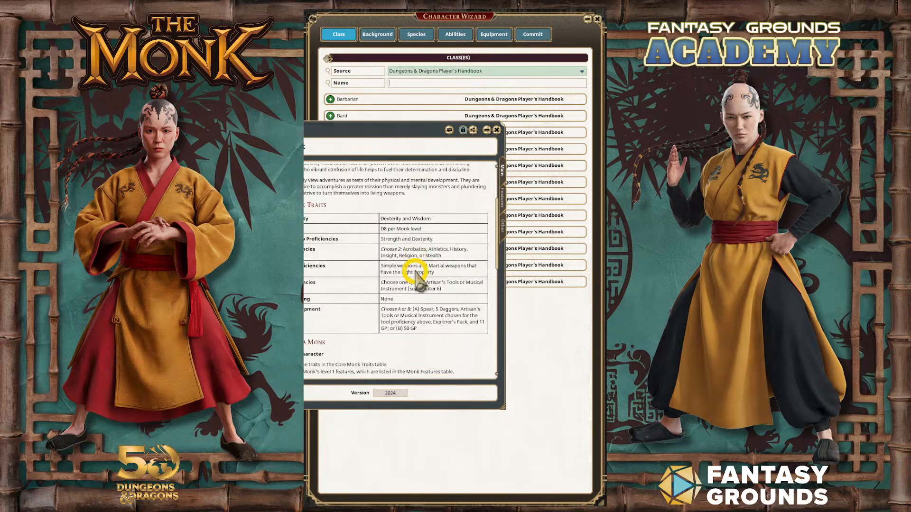
pyautogui.scroll(-6, 417, 279)
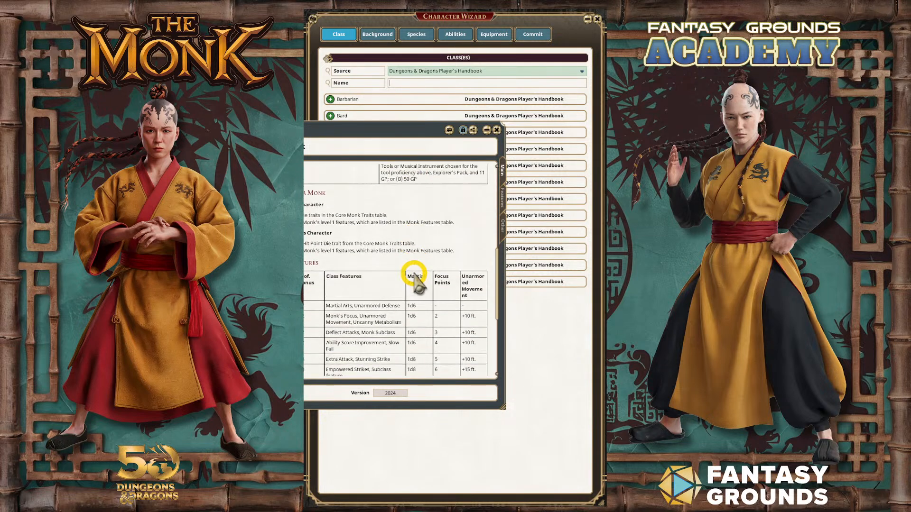
pyautogui.scroll(-4, 417, 280)
pyautogui.moveTo(384, 136); pyautogui.dragTo(447, 146)
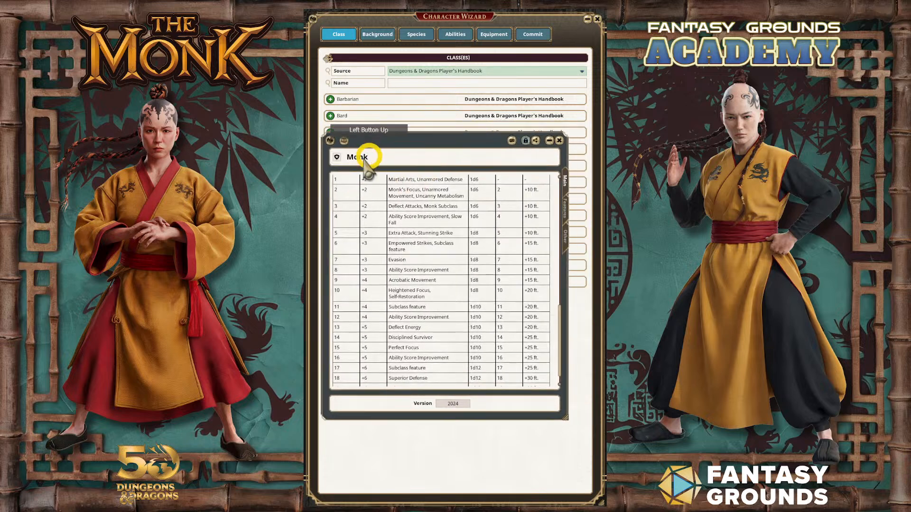
pyautogui.moveTo(330, 141); pyautogui.dragTo(279, 511)
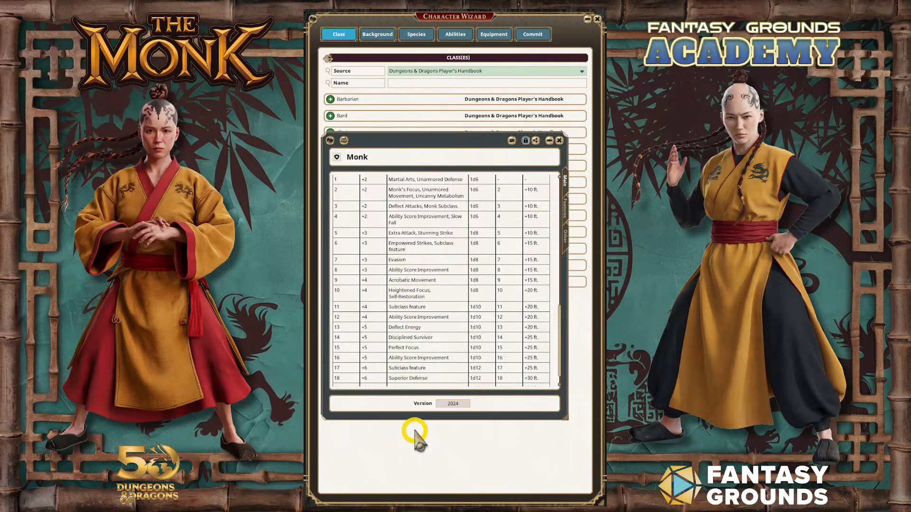
pyautogui.click(559, 140)
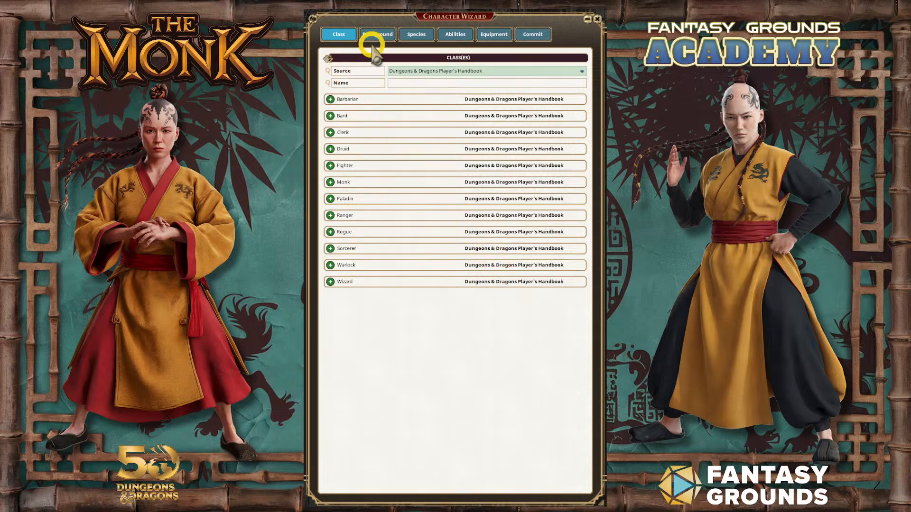
# Step: Add the Monk class to the character and choose Acrobatics and Stealth as its two skill proficiencies
pyautogui.click(331, 184)
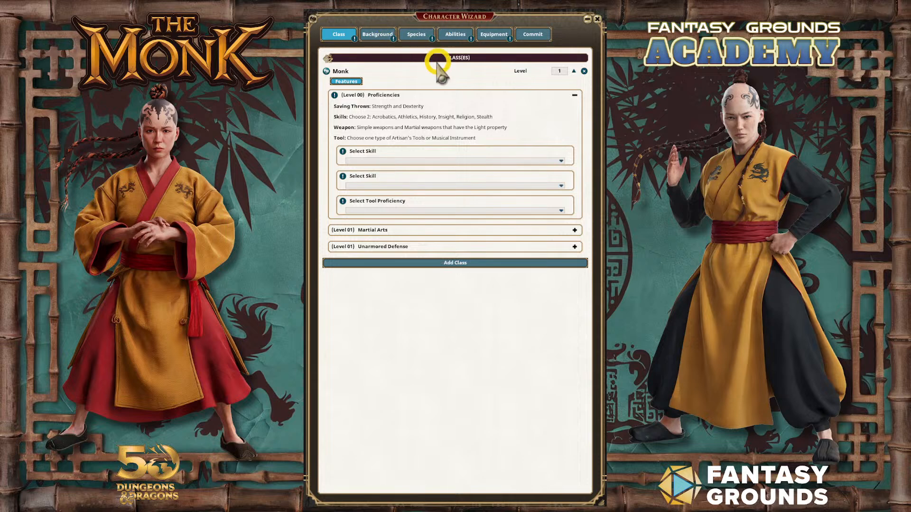
pyautogui.click(415, 162)
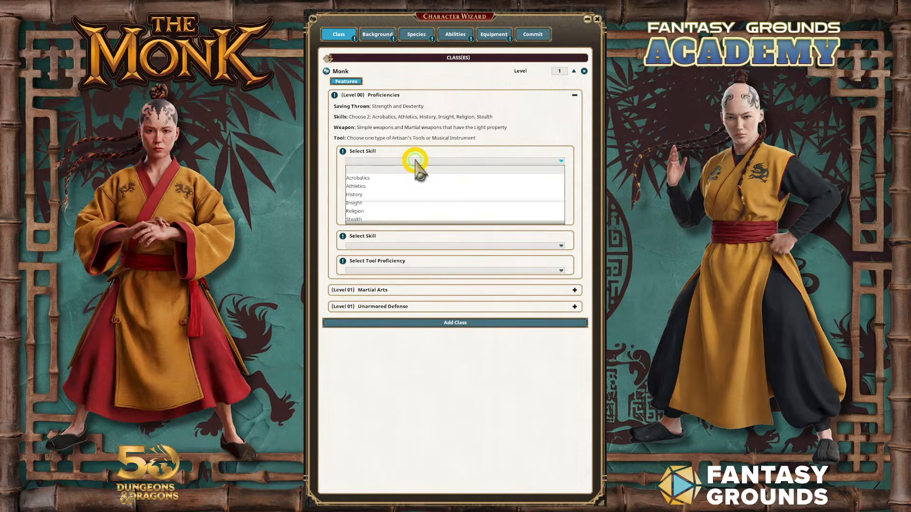
pyautogui.click(373, 175)
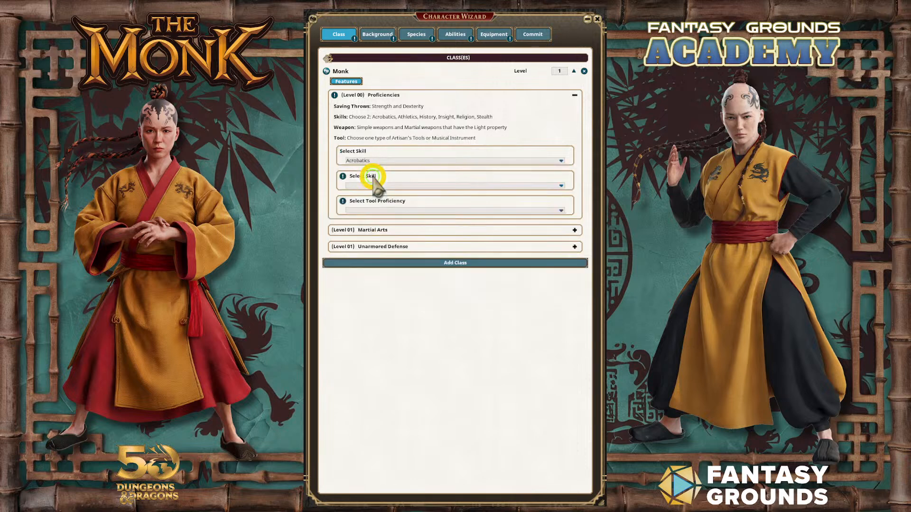
pyautogui.click(417, 186)
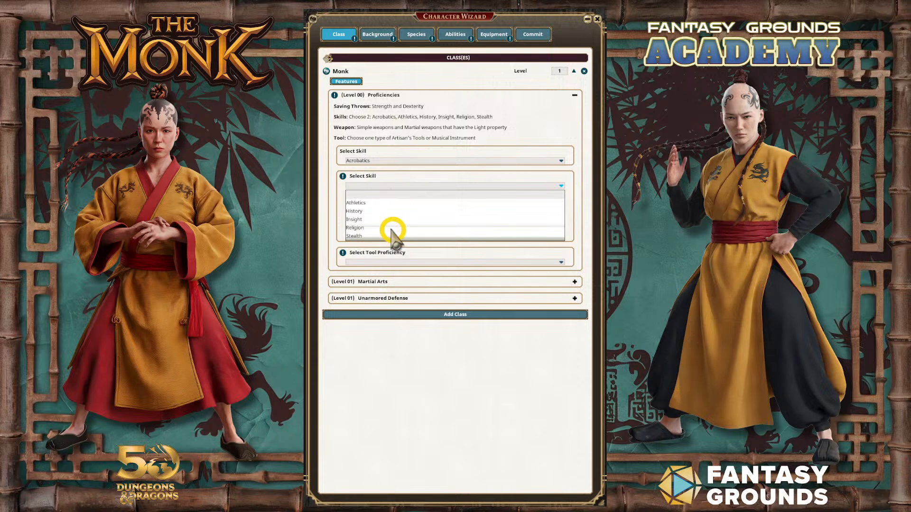
pyautogui.click(355, 236)
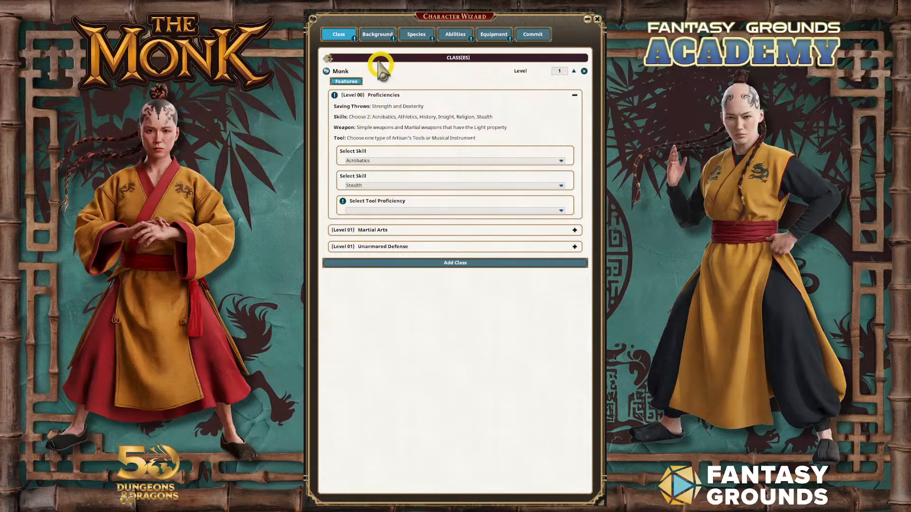
# Step: Choose Calligrapher's Supplies as the Monk's tool proficiency
pyautogui.click(415, 210)
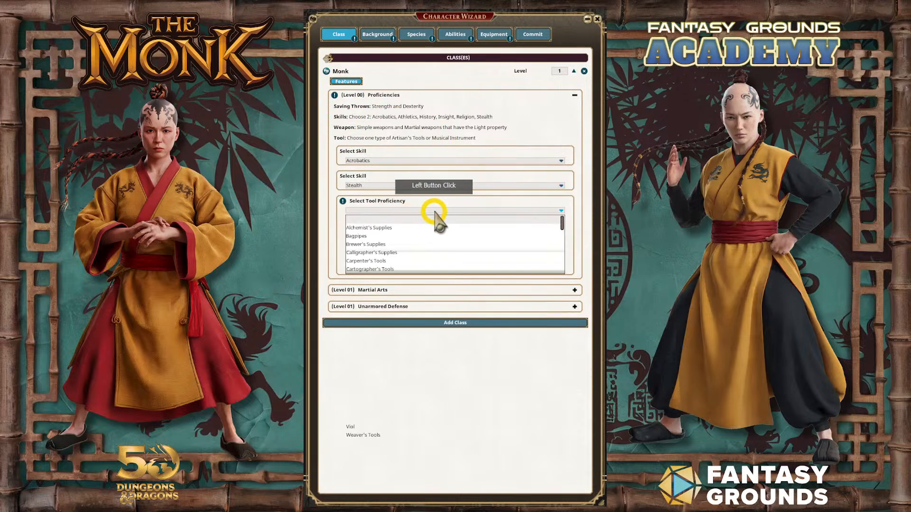
pyautogui.scroll(-1, 421, 230)
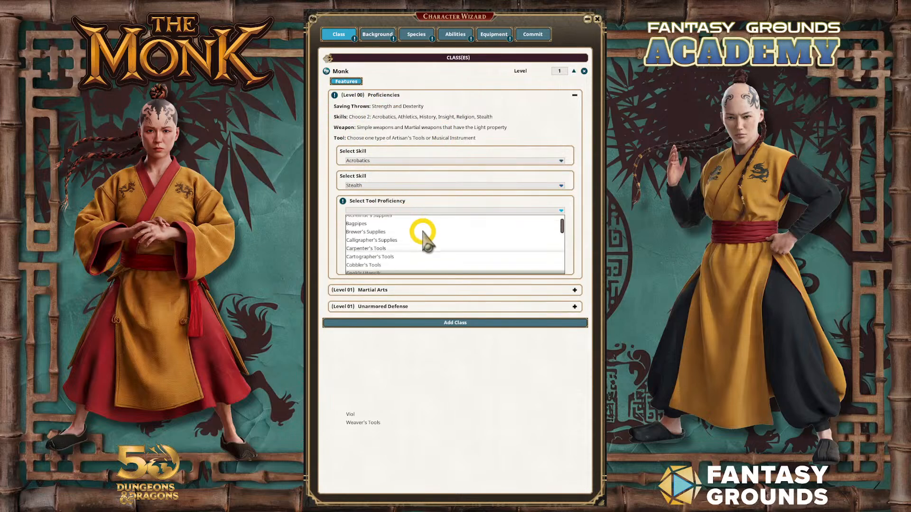
pyautogui.click(392, 240)
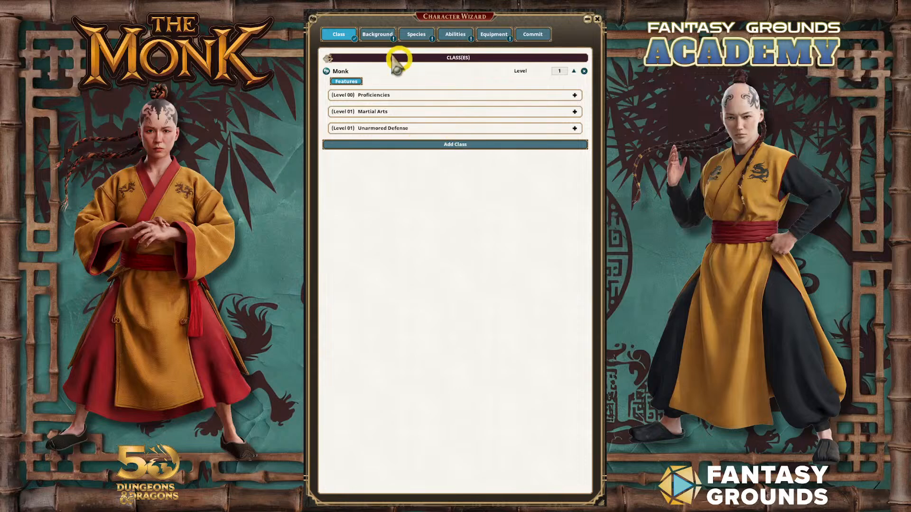
# Step: Go to the background choices and examine the Scribe record's ability scores, feat, proficiencies and equipment, then close it
pyautogui.click(377, 34)
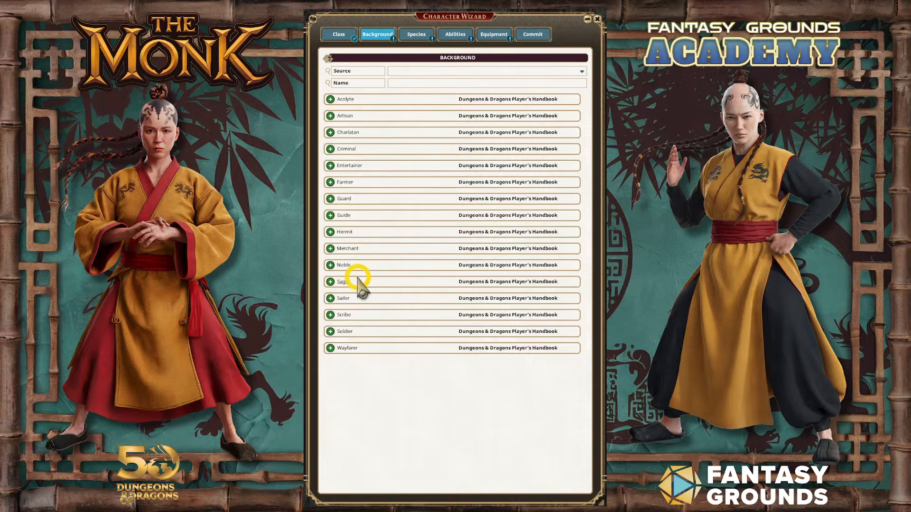
pyautogui.click(344, 314)
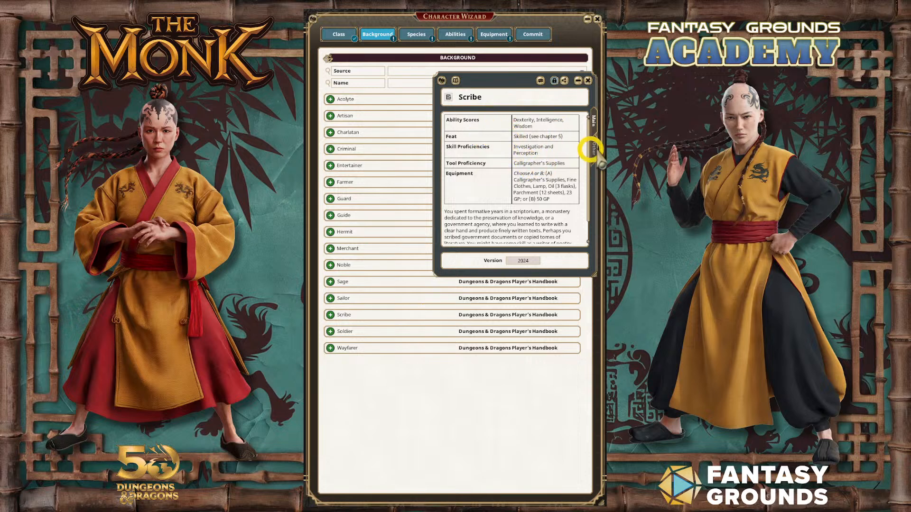
pyautogui.scroll(-1, 529, 166)
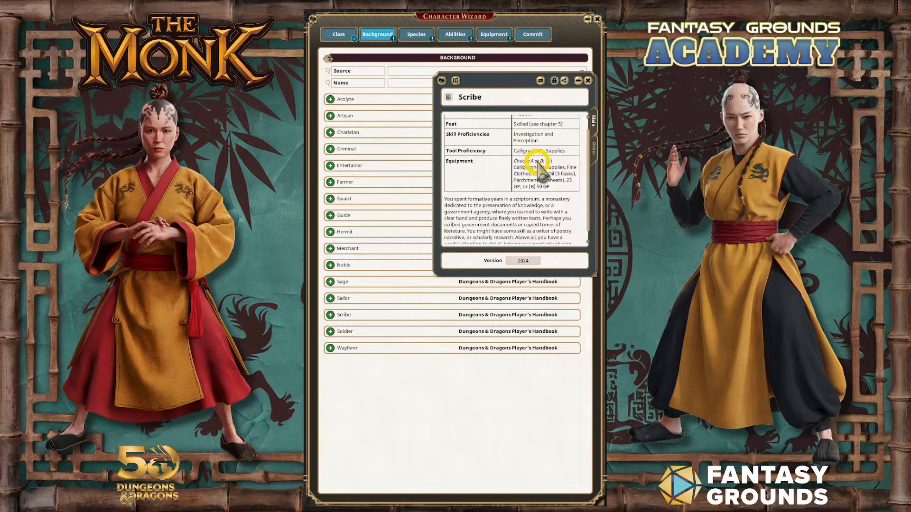
pyautogui.scroll(-1, 540, 164)
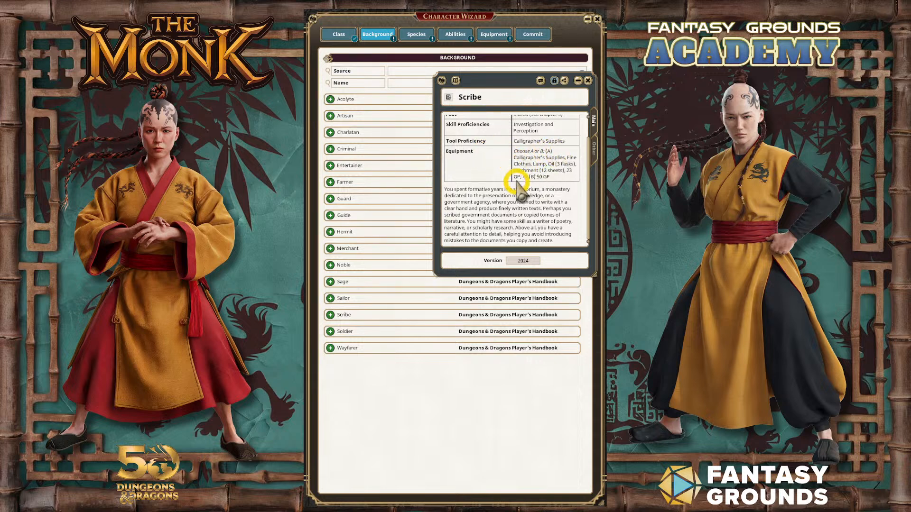
pyautogui.scroll(2, 521, 188)
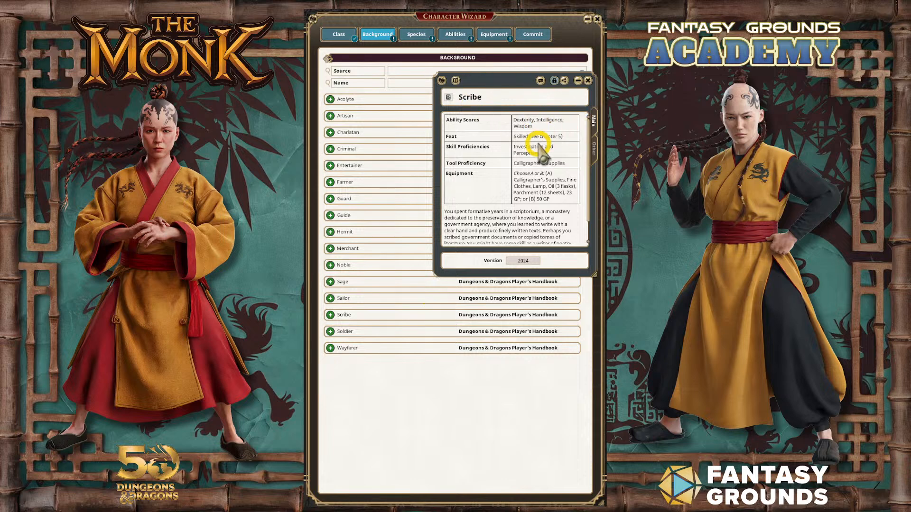
pyautogui.scroll(-1, 538, 171)
pyautogui.click(588, 80)
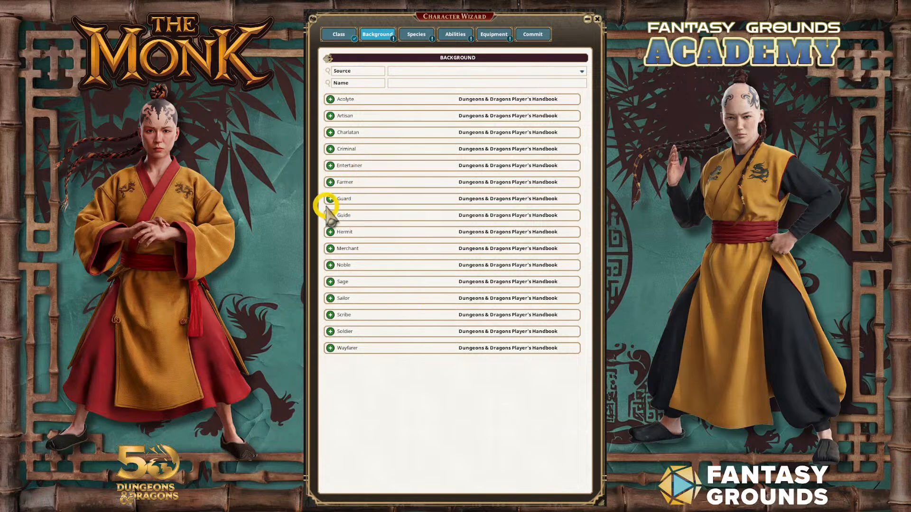
# Step: Add the Scribe background with ability score Option 1, raising Dexterity by 2 and Wisdom by 1
pyautogui.click(330, 316)
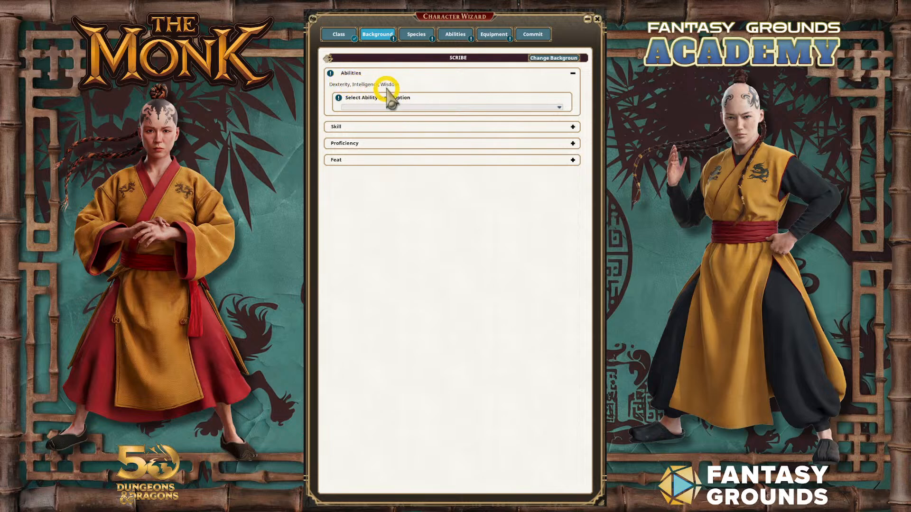
pyautogui.click(473, 108)
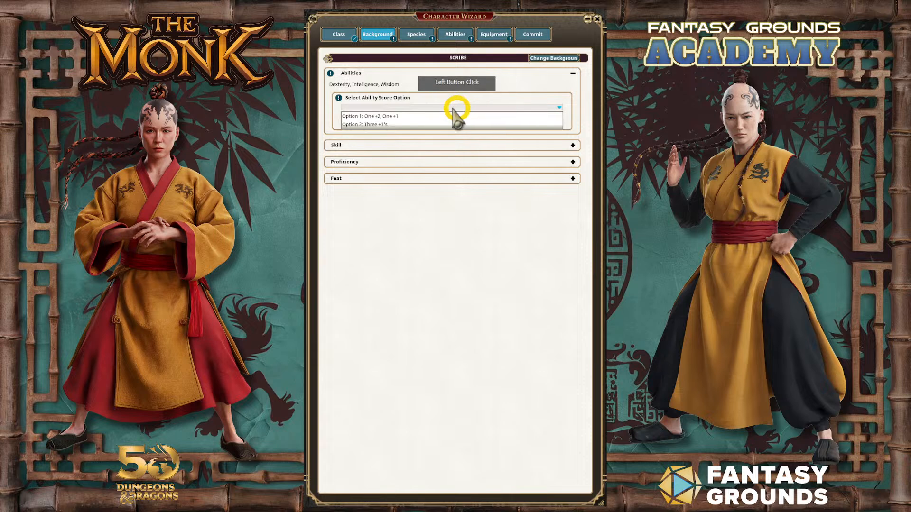
pyautogui.click(384, 117)
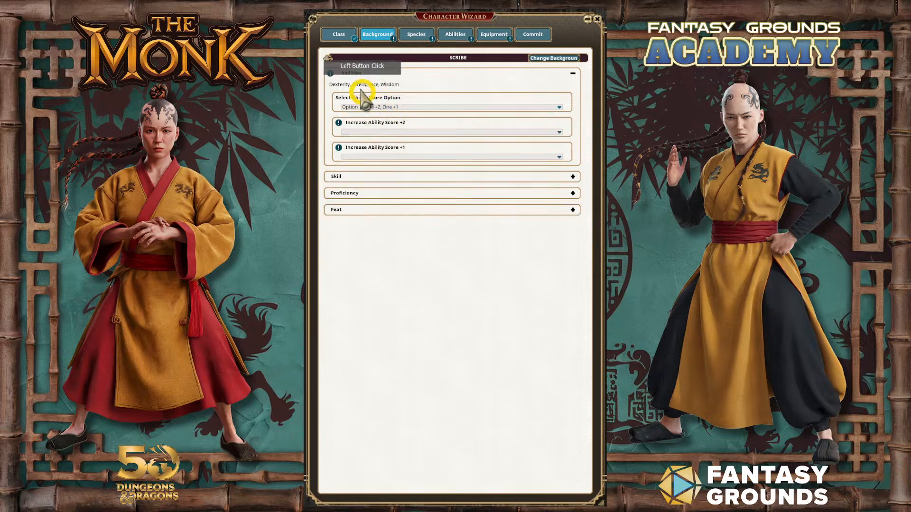
pyautogui.click(419, 131)
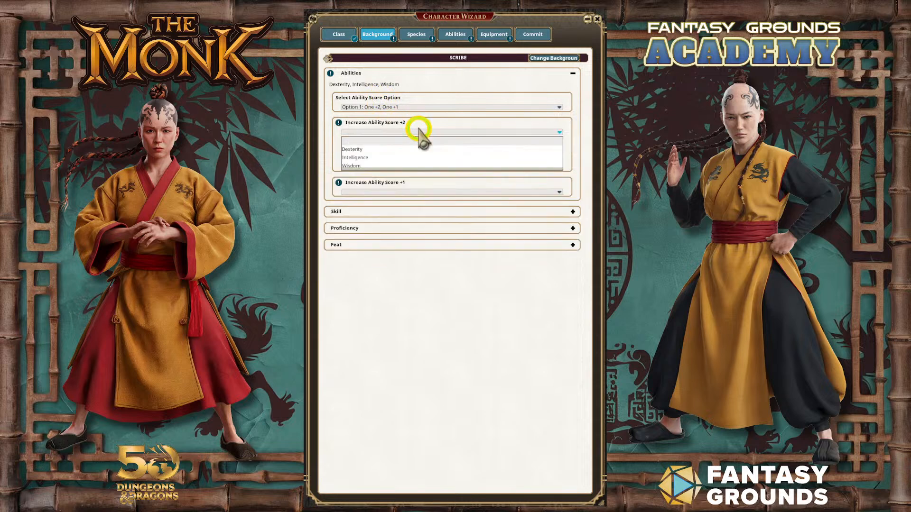
pyautogui.click(353, 149)
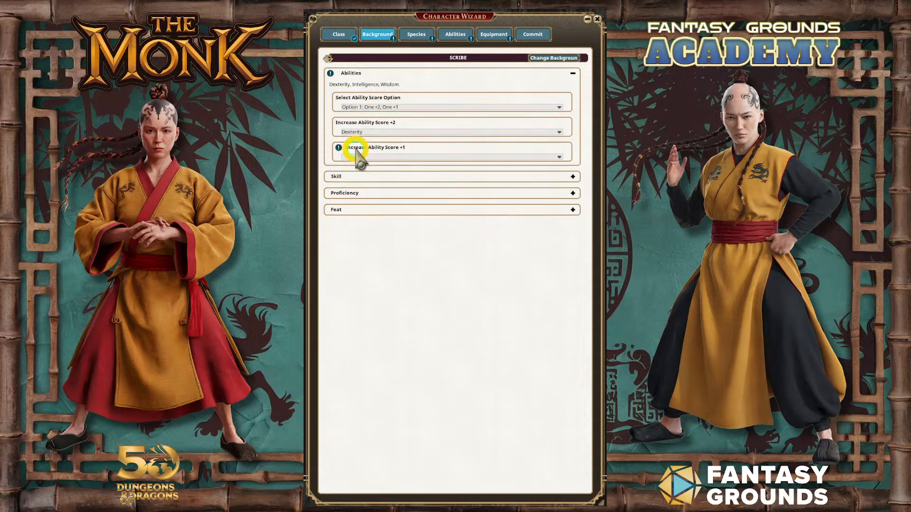
pyautogui.click(411, 158)
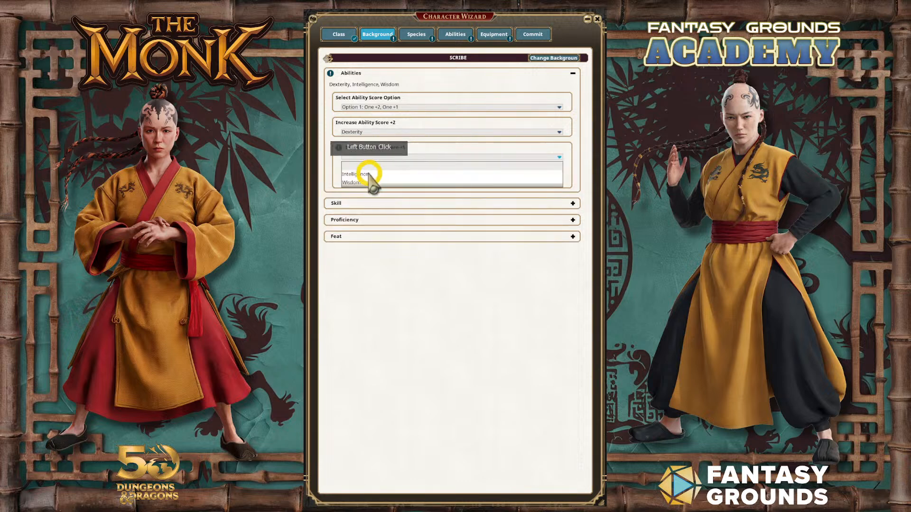
pyautogui.click(350, 185)
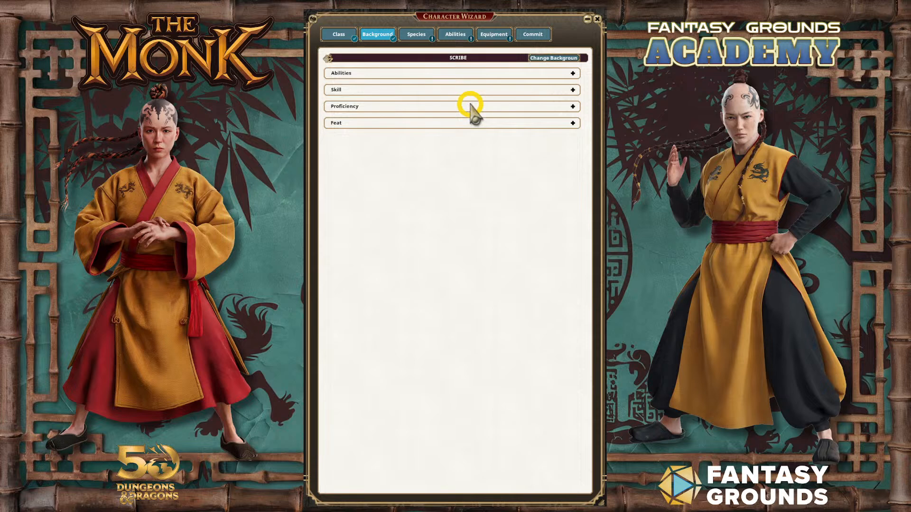
# Step: Review the Scribe background's skills, tool proficiency, feat and chosen ability increases
pyautogui.click(390, 89)
pyautogui.click(410, 117)
pyautogui.click(402, 148)
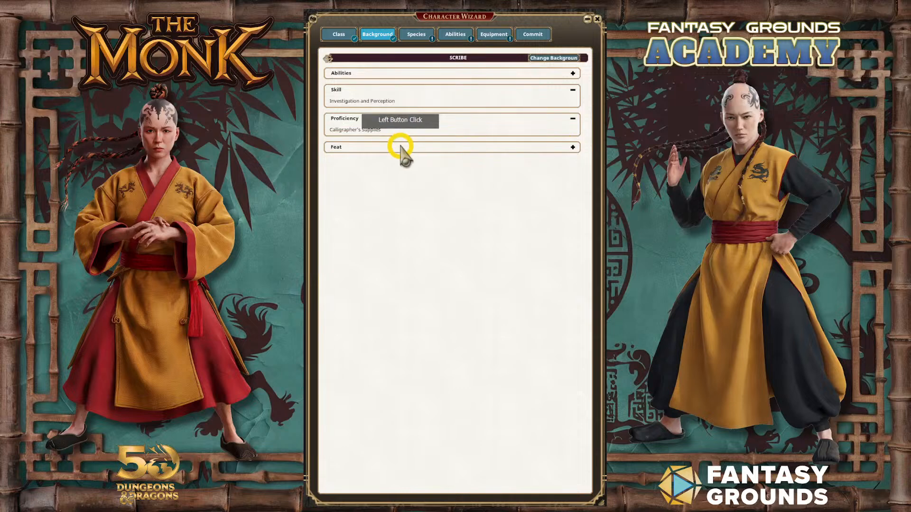
pyautogui.click(385, 71)
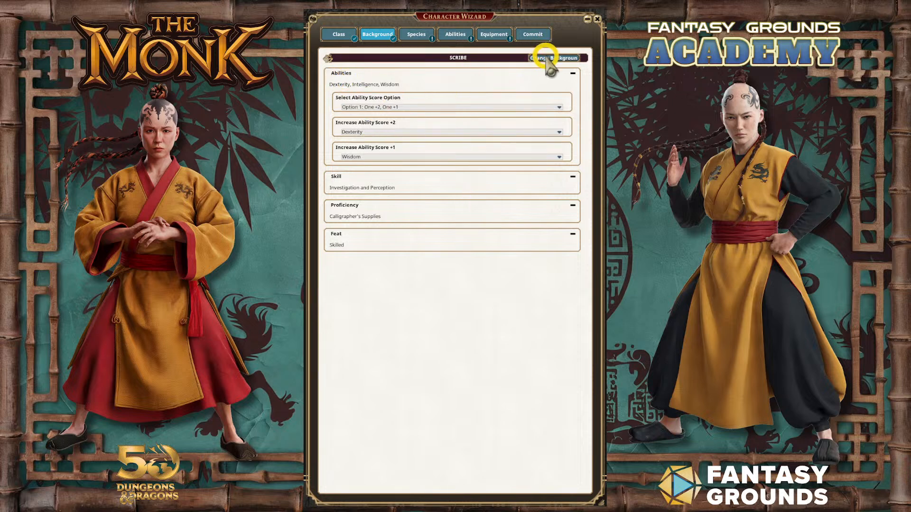
# Step: Go to the species choices, add Human to the character and choose its size
pyautogui.click(418, 35)
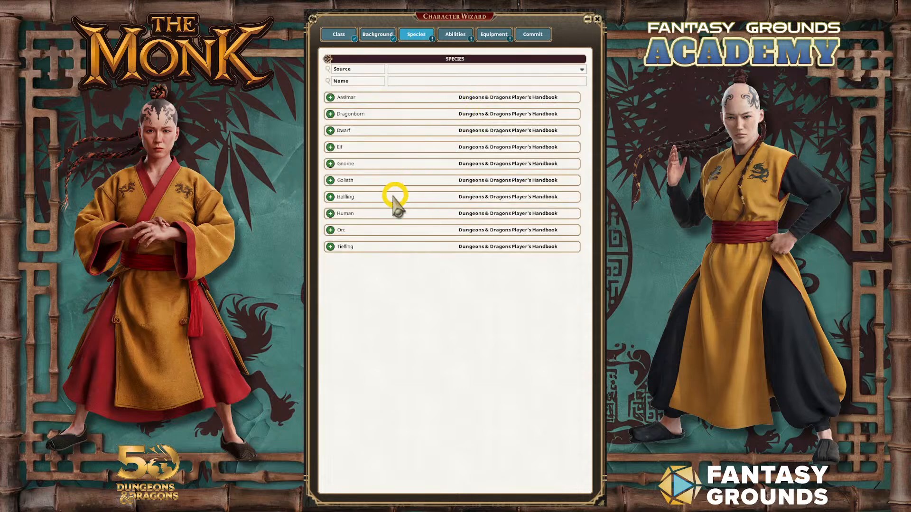
pyautogui.click(330, 213)
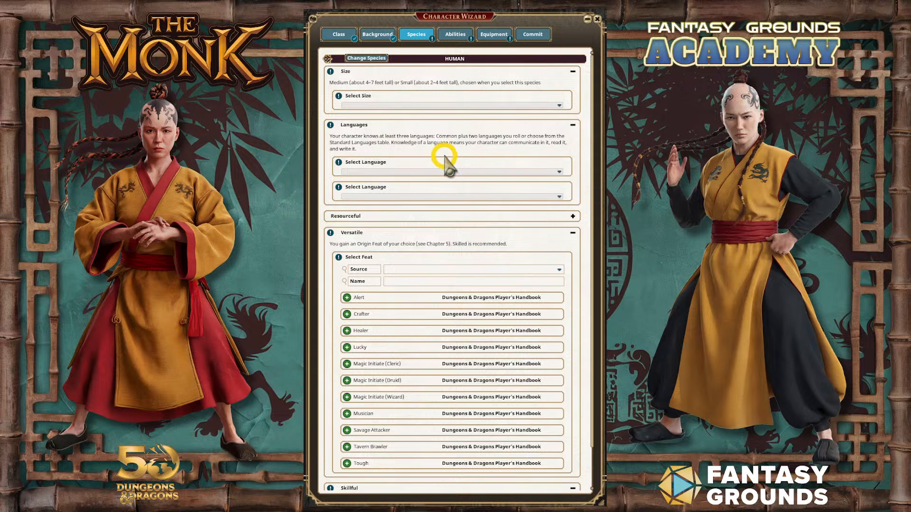
pyautogui.click(559, 105)
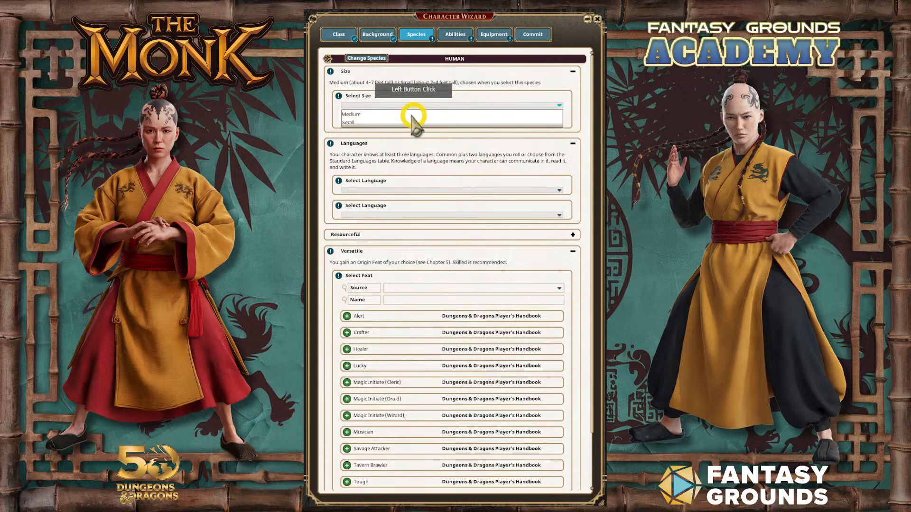
pyautogui.click(361, 118)
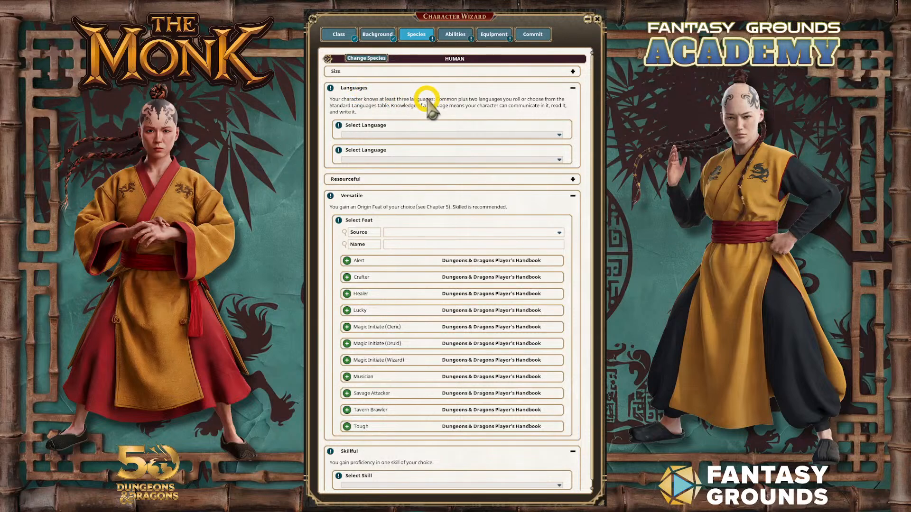
# Step: Choose Common Sign Language and Elvish as the Human's two additional languages
pyautogui.click(487, 136)
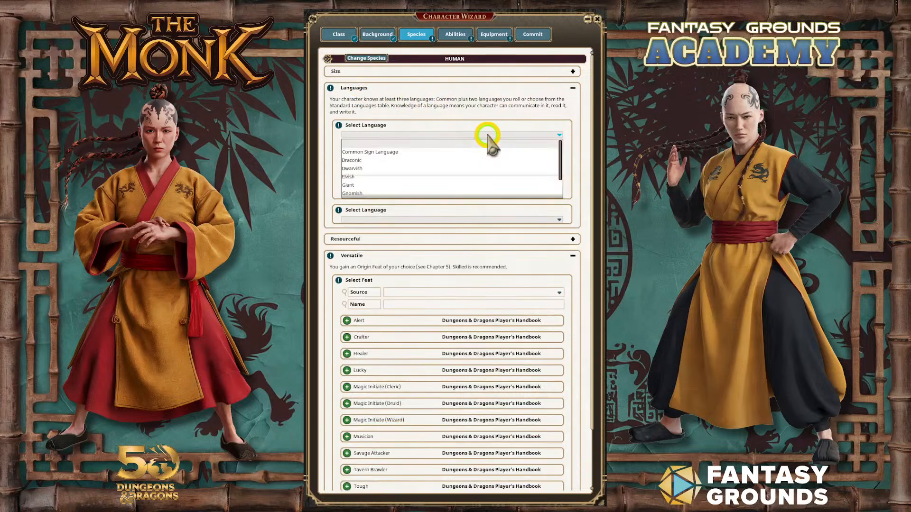
pyautogui.click(404, 155)
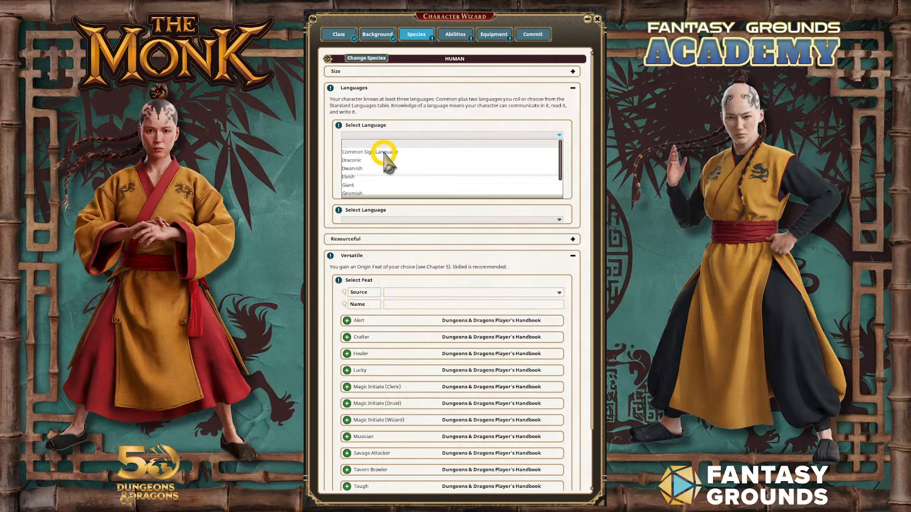
pyautogui.click(384, 152)
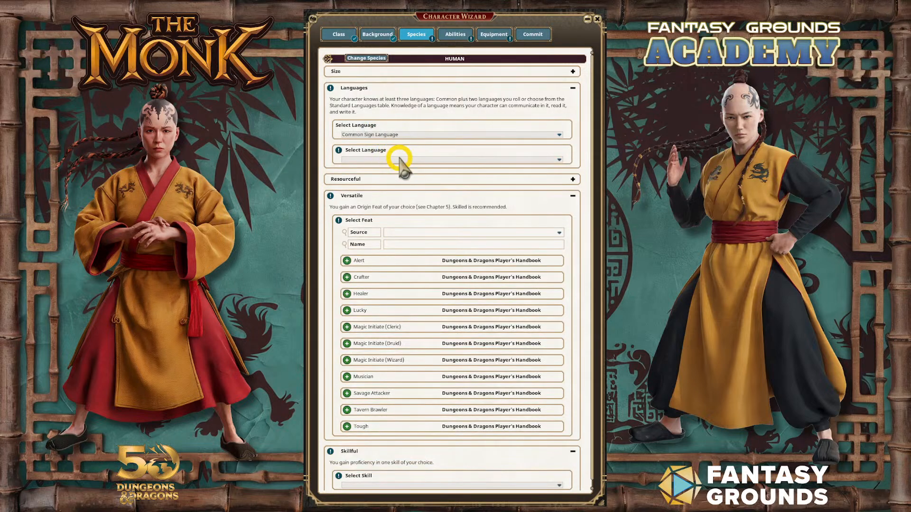
pyautogui.click(400, 161)
pyautogui.scroll(-4, 413, 188)
pyautogui.scroll(2, 418, 192)
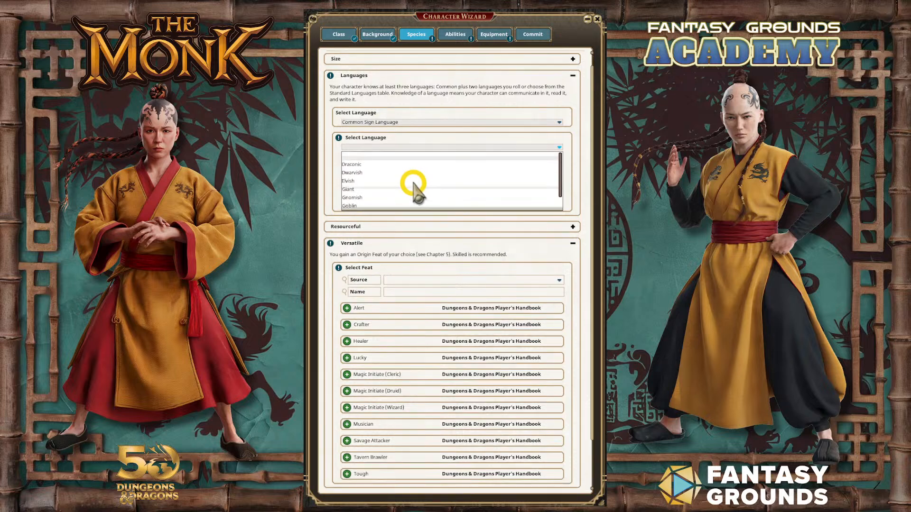
pyautogui.click(350, 181)
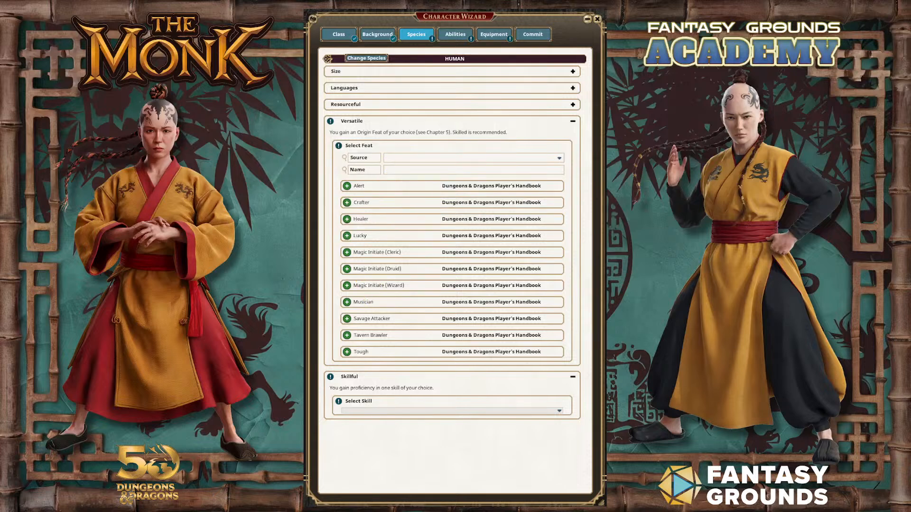
# Step: Open the Monk class record, examine its core traits and close the record
pyautogui.click(342, 474)
pyautogui.scroll(-3, 459, 338)
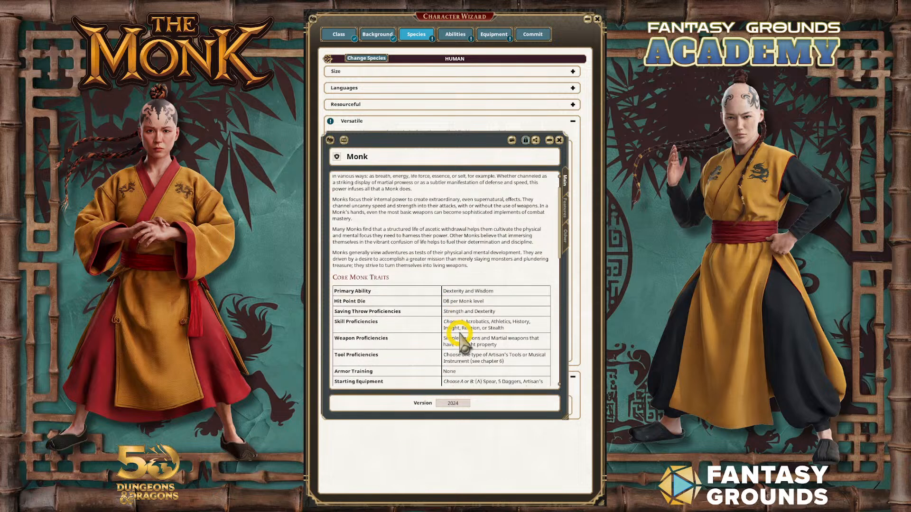
pyautogui.click(559, 140)
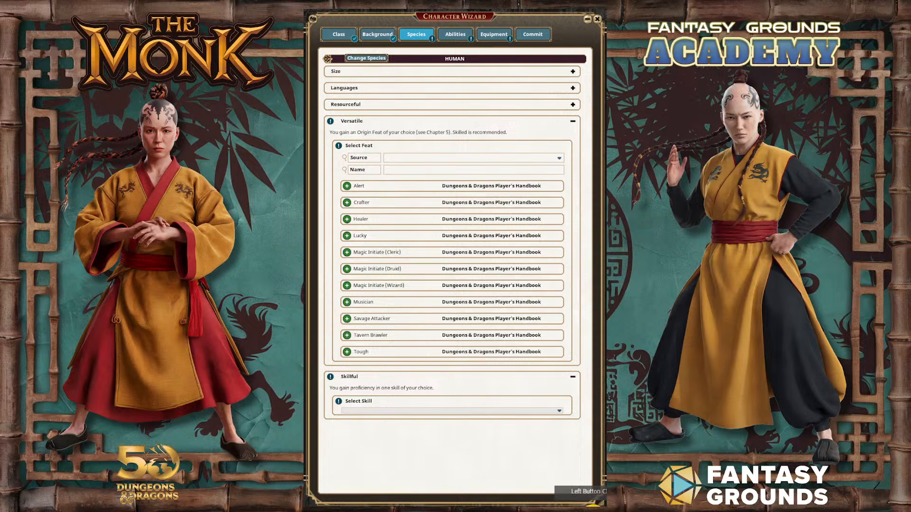
# Step: Open the note "01.00 2024 5e Monk", read the build path and important considerations including recommended feats, then close it
pyautogui.moveTo(664, 228); pyautogui.dragTo(427, 218)
pyautogui.click(526, 226)
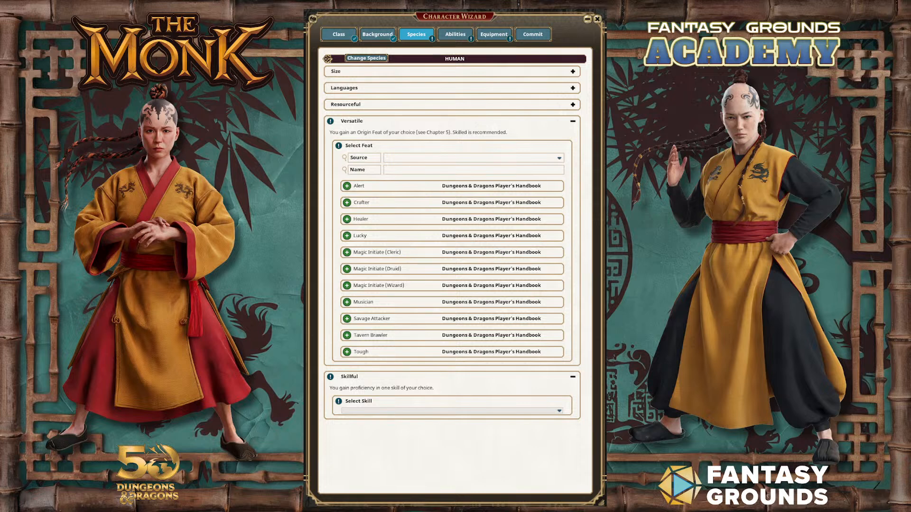
pyautogui.click(613, 207)
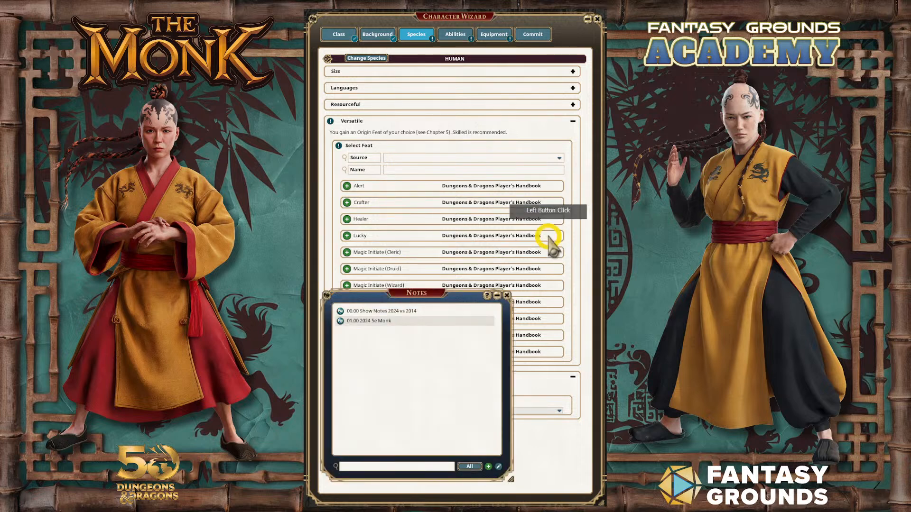
pyautogui.click(342, 320)
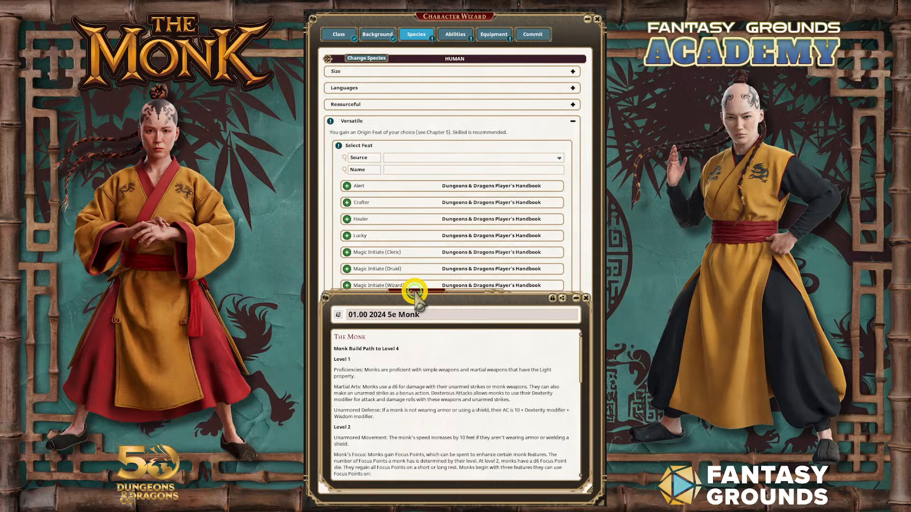
pyautogui.moveTo(416, 296); pyautogui.dragTo(484, 293)
pyautogui.scroll(-3, 457, 375)
pyautogui.scroll(-10, 457, 377)
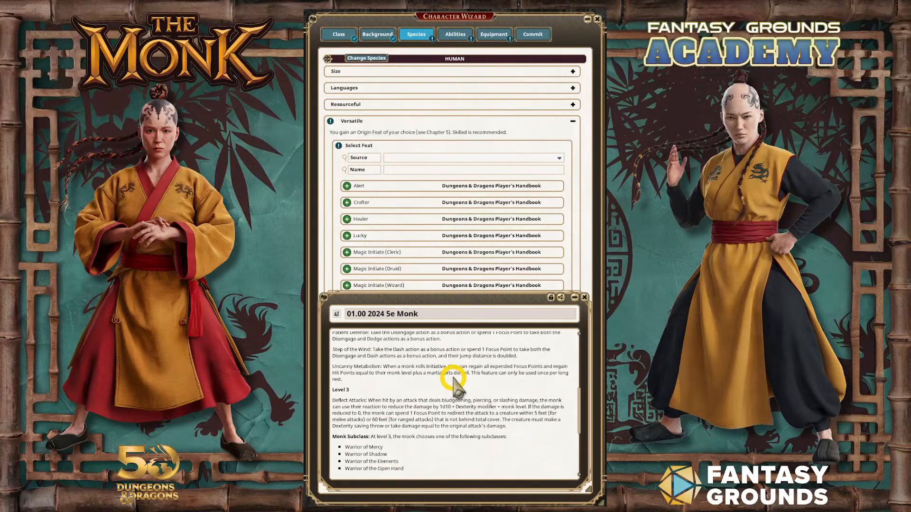
pyautogui.scroll(-3, 454, 387)
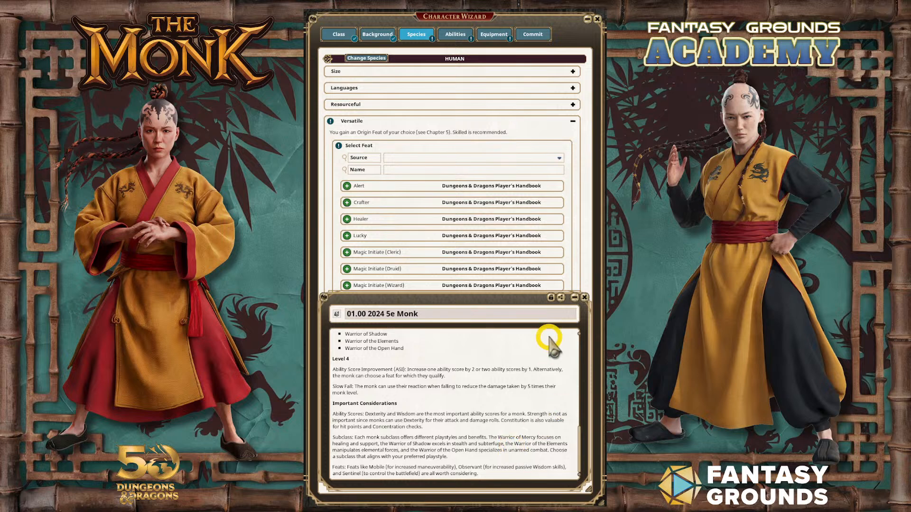
pyautogui.click(583, 298)
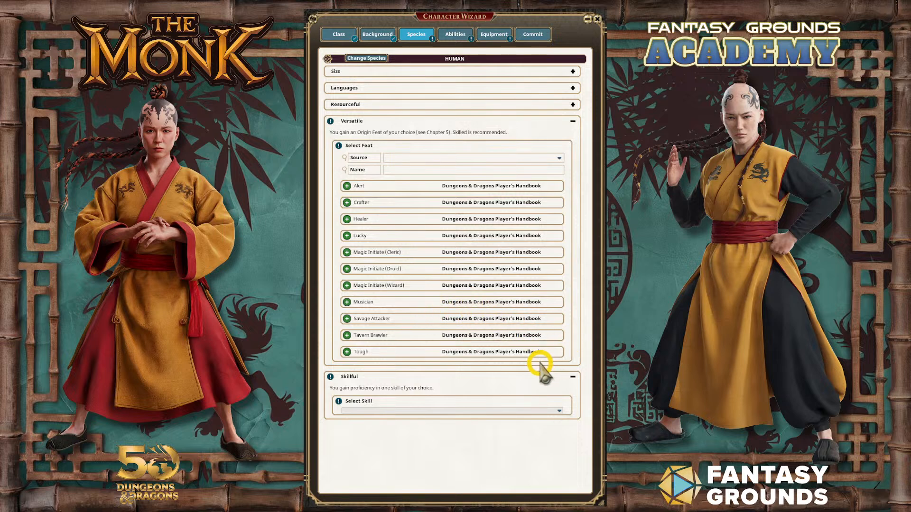
# Step: Filter the Versatile origin feats by the Dungeons & Dragons Player's Handbook source and choose Tough
pyautogui.click(560, 158)
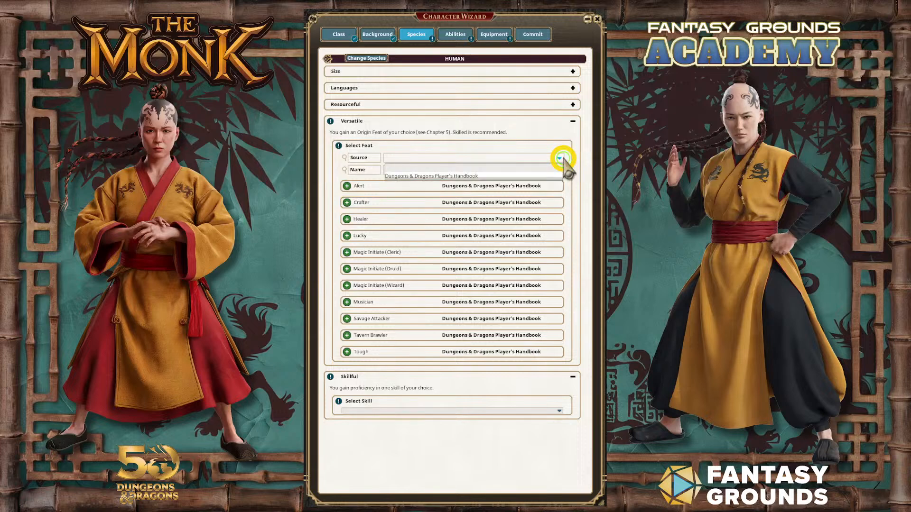
pyautogui.click(473, 175)
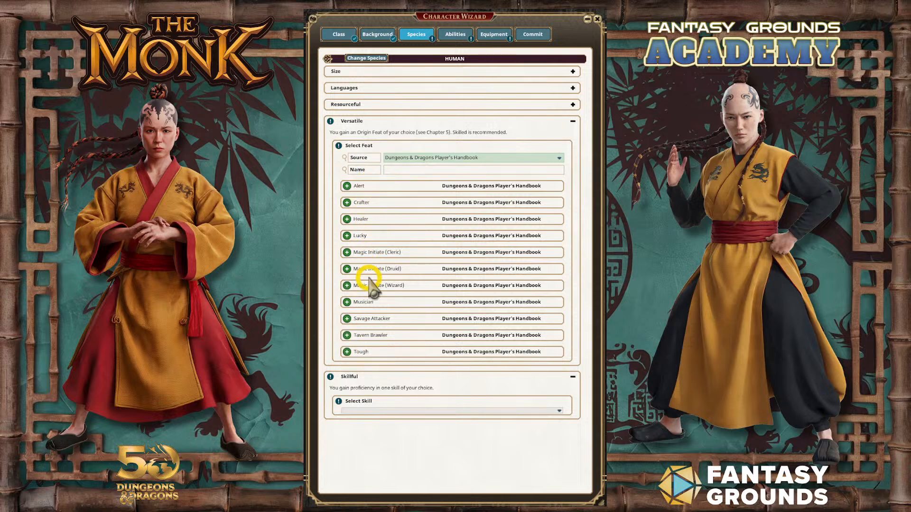
pyautogui.click(347, 352)
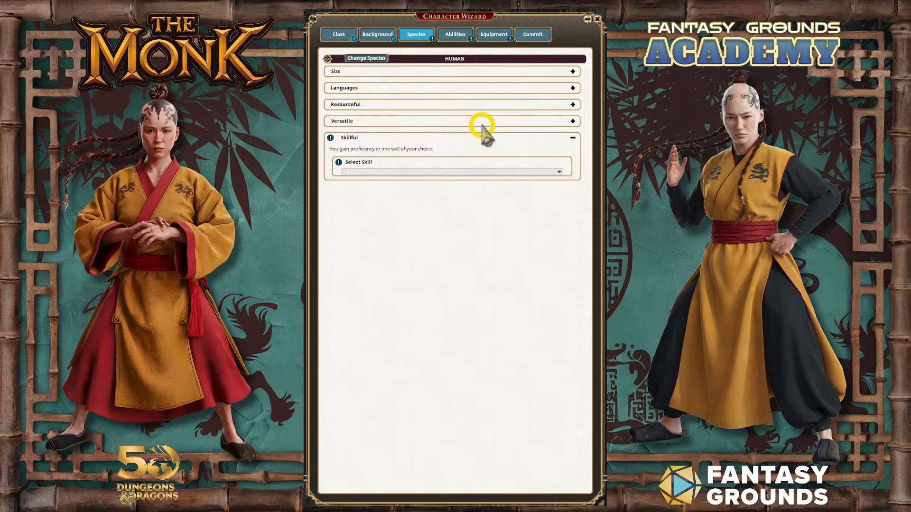
# Step: Choose Athletics as the skill proficiency for the Human's Skillful trait
pyautogui.click(460, 172)
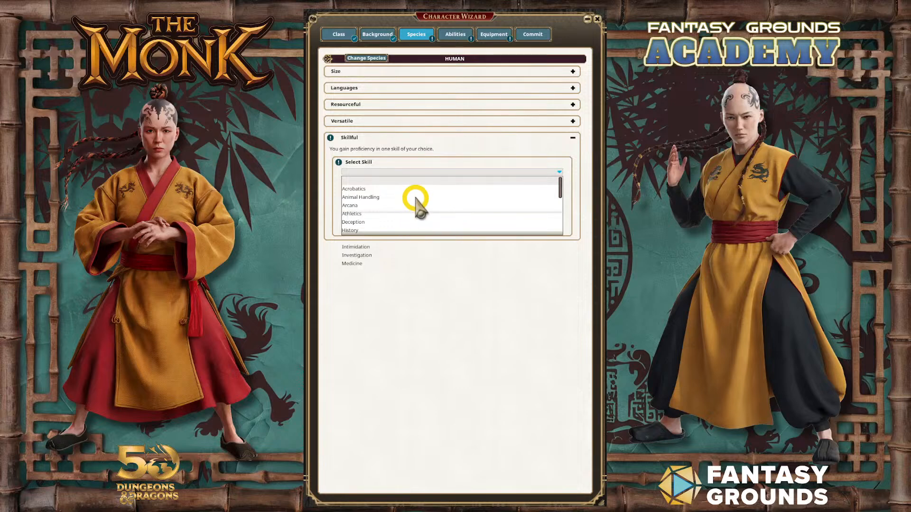
pyautogui.scroll(-1, 416, 199)
pyautogui.scroll(-3, 416, 199)
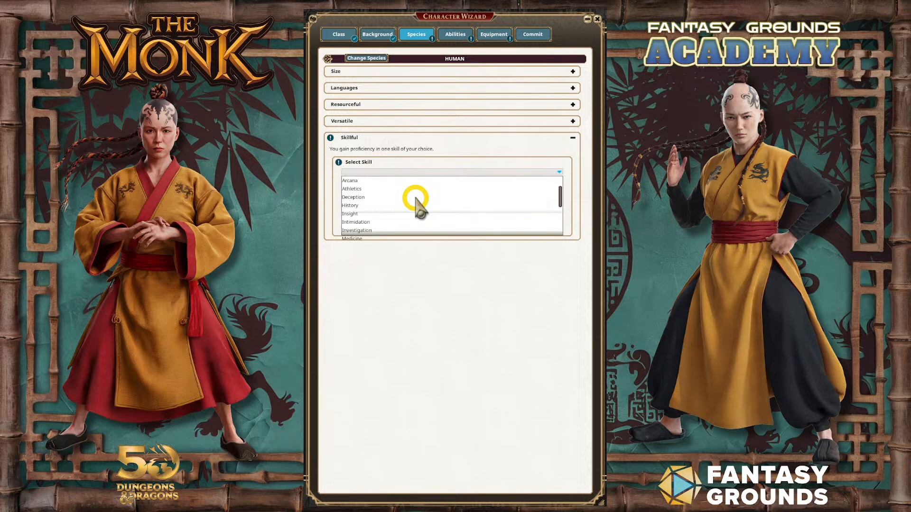
pyautogui.scroll(-2, 417, 199)
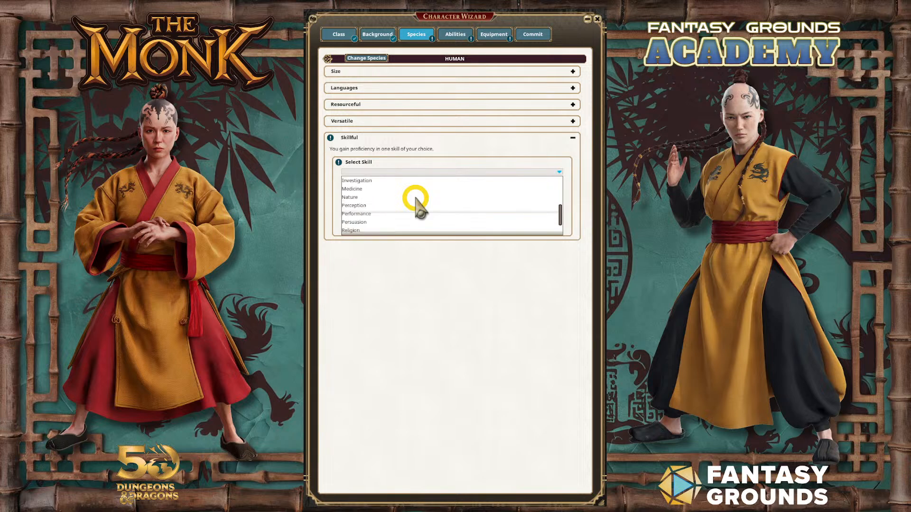
pyautogui.scroll(-1, 417, 199)
pyautogui.scroll(1, 416, 199)
pyautogui.scroll(1, 416, 202)
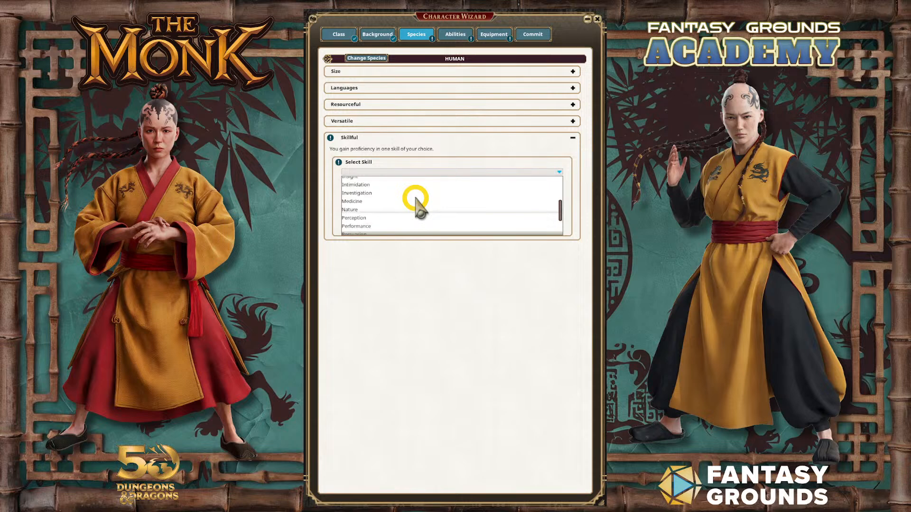
pyautogui.scroll(2, 416, 199)
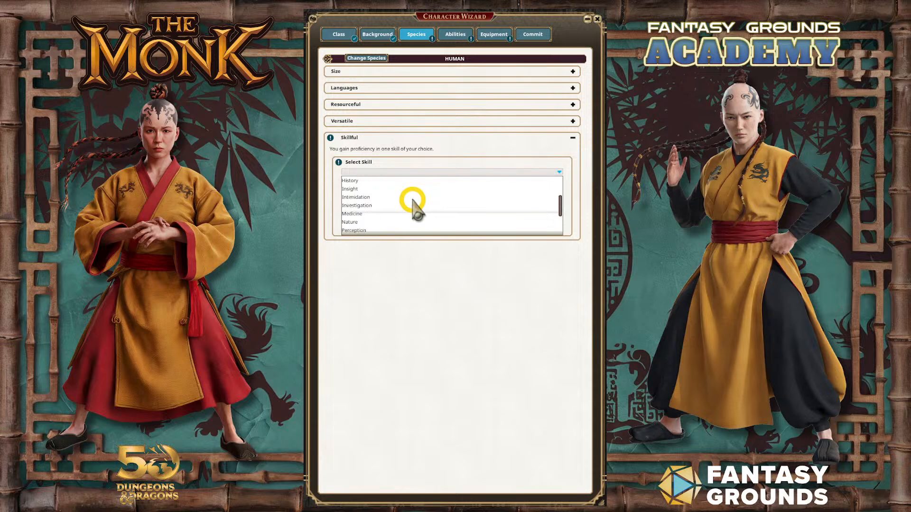
pyautogui.scroll(1, 417, 209)
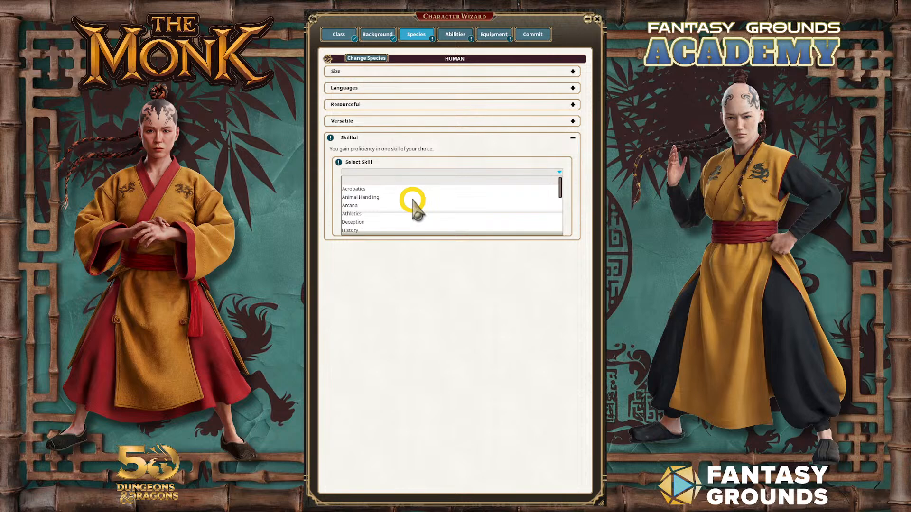
pyautogui.scroll(-1, 413, 204)
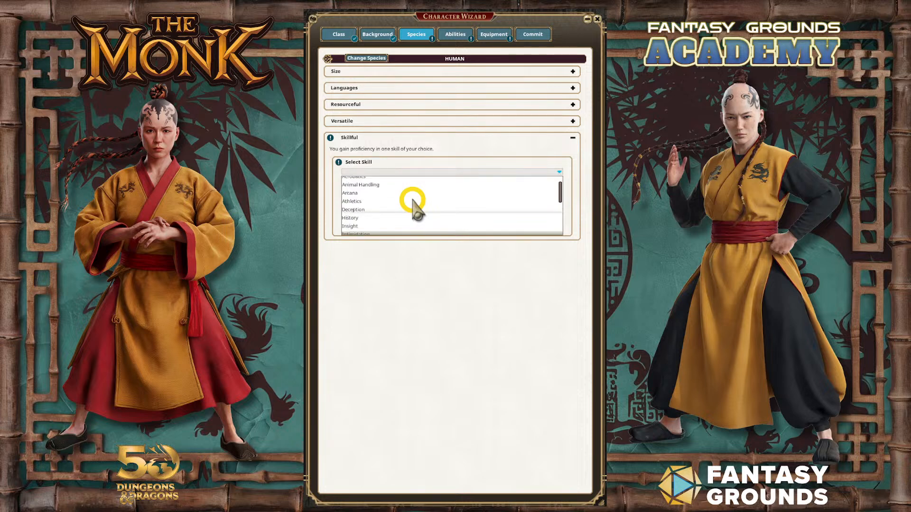
pyautogui.click(356, 201)
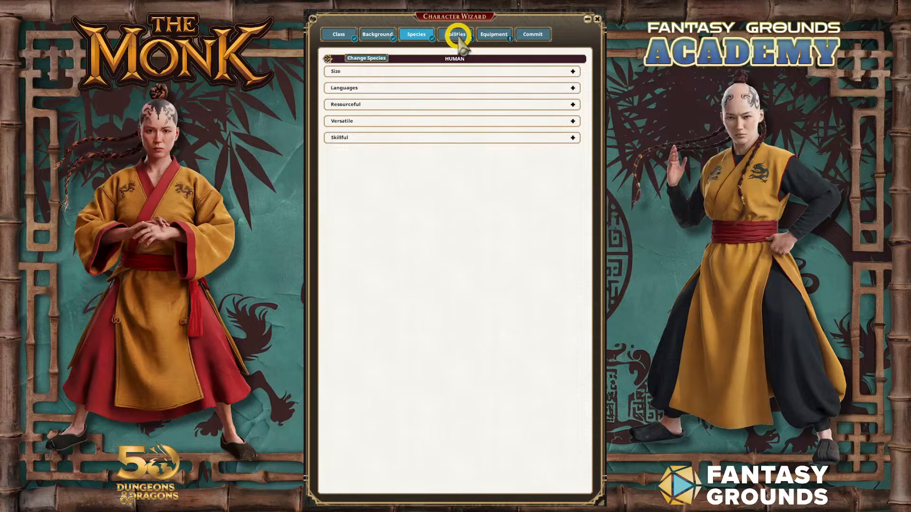
# Step: Expand the Human's Languages, Resourceful, Versatile and Skillful traits to review the choices made
pyautogui.click(413, 89)
pyautogui.click(414, 180)
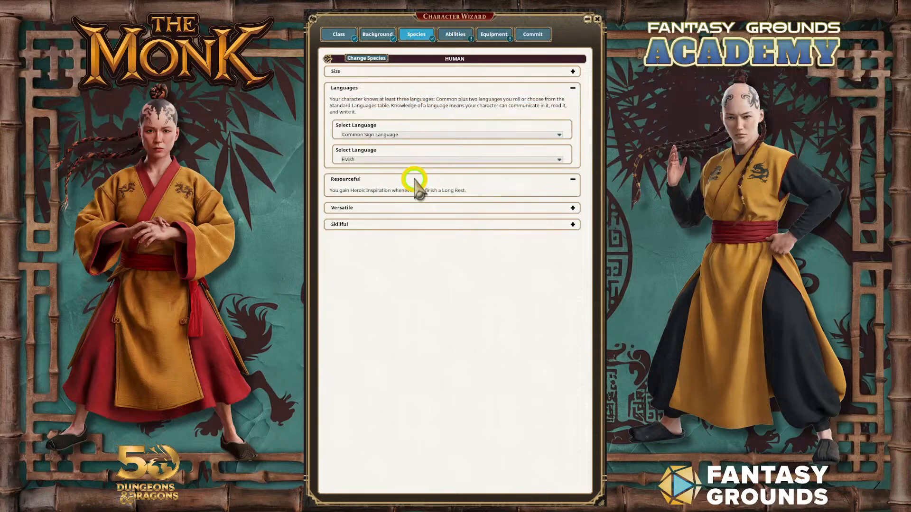
pyautogui.click(435, 209)
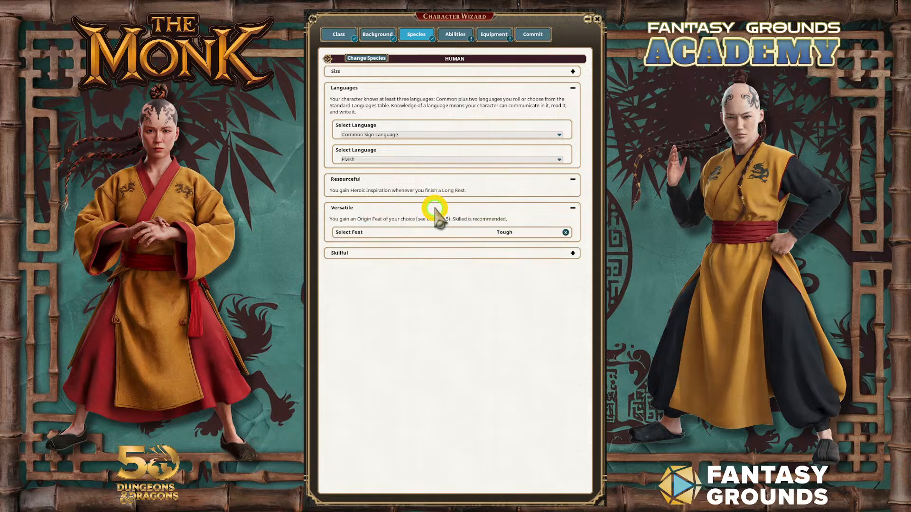
pyautogui.click(421, 254)
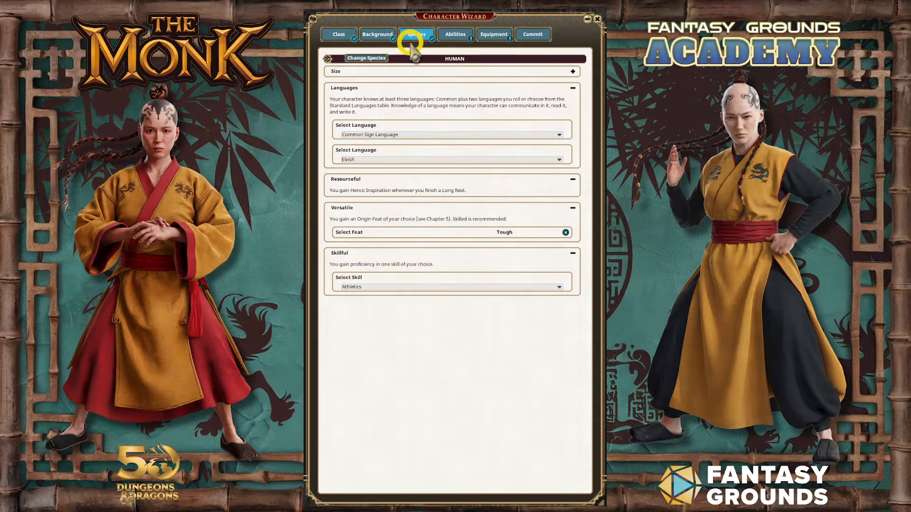
# Step: Set the ability scores by Standard Array with base values STR 13, DEX 15, CON 12, INT 10, WIS 14 and CHA 8
pyautogui.click(456, 36)
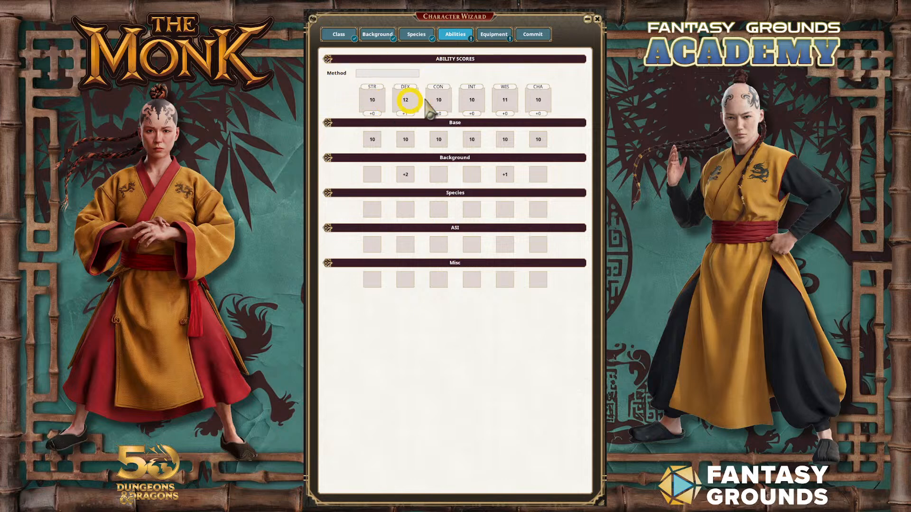
pyautogui.click(372, 281)
pyautogui.click(441, 279)
pyautogui.click(474, 279)
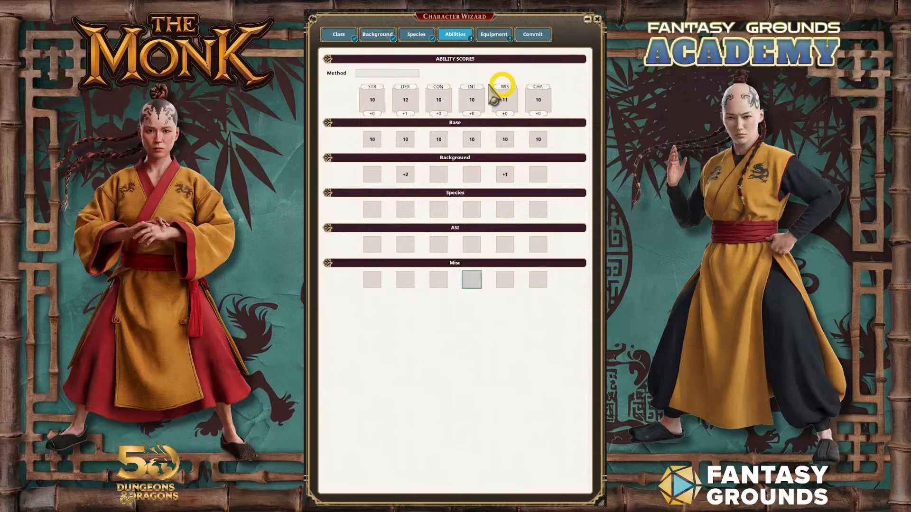
pyautogui.click(405, 74)
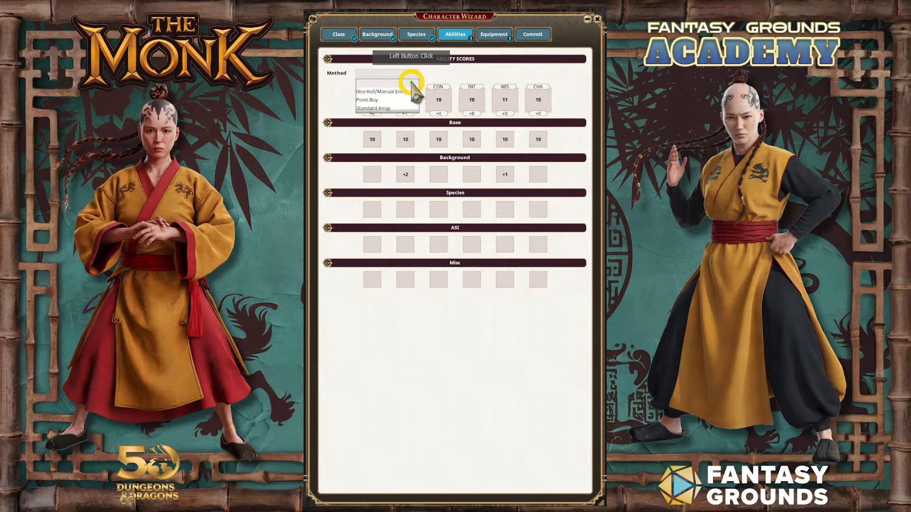
pyautogui.click(385, 108)
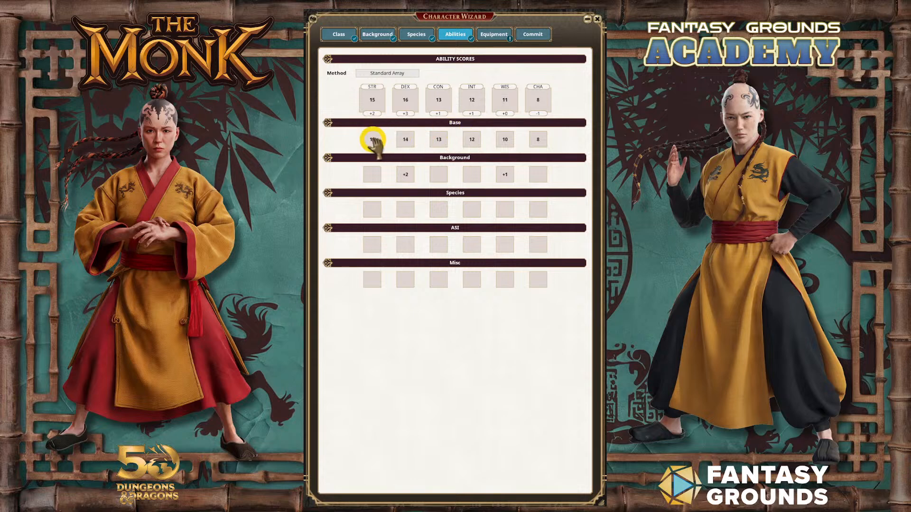
pyautogui.moveTo(372, 139); pyautogui.dragTo(404, 139)
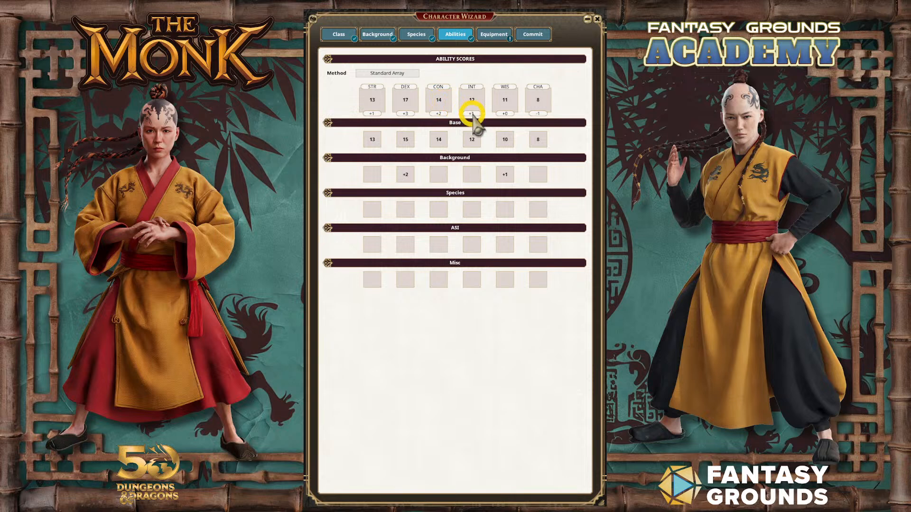
pyautogui.moveTo(482, 140); pyautogui.dragTo(506, 139)
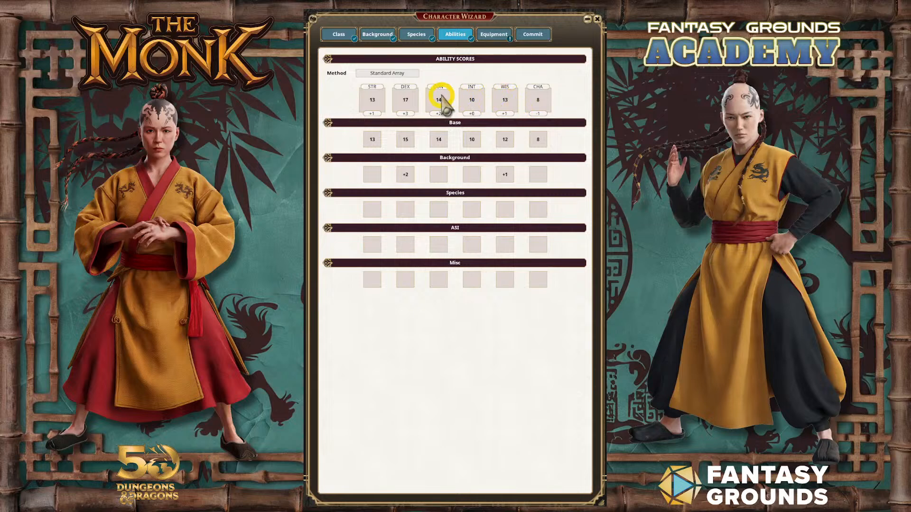
pyautogui.moveTo(439, 139); pyautogui.dragTo(505, 140)
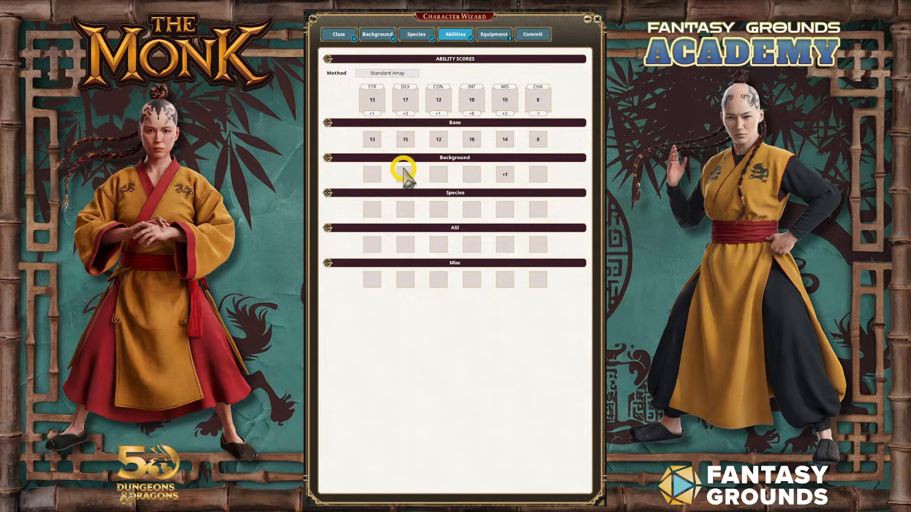
# Step: Choose background kit A with Calligrapher's Supplies and 23 GP, and class kit B with 50 GP as starting equipment
pyautogui.click(492, 33)
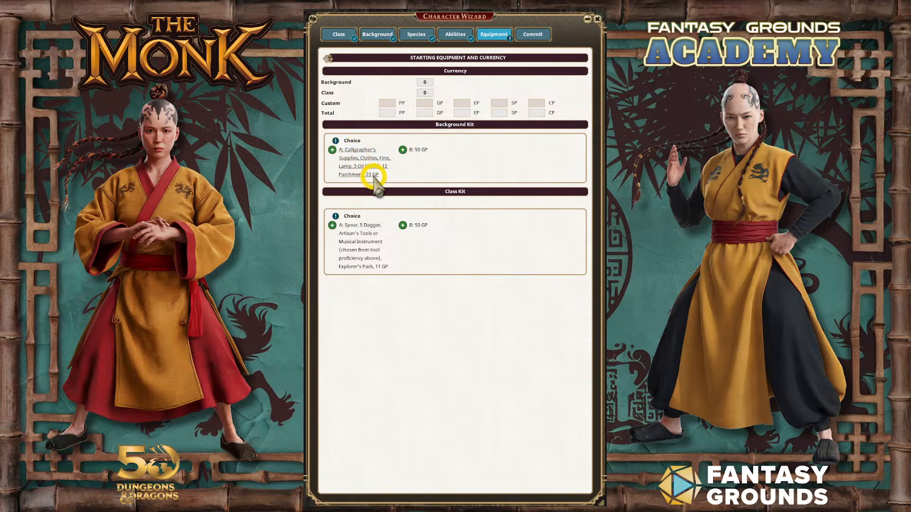
pyautogui.click(403, 150)
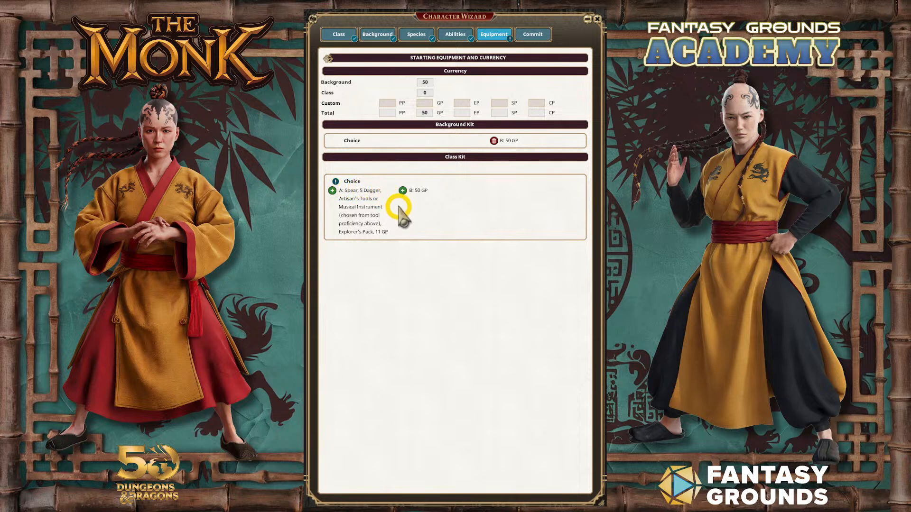
pyautogui.click(494, 141)
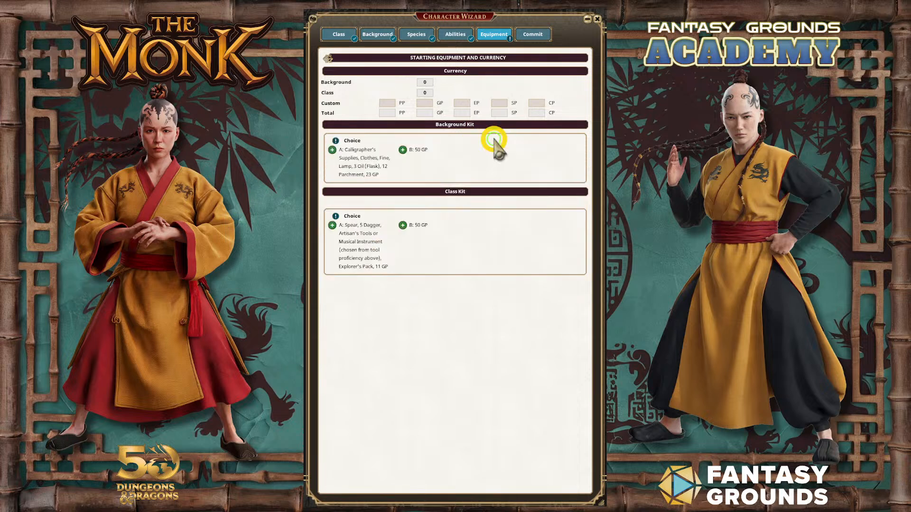
pyautogui.click(332, 150)
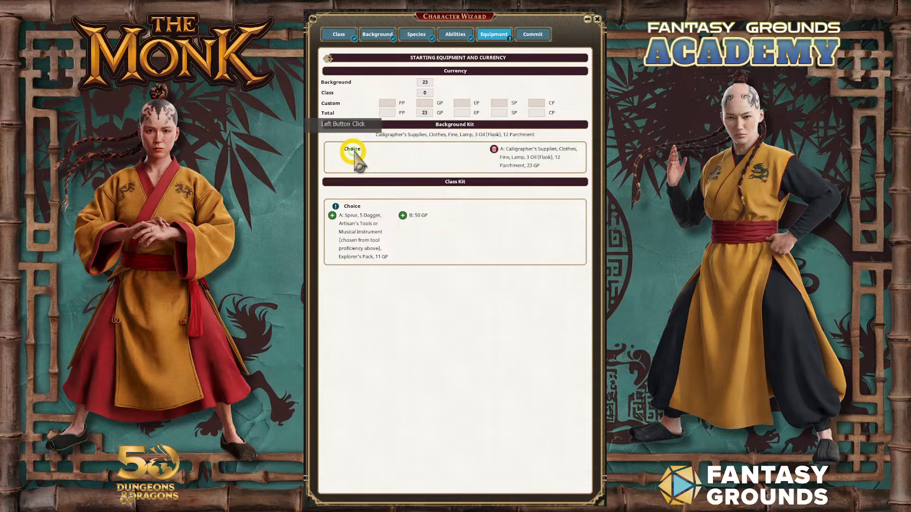
pyautogui.click(403, 216)
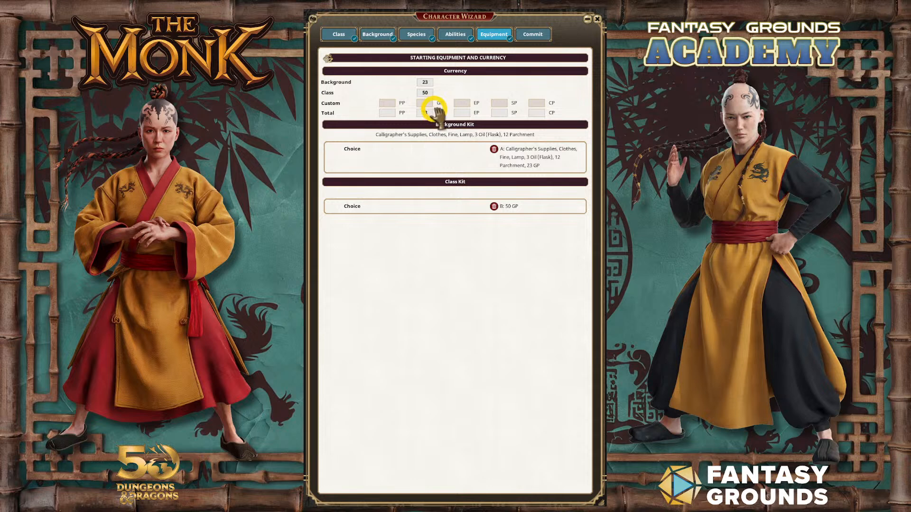
# Step: Enter the character's name on the wizard's final summary and save the character
pyautogui.click(530, 39)
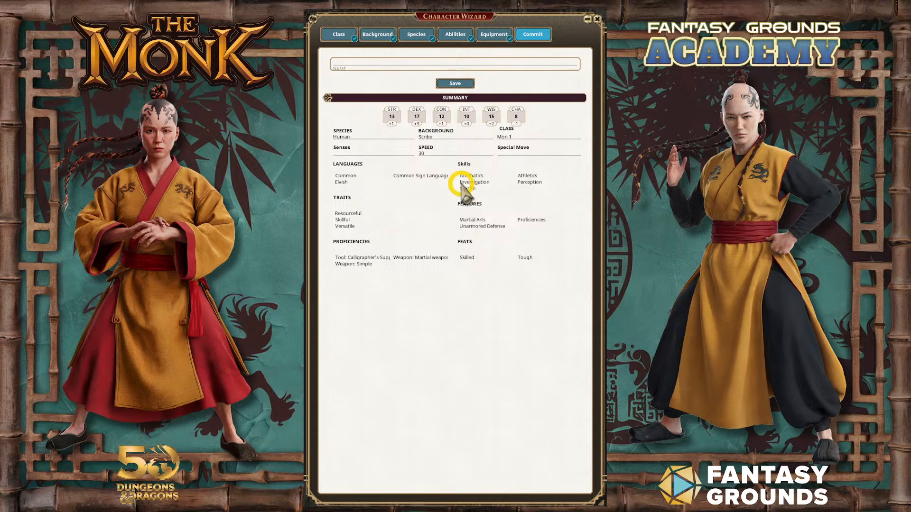
pyautogui.click(372, 63)
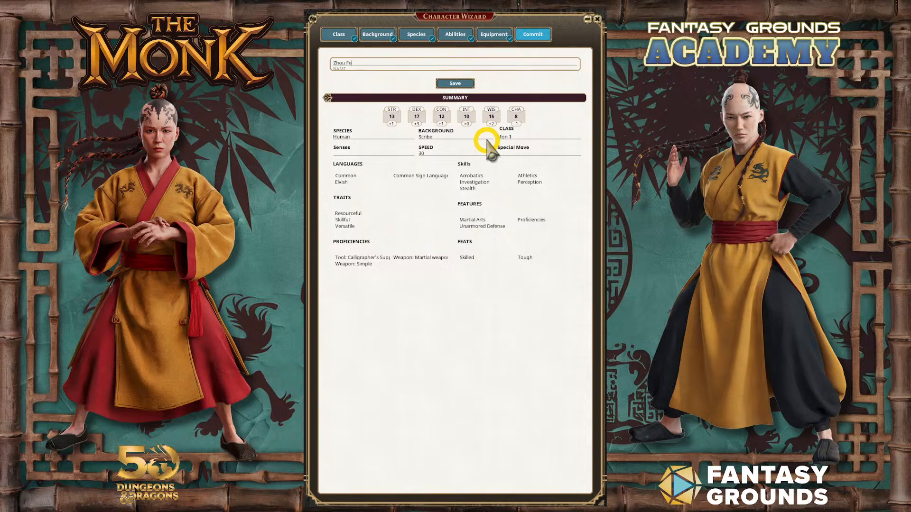
pyautogui.click(374, 67)
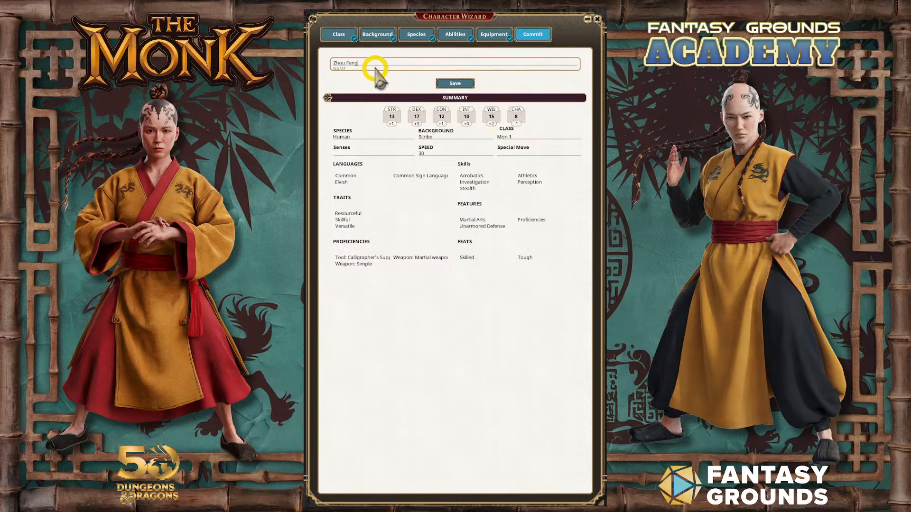
pyautogui.click(374, 64)
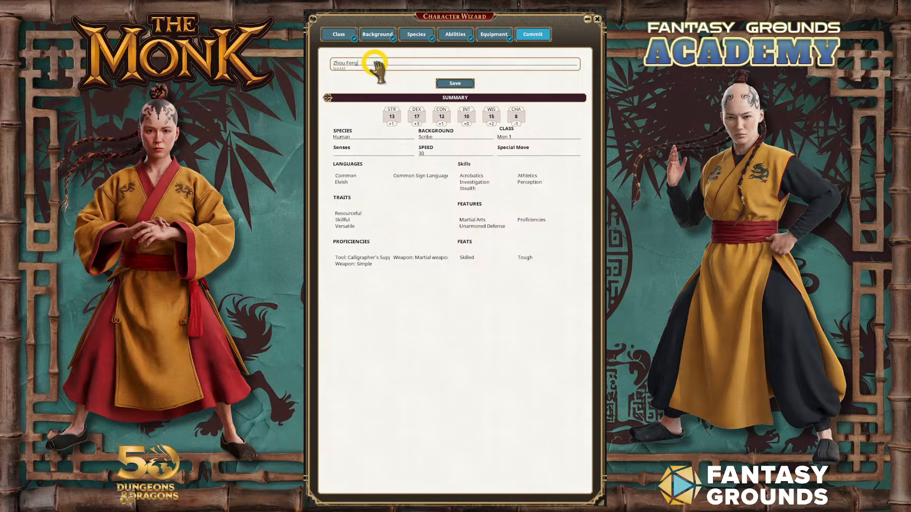
pyautogui.press('BackSpace')
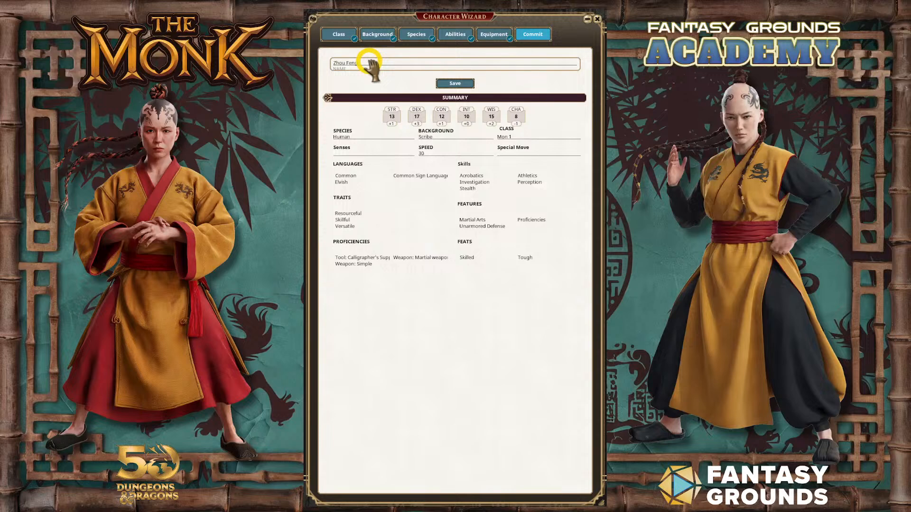
pyautogui.click(368, 63)
pyautogui.click(392, 63)
pyautogui.click(354, 63)
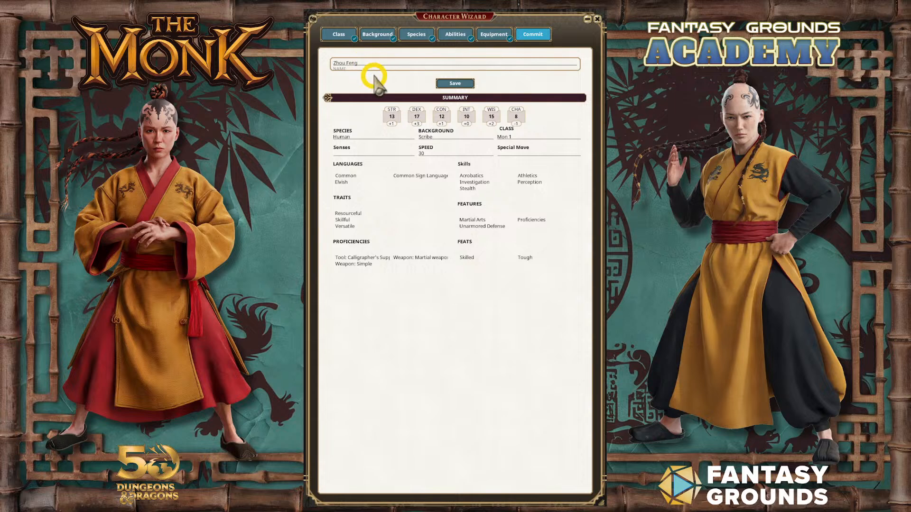
pyautogui.click(454, 84)
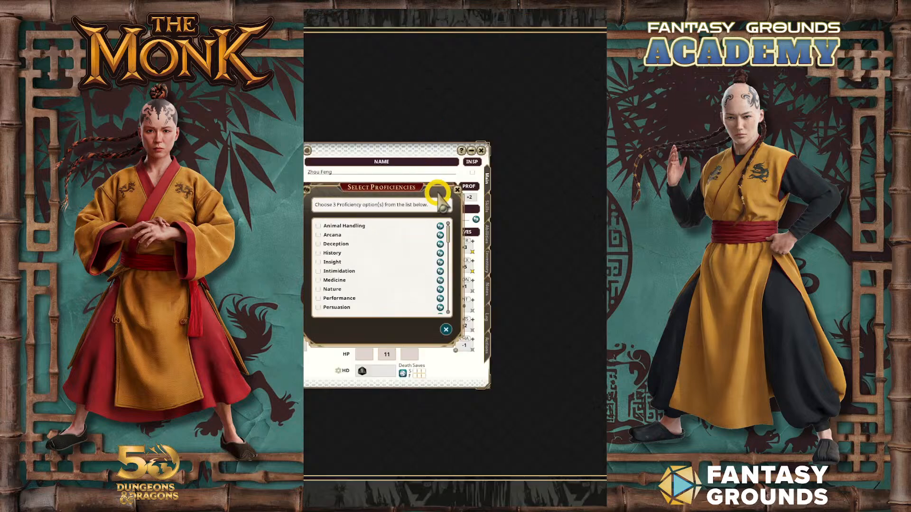
# Step: Examine the full list of skill, instrument and tool options in the proficiency selection
pyautogui.scroll(-3, 427, 261)
pyautogui.scroll(3, 427, 265)
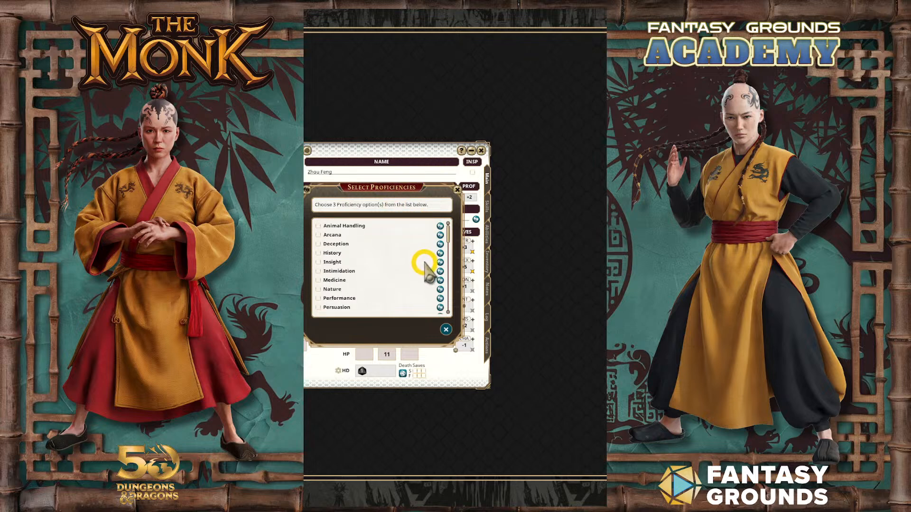
pyautogui.scroll(-8, 427, 270)
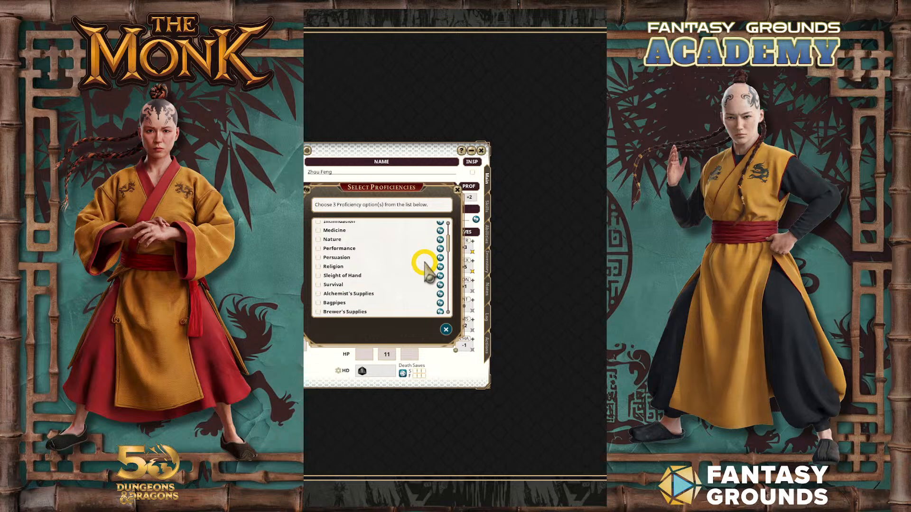
pyautogui.scroll(-8, 429, 264)
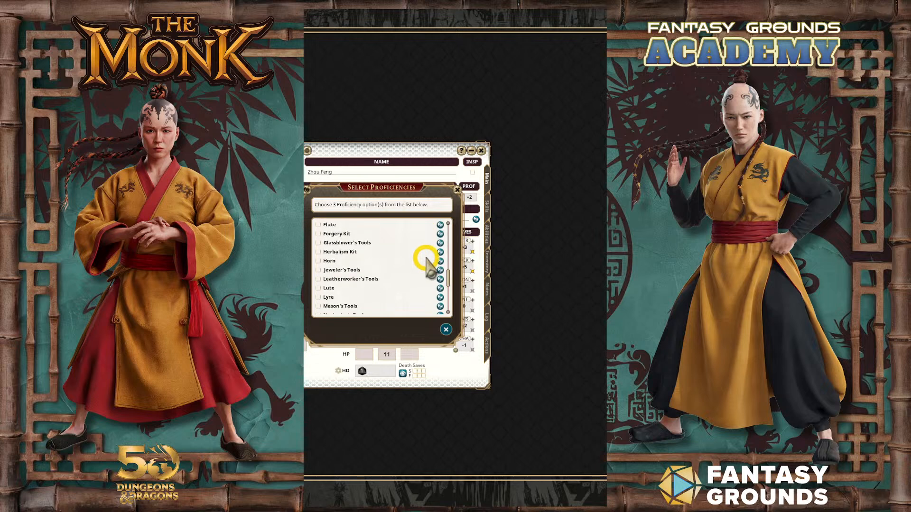
pyautogui.scroll(-3, 429, 263)
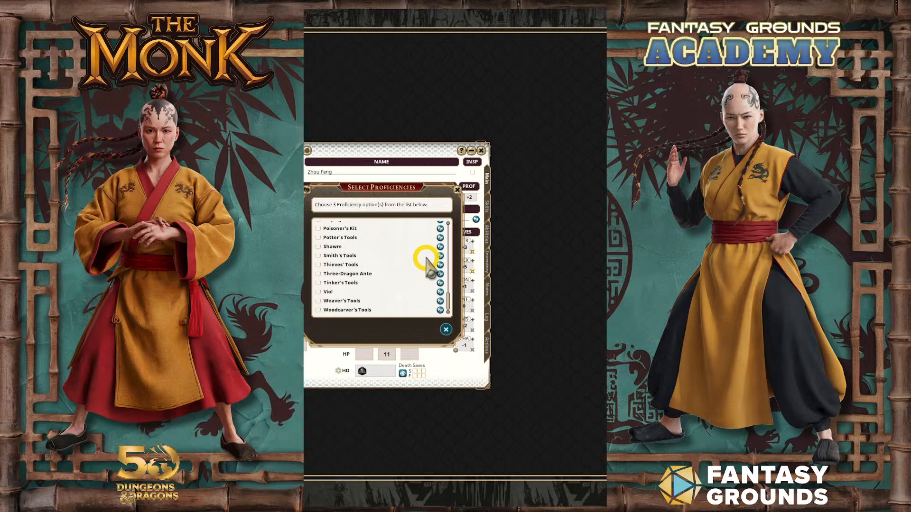
pyautogui.scroll(12, 429, 263)
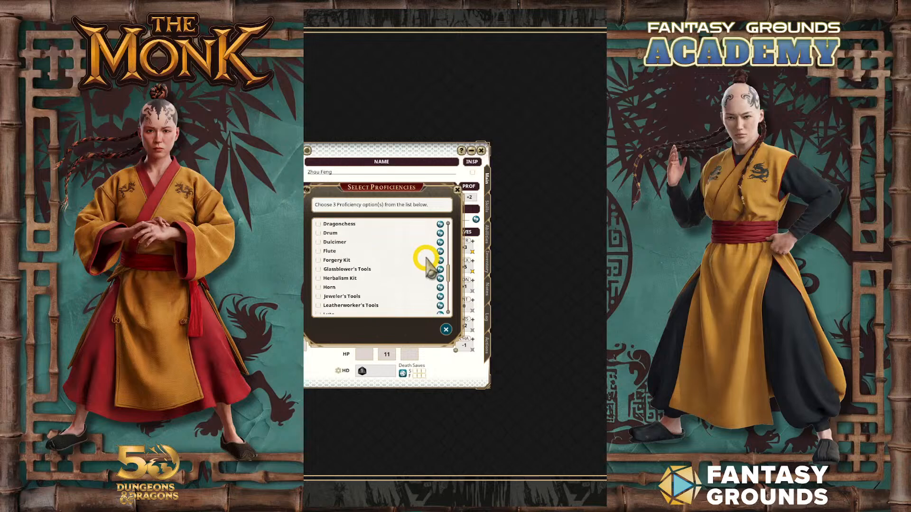
pyautogui.scroll(10, 430, 263)
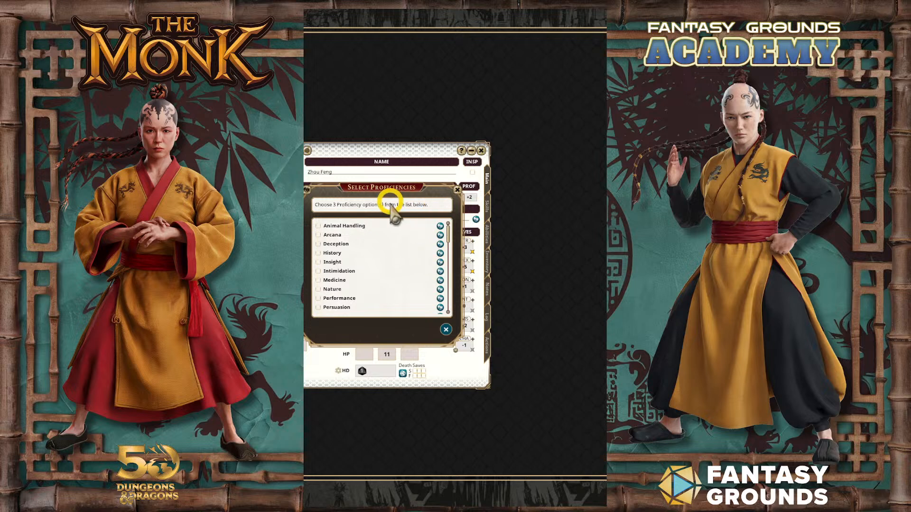
pyautogui.scroll(-12, 427, 299)
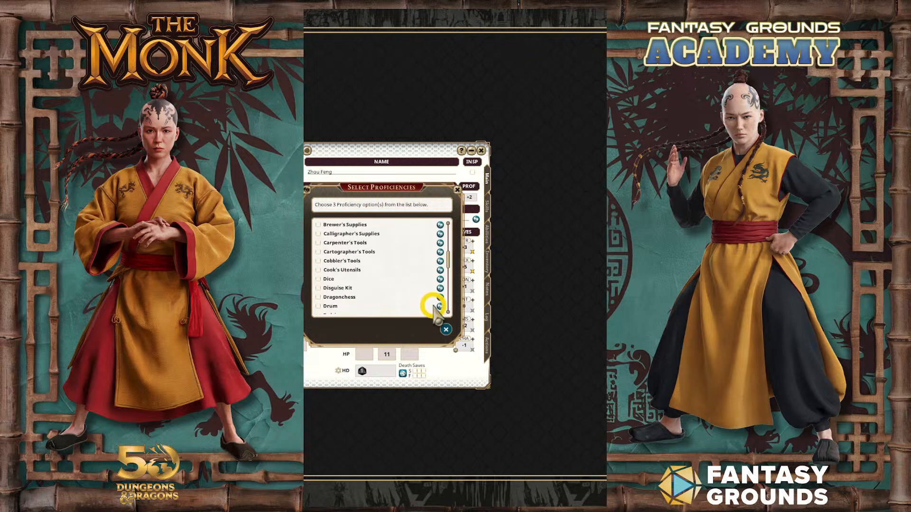
pyautogui.scroll(-8, 433, 306)
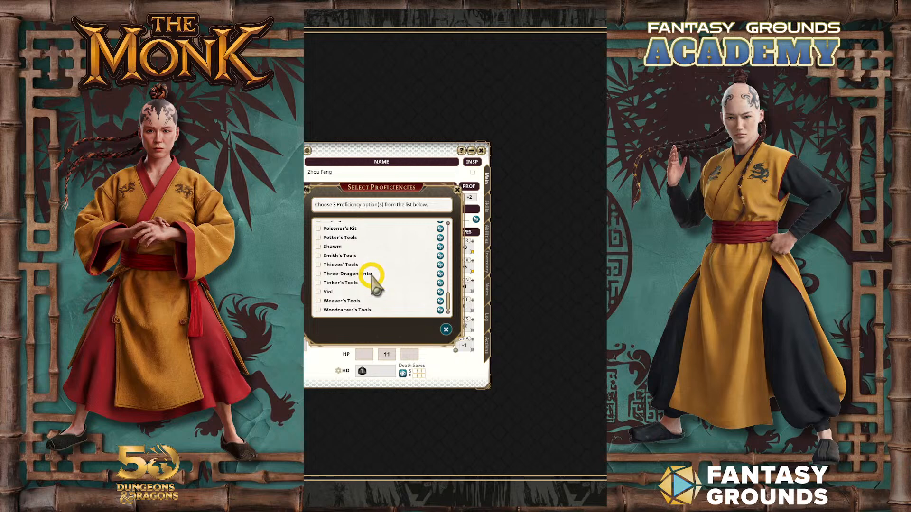
pyautogui.scroll(1, 387, 285)
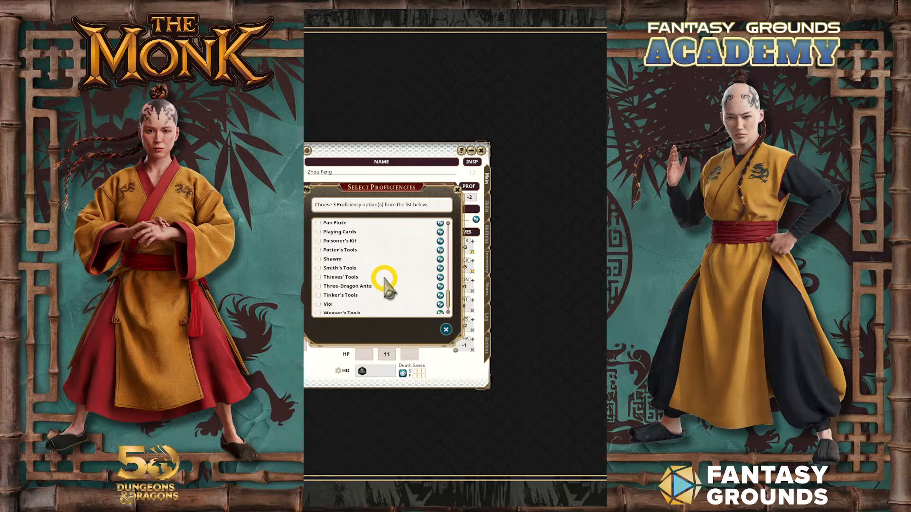
pyautogui.scroll(-1, 390, 283)
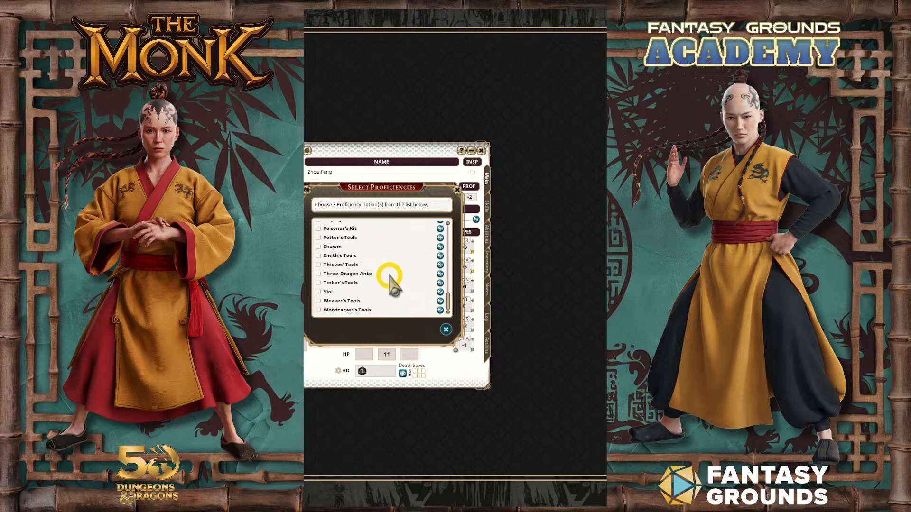
pyautogui.scroll(2, 390, 283)
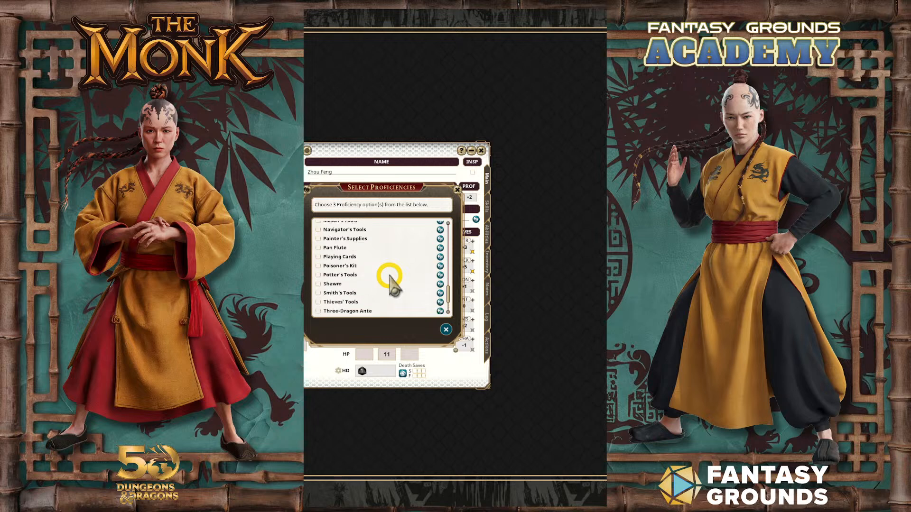
pyautogui.scroll(1, 390, 280)
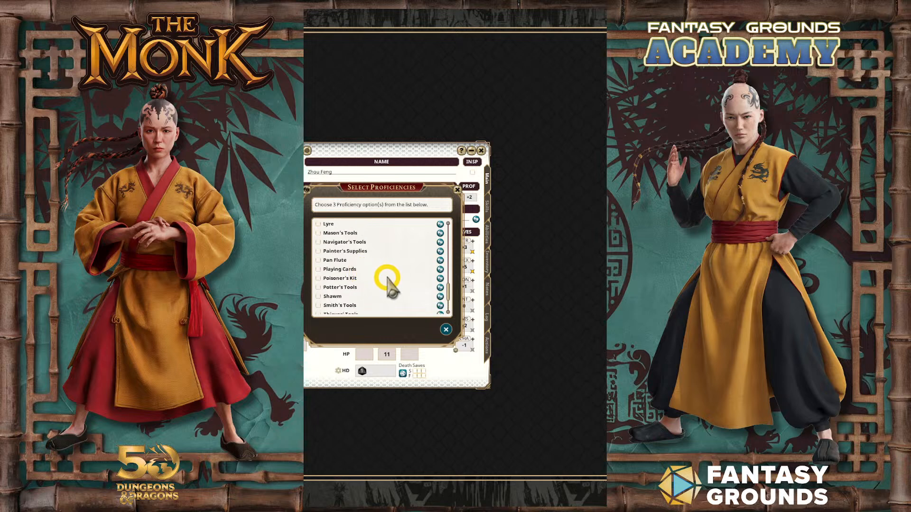
pyautogui.scroll(2, 390, 283)
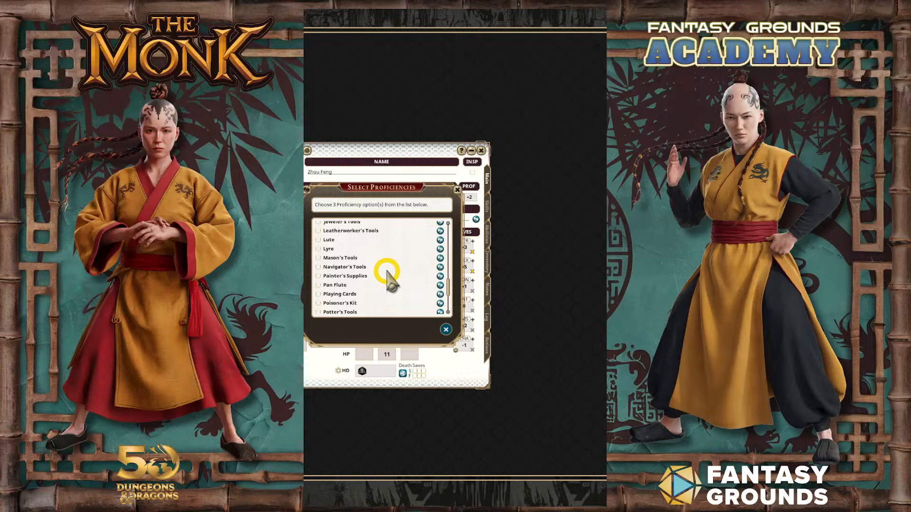
pyautogui.scroll(1, 390, 281)
pyautogui.scroll(2, 390, 281)
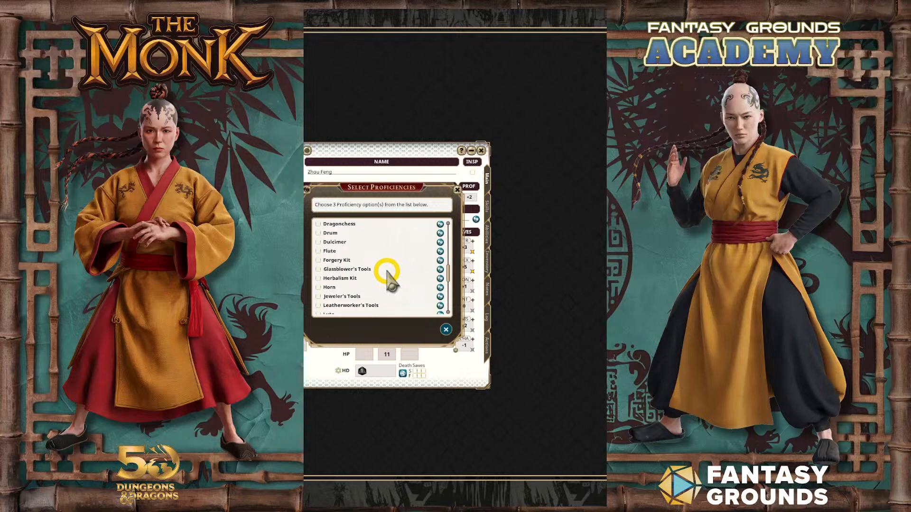
pyautogui.scroll(-1, 390, 281)
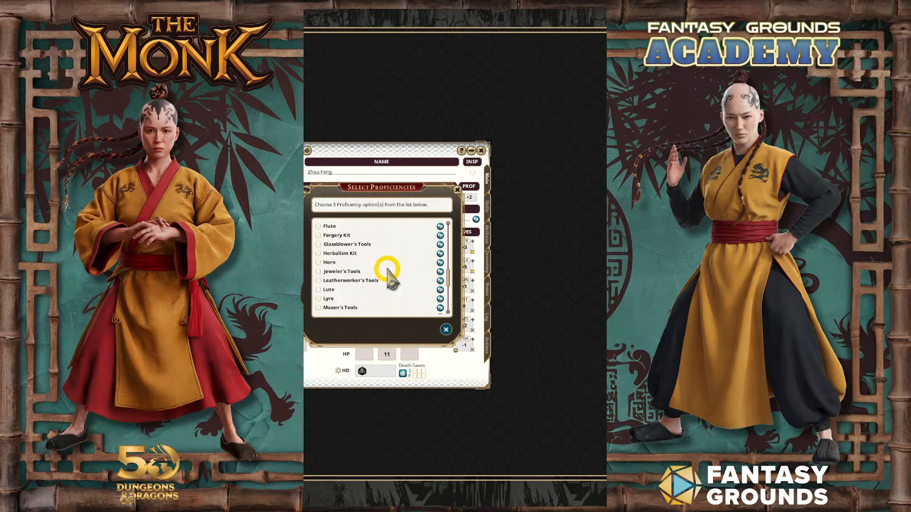
pyautogui.scroll(-1, 390, 281)
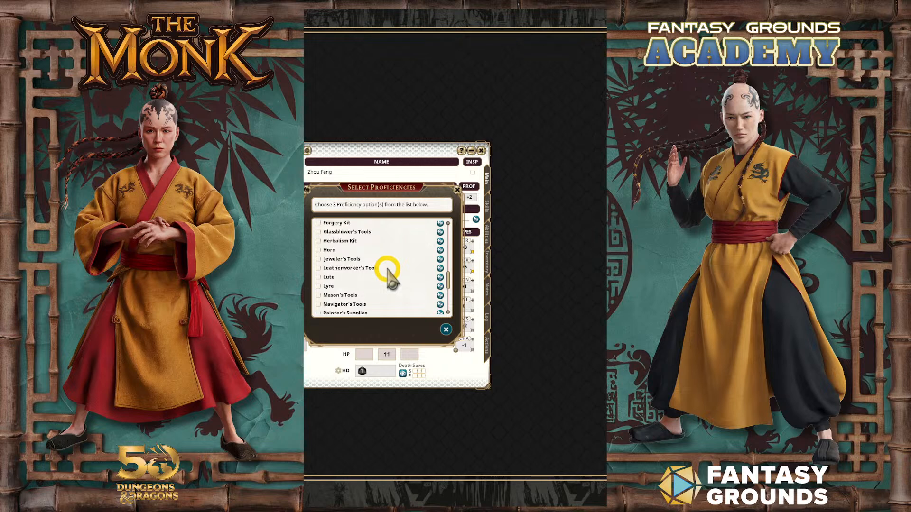
pyautogui.scroll(-1, 390, 281)
pyautogui.scroll(-5, 390, 281)
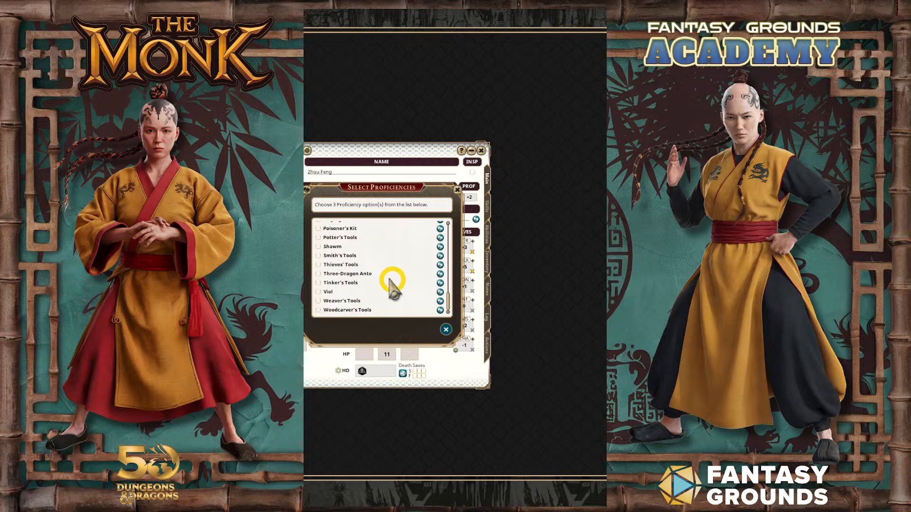
# Step: Mark Woodcarver's Tools as a proficiency and cancel the proficiency selection
pyautogui.click(318, 310)
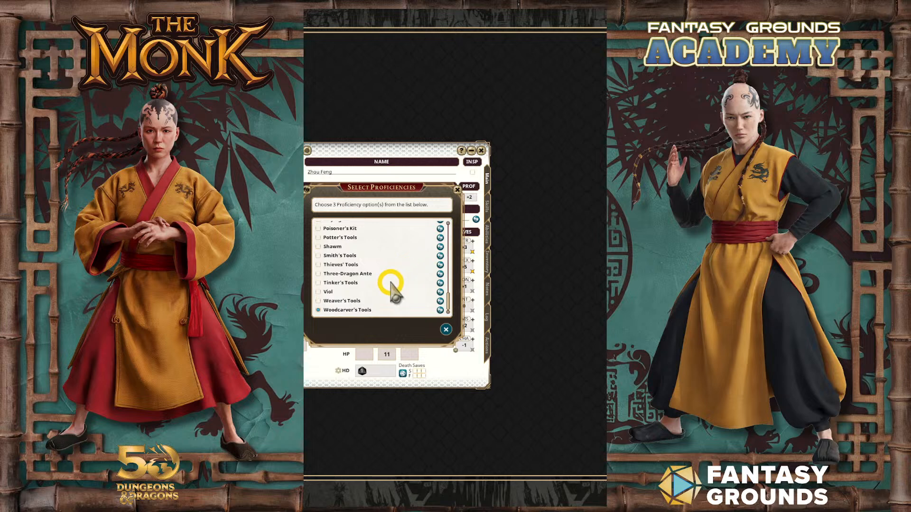
pyautogui.scroll(2, 385, 290)
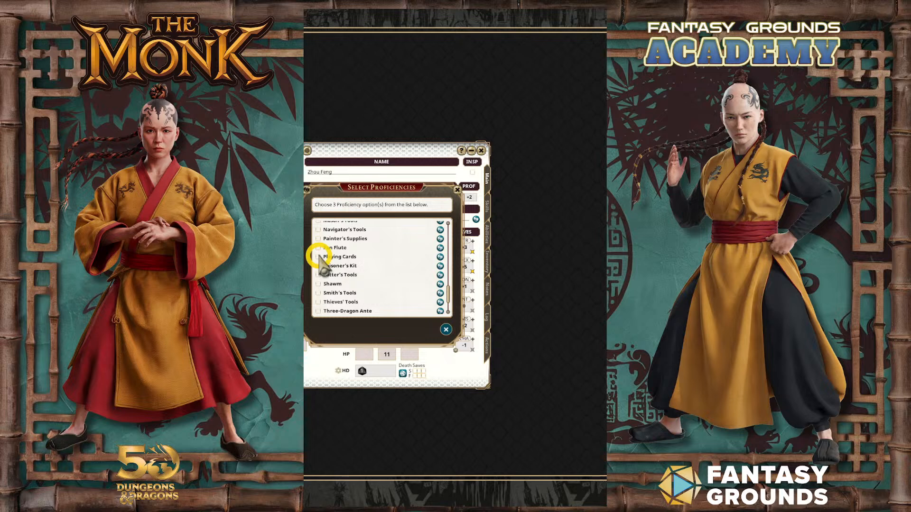
pyautogui.scroll(5, 402, 288)
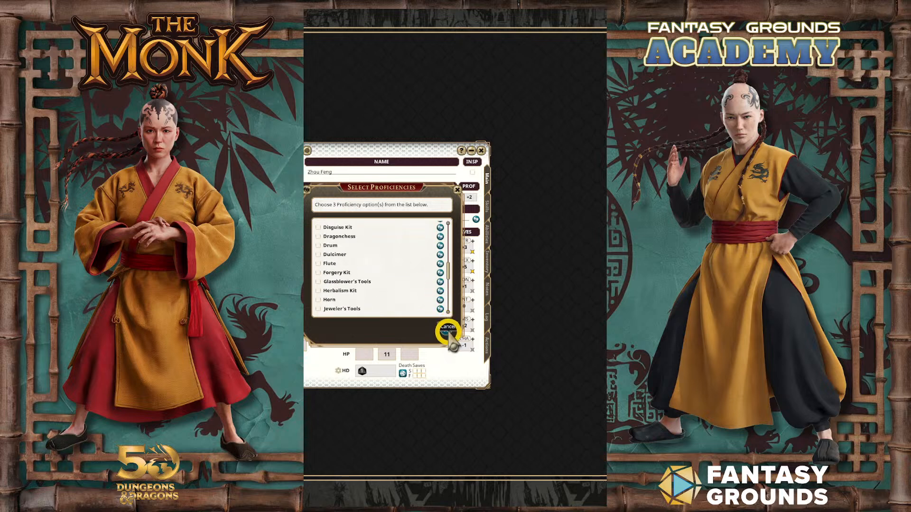
pyautogui.click(446, 329)
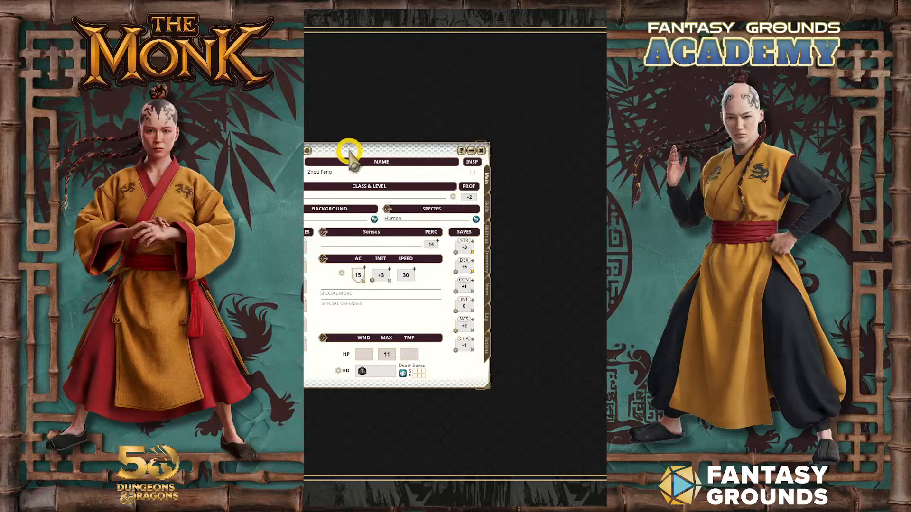
# Step: Enlarge the character sheet to fill the workspace, and check the Monk's actions before returning to the main page
pyautogui.moveTo(354, 147); pyautogui.dragTo(306, 126)
pyautogui.moveTo(342, 154); pyautogui.dragTo(374, 41)
pyautogui.moveTo(521, 280); pyautogui.dragTo(599, 470)
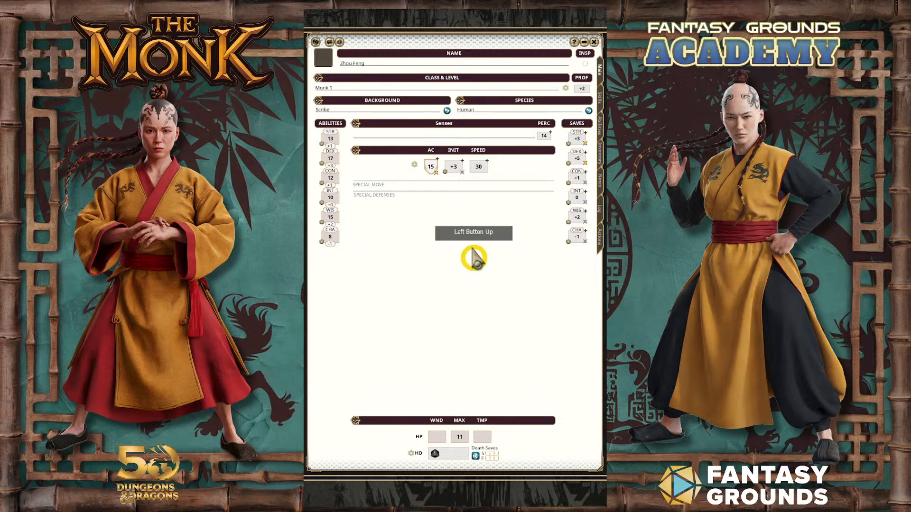
pyautogui.click(599, 235)
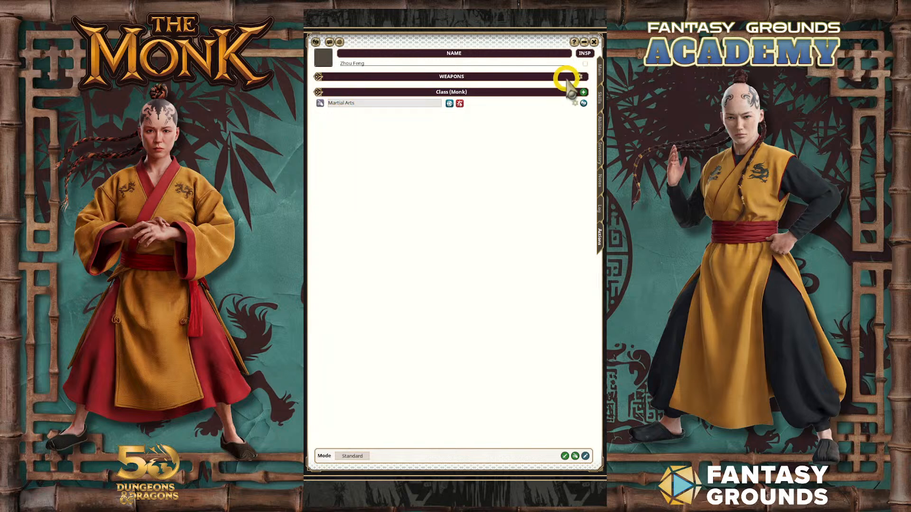
pyautogui.click(600, 69)
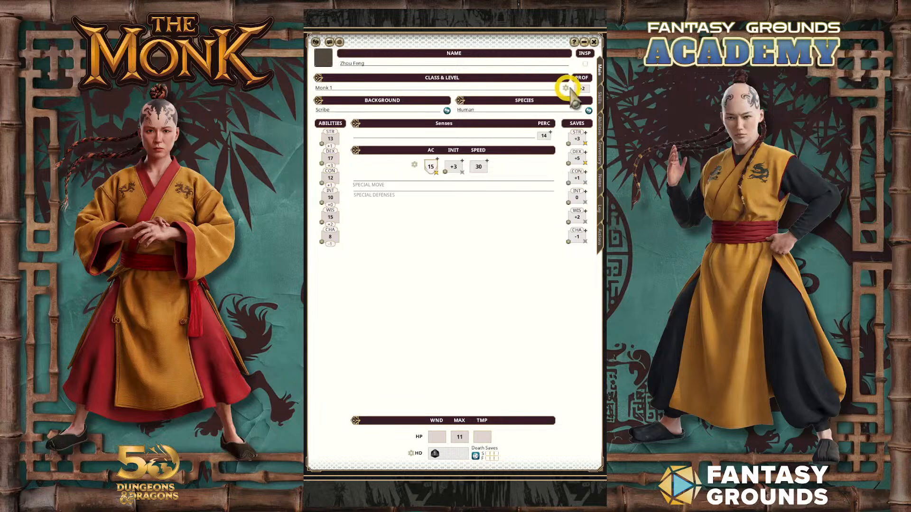
# Step: Open the character's class and level details and bring that window fully into view over the sheet
pyautogui.click(566, 88)
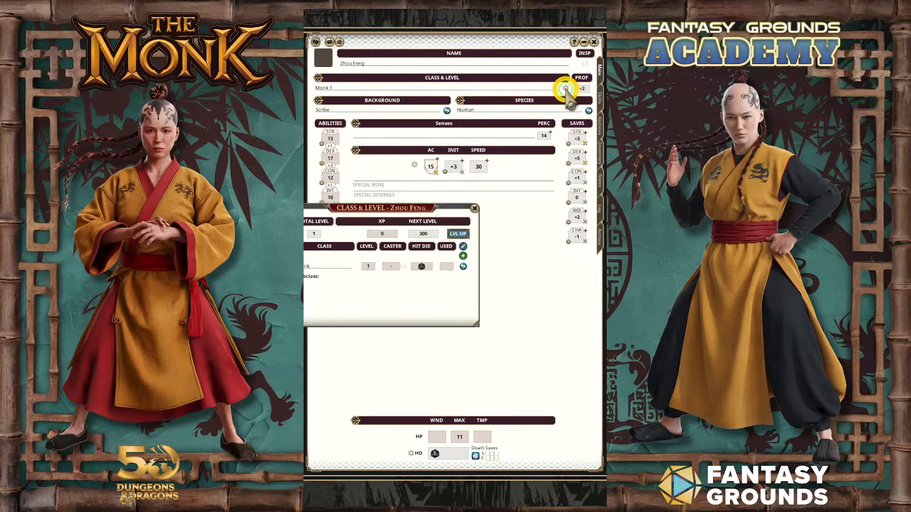
pyautogui.moveTo(382, 216); pyautogui.dragTo(461, 236)
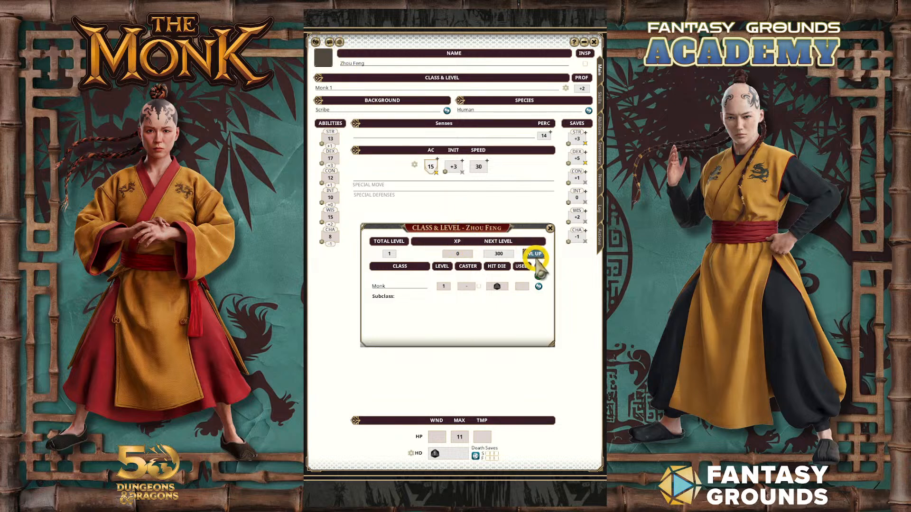
pyautogui.click(507, 254)
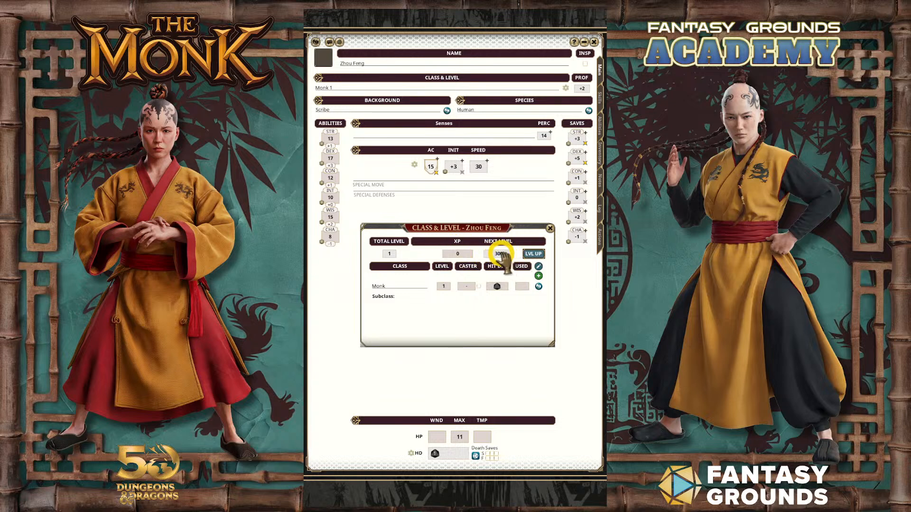
pyautogui.click(467, 253)
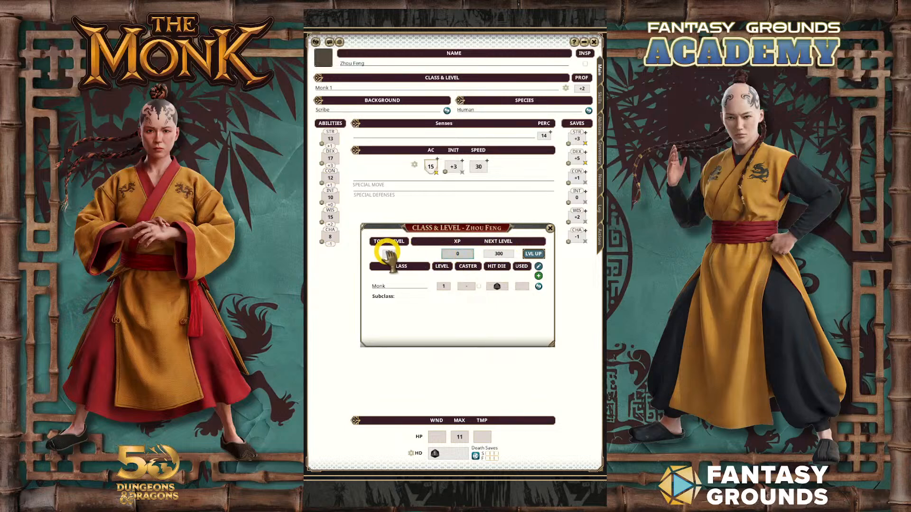
# Step: Start the character level-up, bring its window fully into view, and advance the Monk class to level 2
pyautogui.click(535, 253)
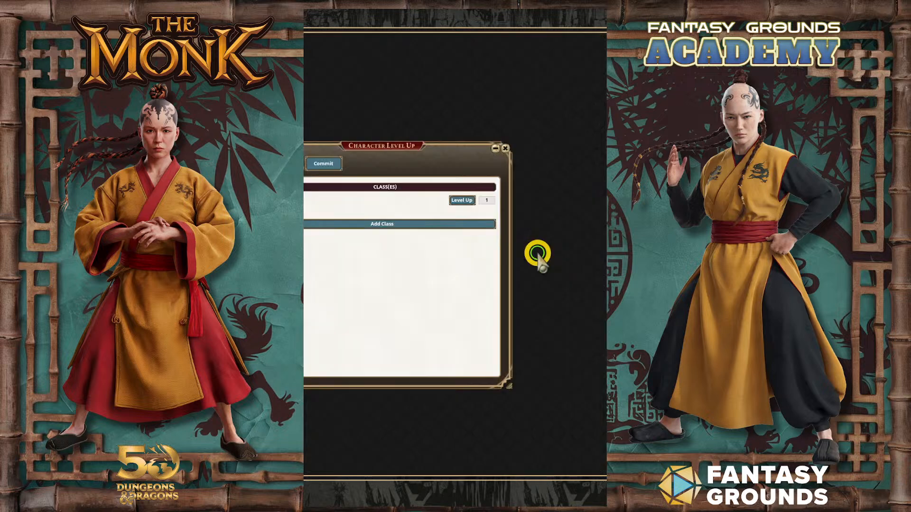
pyautogui.moveTo(387, 153); pyautogui.dragTo(441, 58)
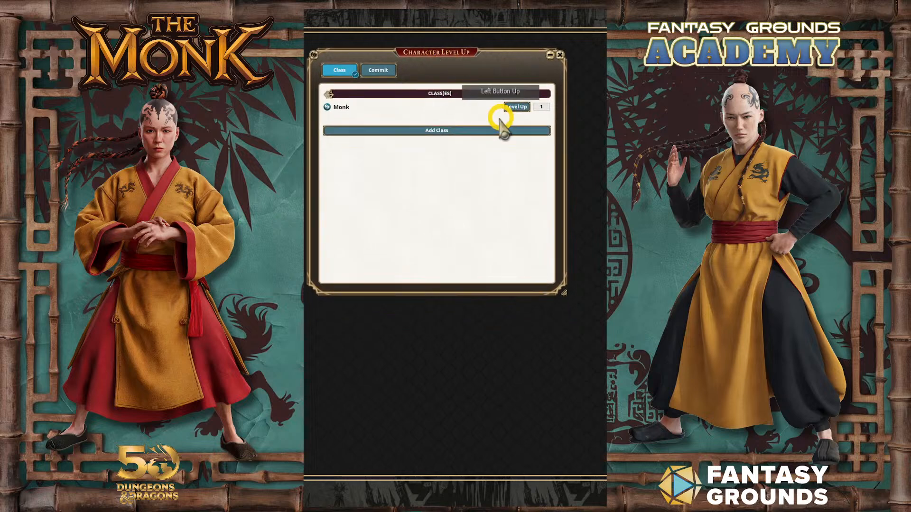
pyautogui.click(514, 107)
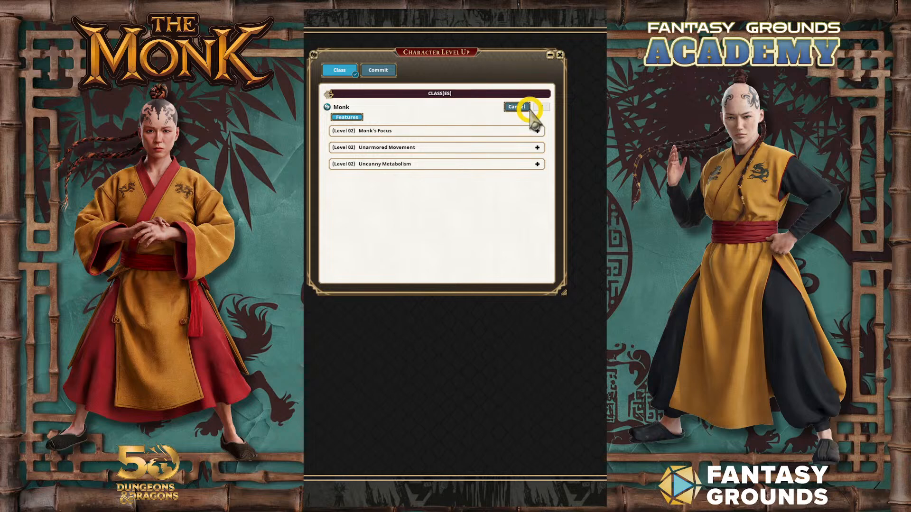
# Step: Expand the level 2 features Monk's Focus, Unarmored Movement and Uncanny Metabolism to review their descriptions
pyautogui.click(481, 134)
pyautogui.scroll(-2, 455, 199)
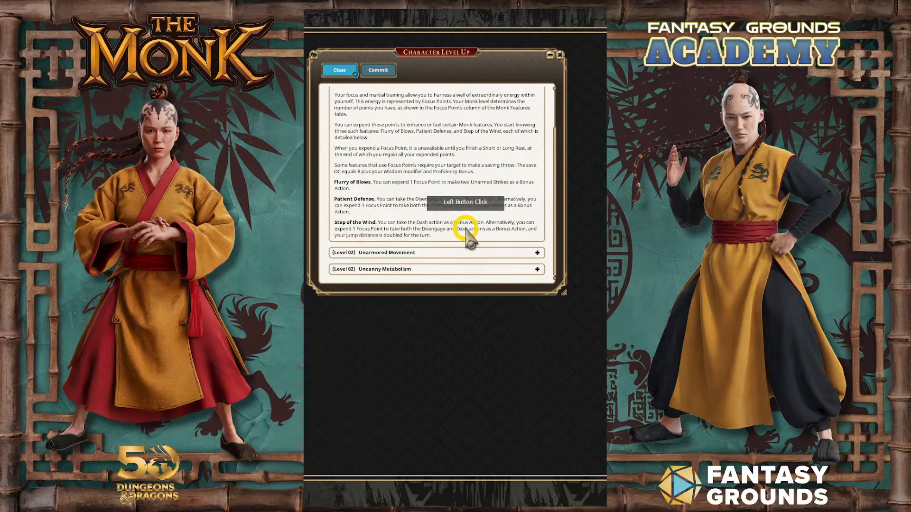
pyautogui.click(441, 254)
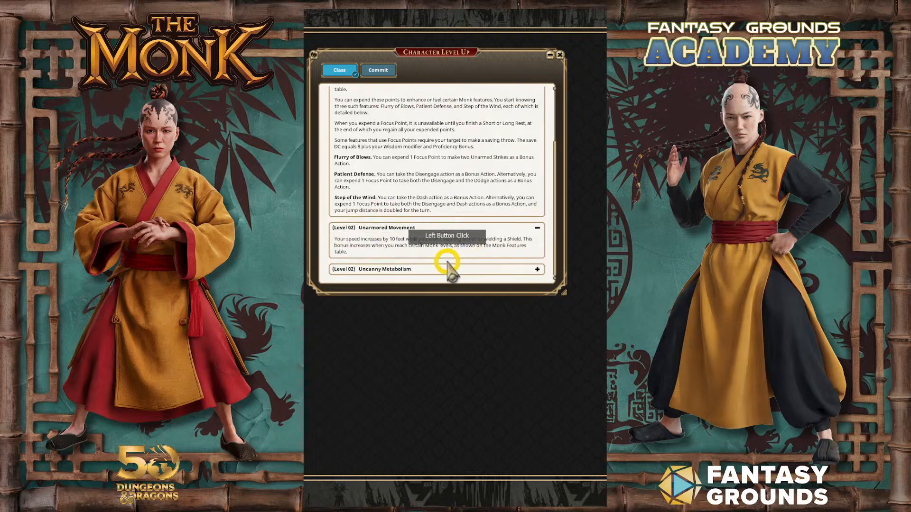
pyautogui.click(456, 267)
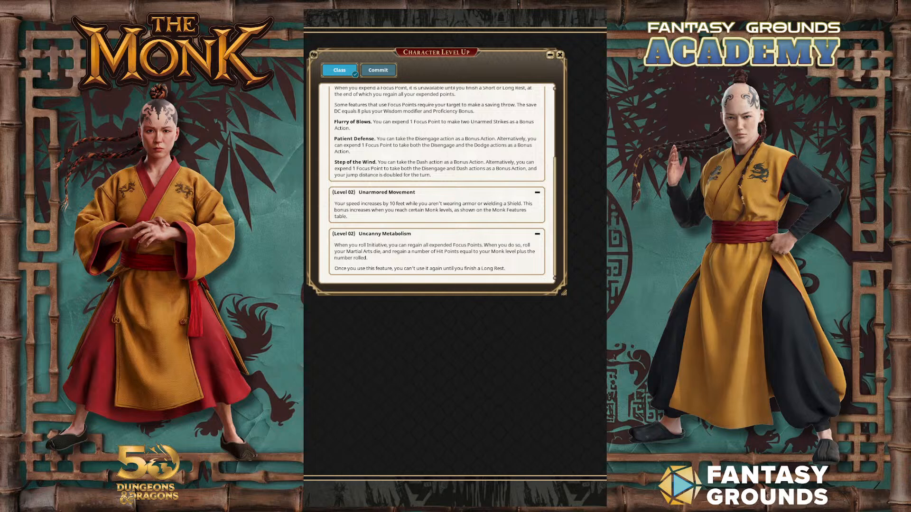
pyautogui.scroll(1, 441, 195)
pyautogui.scroll(2, 441, 195)
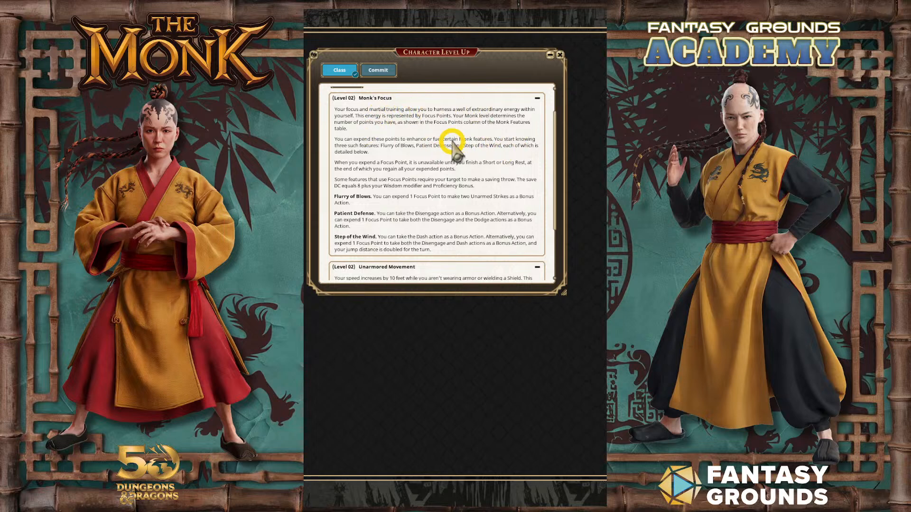
# Step: Read through the expanded level 2 descriptions of Monk's Focus and Unarmored Movement
pyautogui.scroll(-2, 452, 139)
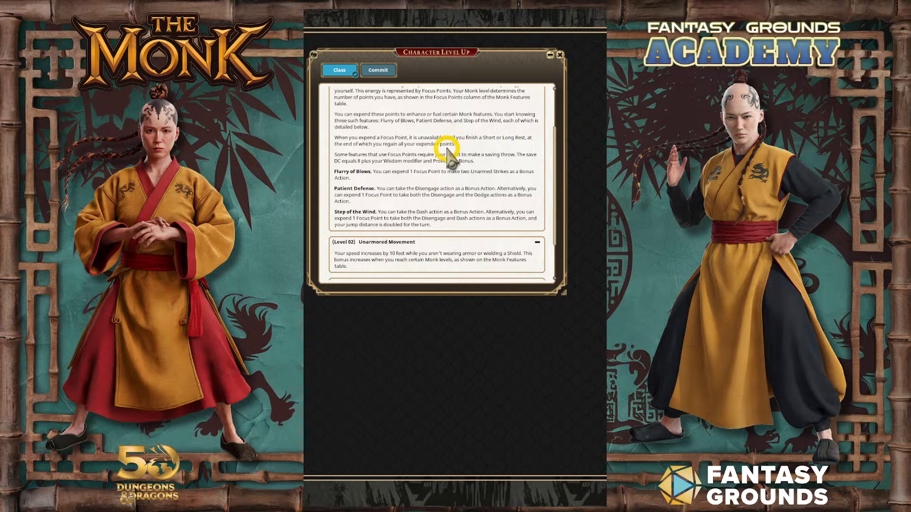
pyautogui.scroll(1, 445, 148)
pyautogui.scroll(-3, 429, 188)
pyautogui.scroll(5, 429, 187)
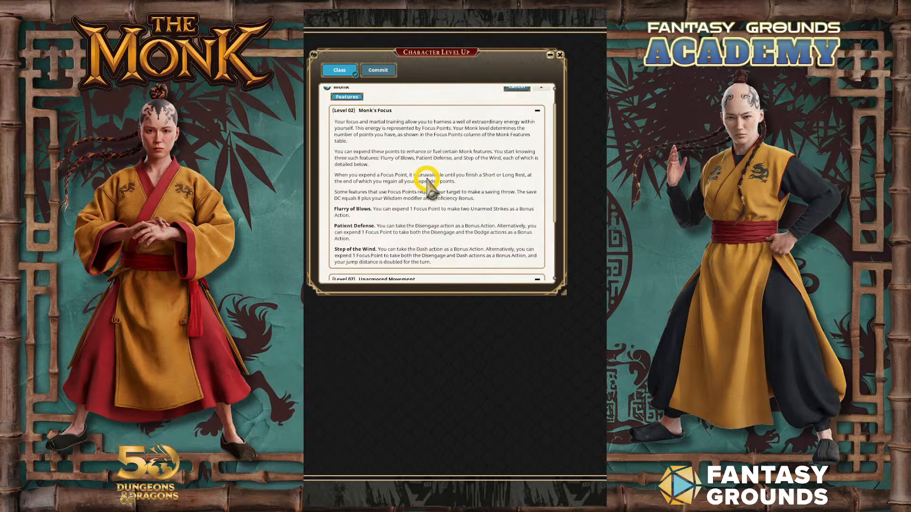
pyautogui.scroll(-1, 427, 183)
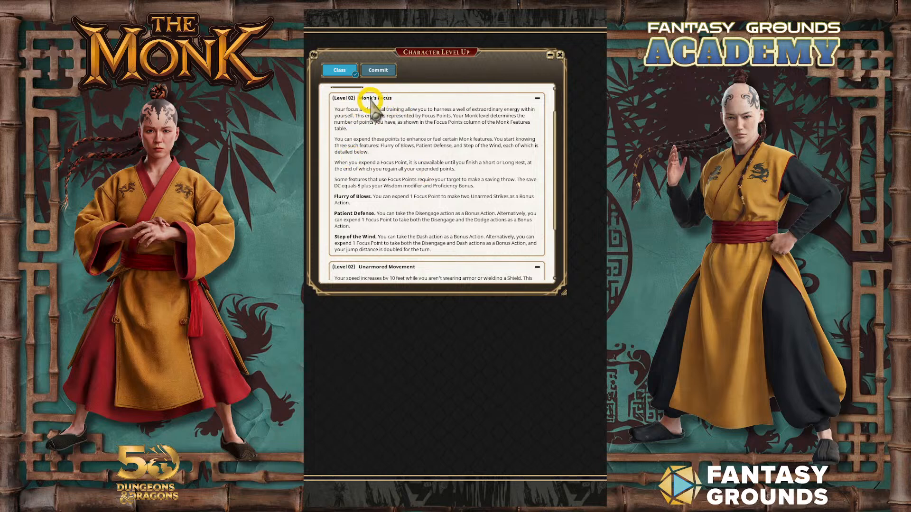
pyautogui.scroll(-1, 475, 161)
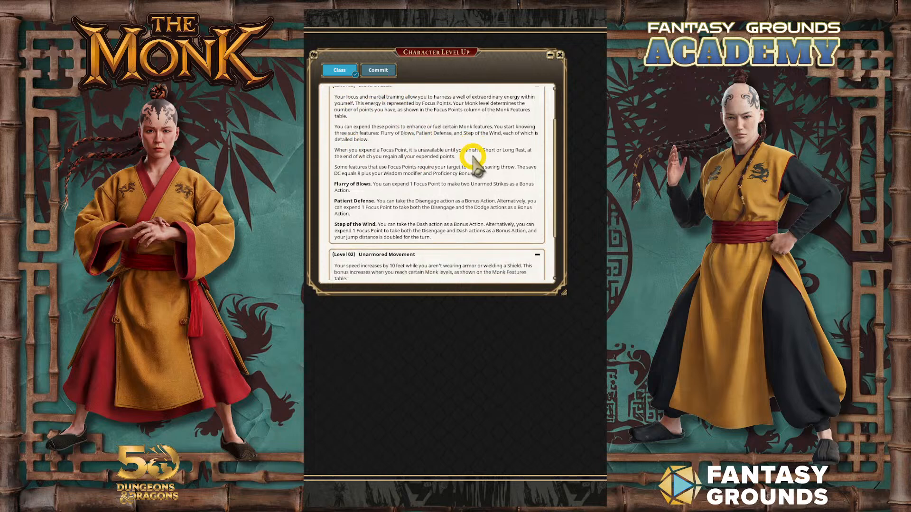
pyautogui.scroll(1, 475, 162)
pyautogui.scroll(-1, 474, 150)
# Step: Commit and save the Monk level 2 advancement, and check the character's actions before returning to the main page
pyautogui.click(387, 71)
pyautogui.scroll(-1, 451, 161)
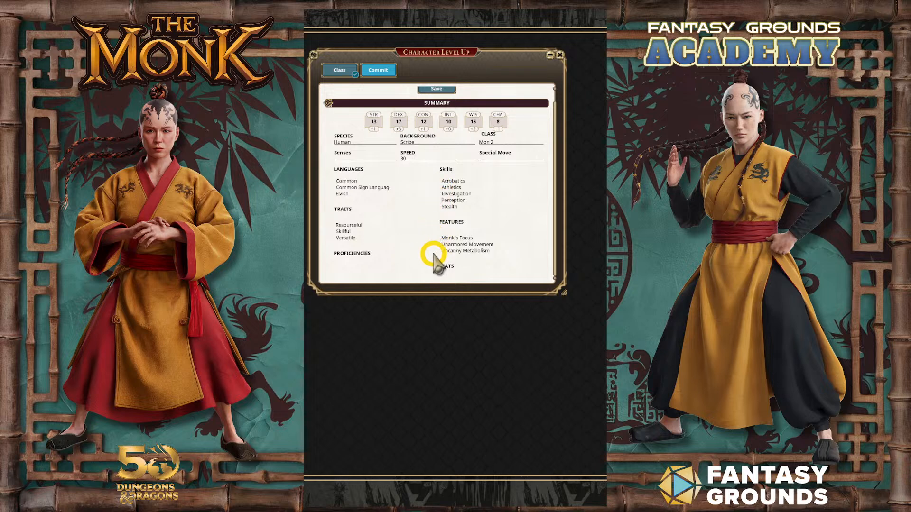
pyautogui.click(431, 91)
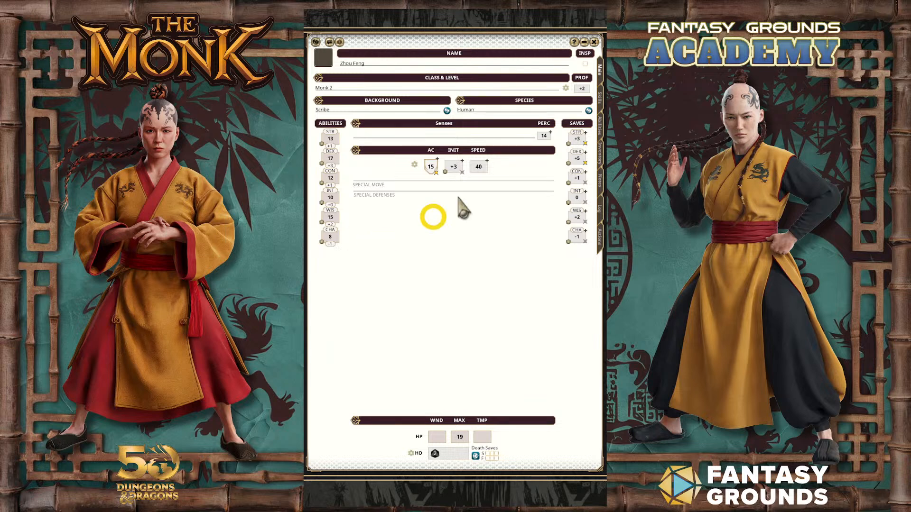
pyautogui.click(599, 233)
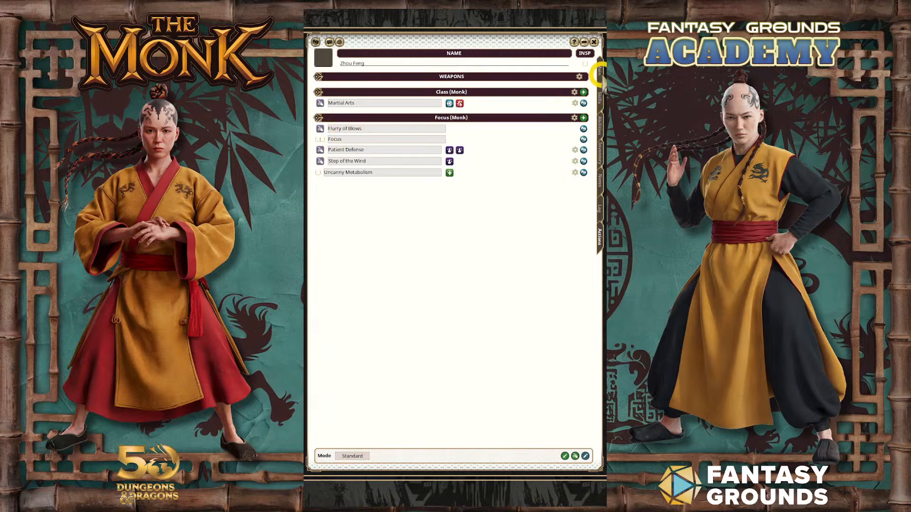
pyautogui.click(599, 71)
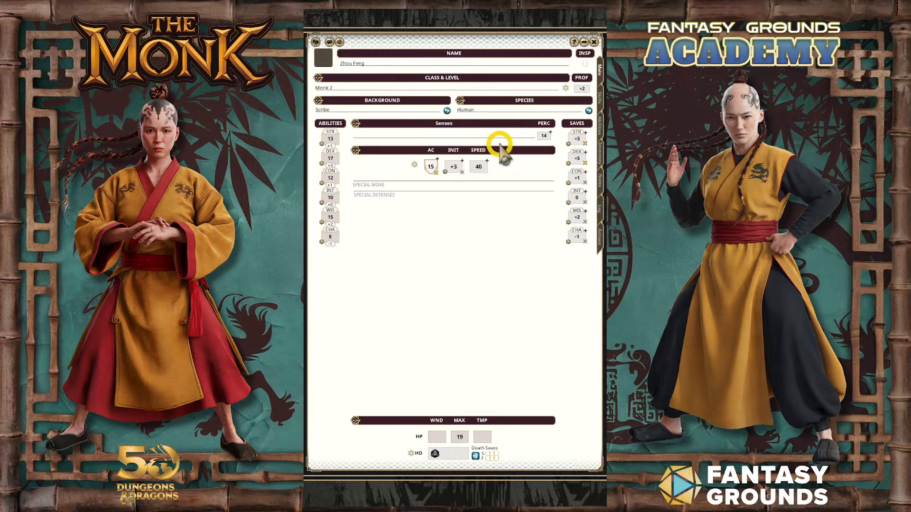
# Step: Start another level-up from the character's class and level details, with both windows fully in view, and advance the Monk class to level 3
pyautogui.click(566, 89)
pyautogui.moveTo(489, 229); pyautogui.dragTo(466, 215)
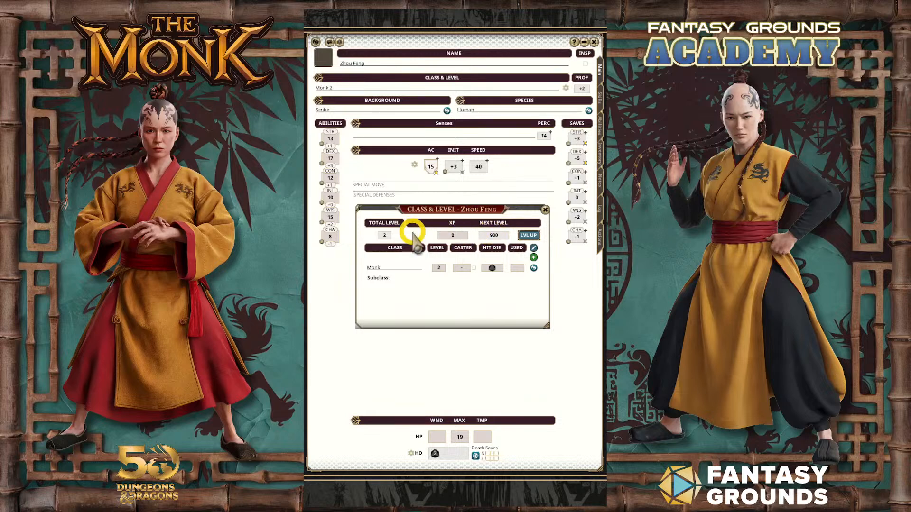
pyautogui.click(526, 238)
pyautogui.moveTo(413, 159); pyautogui.dragTo(459, 142)
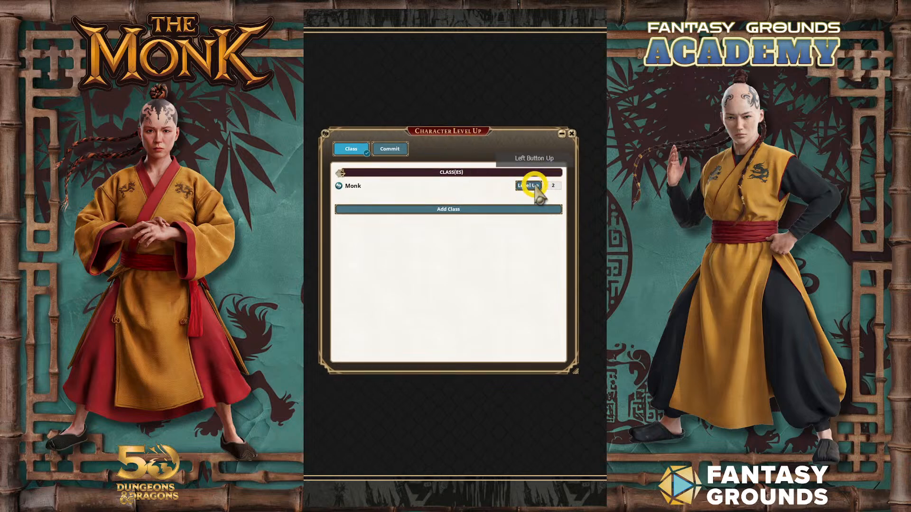
pyautogui.click(531, 186)
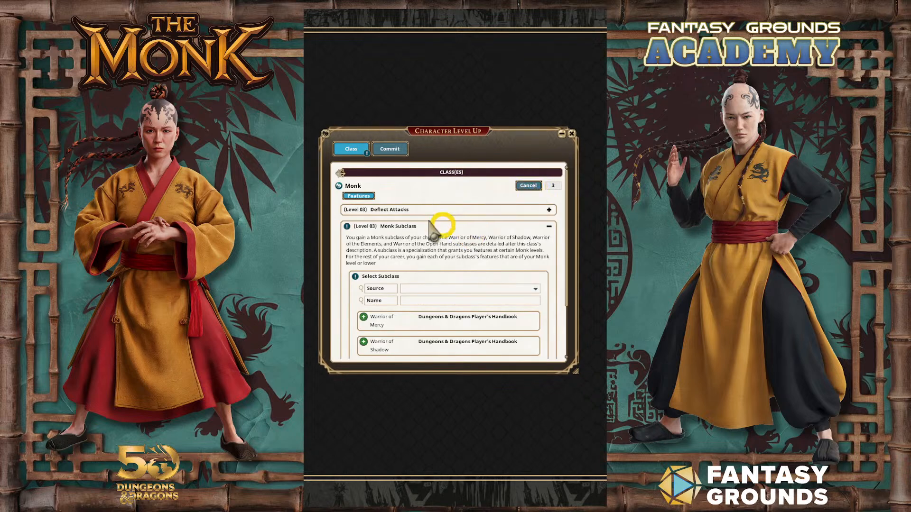
# Step: Read the Warrior of the Open Hand description and select it as the level 3 Monk subclass
pyautogui.scroll(-2, 453, 241)
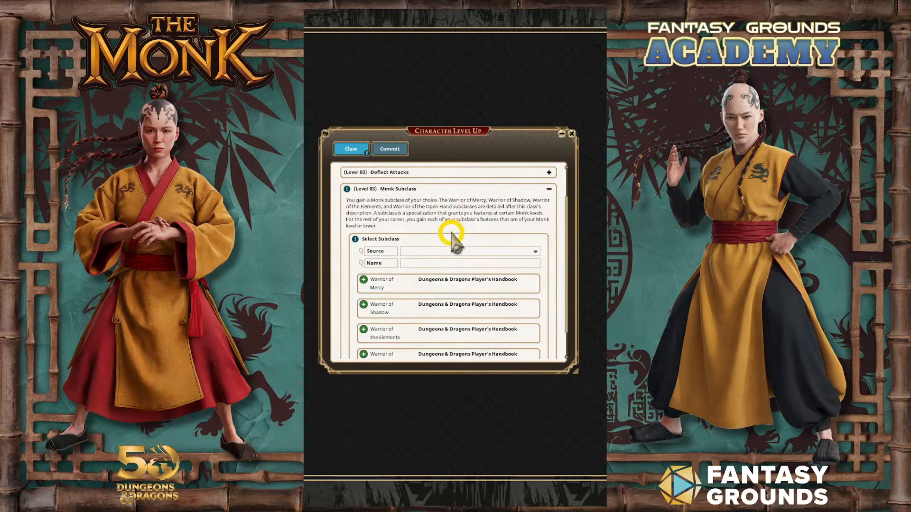
pyautogui.scroll(-2, 451, 234)
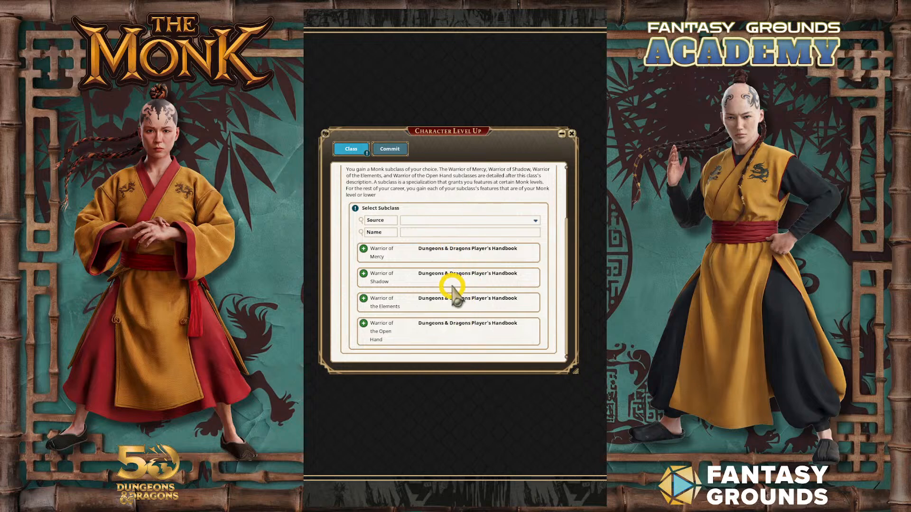
pyautogui.scroll(1, 434, 281)
pyautogui.scroll(-1, 434, 281)
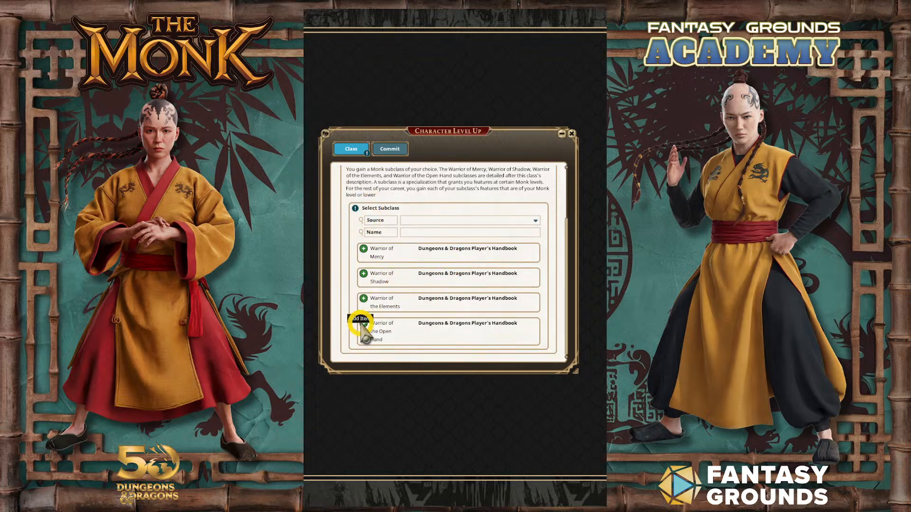
pyautogui.click(378, 332)
pyautogui.moveTo(377, 179); pyautogui.dragTo(396, 181)
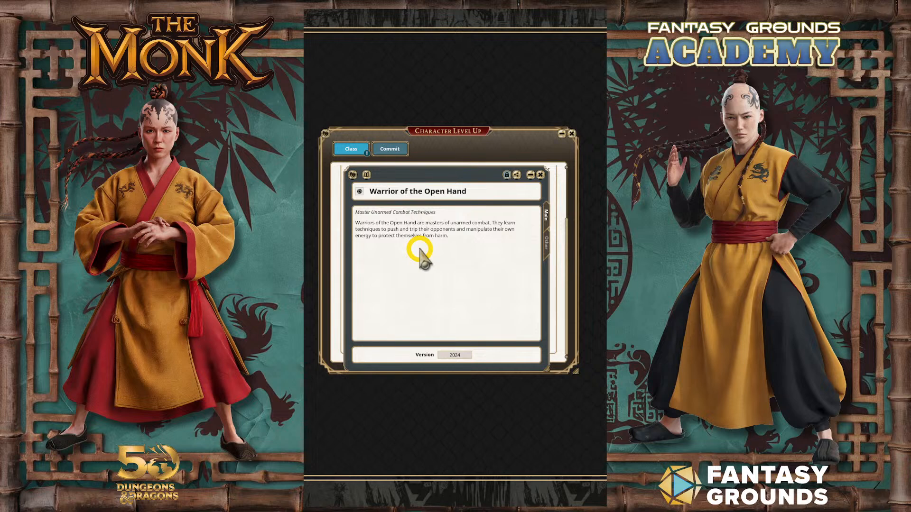
pyautogui.click(540, 175)
pyautogui.click(362, 324)
pyautogui.click(363, 324)
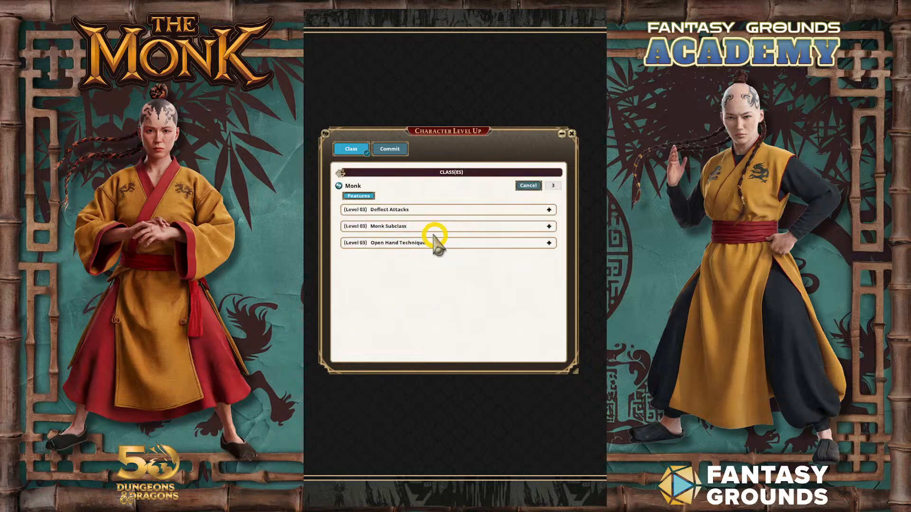
# Step: Expand the level 3 features Deflect Attacks, Monk Subclass and Open Hand Technique to review their descriptions
pyautogui.click(433, 210)
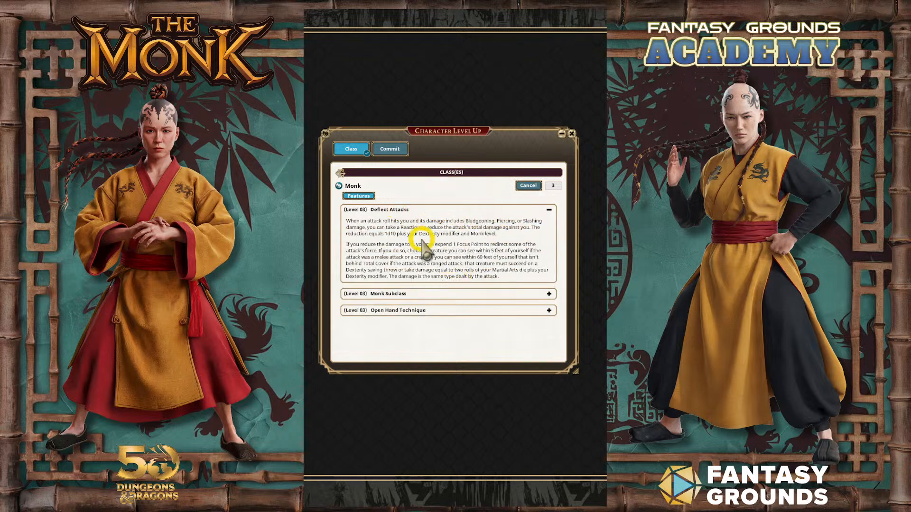
pyautogui.click(463, 294)
pyautogui.scroll(-1, 465, 299)
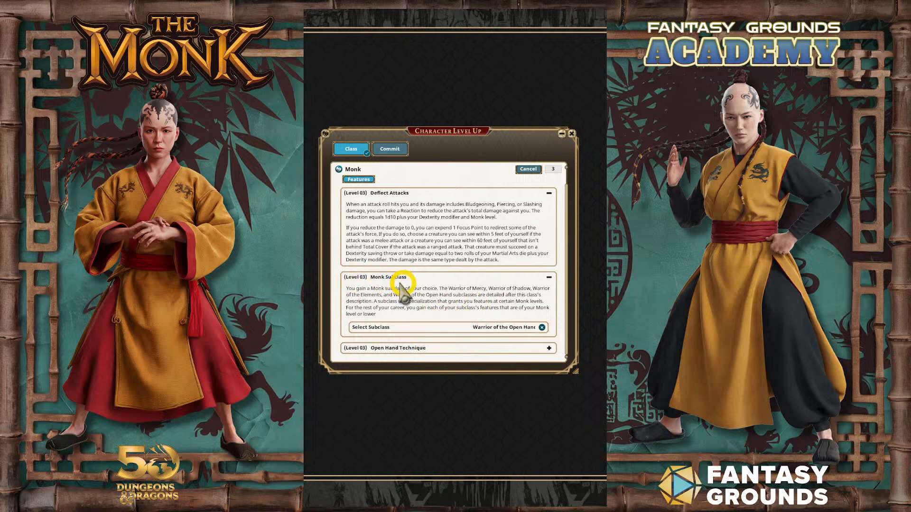
pyautogui.click(427, 349)
pyautogui.scroll(-3, 442, 351)
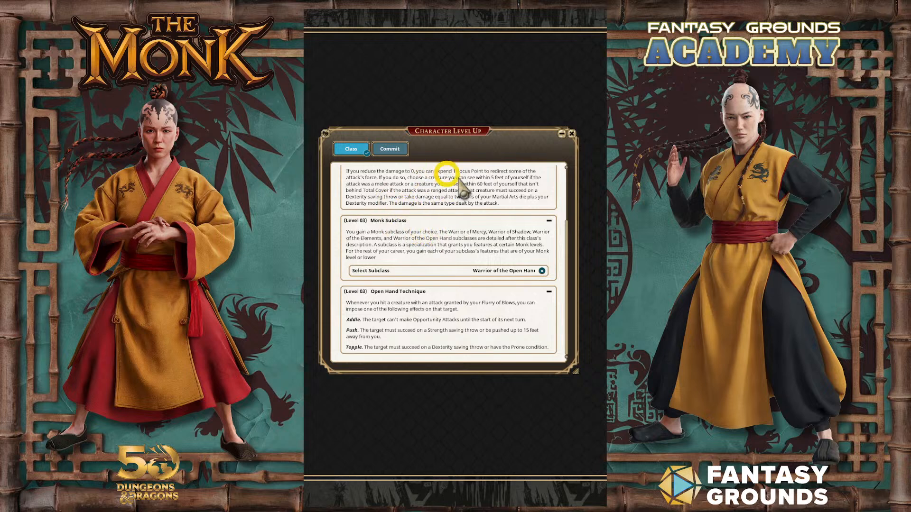
pyautogui.scroll(1, 499, 290)
pyautogui.scroll(-1, 499, 290)
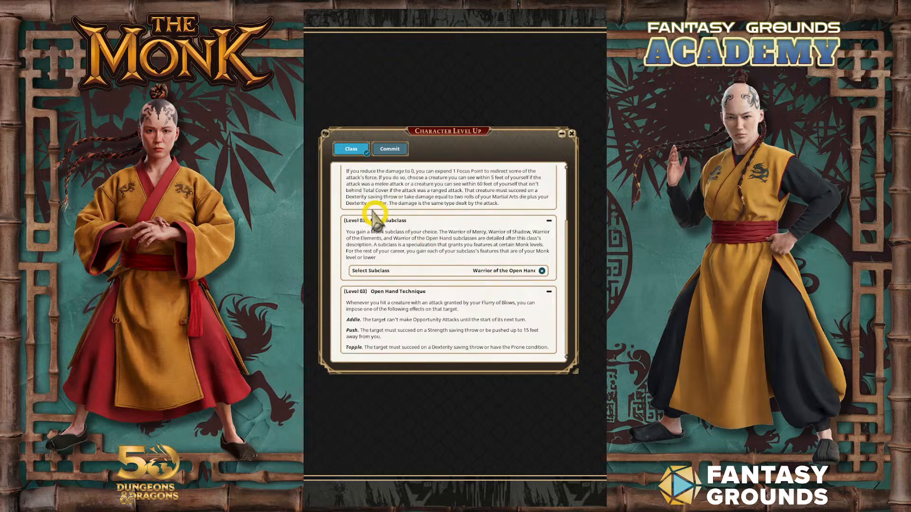
# Step: Review the level-up summary for Monk level 3, and save the advancement to the character
pyautogui.click(396, 150)
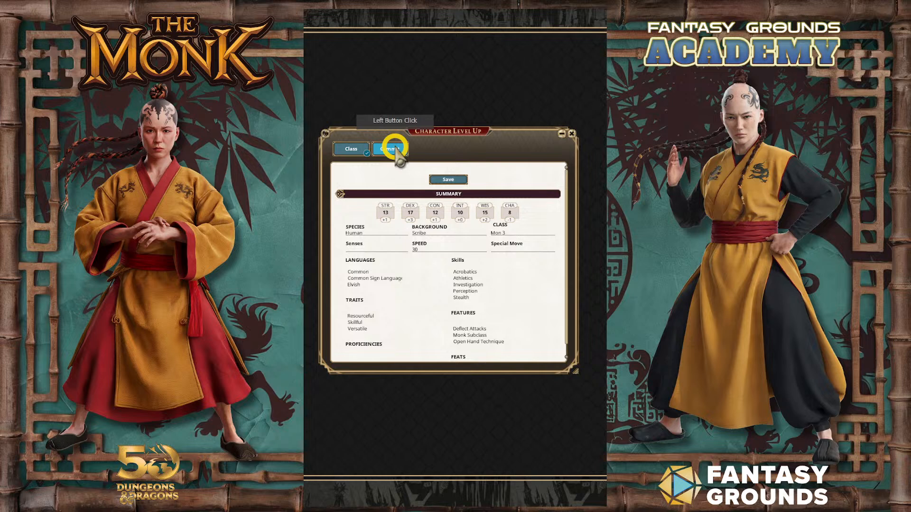
pyautogui.scroll(-1, 465, 280)
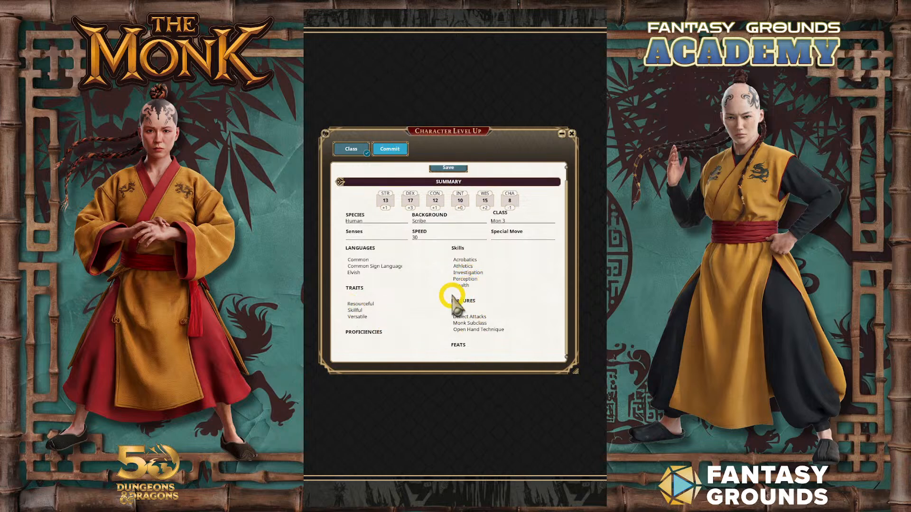
pyautogui.scroll(1, 394, 261)
pyautogui.scroll(-1, 457, 275)
pyautogui.scroll(1, 457, 279)
pyautogui.scroll(-1, 446, 294)
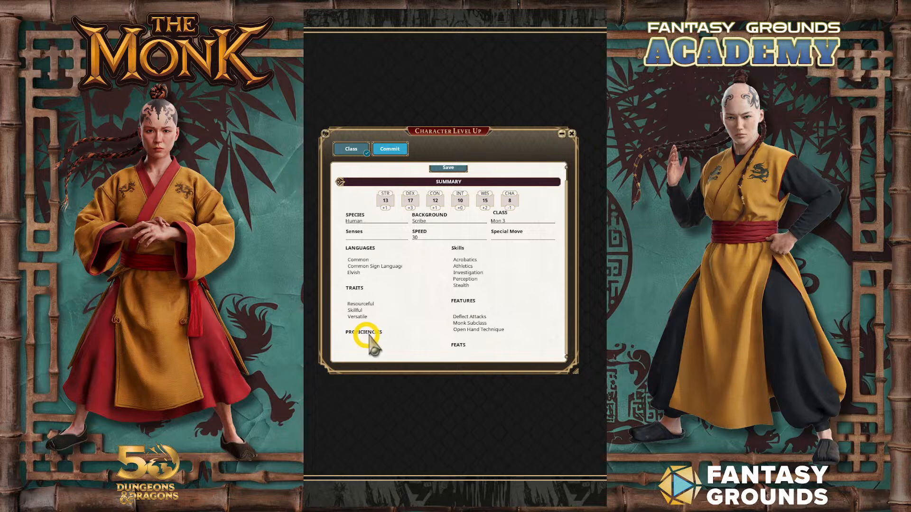
pyautogui.scroll(1, 440, 170)
pyautogui.click(441, 171)
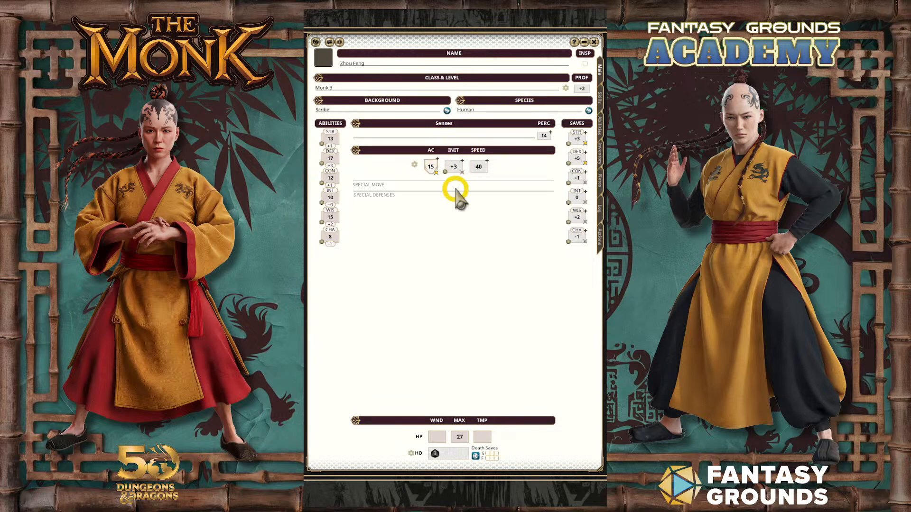
# Step: Start a further level-up from the character's class and level details, bring its window into view, and advance the Monk class to level 4
pyautogui.click(566, 88)
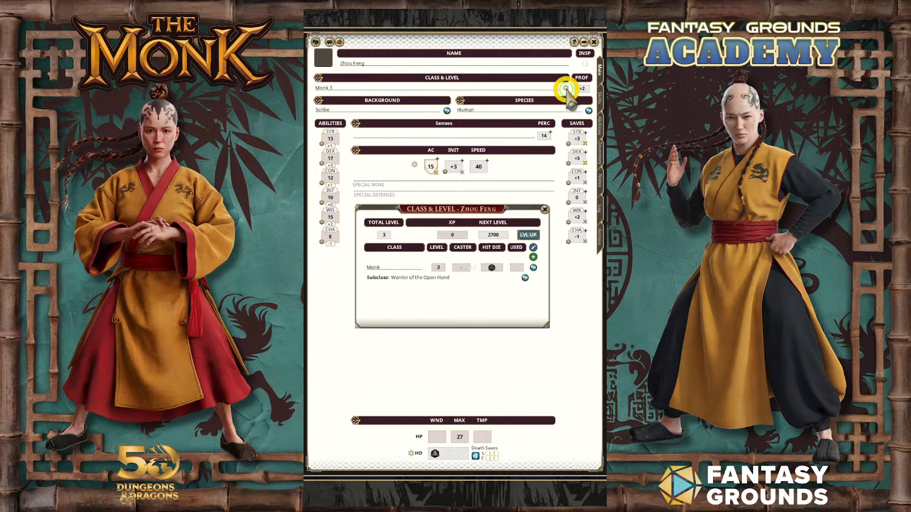
pyautogui.click(533, 235)
pyautogui.moveTo(392, 152); pyautogui.dragTo(453, 147)
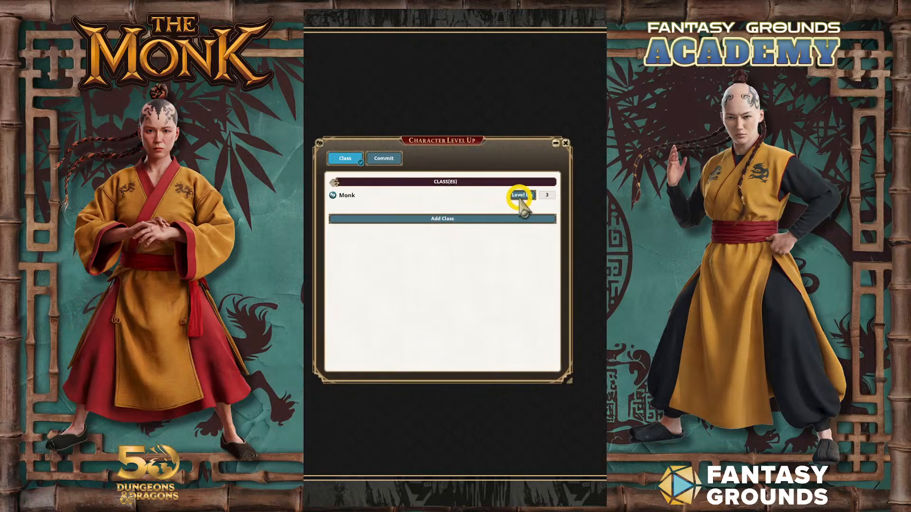
pyautogui.click(520, 197)
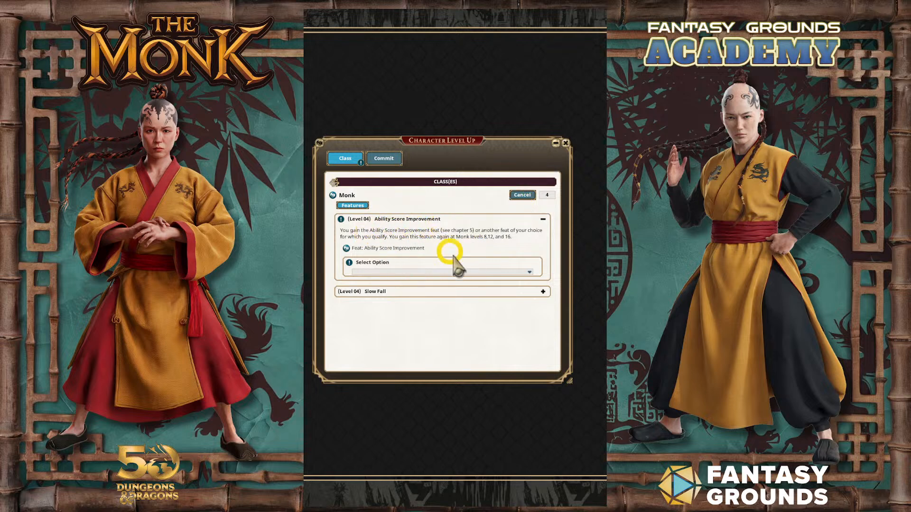
# Step: Set the level 4 Ability Score Improvement to Ability Score Increase with Option 2: Two +1's
pyautogui.click(458, 272)
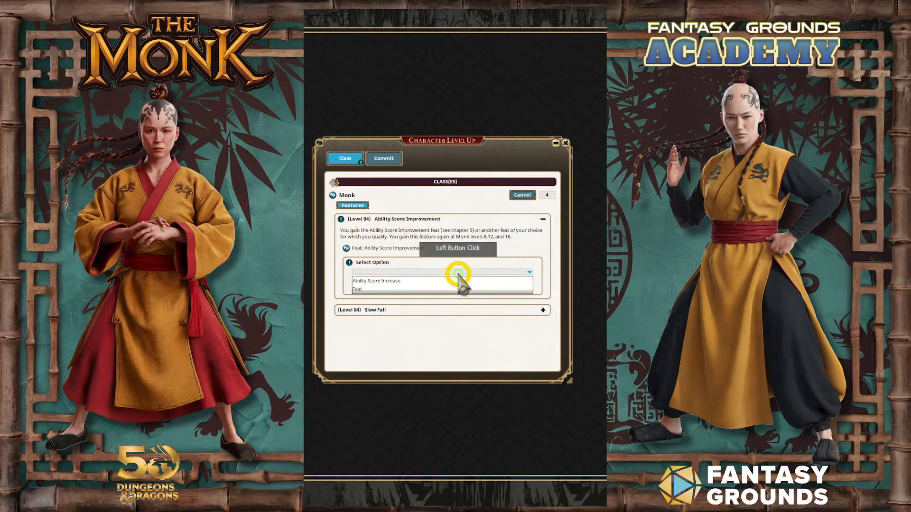
pyautogui.click(389, 281)
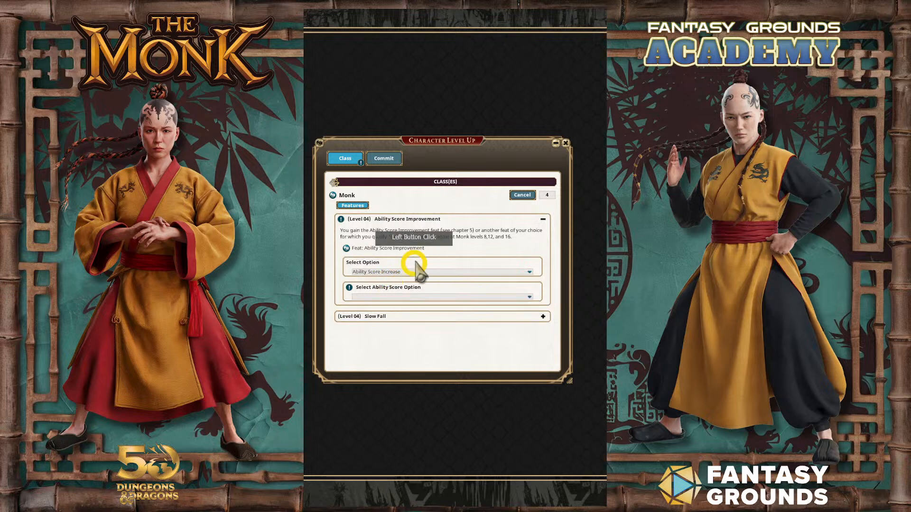
pyautogui.click(461, 297)
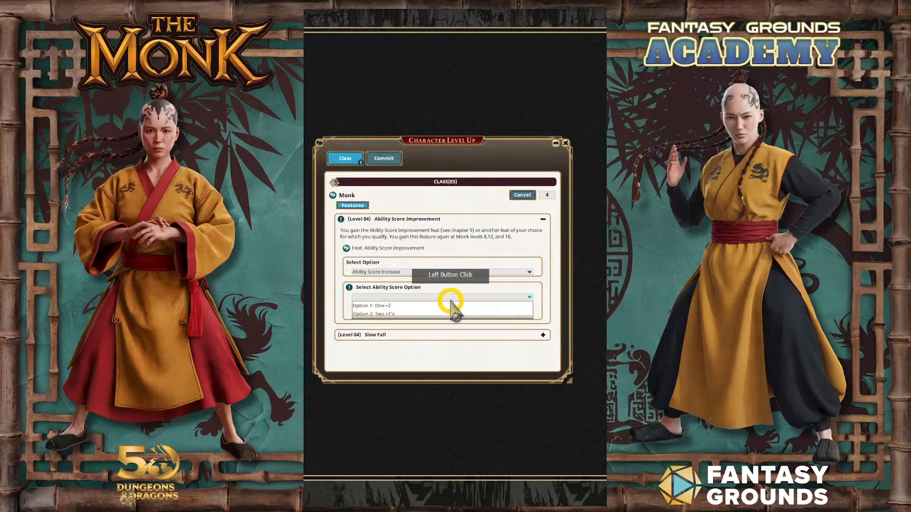
pyautogui.click(388, 315)
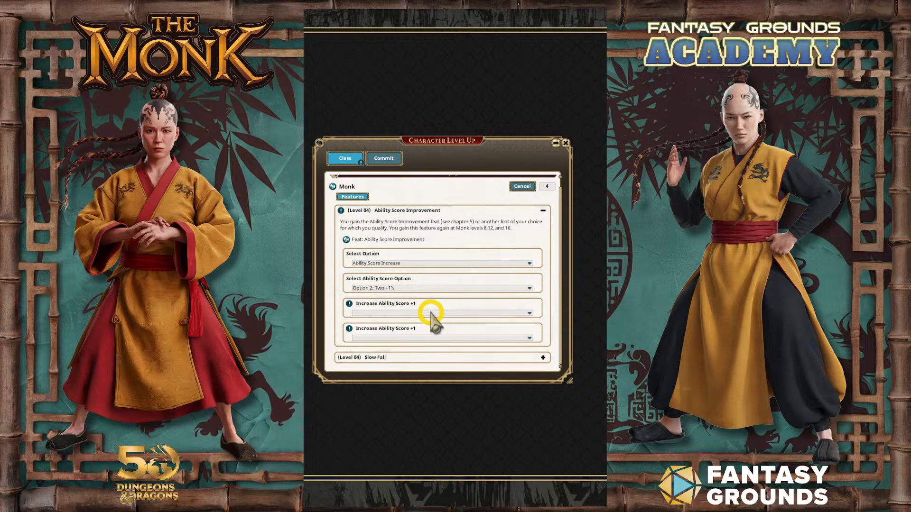
pyautogui.click(434, 288)
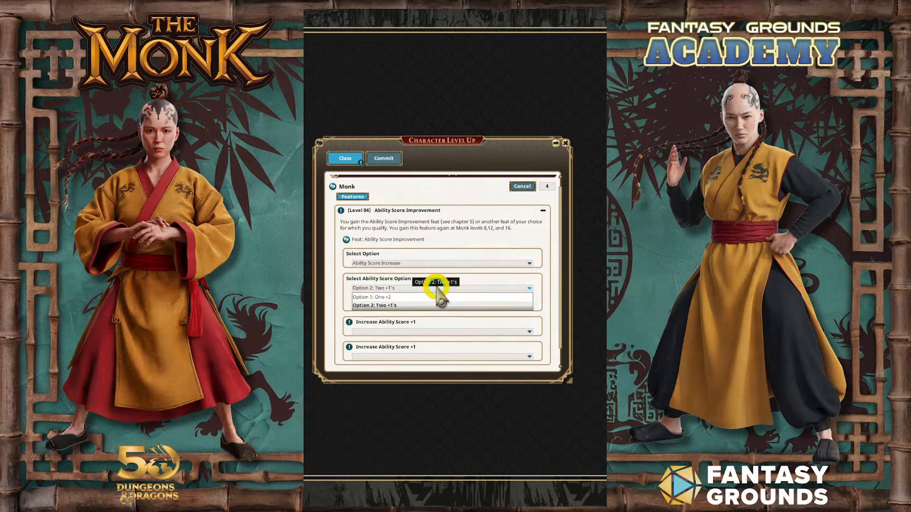
pyautogui.click(399, 306)
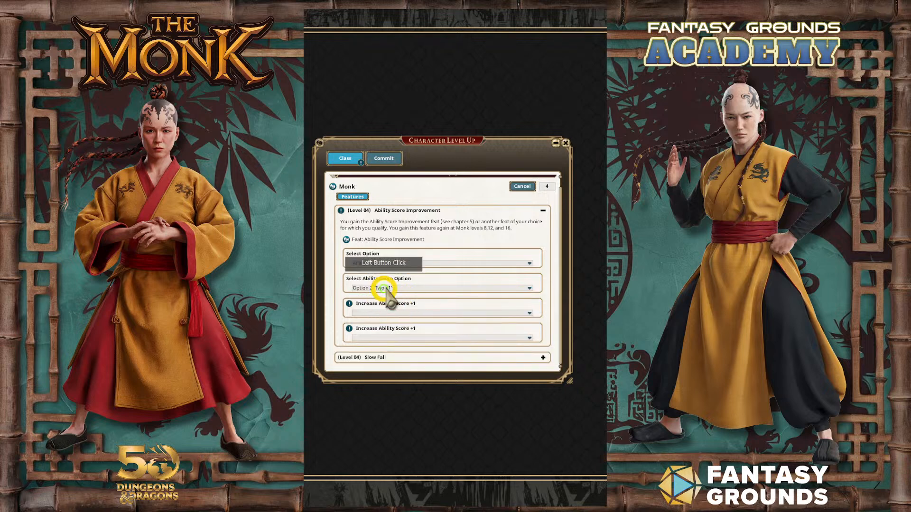
# Step: Assign the two level 4 ability score increases of +1 to Dexterity and Wisdom
pyautogui.click(430, 313)
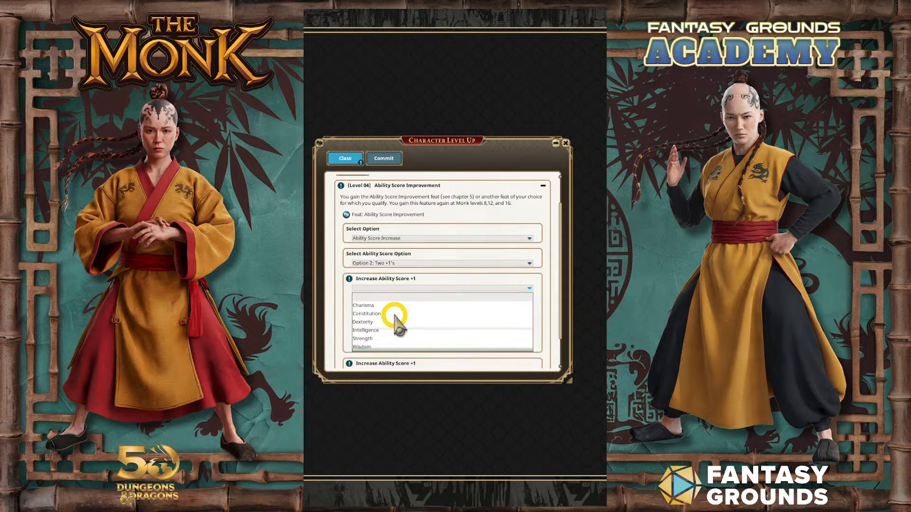
pyautogui.click(370, 323)
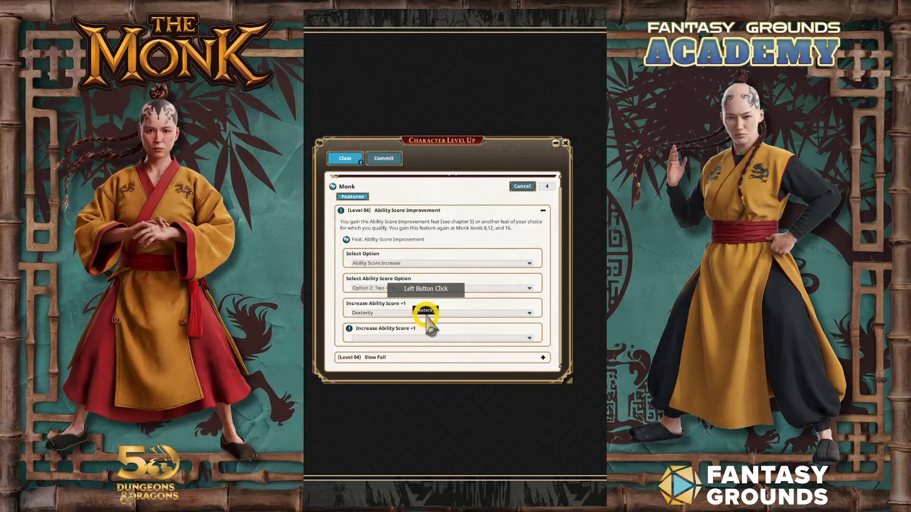
pyautogui.click(410, 337)
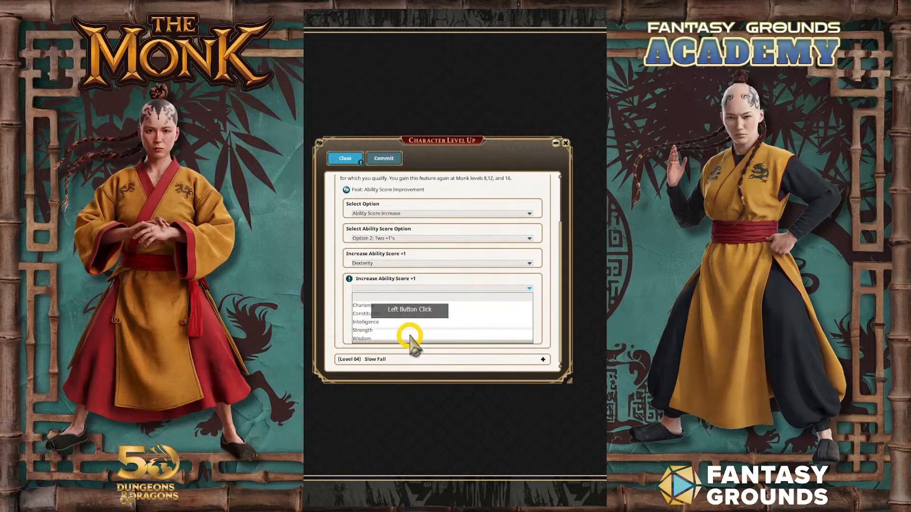
pyautogui.click(369, 335)
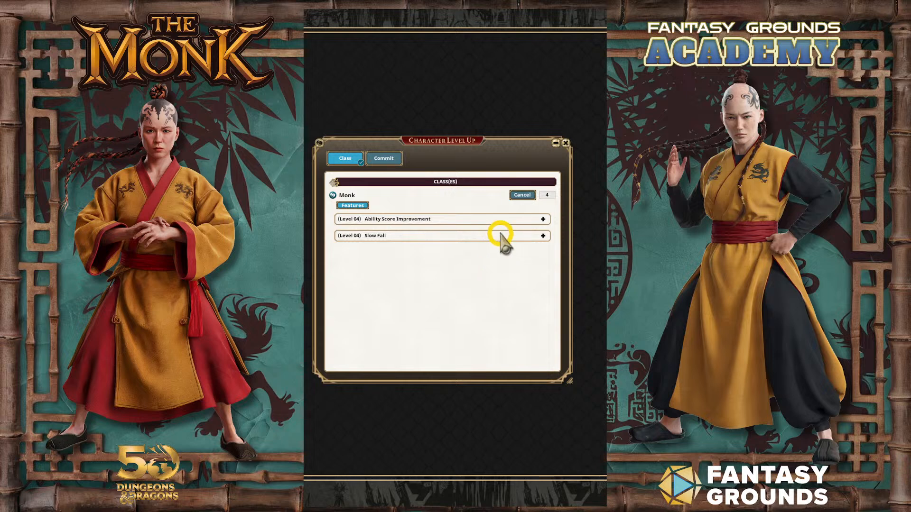
# Step: Review the level 4 Slow Fall feature, and commit the Monk level 4 advancement to the character
pyautogui.click(429, 233)
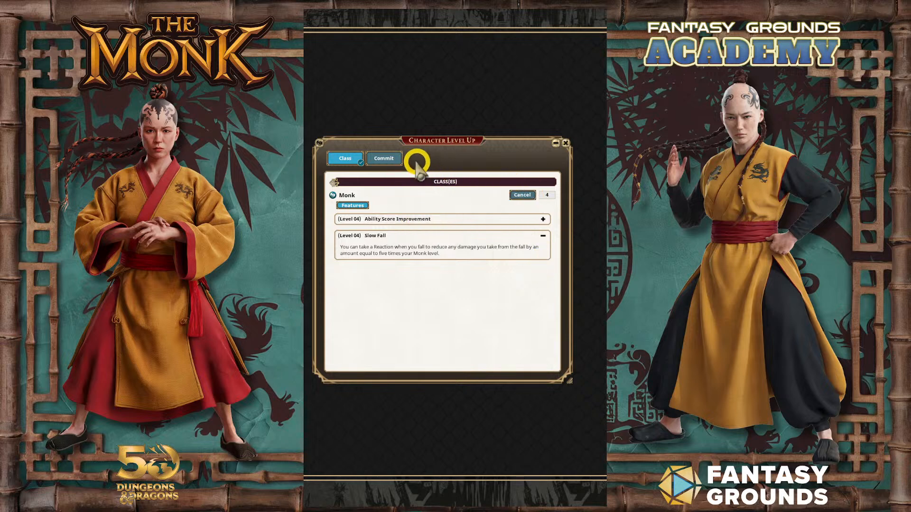
pyautogui.click(388, 160)
pyautogui.click(453, 190)
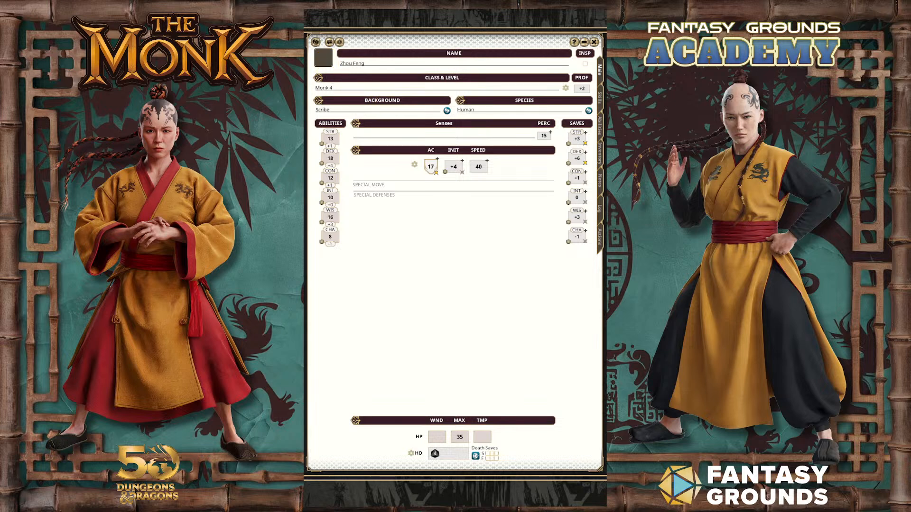
# Step: Bring the assets window into view and go back from Custom Made Portraits to the top-level portrait folders
pyautogui.moveTo(651, 160); pyautogui.dragTo(467, 135)
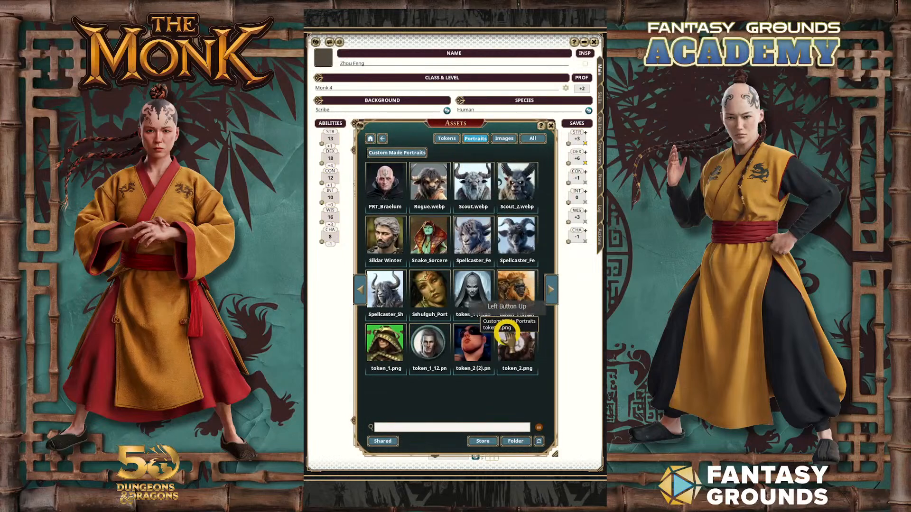
pyautogui.click(478, 140)
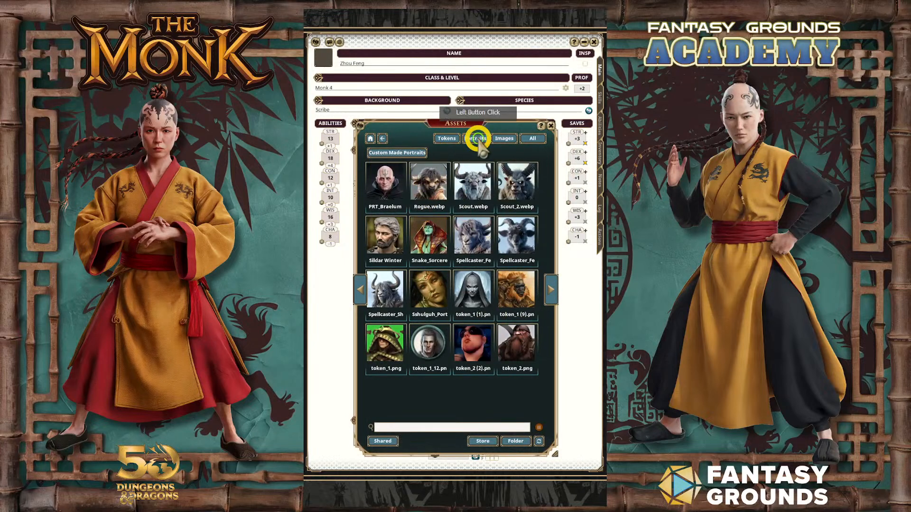
pyautogui.click(382, 139)
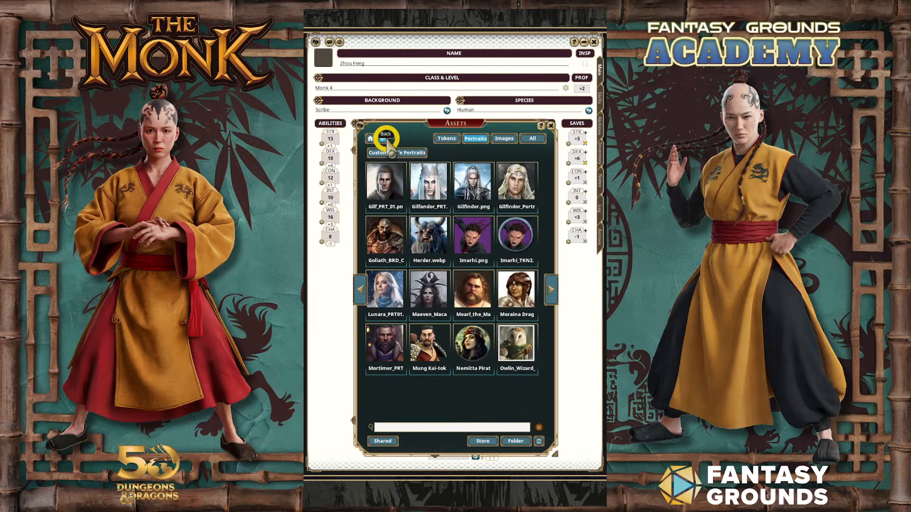
pyautogui.click(382, 138)
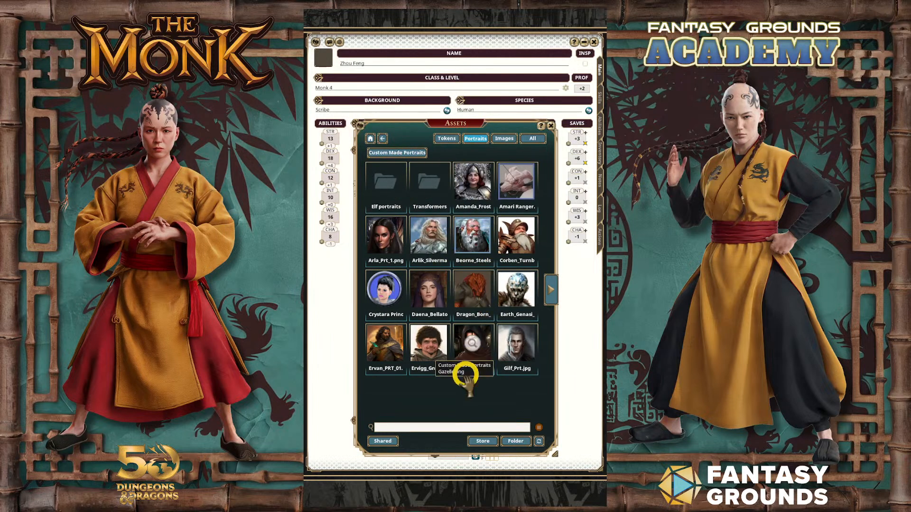
pyautogui.click(410, 427)
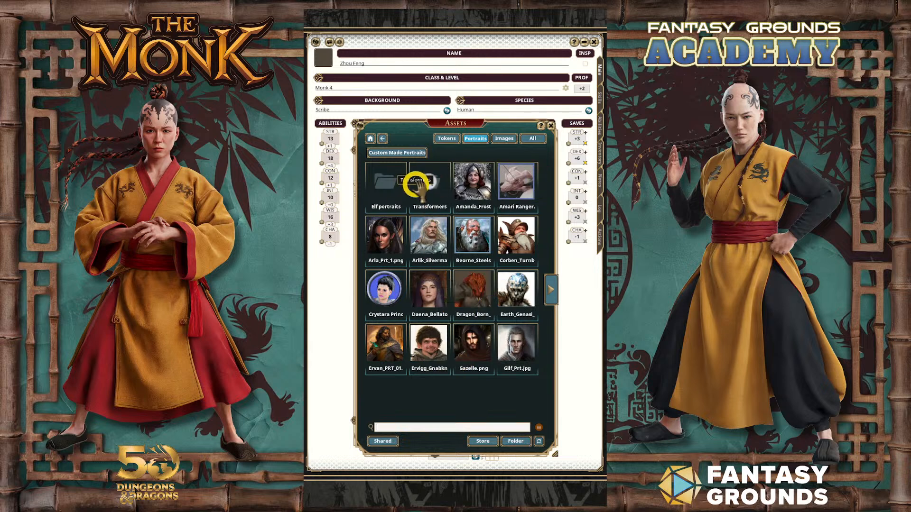
pyautogui.click(371, 139)
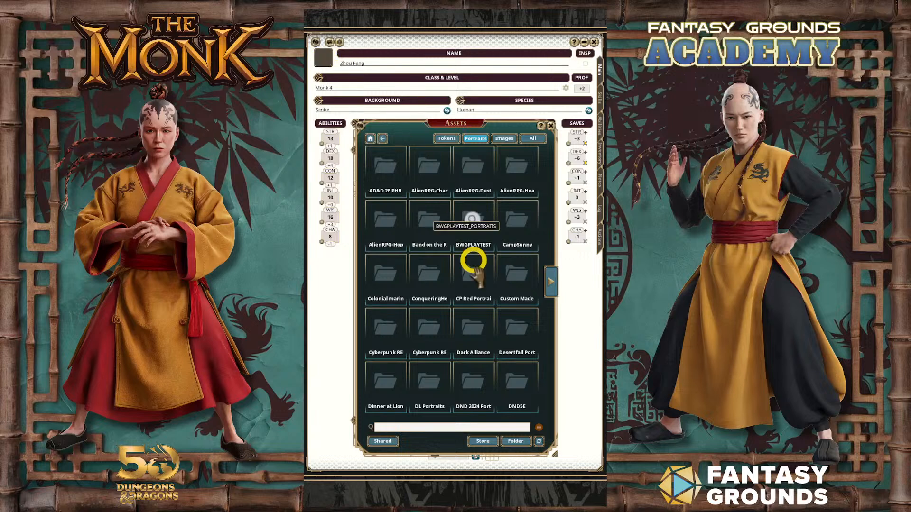
# Step: Filter the portrait assets by "Monk" and preview one of the female monk images
pyautogui.click(412, 428)
pyautogui.write('Monk')
pyautogui.press('Return')
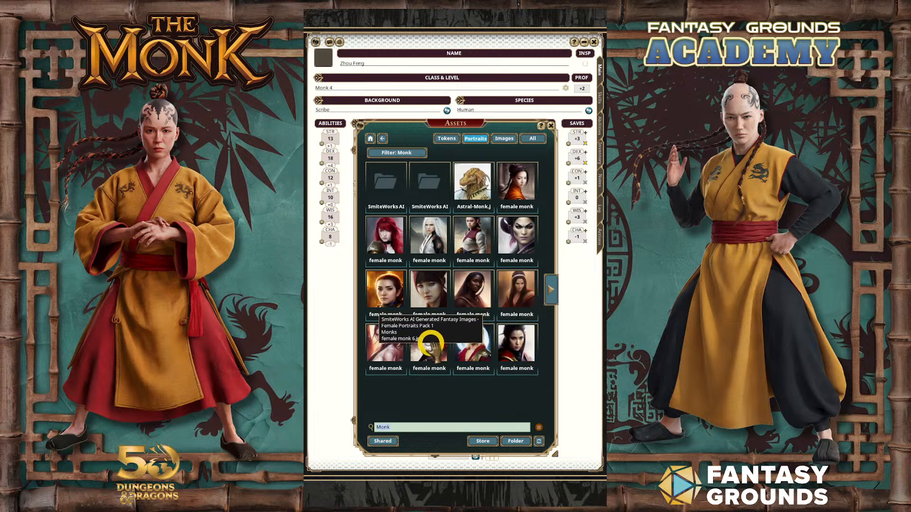
pyautogui.click(429, 346)
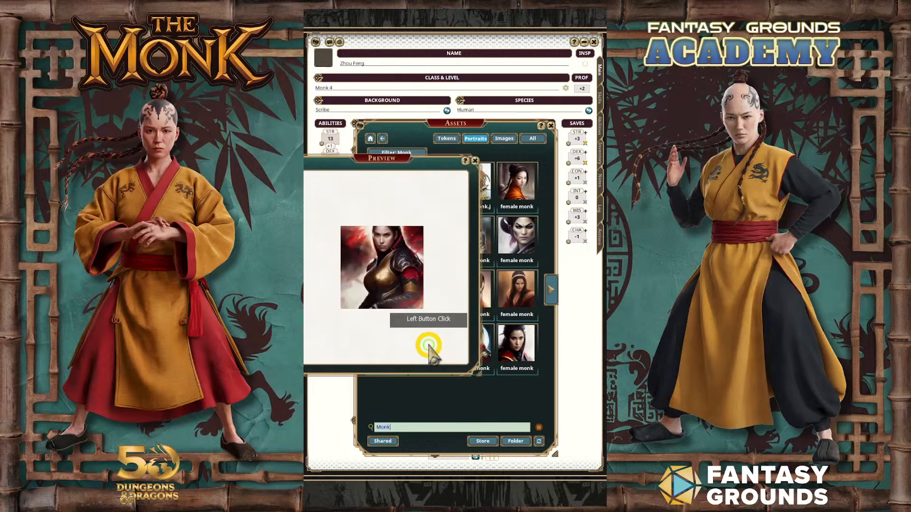
pyautogui.click(475, 161)
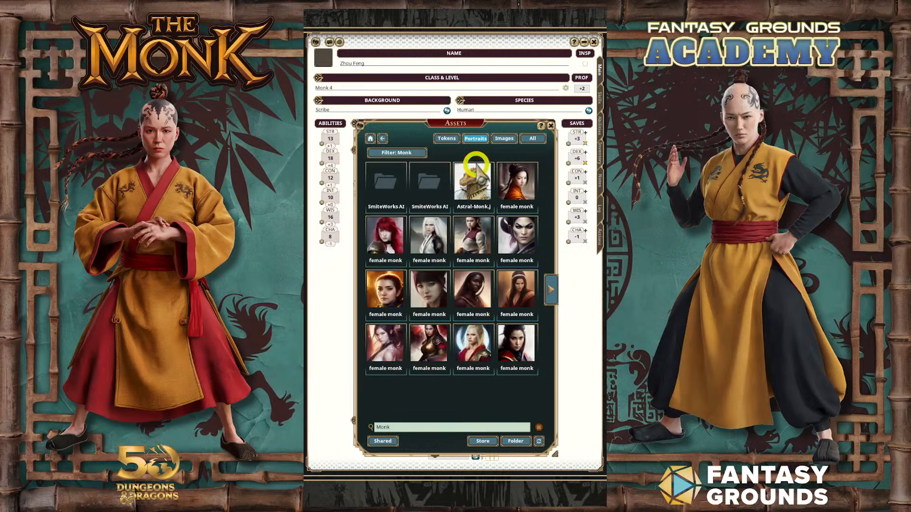
# Step: Assign a dark-haired female monk image in black and red as the character's portrait and flat token, and close both windows
pyautogui.click(325, 63)
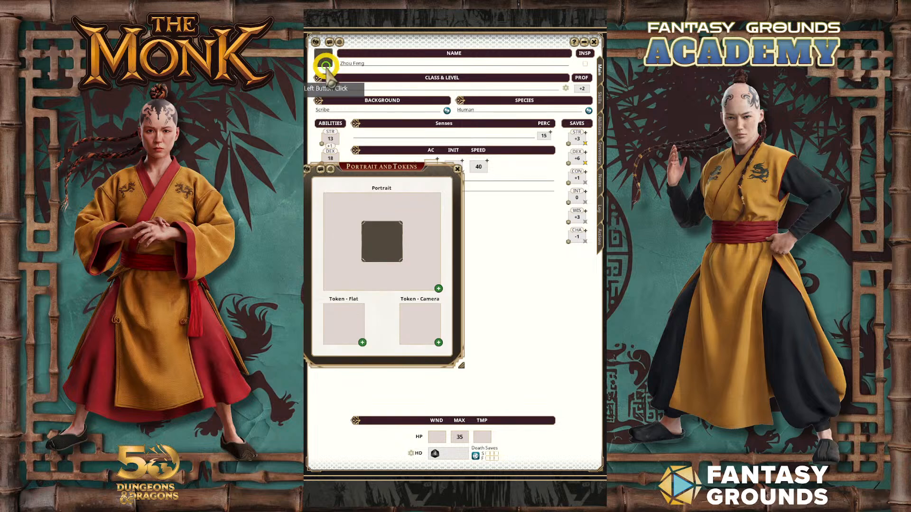
pyautogui.moveTo(370, 167); pyautogui.dragTo(410, 135)
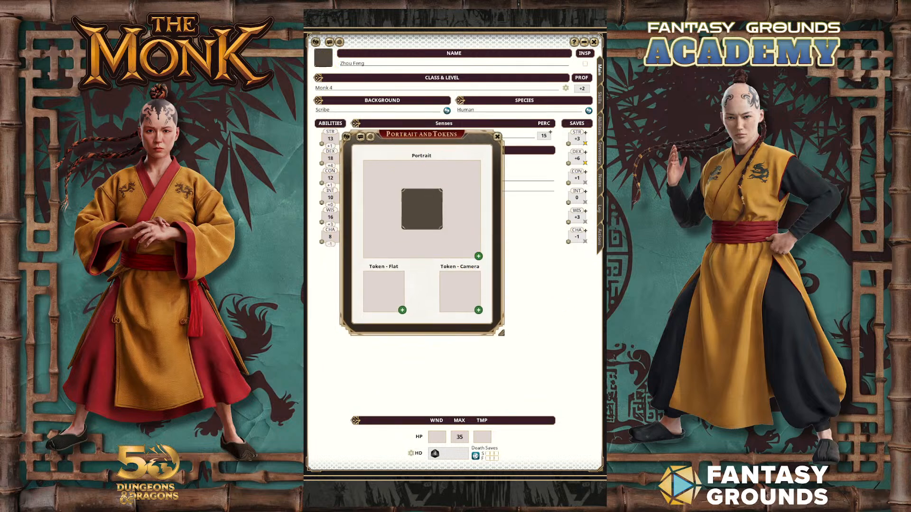
pyautogui.moveTo(448, 134); pyautogui.dragTo(563, 92)
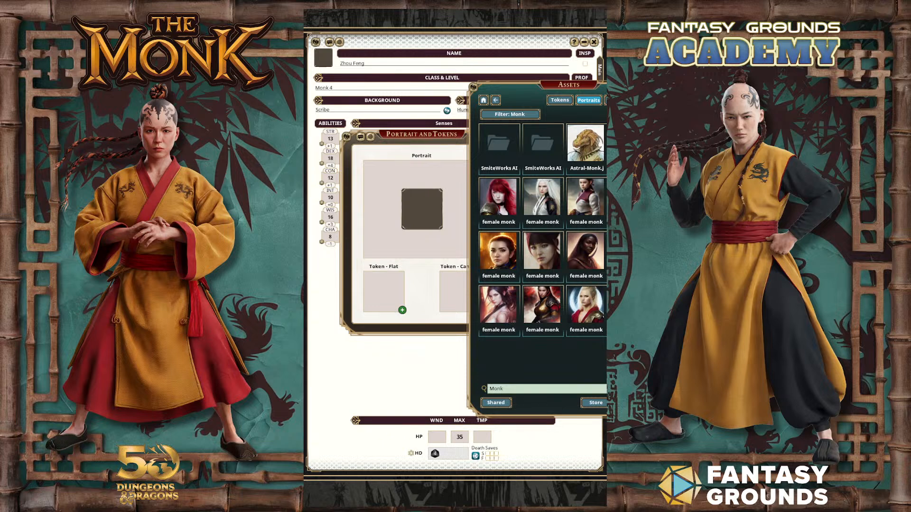
pyautogui.moveTo(542, 303); pyautogui.dragTo(422, 210)
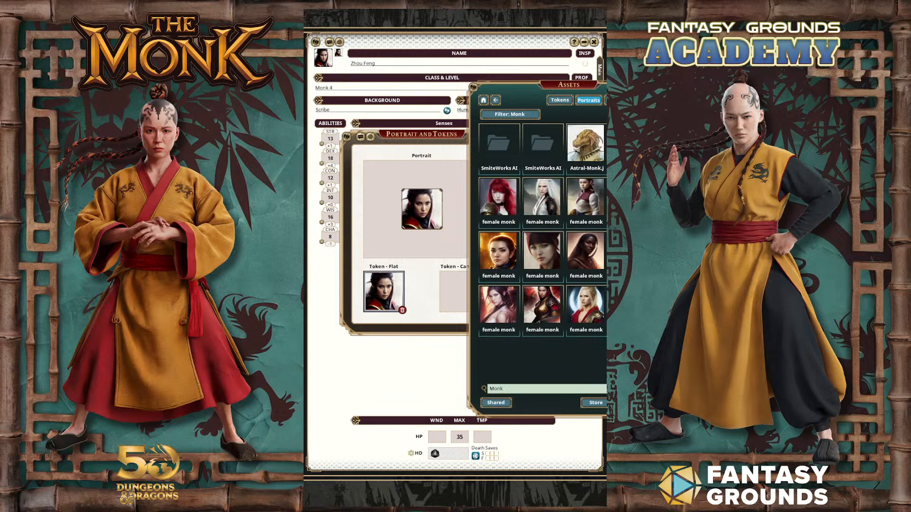
pyautogui.click(665, 87)
pyautogui.click(496, 137)
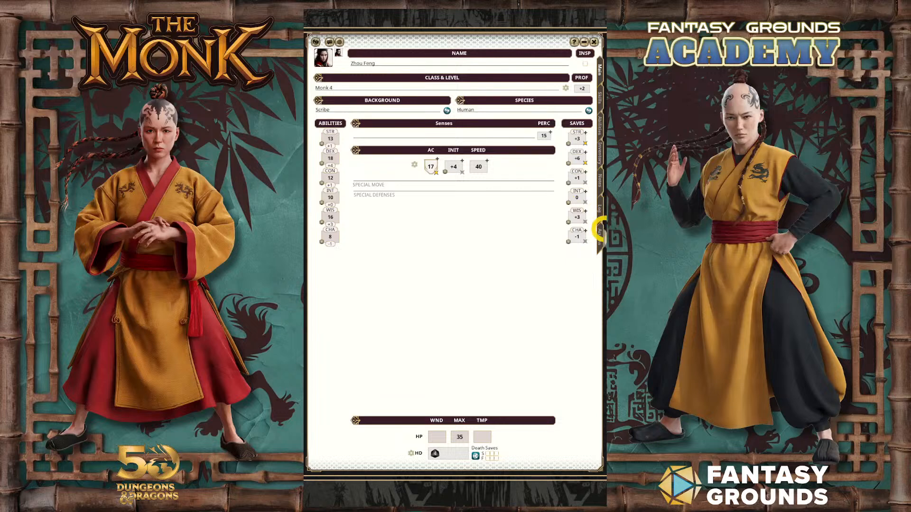
# Step: Review the character's weapon and Monk actions, and inspect the armor class and speed breakdown in the combat calculator
pyautogui.click(599, 236)
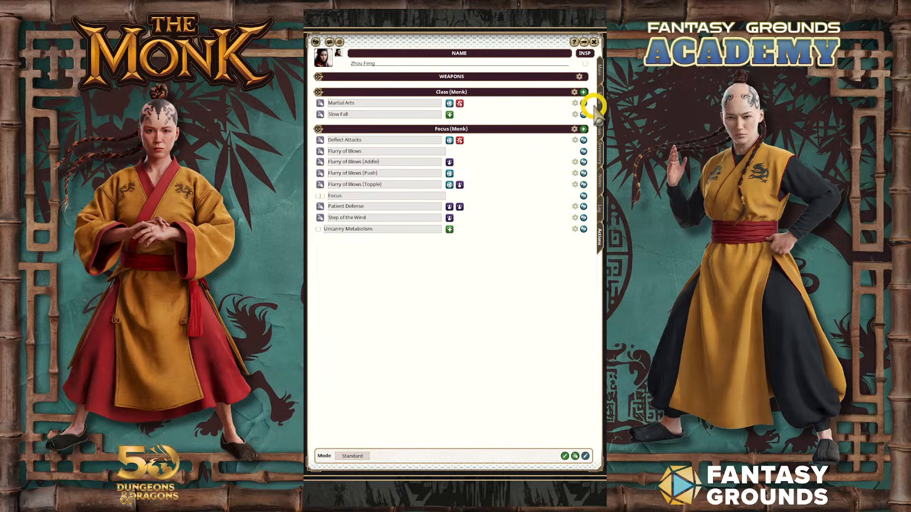
pyautogui.click(600, 71)
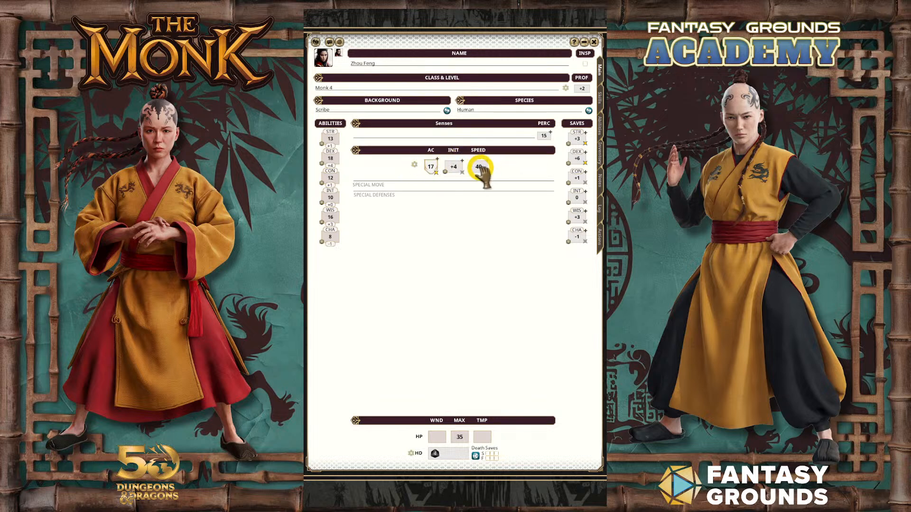
pyautogui.click(414, 165)
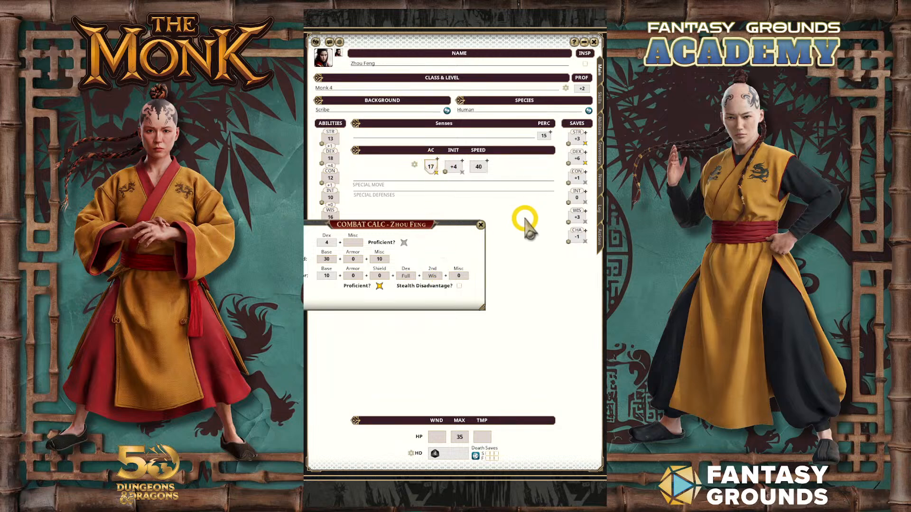
pyautogui.click(481, 224)
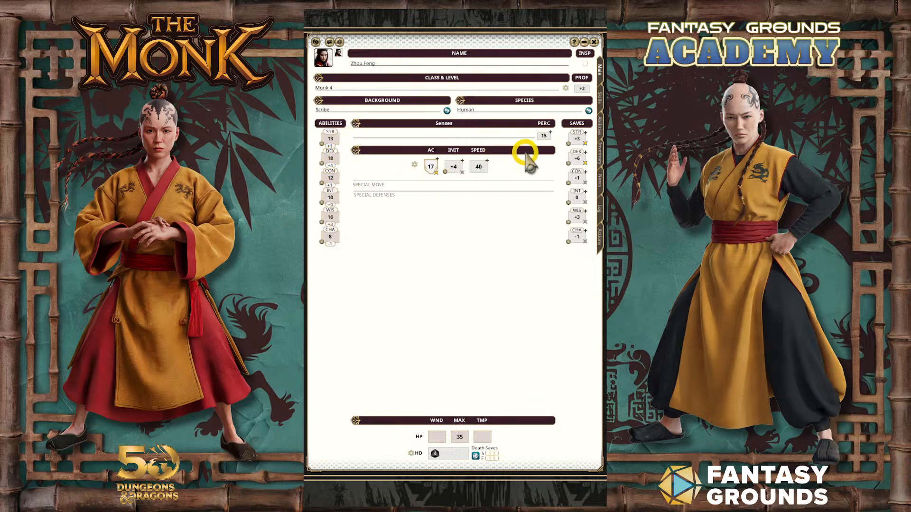
# Step: Add two custom entries to the character's skills, mark them proficient, and name one "Caligraphy"
pyautogui.click(599, 98)
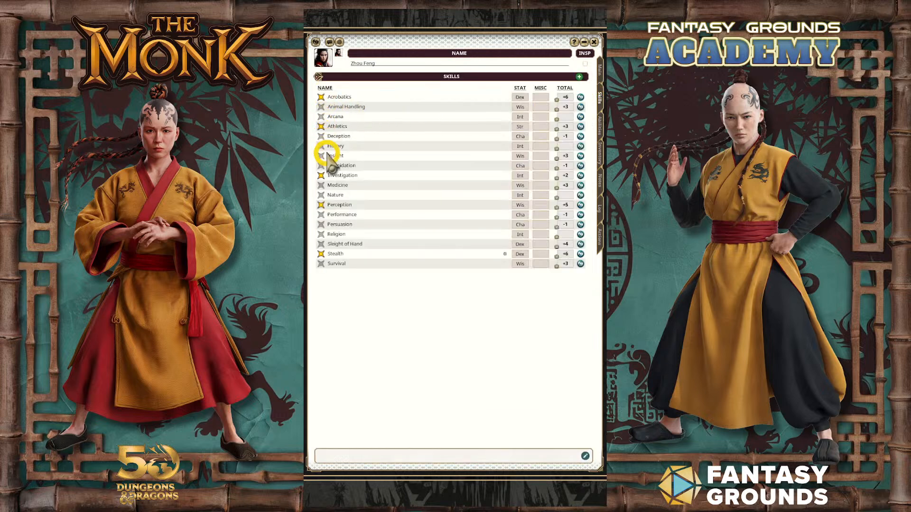
pyautogui.click(579, 77)
pyautogui.click(580, 77)
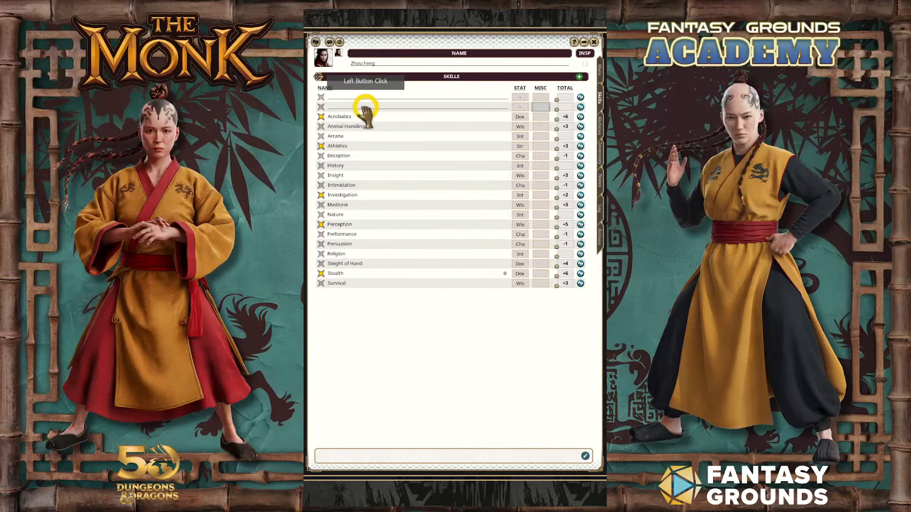
pyautogui.click(321, 106)
pyautogui.click(363, 98)
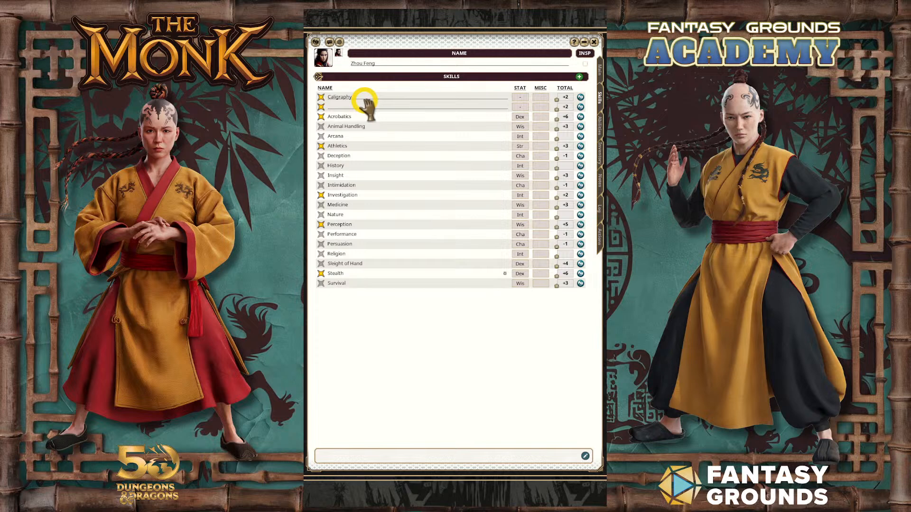
# Step: Set the Caligraphy skill's stat to Wis, and start editing the name of the remaining blank skill
pyautogui.click(518, 98)
pyautogui.click(521, 147)
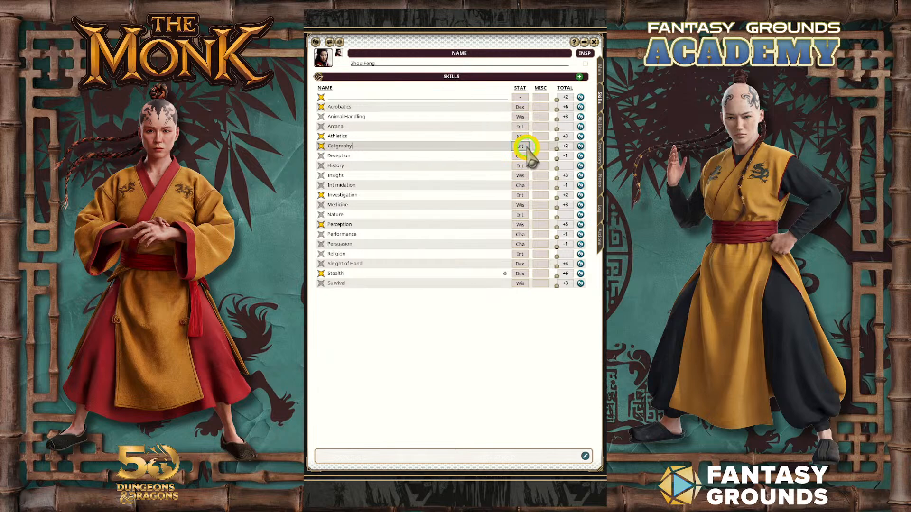
pyautogui.click(524, 148)
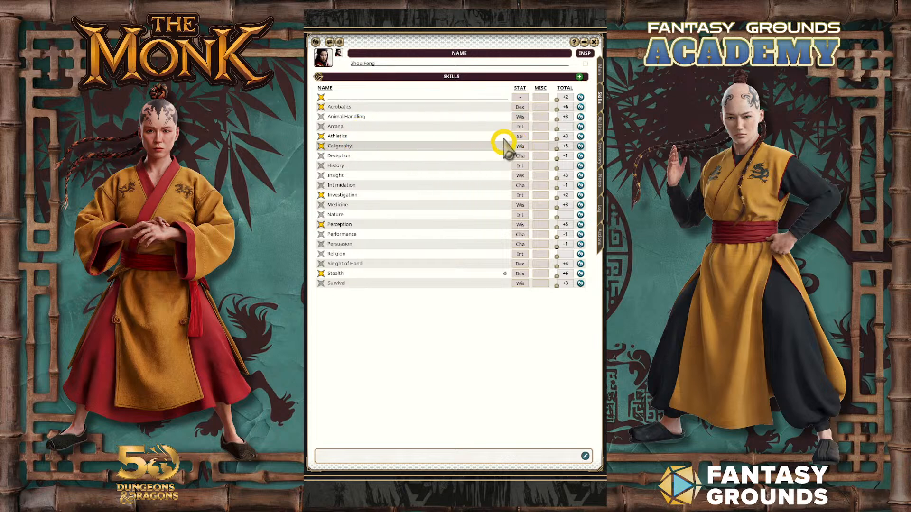
pyautogui.click(363, 97)
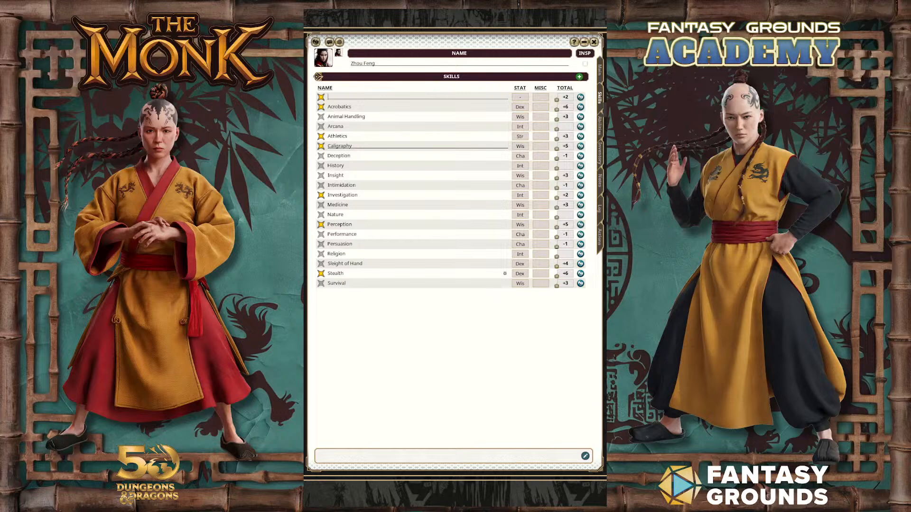
# Step: Search the items list for "Back" and add a Backpack to the character's equipment inventory
pyautogui.click(598, 151)
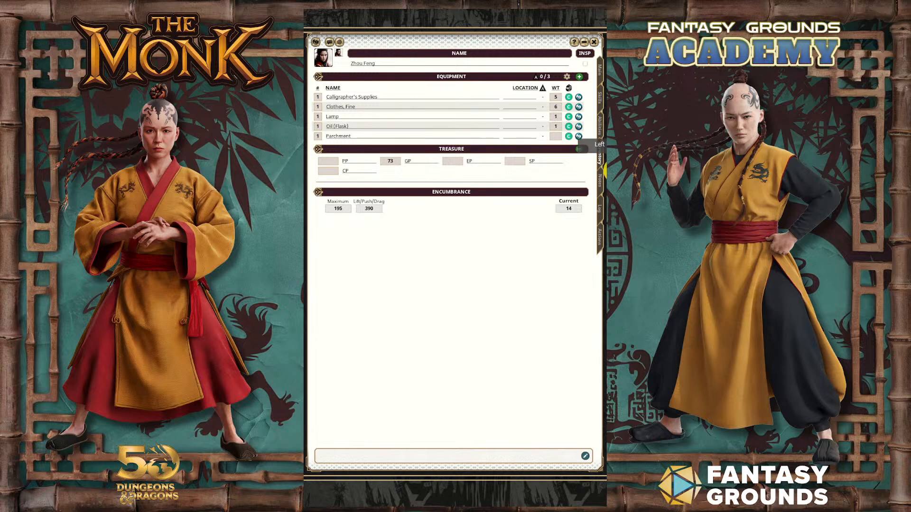
pyautogui.moveTo(508, 191); pyautogui.dragTo(456, 230)
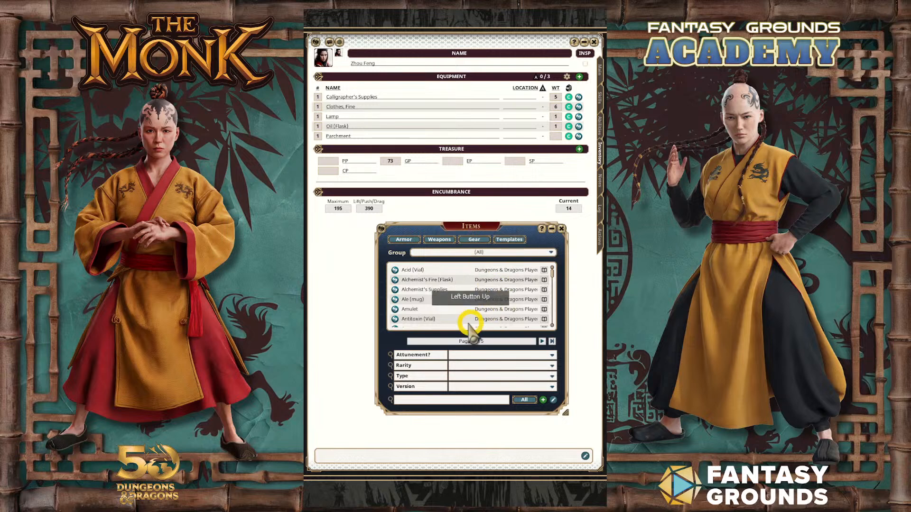
pyautogui.click(415, 399)
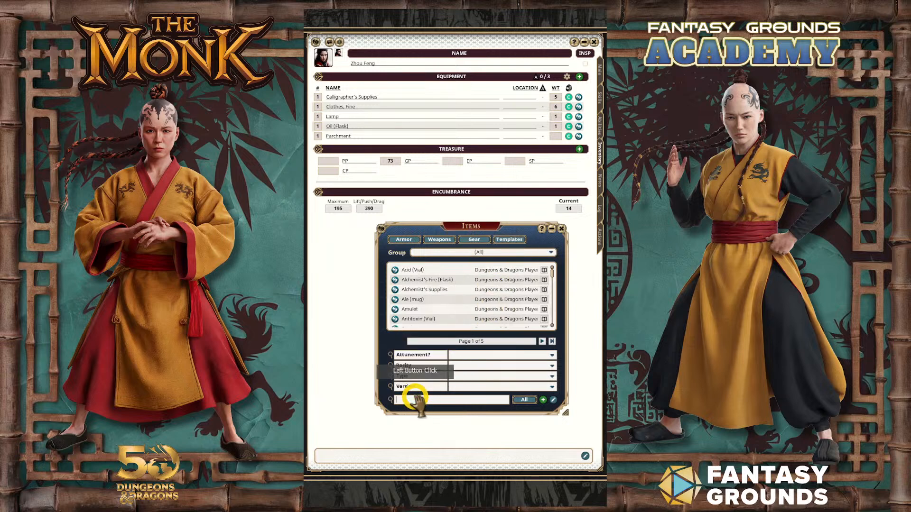
pyautogui.write('Back')
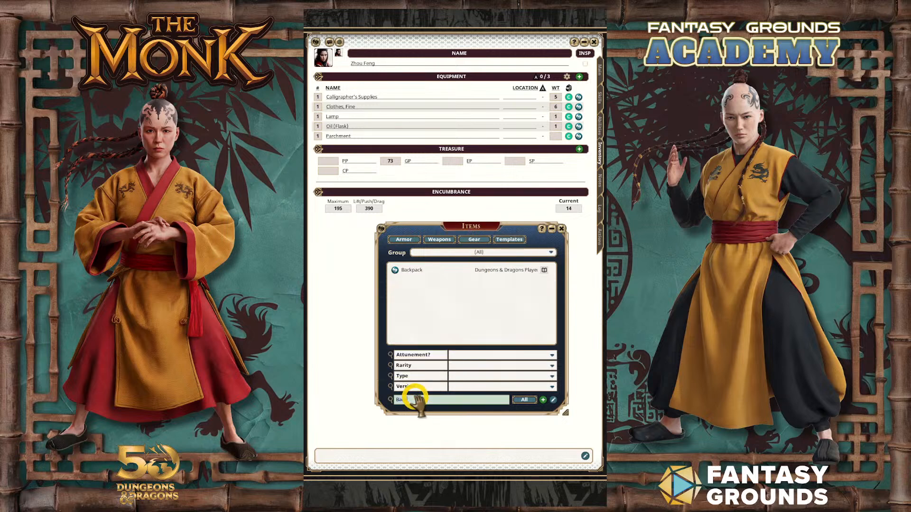
pyautogui.moveTo(394, 266); pyautogui.dragTo(375, 119)
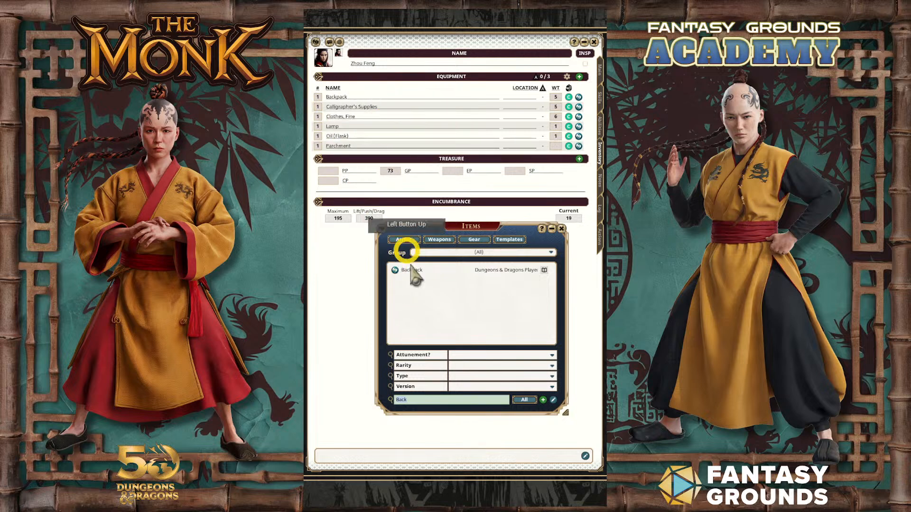
# Step: Search the items list for "pouch" and "rope", and add a Pouch and a Rope to the character's equipment
pyautogui.click(419, 398)
pyautogui.write('pouch')
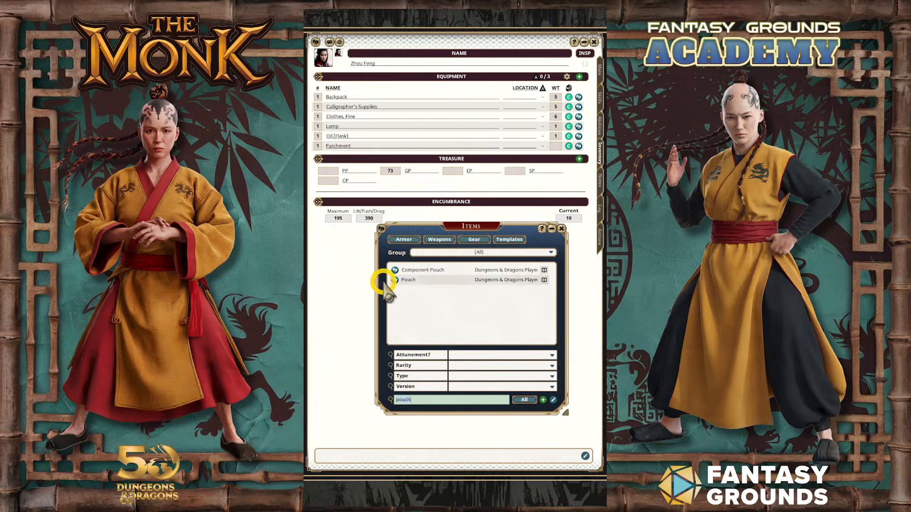
pyautogui.moveTo(397, 283); pyautogui.dragTo(362, 114)
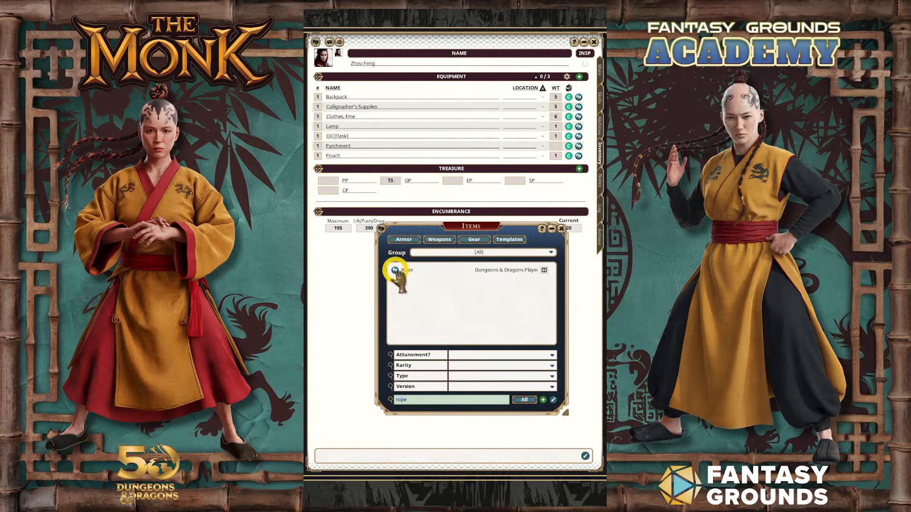
pyautogui.moveTo(398, 271); pyautogui.dragTo(342, 127)
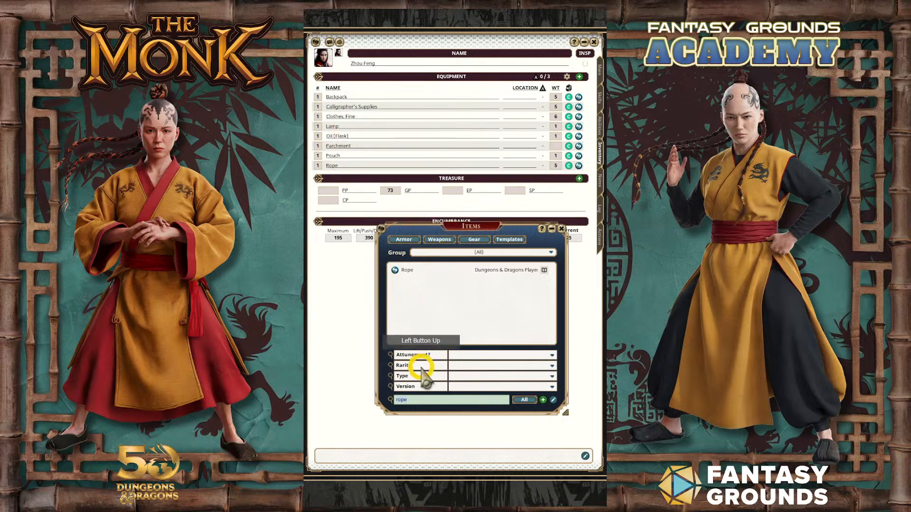
# Step: Search the items list for "ball" and "water", and add Ball Bearings and a Waterskin to the equipment
pyautogui.click(411, 399)
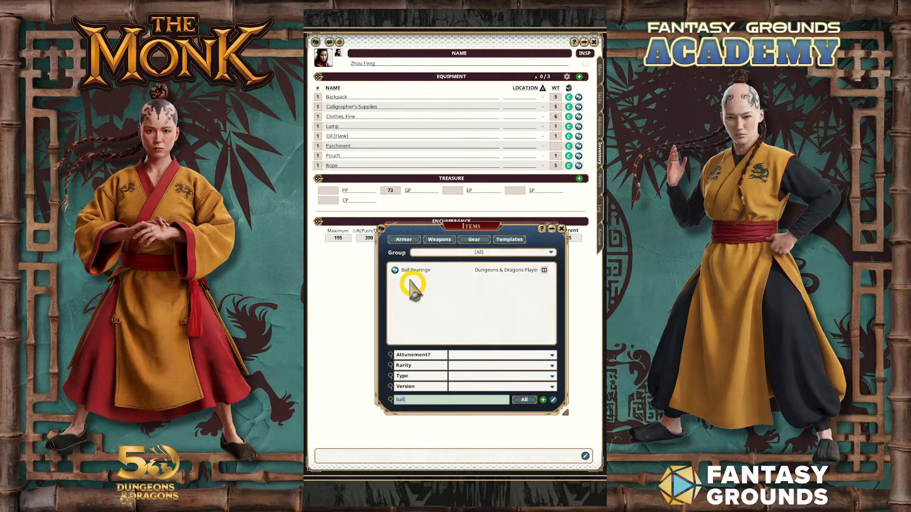
pyautogui.moveTo(396, 270); pyautogui.dragTo(366, 149)
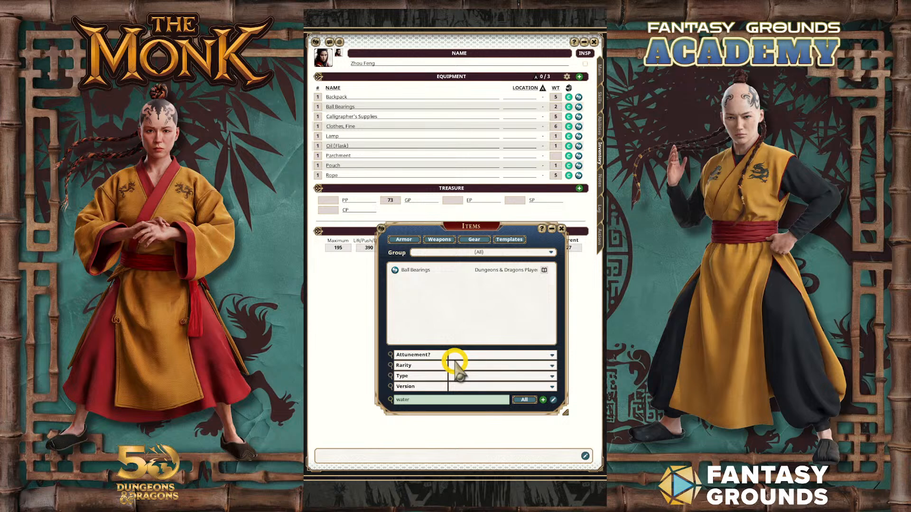
pyautogui.click(452, 398)
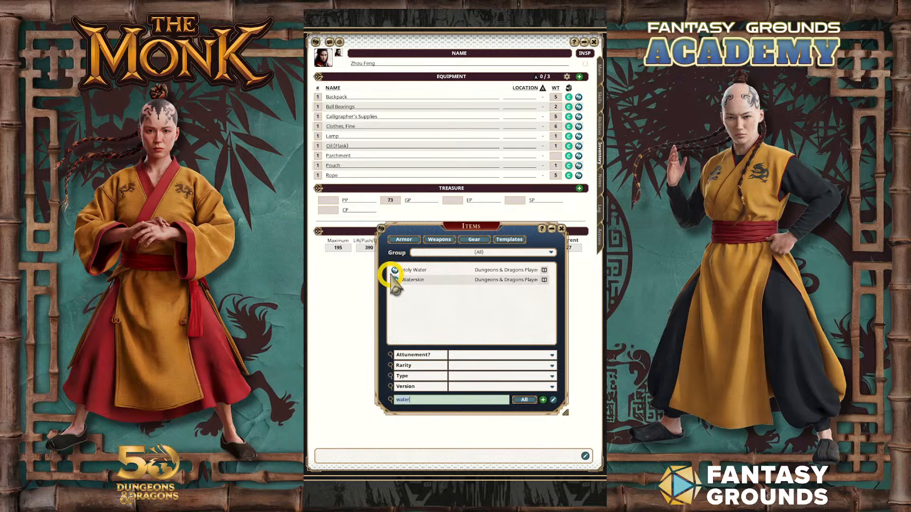
pyautogui.moveTo(395, 281); pyautogui.dragTo(349, 176)
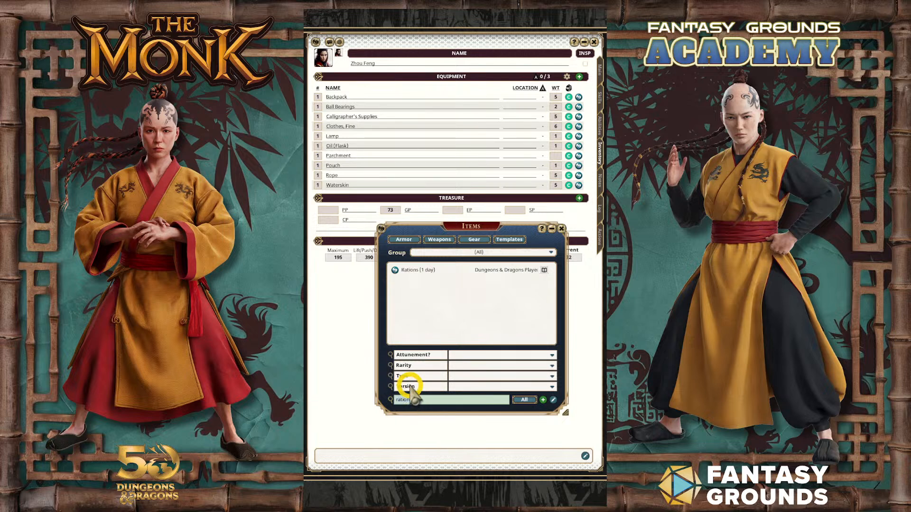
# Step: Add Rations (1 day) from the "ration" search results to the equipment and set their quantity to 5
pyautogui.moveTo(396, 271); pyautogui.dragTo(375, 179)
pyautogui.click(318, 176)
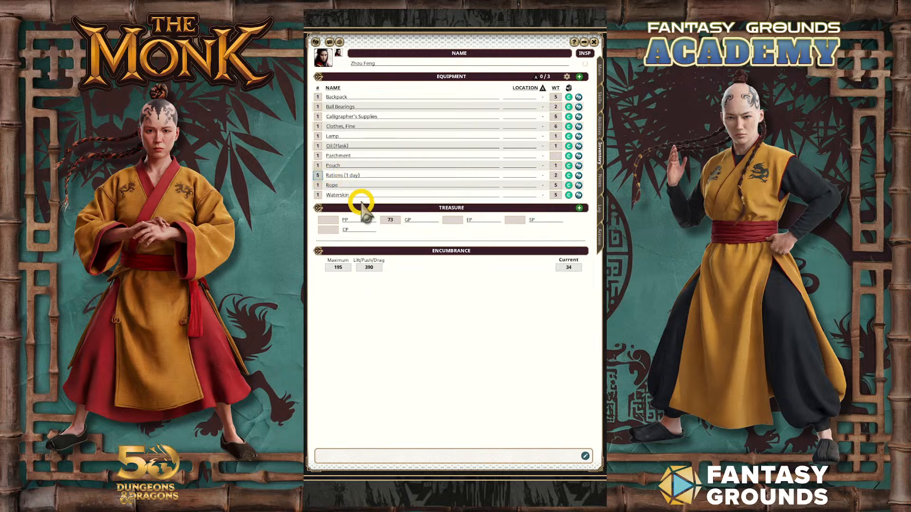
pyautogui.write('5')
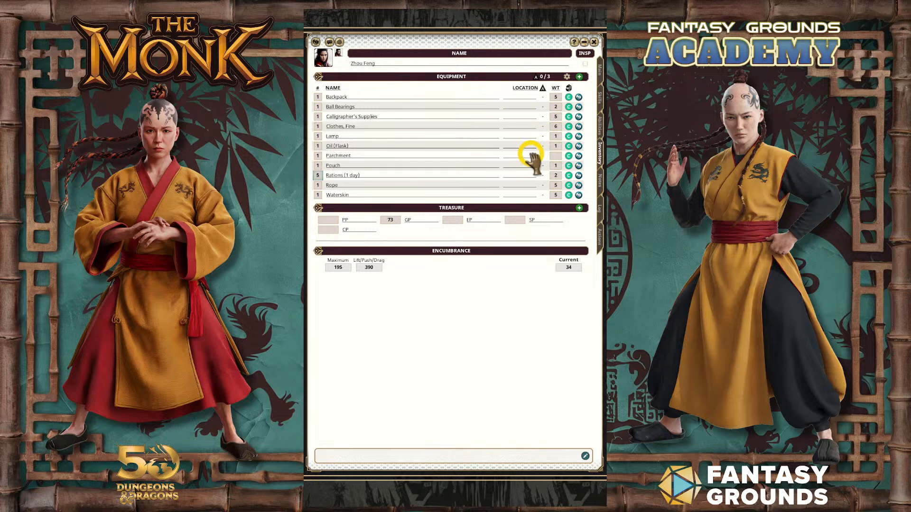
# Step: Set the location of the Ball Bearings to Pouch
pyautogui.click(530, 101)
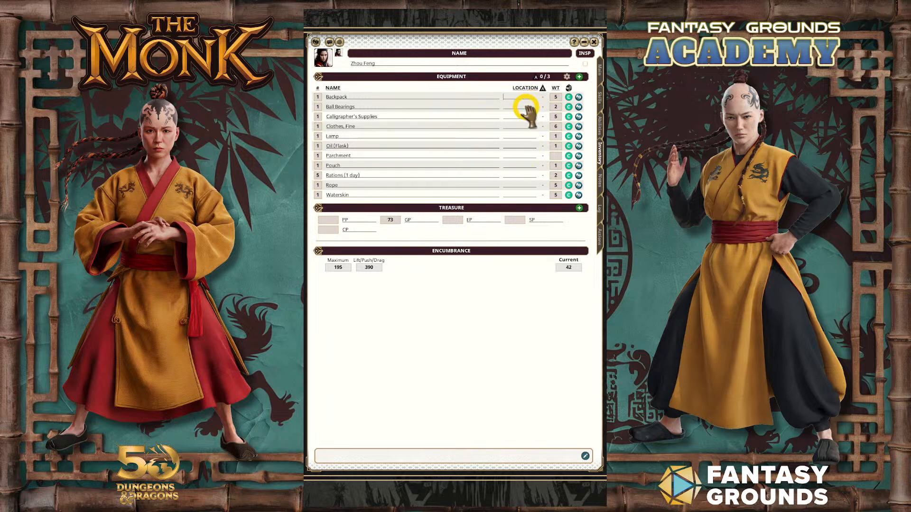
pyautogui.click(526, 107)
pyautogui.write('Parc')
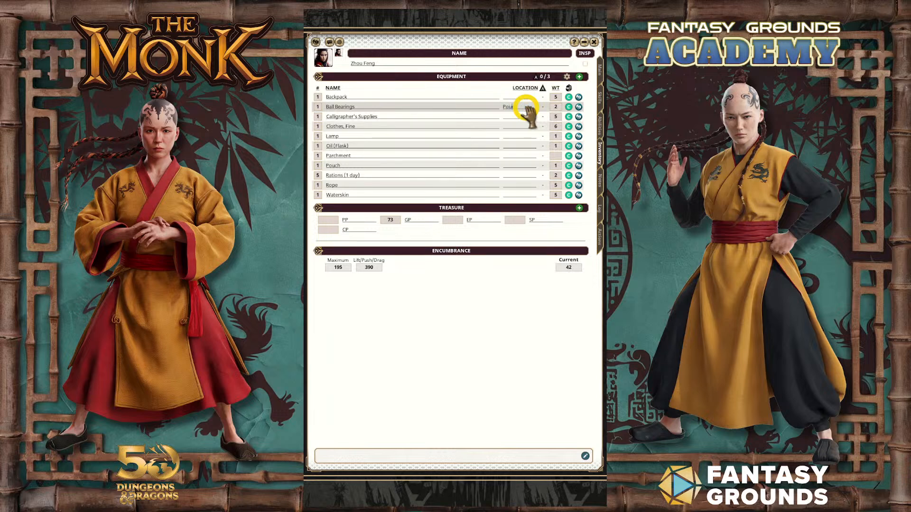
pyautogui.click(465, 116)
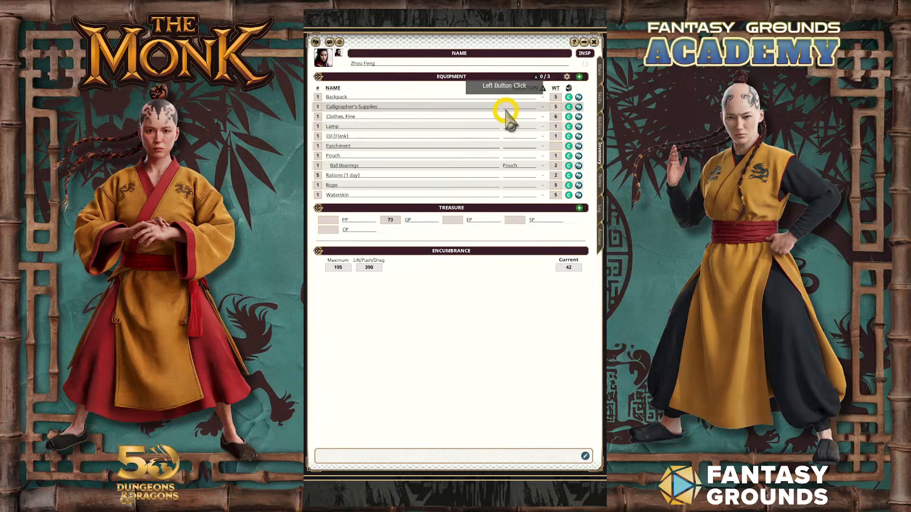
# Step: Set the location of the Calligrapher's Supplies, Lamp and Oil (Flask) to Backpack
pyautogui.click(525, 107)
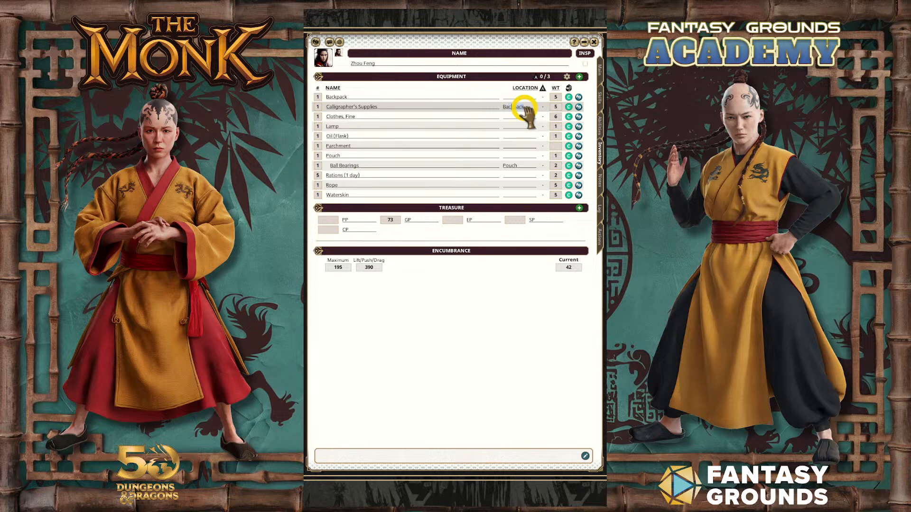
pyautogui.write('Bac')
pyautogui.click(512, 127)
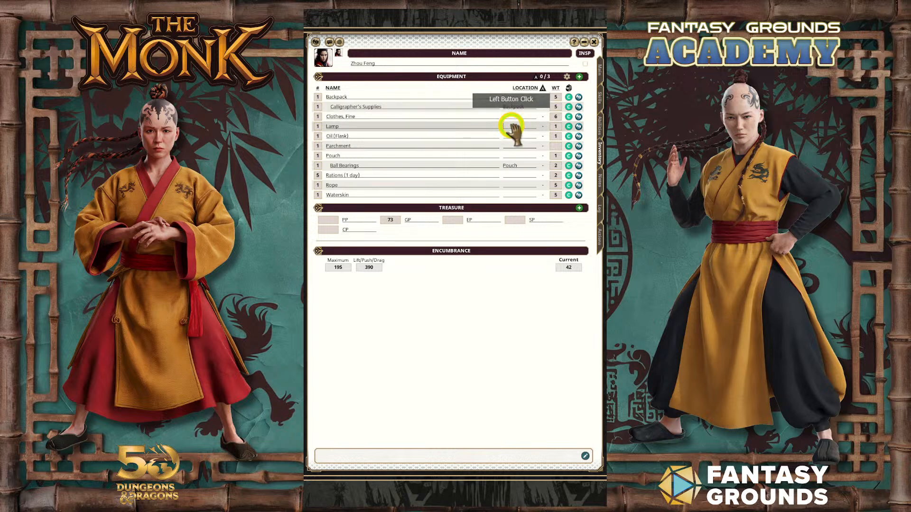
pyautogui.click(559, 126)
pyautogui.write('Backpack')
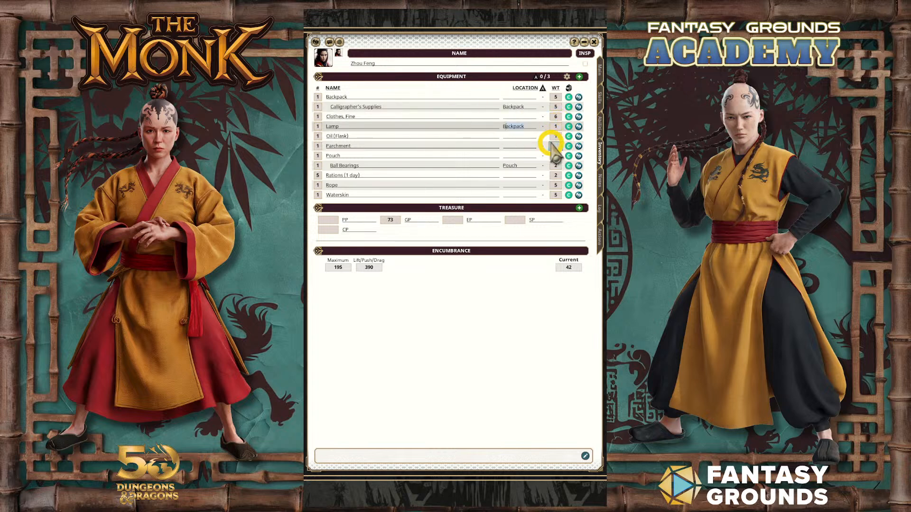
pyautogui.click(518, 136)
pyautogui.write('Backpack')
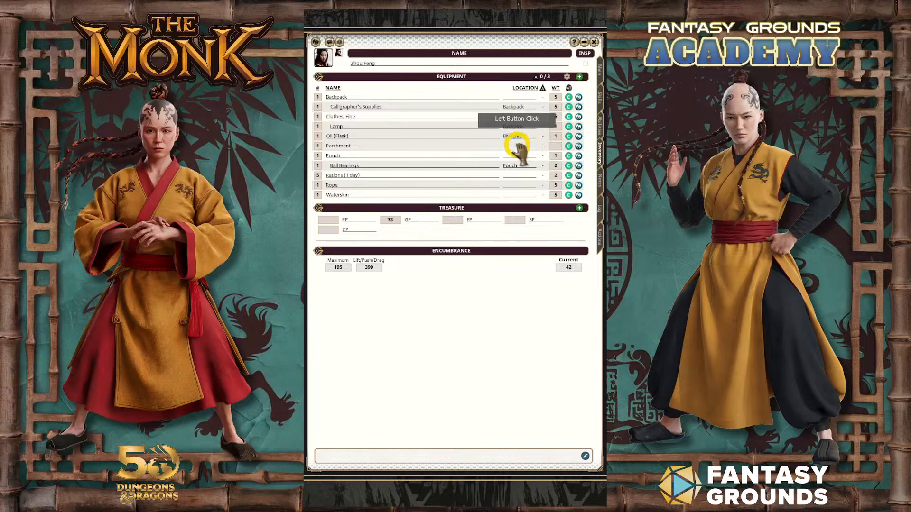
# Step: Set the Parchment's quantity to 10 and its location to Backpack
pyautogui.click(516, 147)
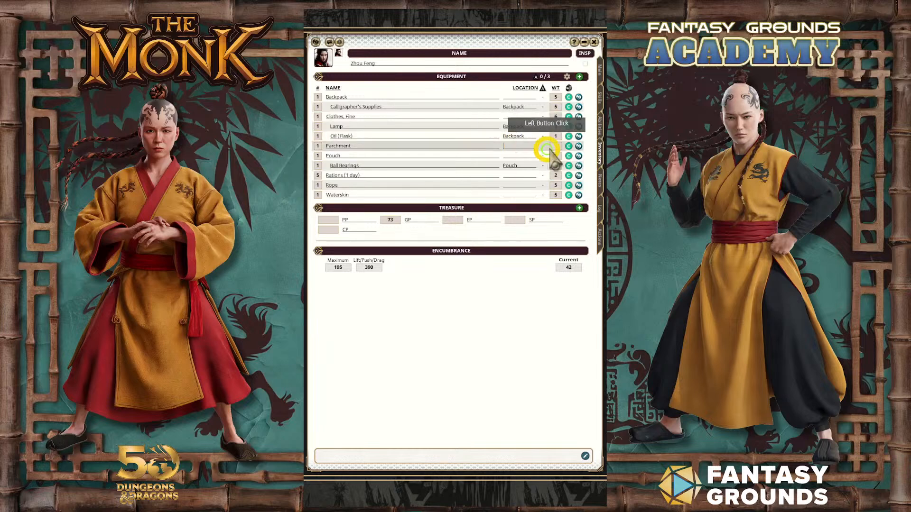
pyautogui.click(318, 146)
pyautogui.write('0')
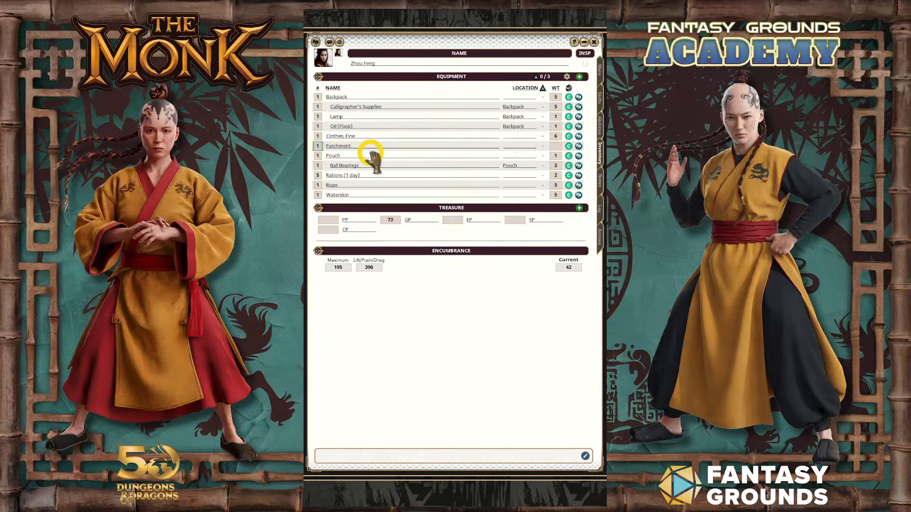
pyautogui.click(521, 147)
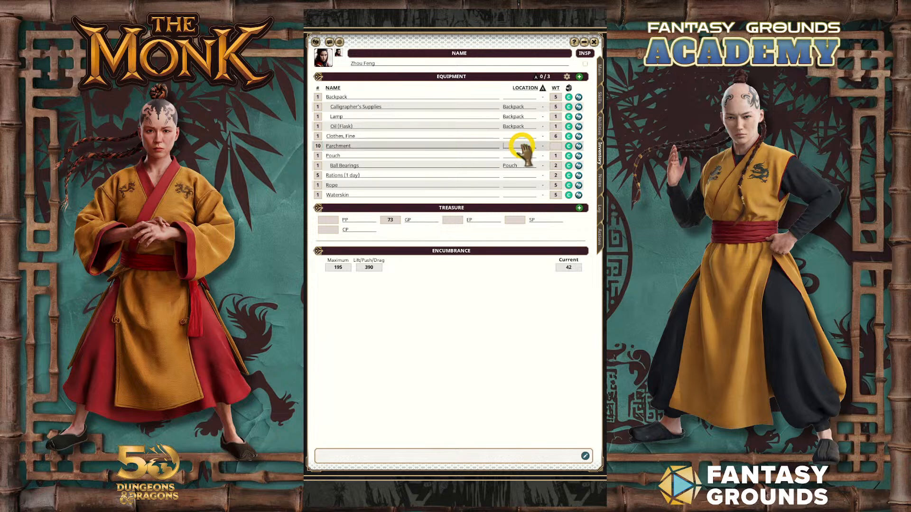
pyautogui.write('Backpack')
# Step: Set the location of the Rations (1 day), Rope and Waterskin to Backpack
pyautogui.click(526, 155)
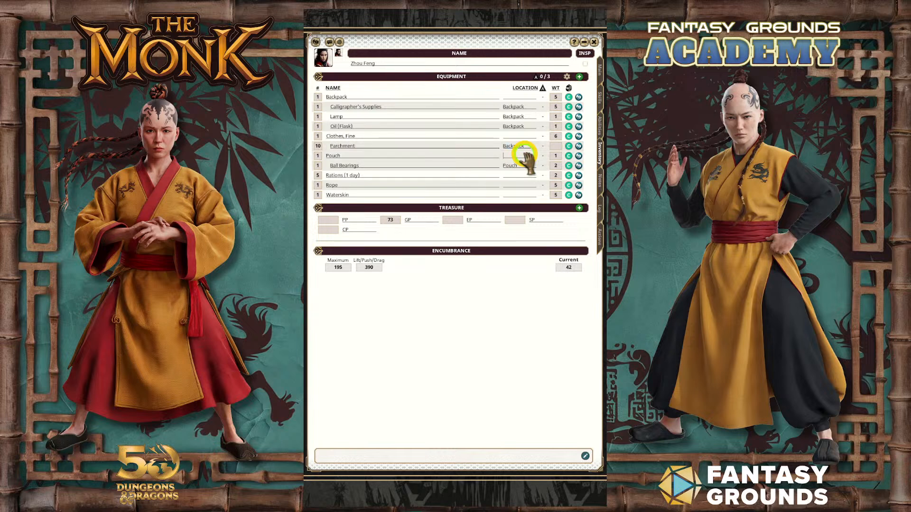
pyautogui.click(519, 175)
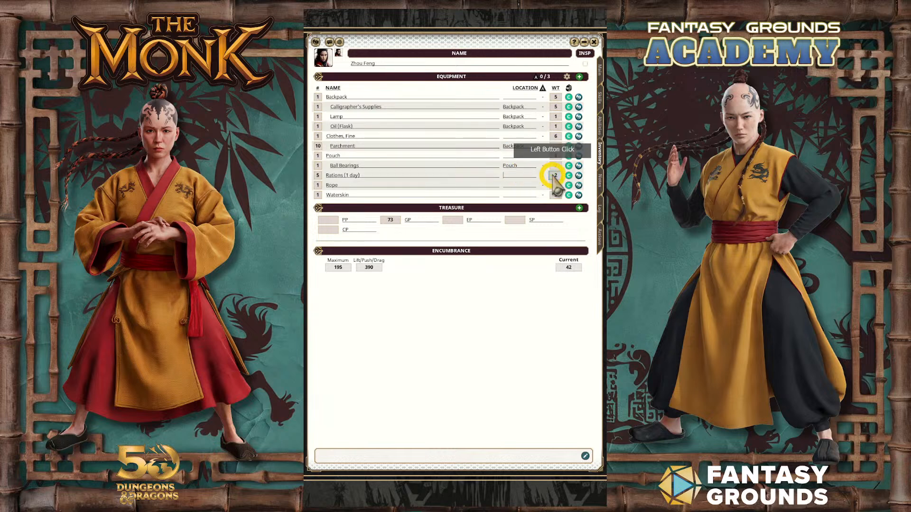
pyautogui.write('Backpack')
pyautogui.click(516, 190)
pyautogui.write('Backpack')
pyautogui.click(522, 193)
pyautogui.write('B')
pyautogui.click(452, 144)
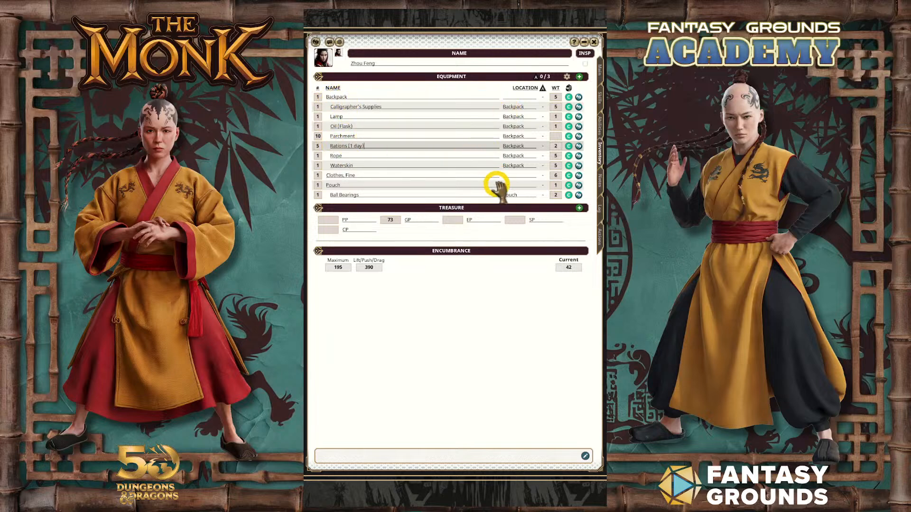
# Step: Search the items list for "bed", add a Bedroll to the equipment and set its location to Backpack
pyautogui.click(524, 184)
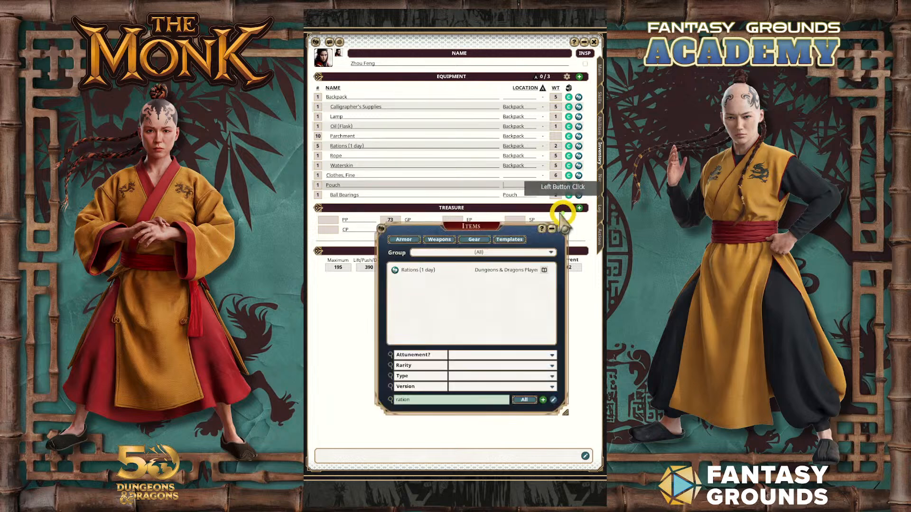
pyautogui.click(434, 401)
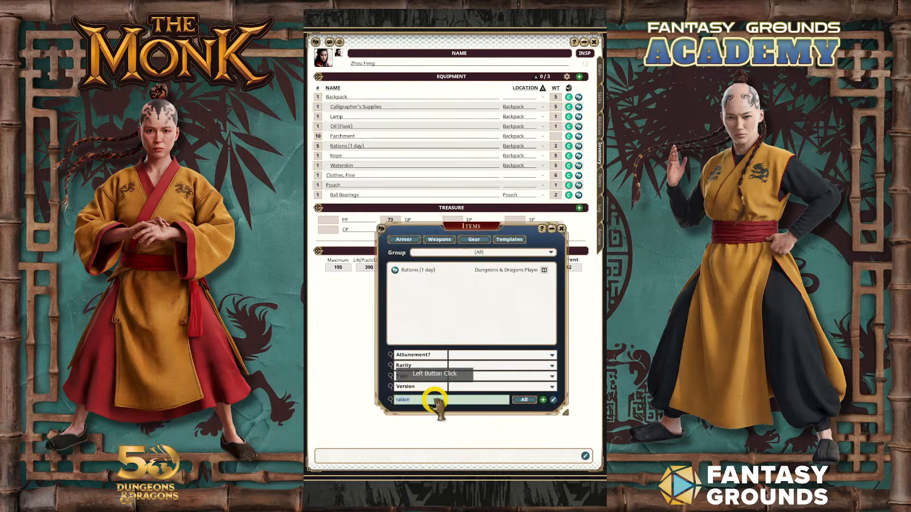
pyautogui.write('bed')
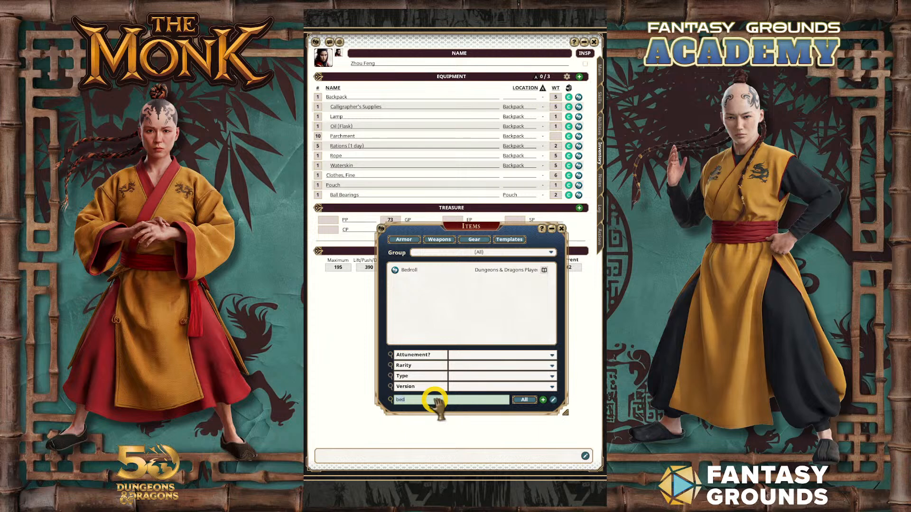
pyautogui.moveTo(402, 270); pyautogui.dragTo(356, 143)
pyautogui.click(532, 176)
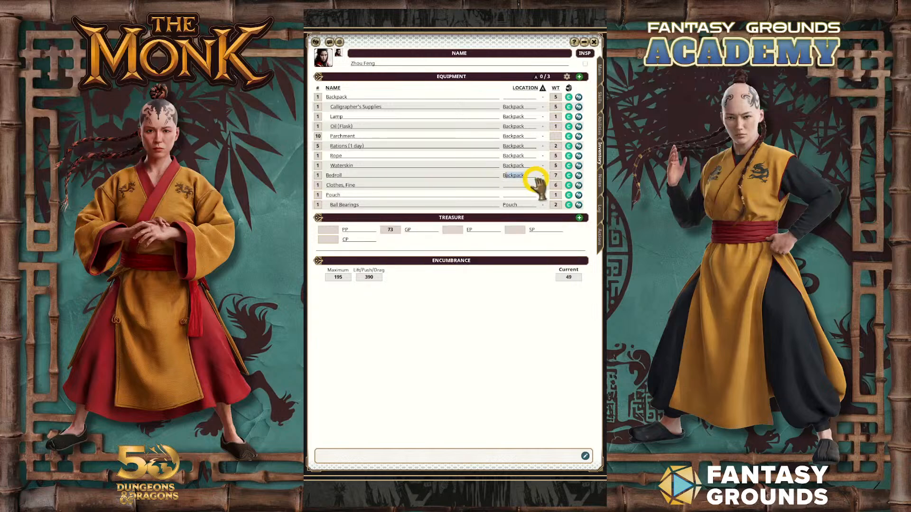
pyautogui.click(383, 135)
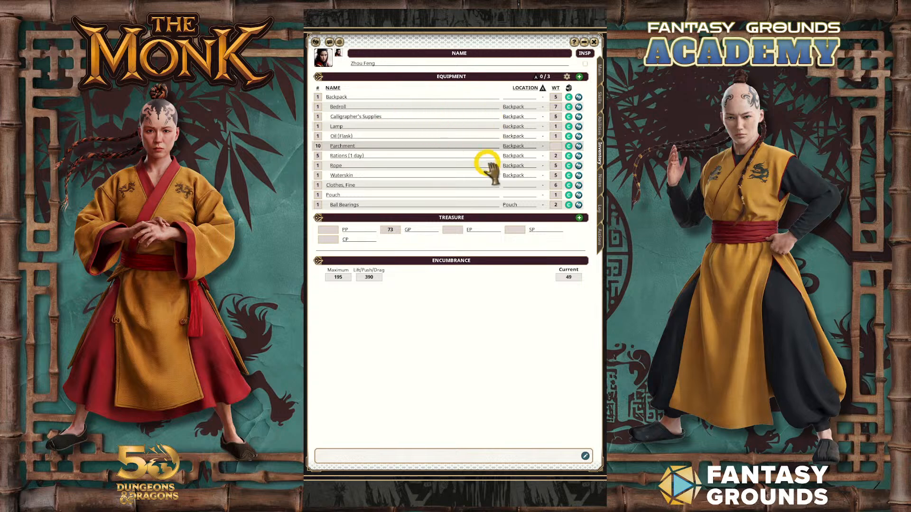
pyautogui.click(519, 185)
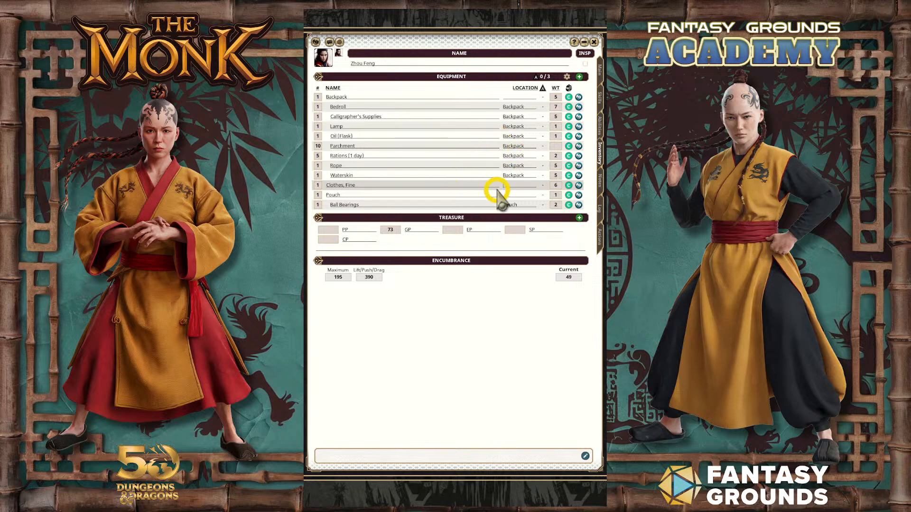
pyautogui.click(390, 229)
pyautogui.click(568, 195)
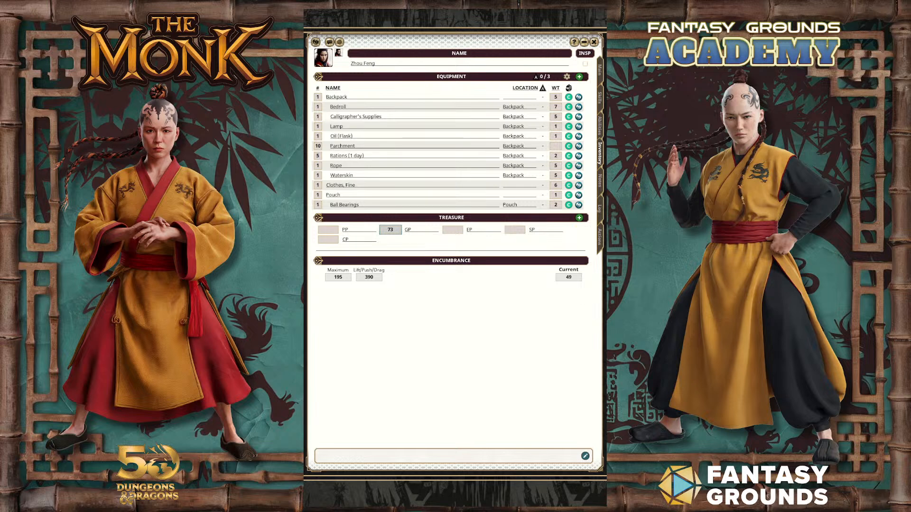
# Step: Name the blank custom skill "Woodcarver" and set its stat to Str
pyautogui.click(600, 96)
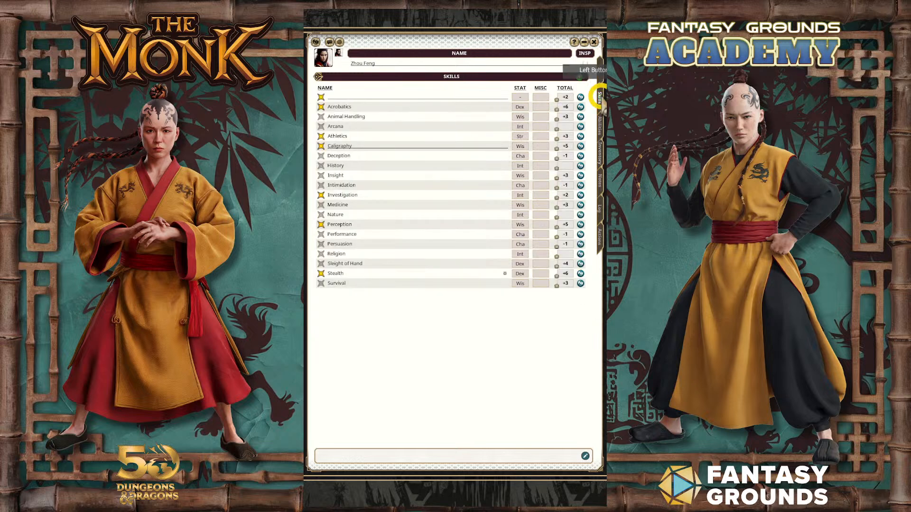
pyautogui.click(599, 72)
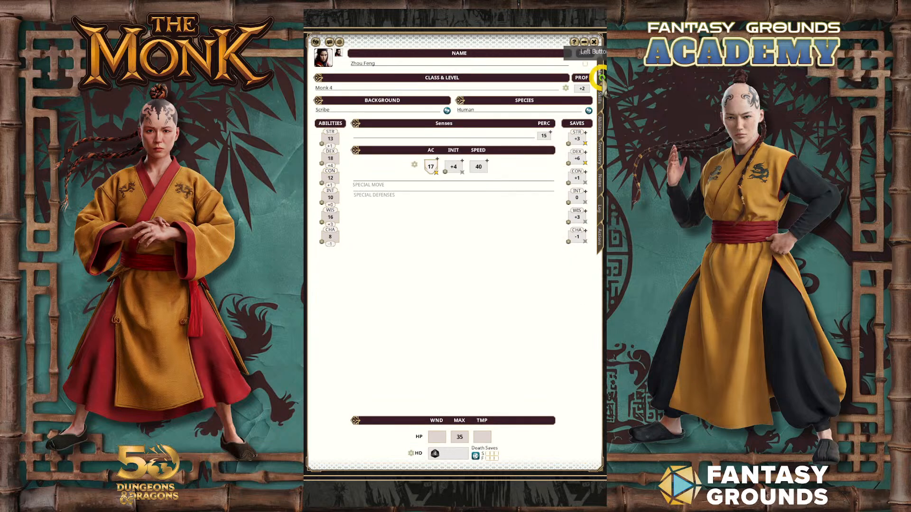
pyautogui.click(596, 102)
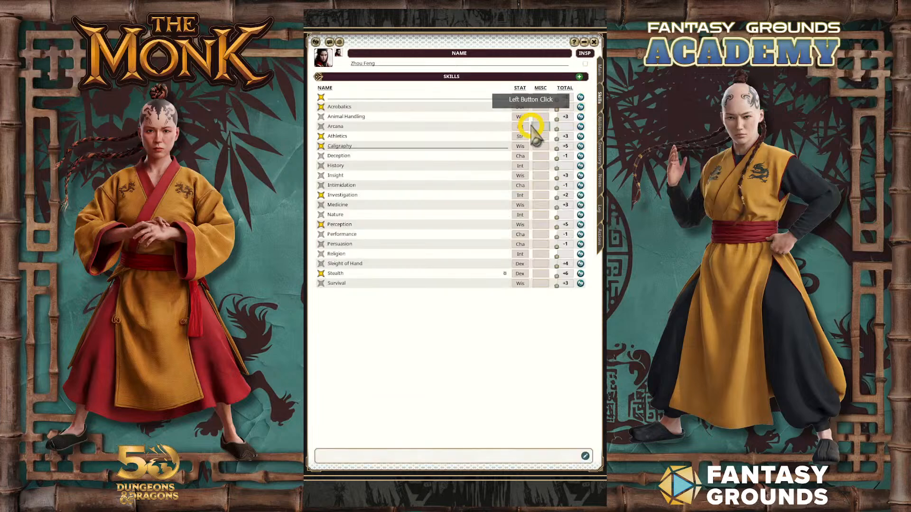
pyautogui.click(355, 97)
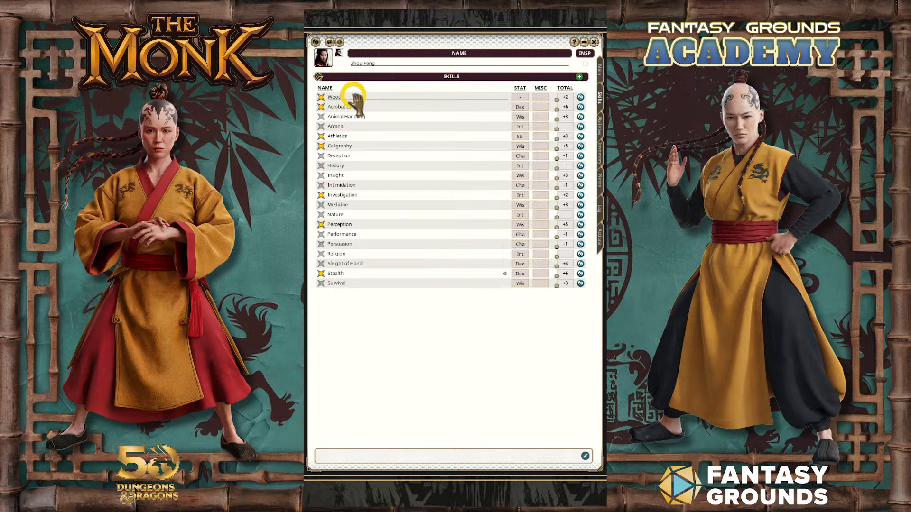
pyautogui.write('Woodcarver')
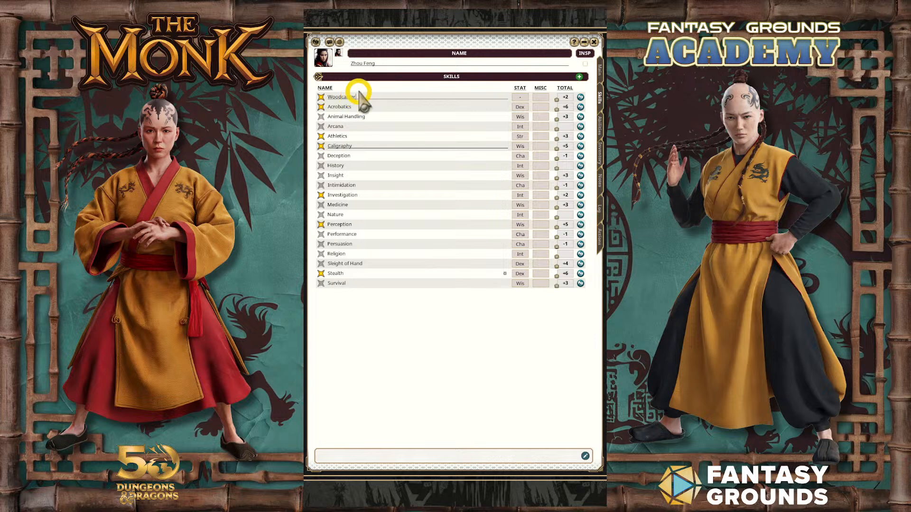
pyautogui.click(520, 97)
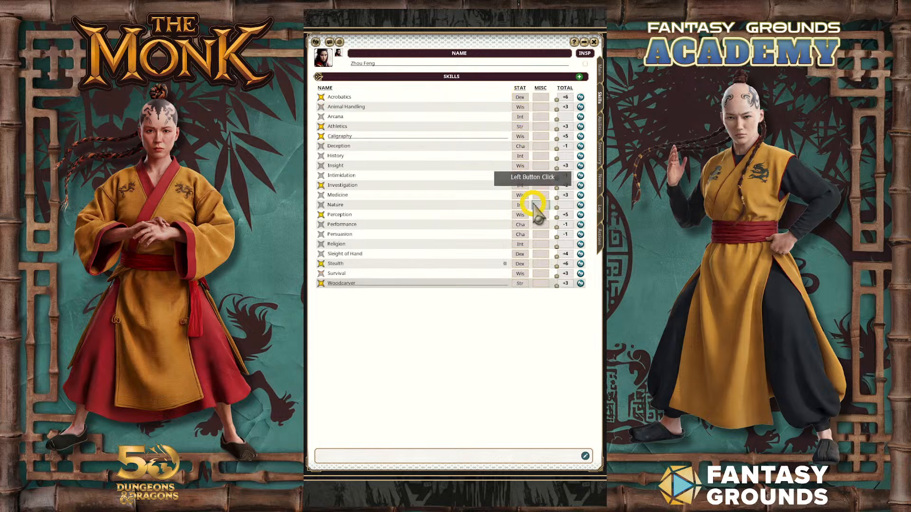
# Step: Change the stat of the custom Woodcarver skill to Wis
pyautogui.click(521, 138)
pyautogui.click(525, 139)
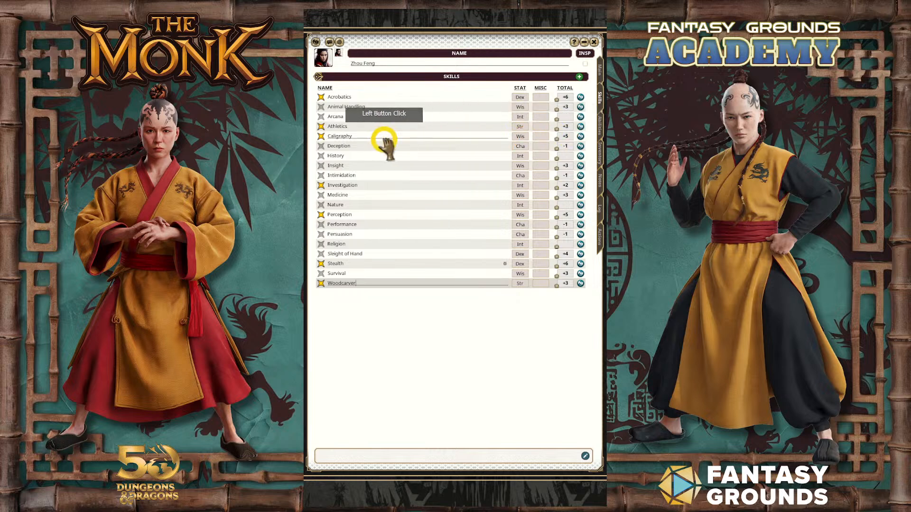
pyautogui.click(522, 284)
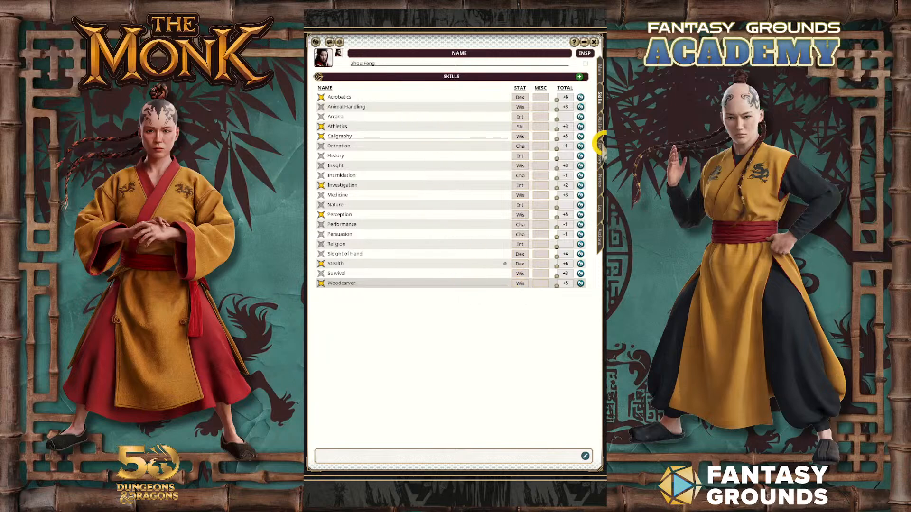
# Step: Search the items list for "wood" and add the Woodcarver's Tools to the character's equipment
pyautogui.click(598, 151)
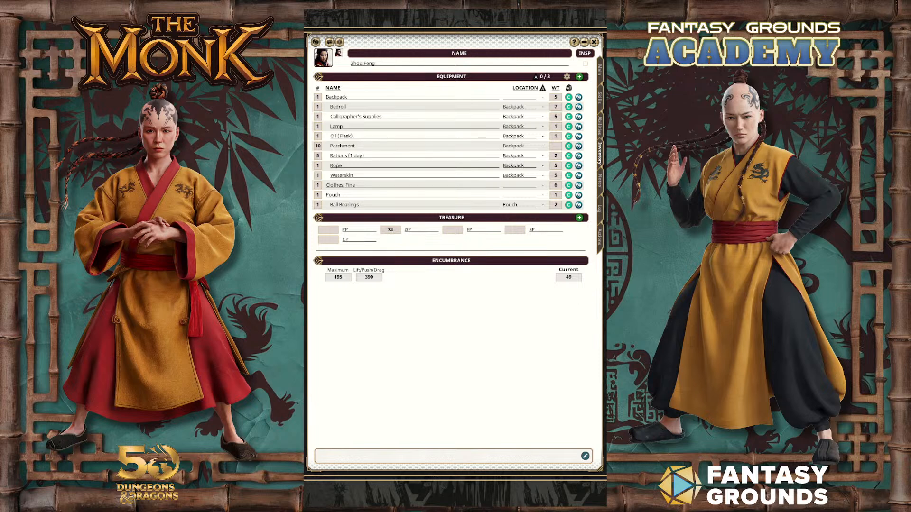
pyautogui.click(602, 210)
pyautogui.click(422, 401)
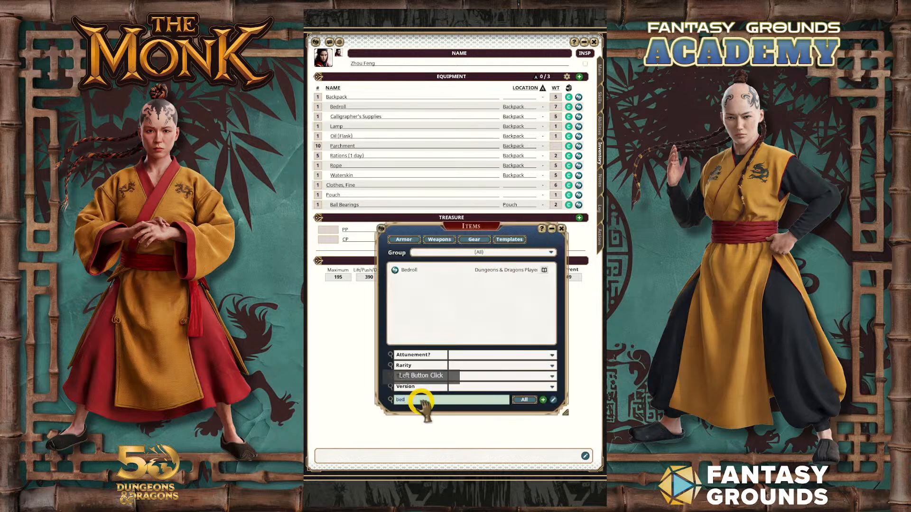
pyautogui.write('wood')
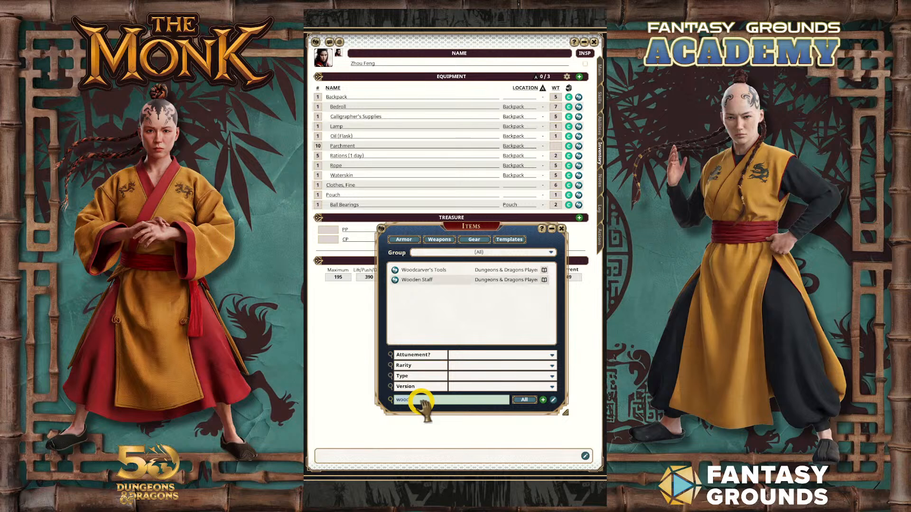
pyautogui.moveTo(396, 272); pyautogui.dragTo(374, 179)
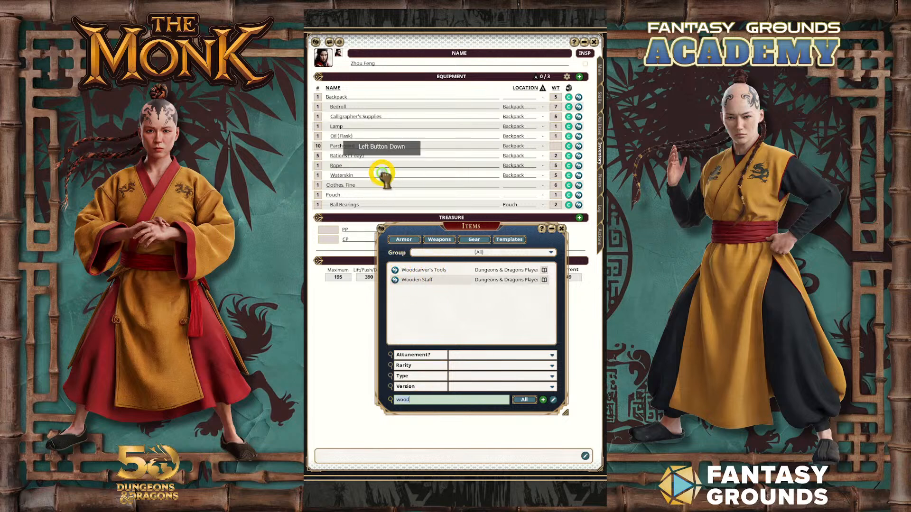
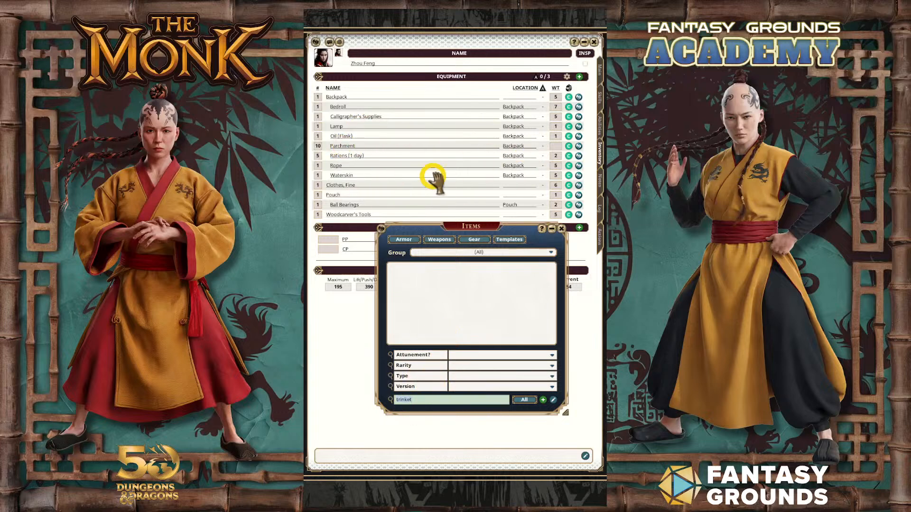
# Step: Close the item list and look through the monk's skills, actions, log and notes pages
pyautogui.click(563, 230)
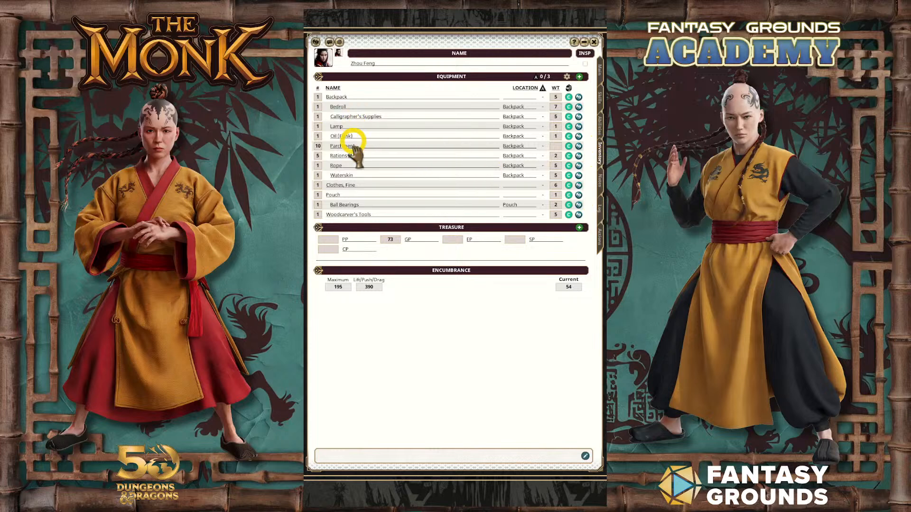
pyautogui.click(599, 97)
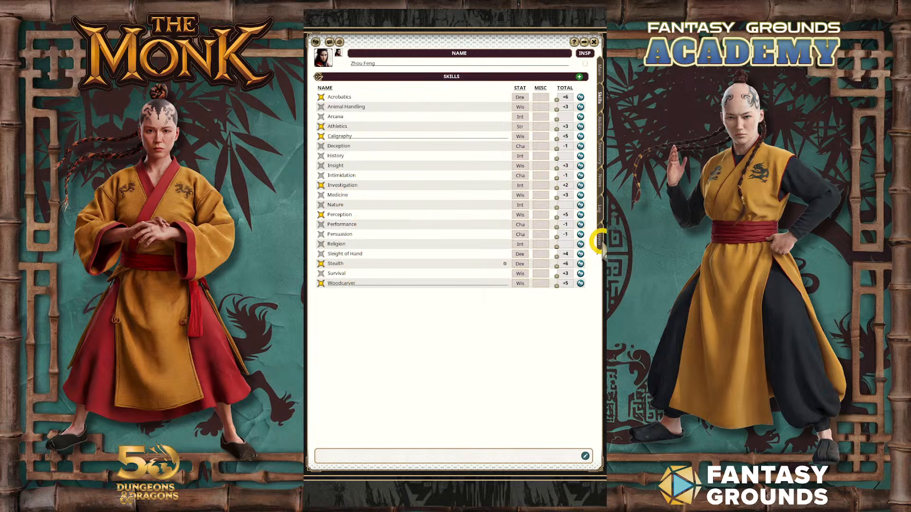
pyautogui.click(599, 240)
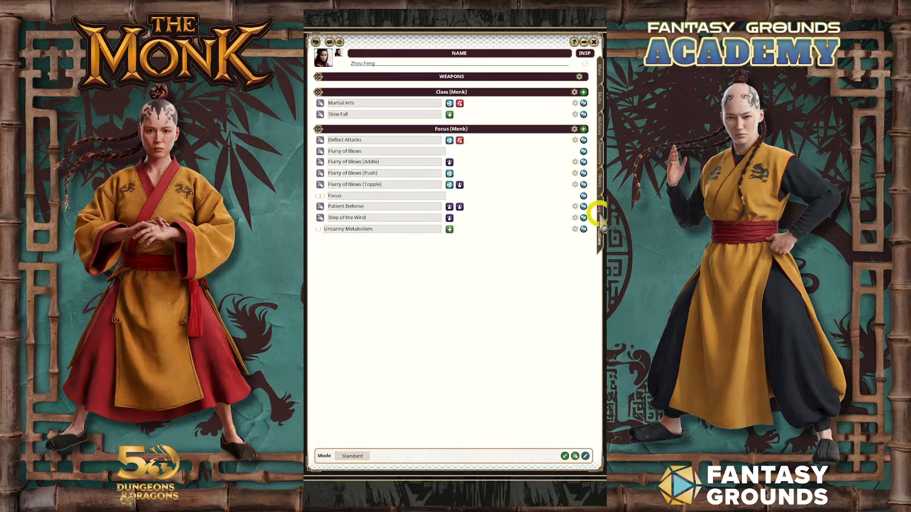
pyautogui.click(599, 211)
pyautogui.click(599, 183)
# Step: Set the parchment's weight to 0.01 in the character's inventory
pyautogui.click(599, 153)
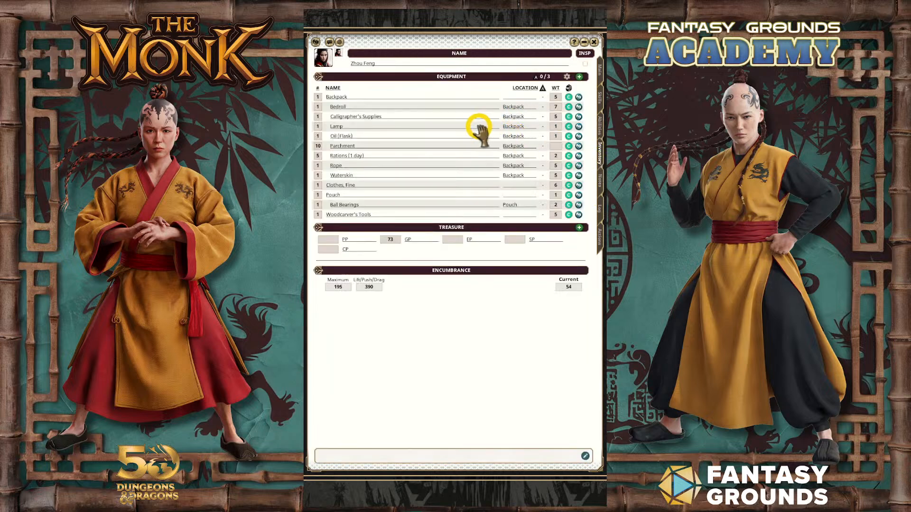
pyautogui.click(555, 147)
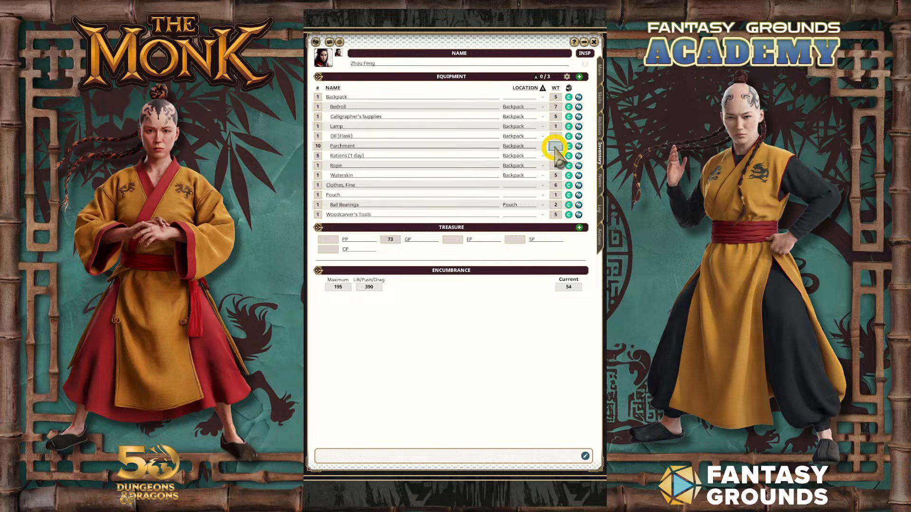
pyautogui.write('0.01')
pyautogui.click(564, 247)
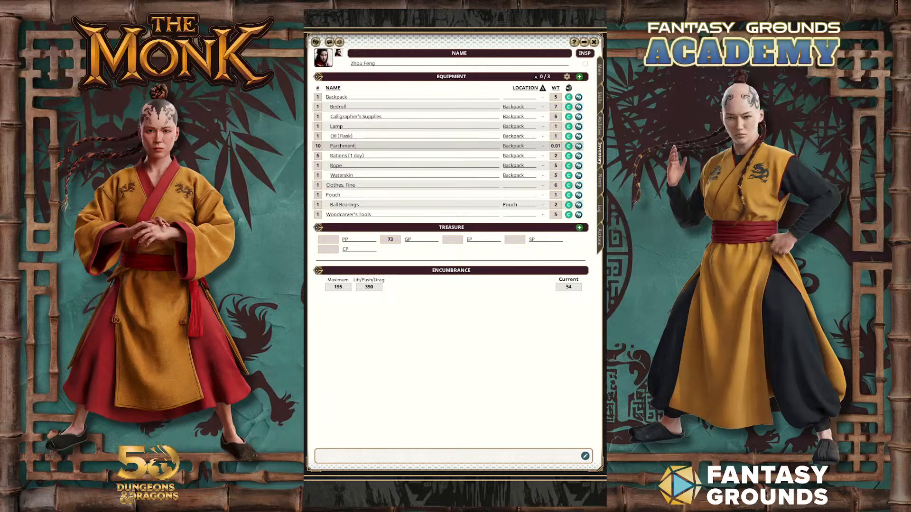
# Step: Search the item list for "case" and add Case, Map or Scroll to the character's equipment
pyautogui.click(427, 400)
pyautogui.write('case')
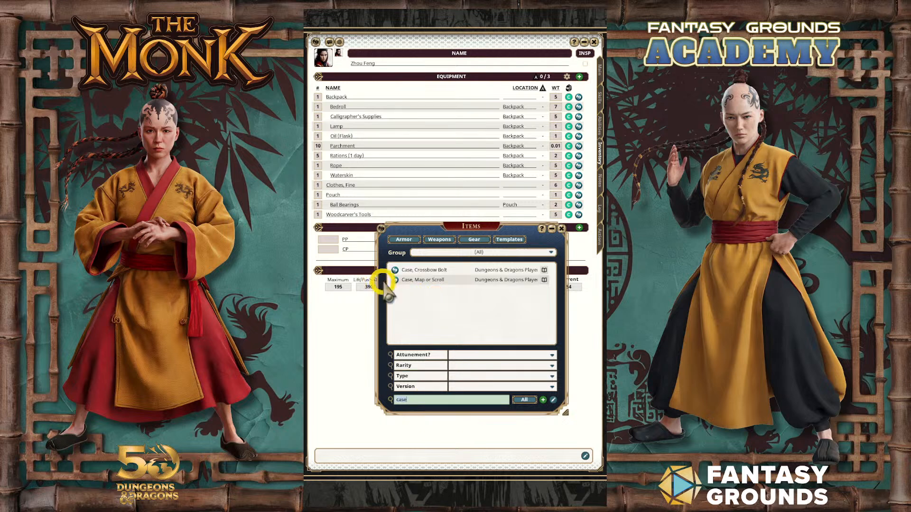
pyautogui.moveTo(397, 283); pyautogui.dragTo(363, 164)
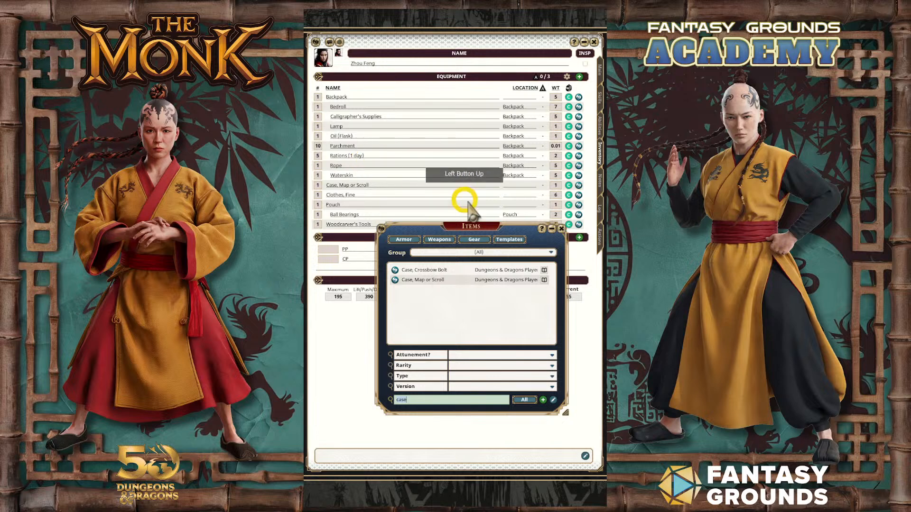
pyautogui.click(561, 229)
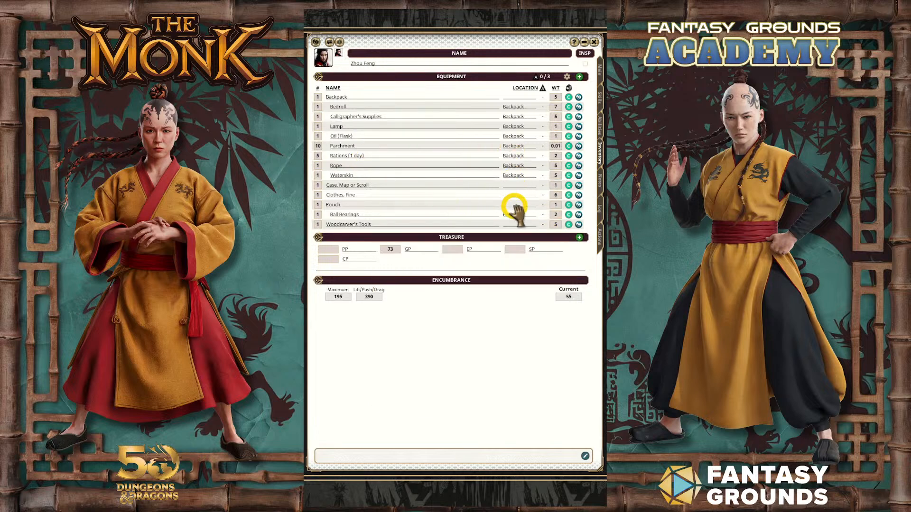
# Step: Set the location of the Case, Map or Scroll to Backpack
pyautogui.click(513, 186)
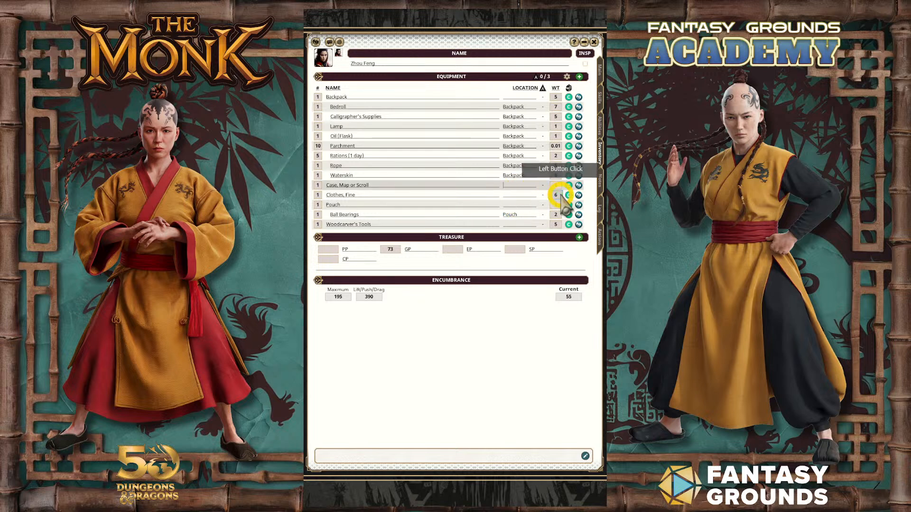
pyautogui.write('Backpack')
pyautogui.click(456, 173)
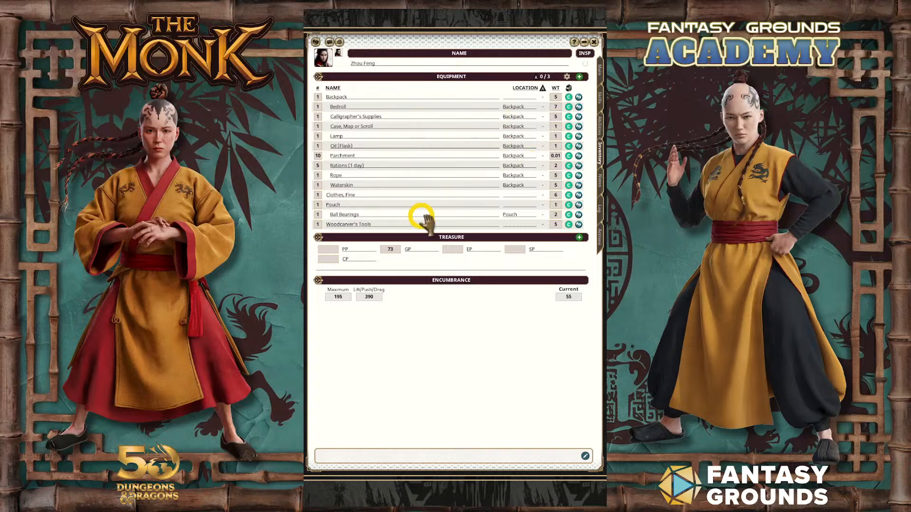
# Step: Set the character's alignment to Lawful Neutral on the notes page
pyautogui.click(599, 183)
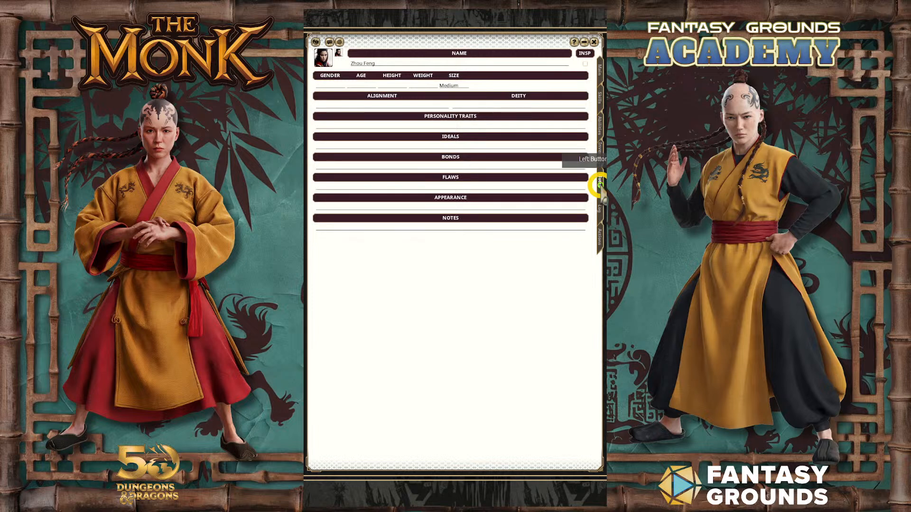
pyautogui.click(364, 106)
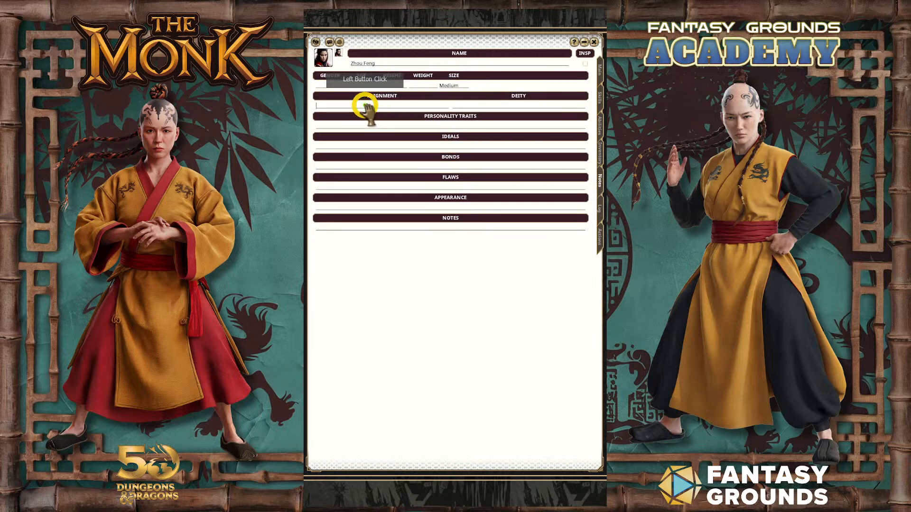
pyautogui.write('Lawful Neutral')
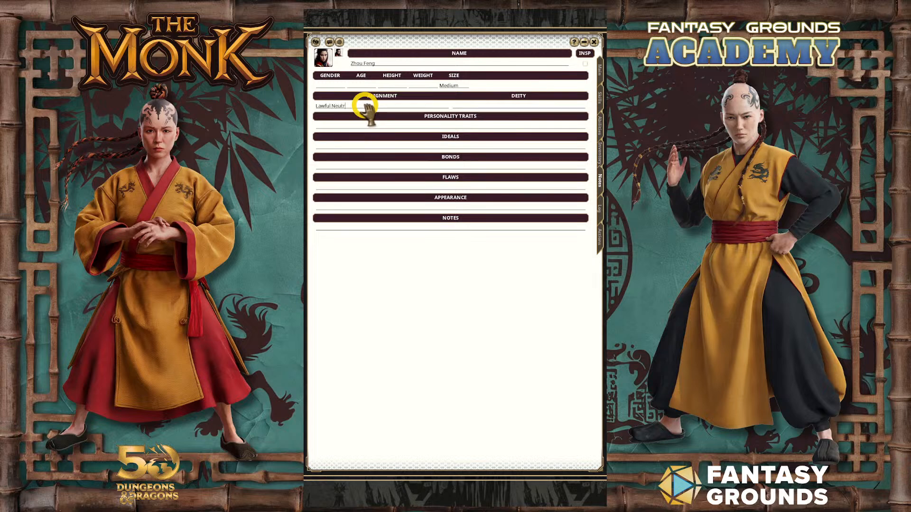
# Step: Enter the character's gender as Female and age as 27
pyautogui.click(341, 86)
pyautogui.write('Female')
pyautogui.click(368, 86)
pyautogui.write('27')
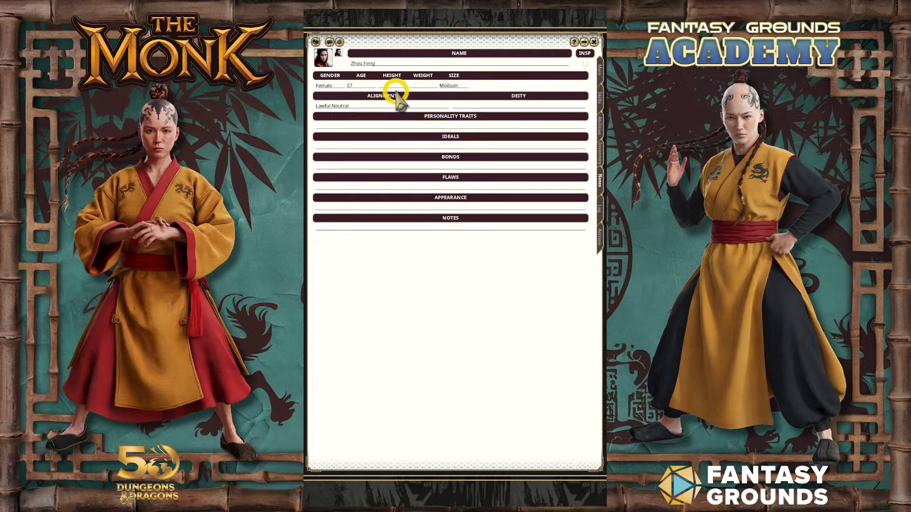
# Step: Enter the character's height as 5'4" and weight as 121 lb
pyautogui.click(394, 86)
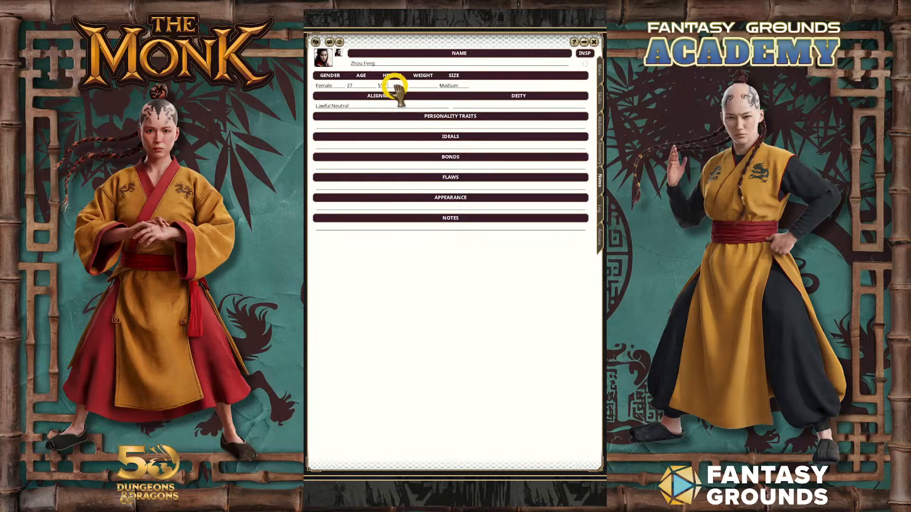
pyautogui.click(439, 98)
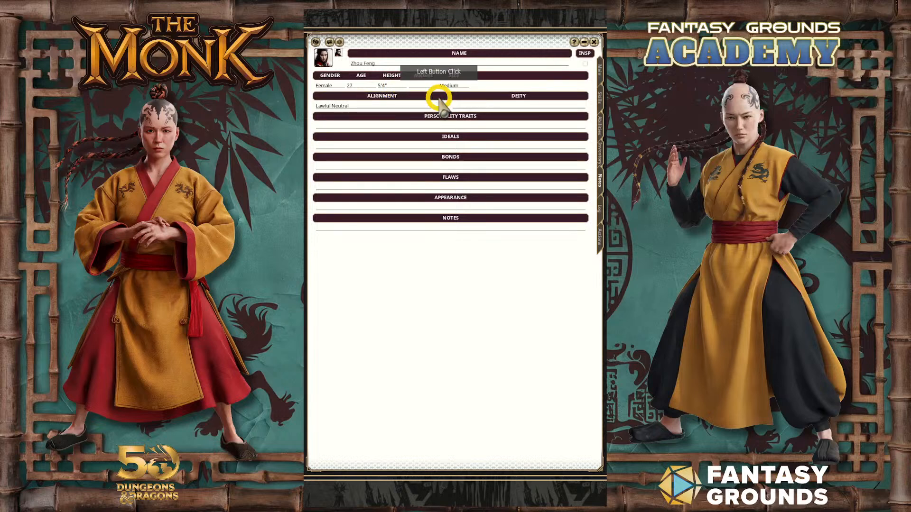
pyautogui.write('1')
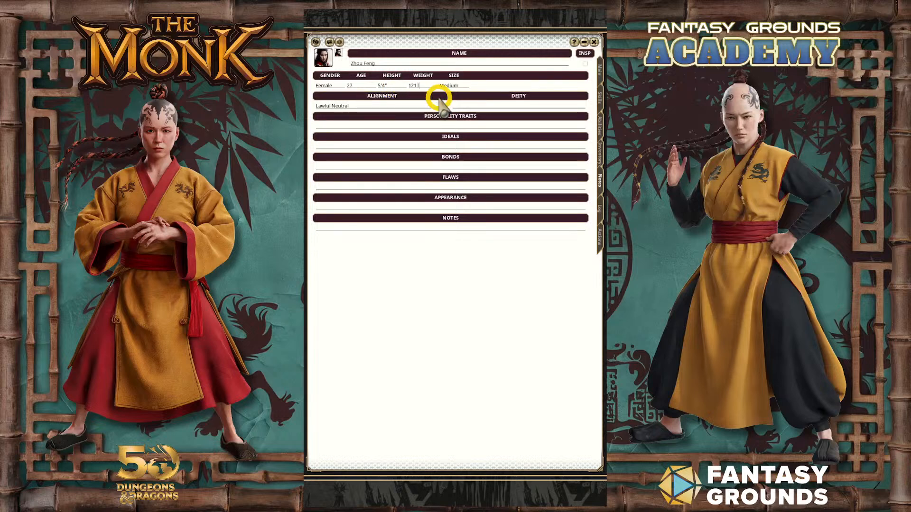
pyautogui.write('21 lb.')
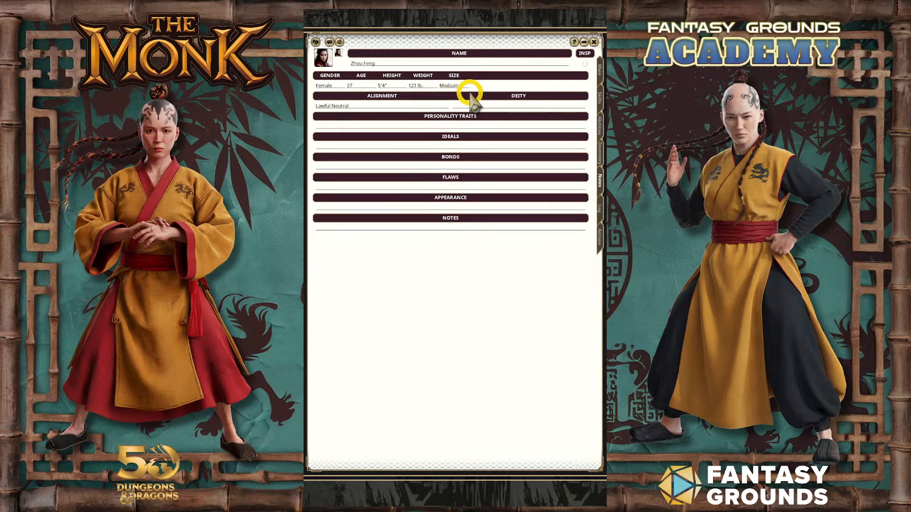
pyautogui.click(375, 137)
pyautogui.click(445, 118)
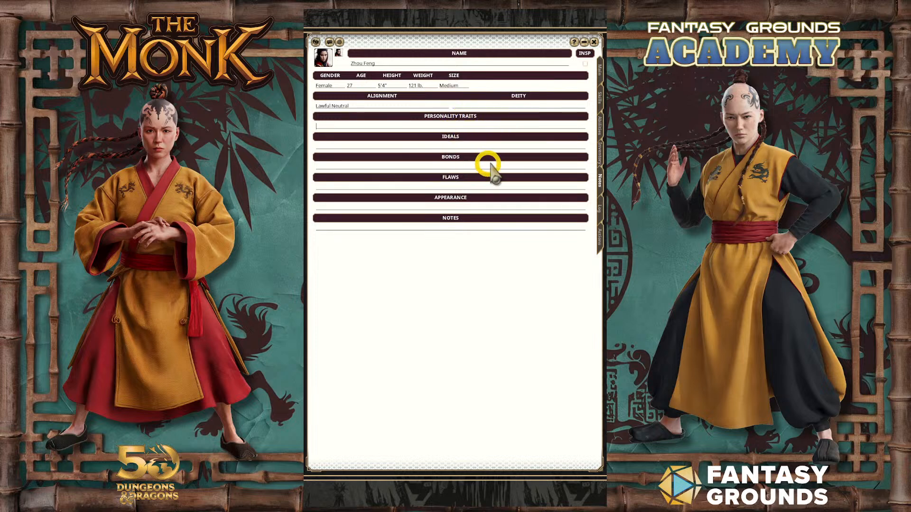
pyautogui.click(457, 187)
pyautogui.click(434, 146)
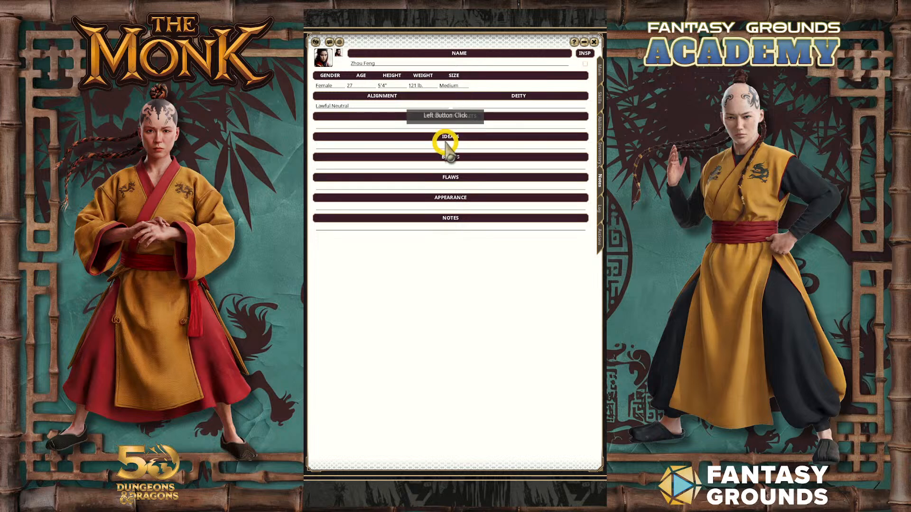
pyautogui.click(455, 133)
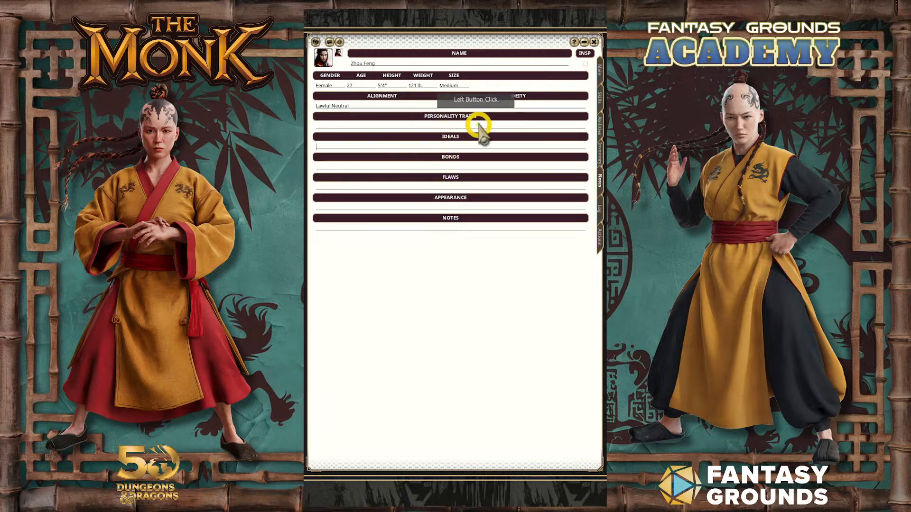
pyautogui.click(435, 203)
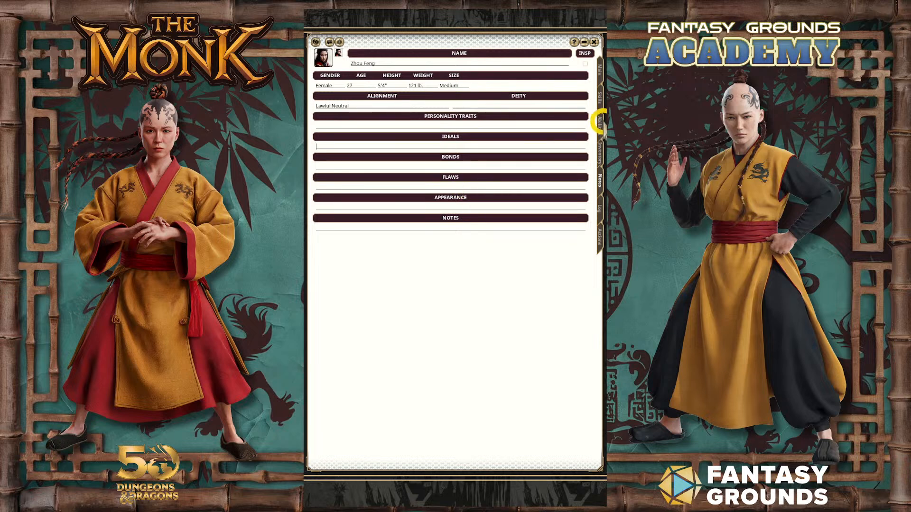
pyautogui.click(406, 138)
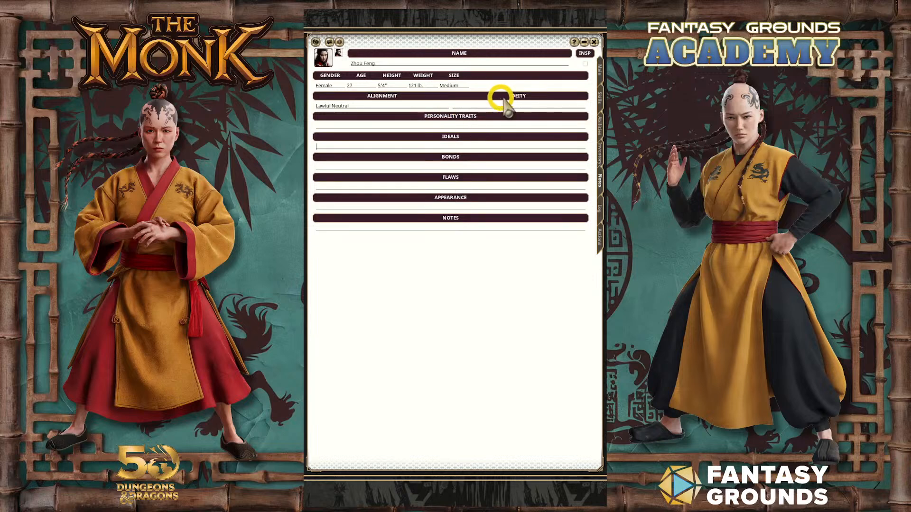
pyautogui.click(599, 208)
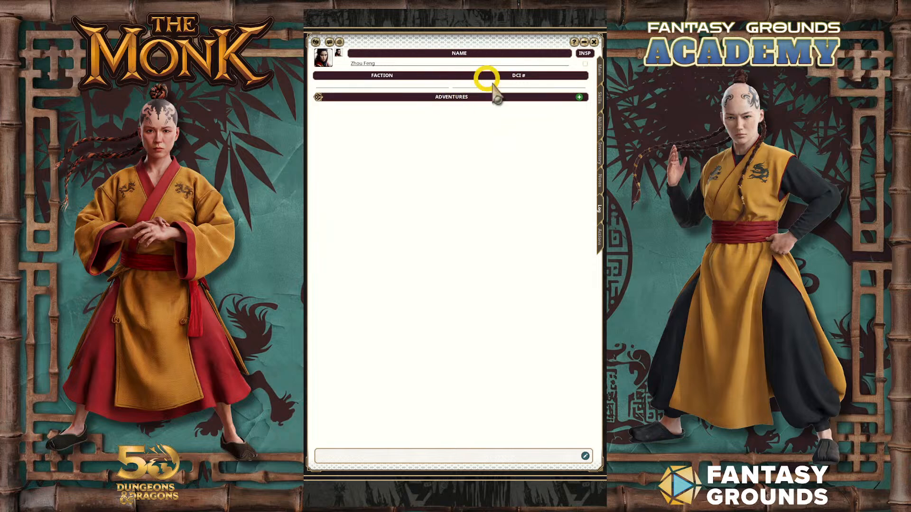
# Step: Read the Flurry of Blows feature description from the monk's focus actions
pyautogui.click(598, 234)
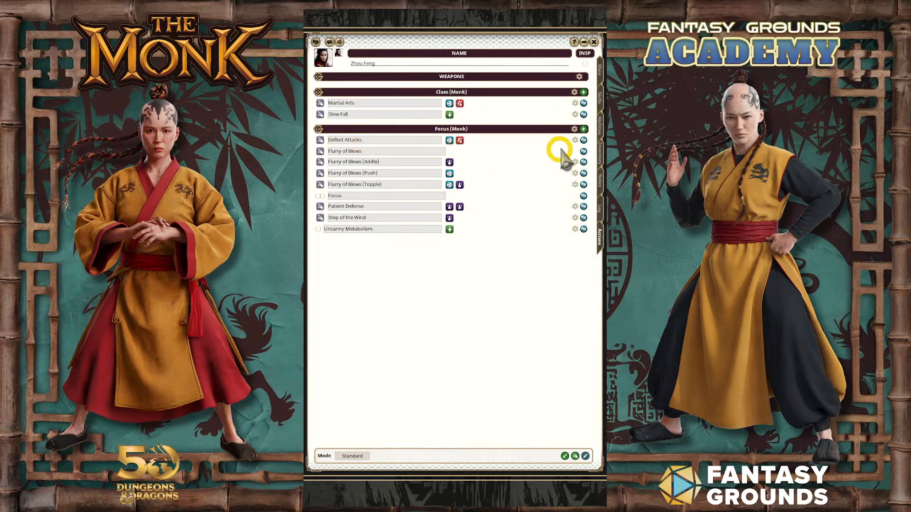
pyautogui.click(584, 151)
pyautogui.click(452, 275)
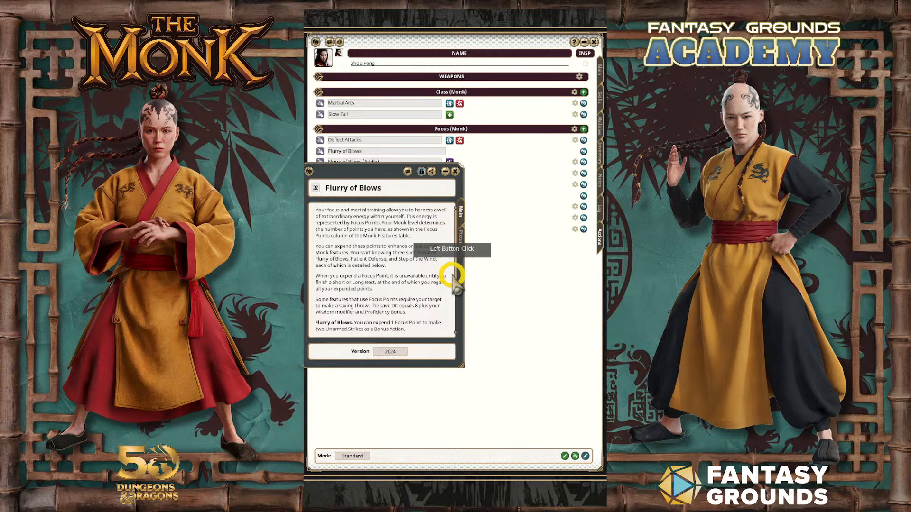
pyautogui.scroll(-2, 424, 279)
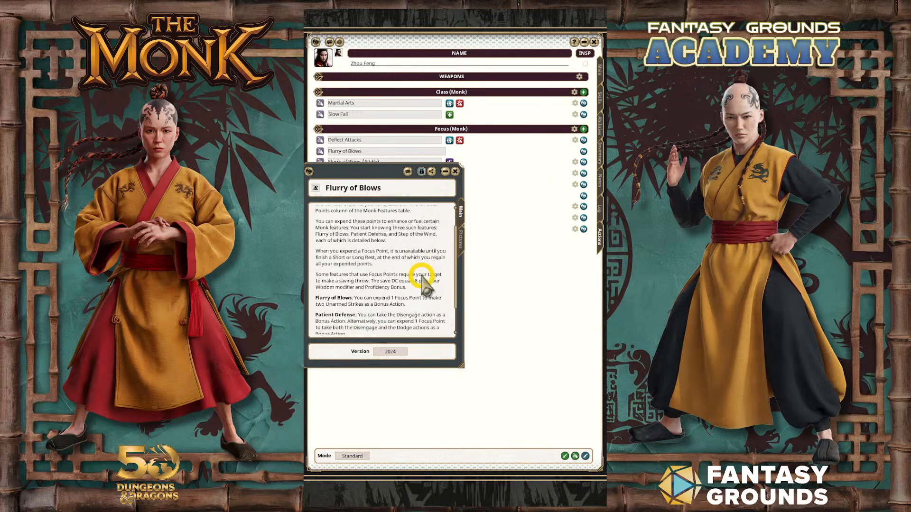
pyautogui.moveTo(372, 189); pyautogui.dragTo(482, 238)
pyautogui.scroll(-1, 529, 323)
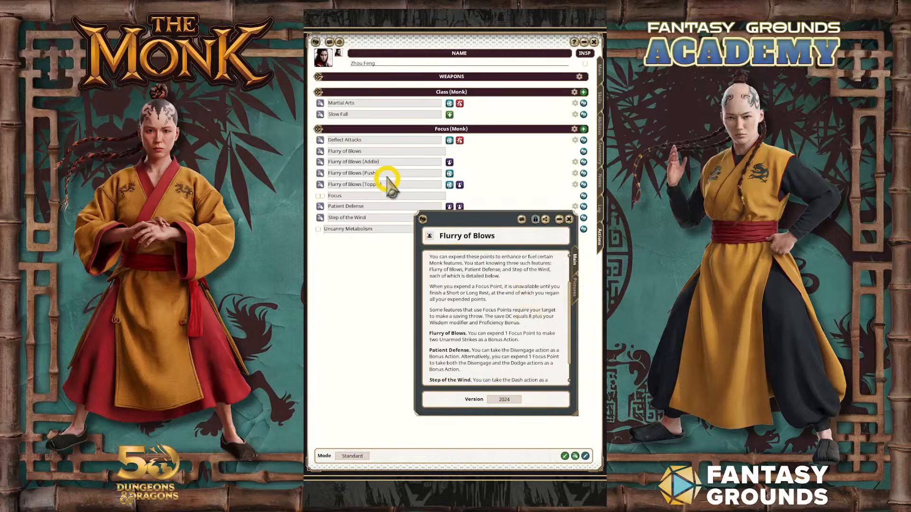
# Step: Rename the Flurry of Blows focus action as "Flurry of Blows (1)"
pyautogui.click(383, 150)
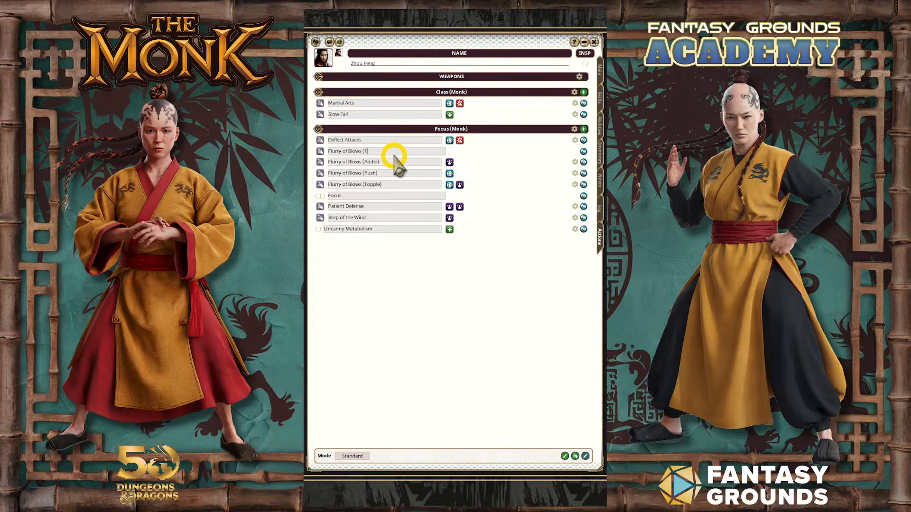
pyautogui.click(418, 162)
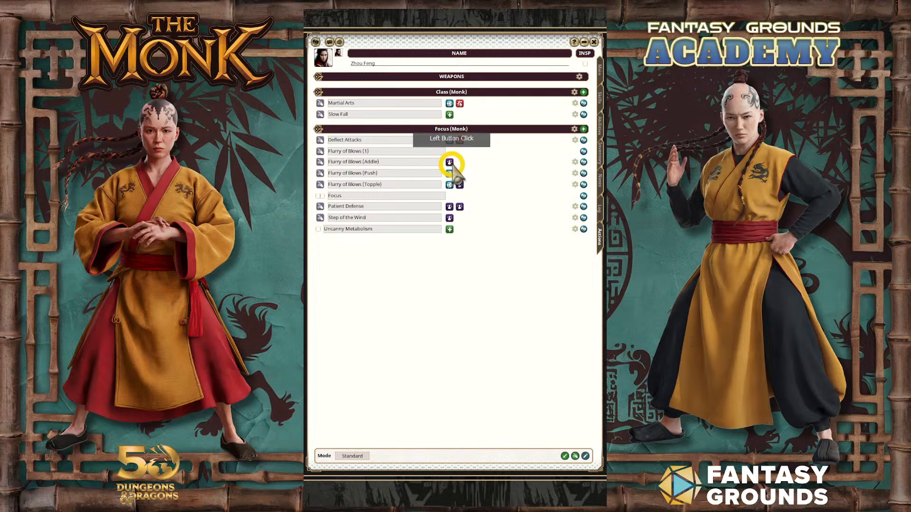
# Step: Check the Addle description and prefix the Flurry of Blows actions with 1. for the base, 2. Addle, 3. Push and 4. Topple
pyautogui.click(584, 162)
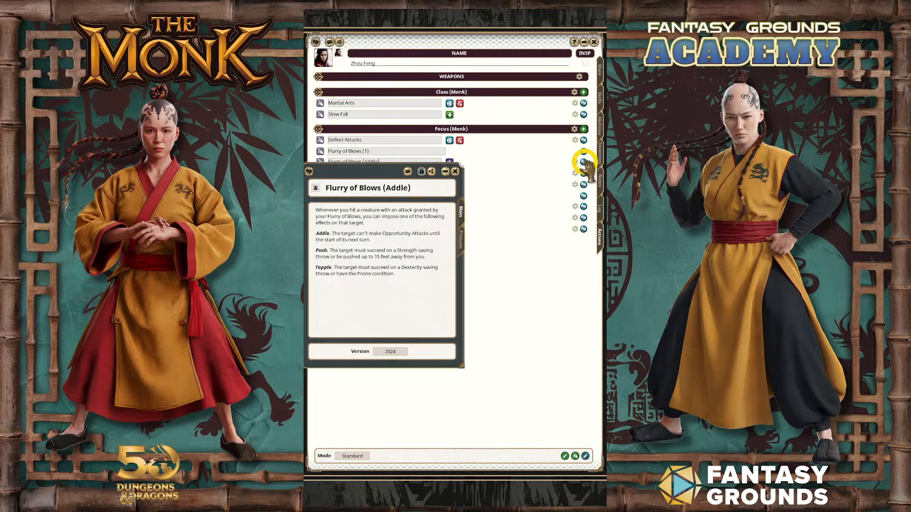
pyautogui.click(455, 172)
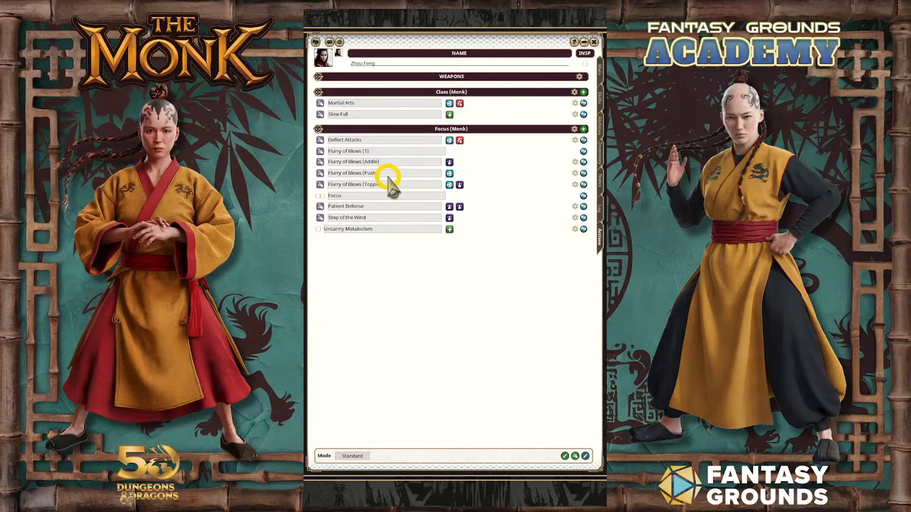
pyautogui.click(400, 169)
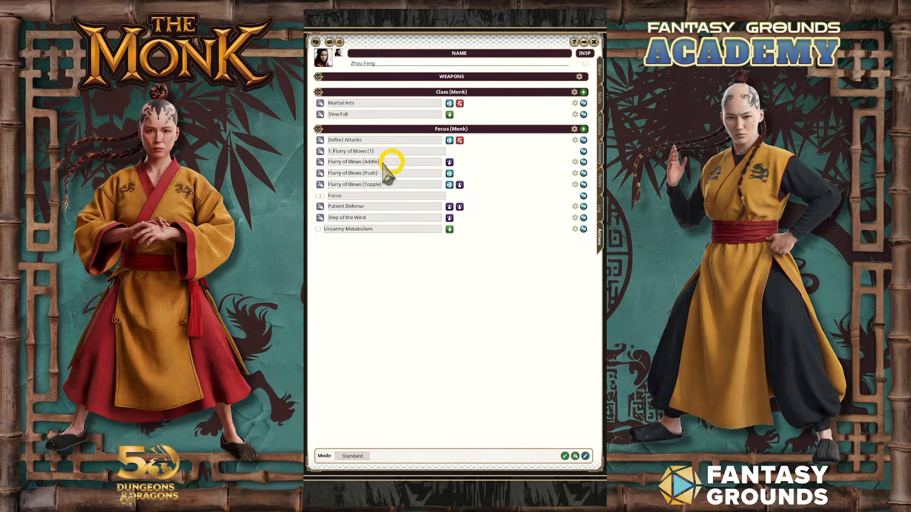
pyautogui.click(329, 165)
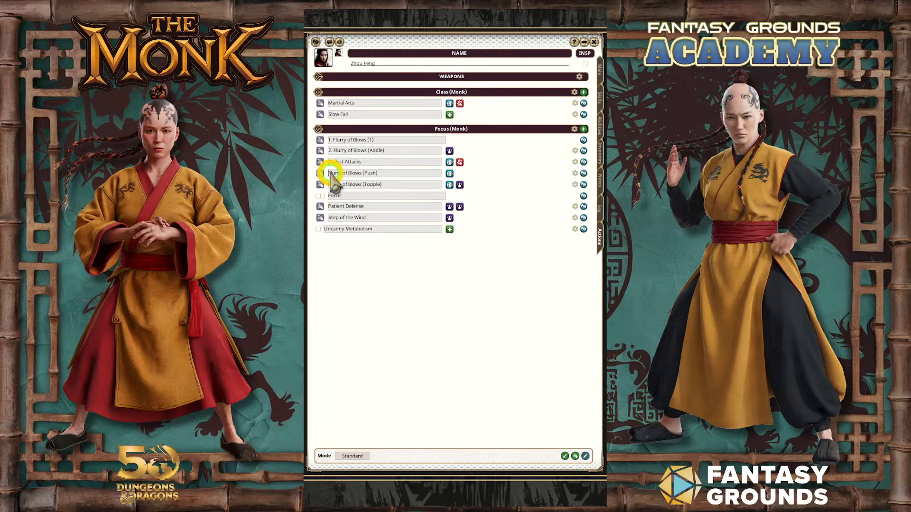
pyautogui.click(360, 186)
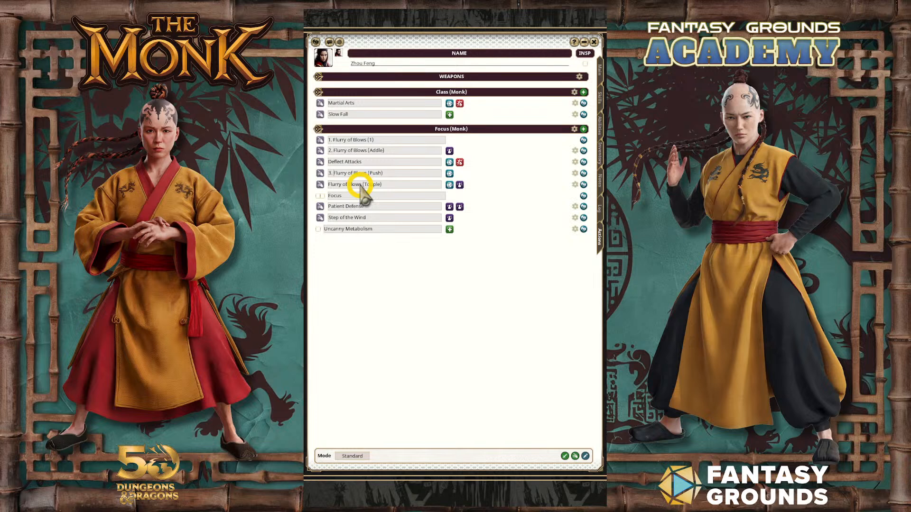
pyautogui.click(390, 179)
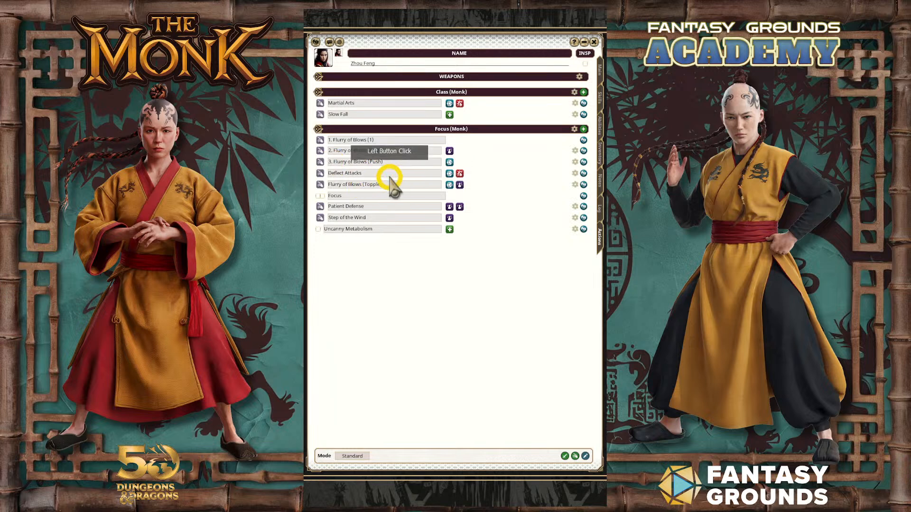
pyautogui.click(329, 186)
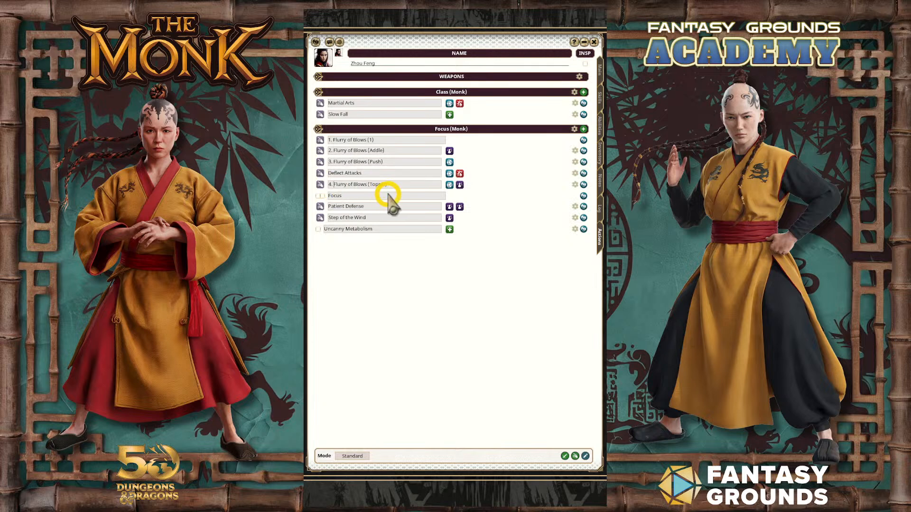
pyautogui.click(338, 139)
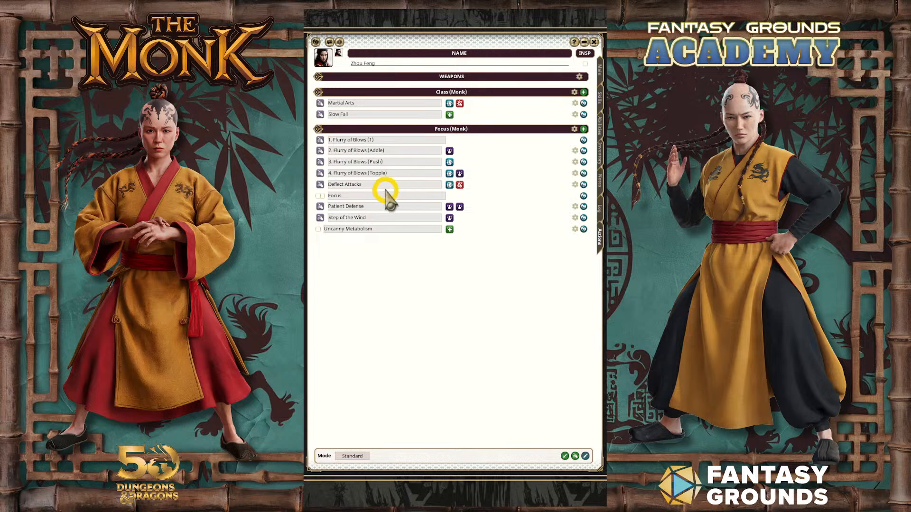
# Step: Check the Deflect Attacks description and rename that focus action as "Deflect Attacks (1d10+DEX)"
pyautogui.click(584, 184)
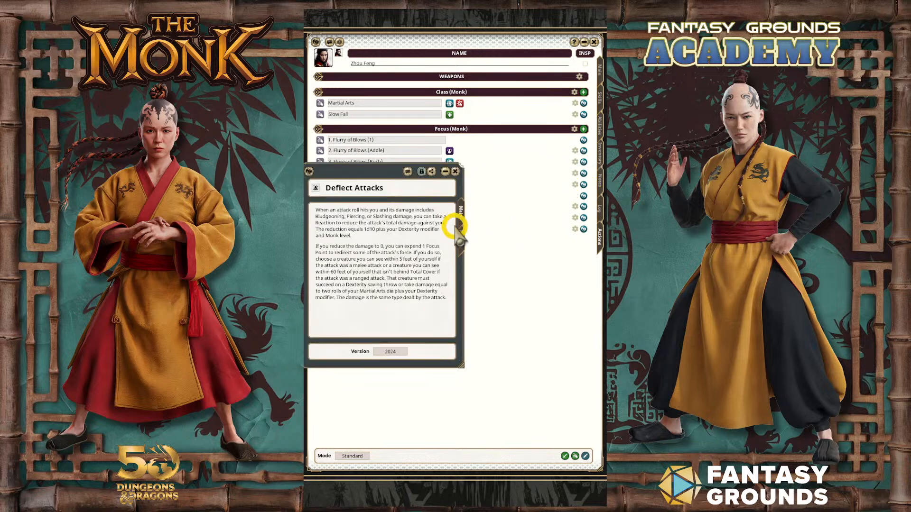
pyautogui.moveTo(397, 177); pyautogui.dragTo(483, 225)
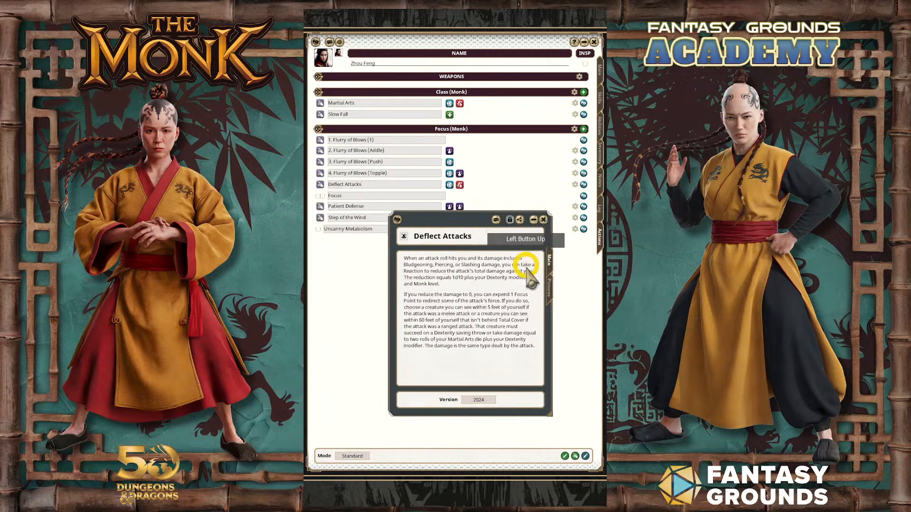
pyautogui.click(543, 219)
pyautogui.click(377, 186)
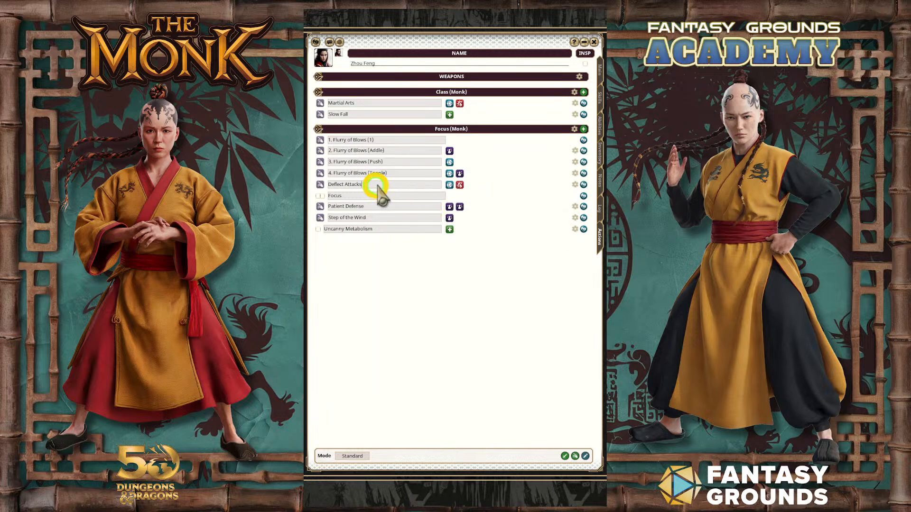
pyautogui.click(437, 189)
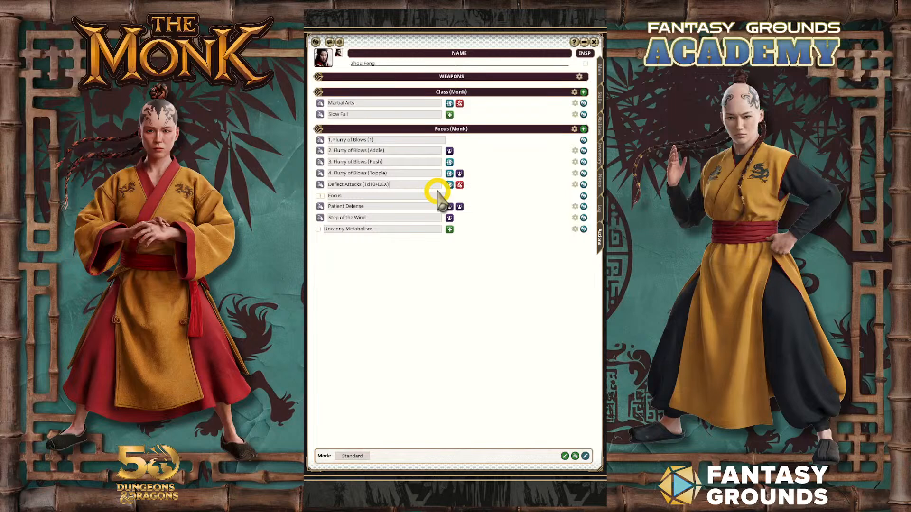
pyautogui.click(384, 183)
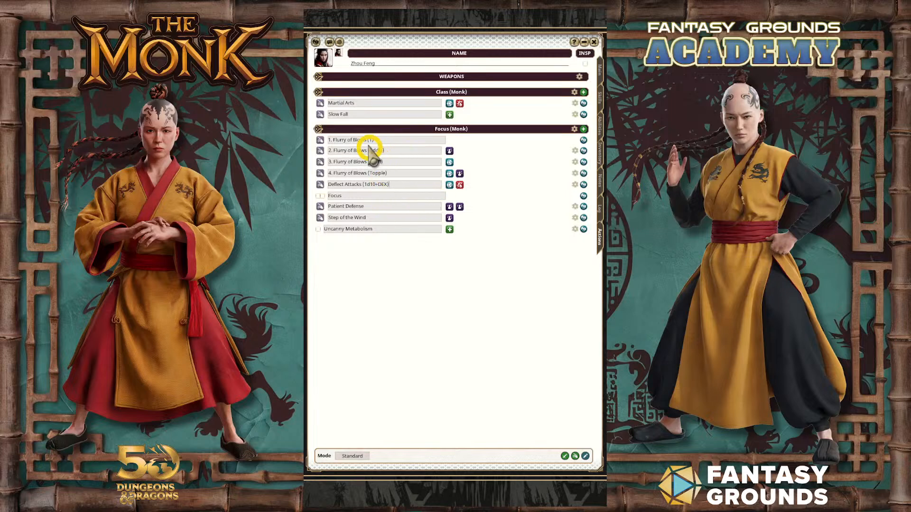
# Step: Read the Focus feature description, including its Flurry of Blows, Patient Defense and Step of the Wind entries
pyautogui.click(584, 196)
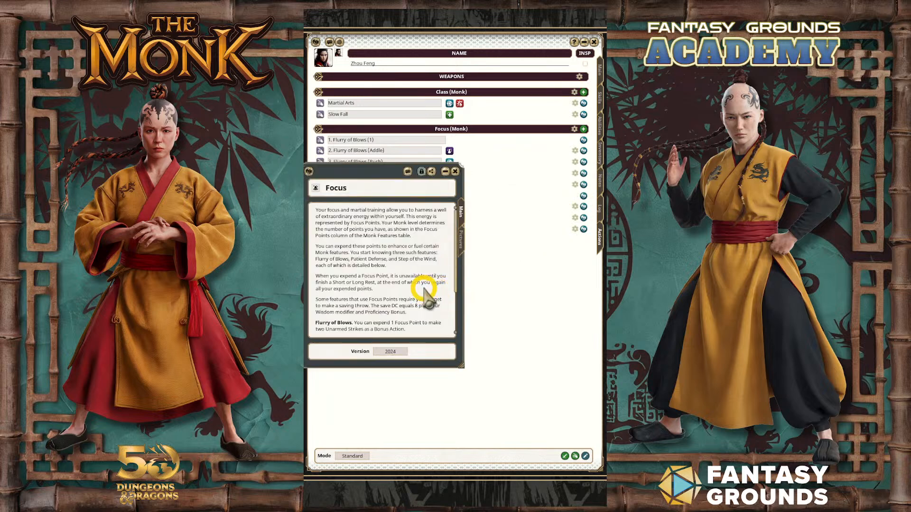
pyautogui.scroll(-4, 426, 291)
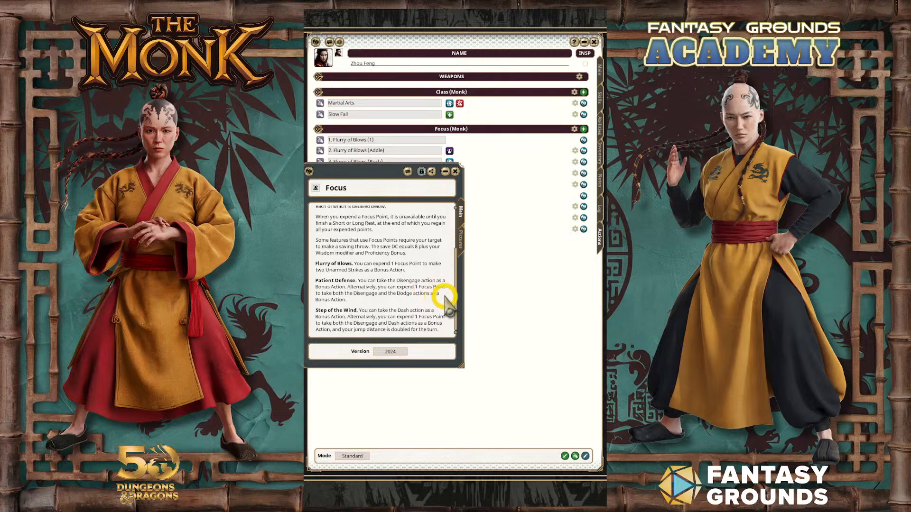
pyautogui.scroll(1, 446, 304)
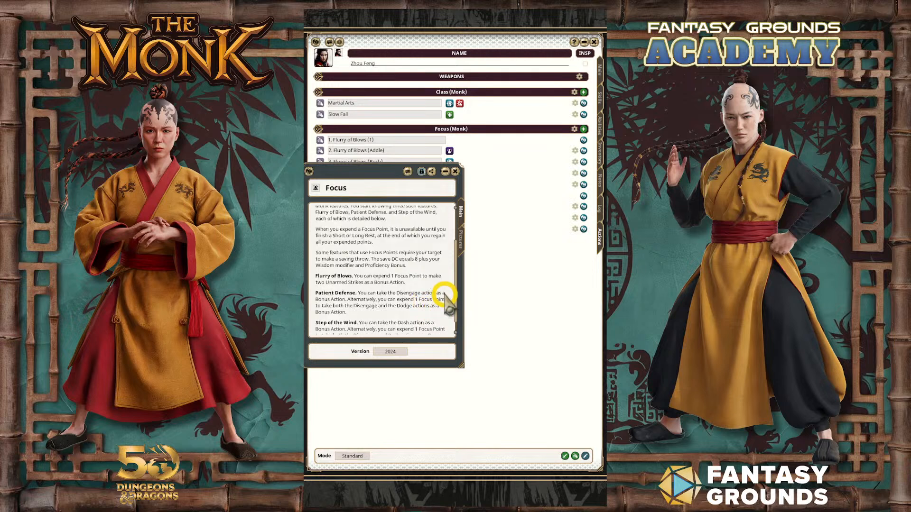
pyautogui.moveTo(389, 172); pyautogui.dragTo(514, 262)
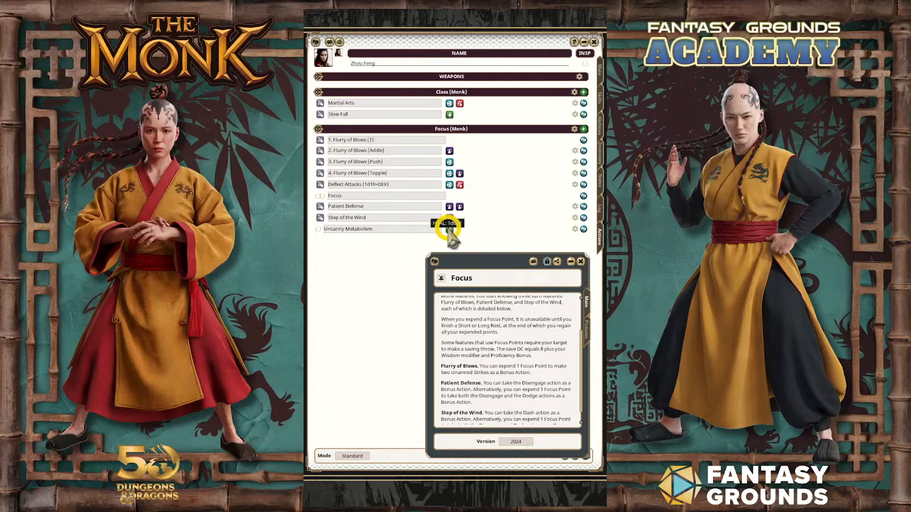
pyautogui.scroll(-1, 518, 341)
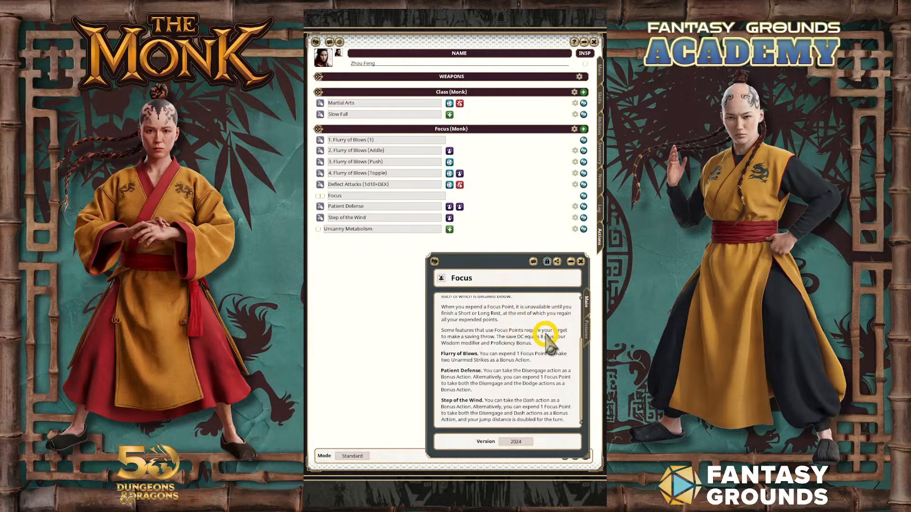
pyautogui.scroll(3, 544, 338)
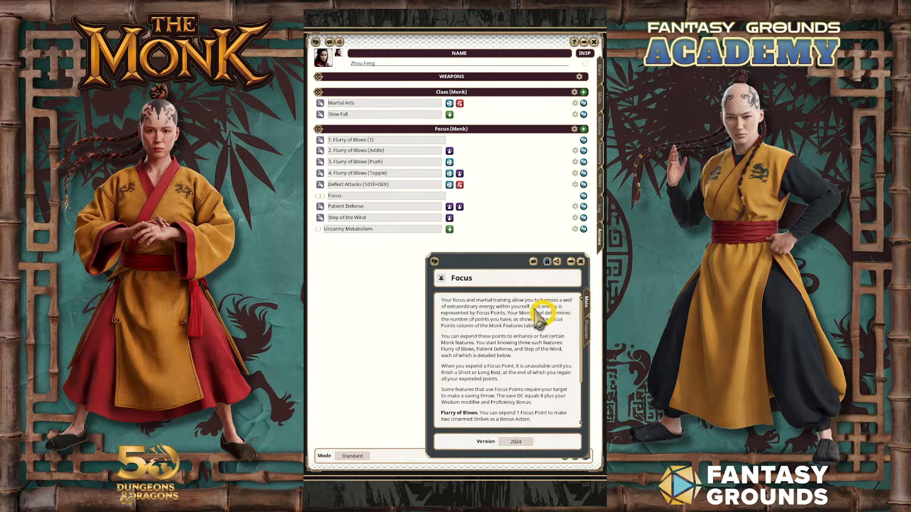
pyautogui.moveTo(490, 264); pyautogui.dragTo(386, 255)
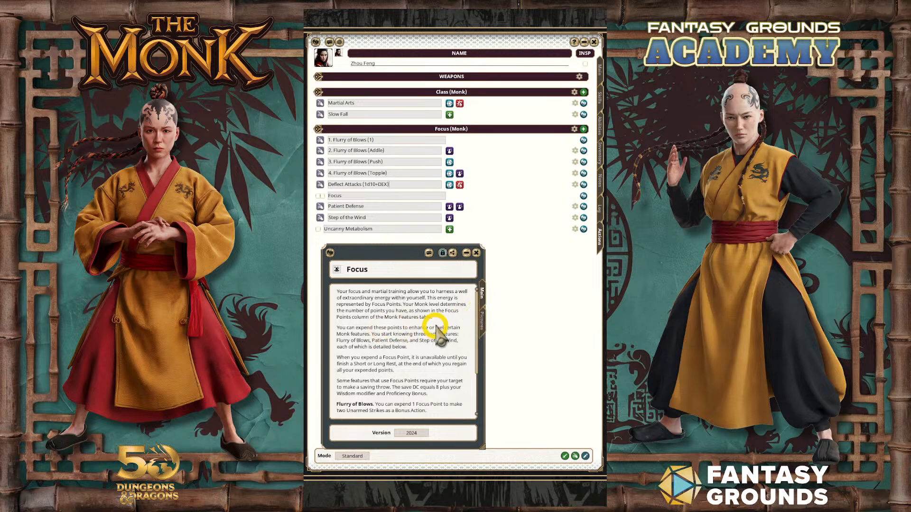
# Step: Unlock the Focus record and look through its editable fields and description, then open the Monk class record
pyautogui.click(442, 253)
pyautogui.scroll(-5, 456, 351)
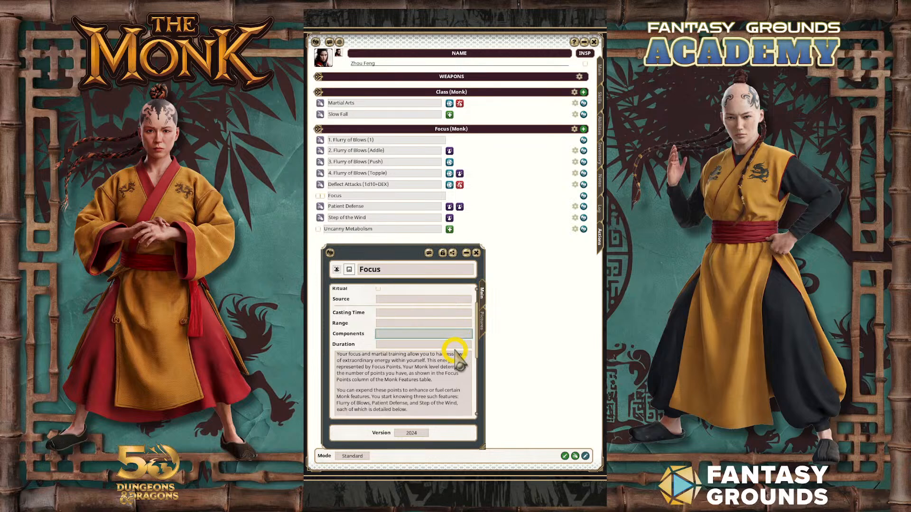
pyautogui.scroll(-1, 453, 351)
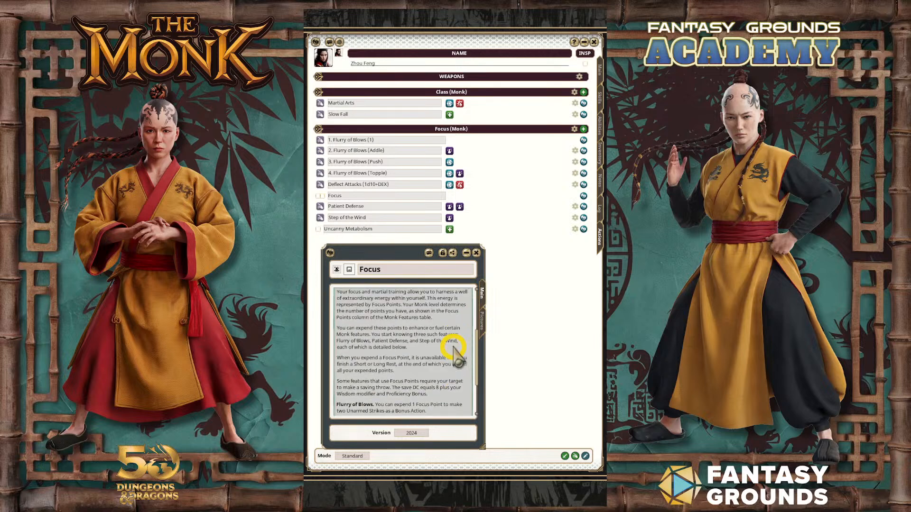
pyautogui.scroll(-4, 399, 348)
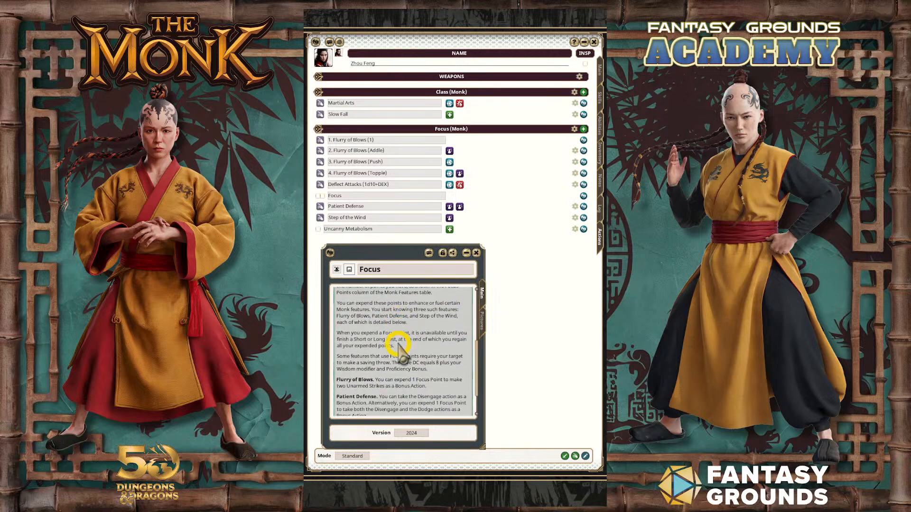
pyautogui.scroll(5, 399, 349)
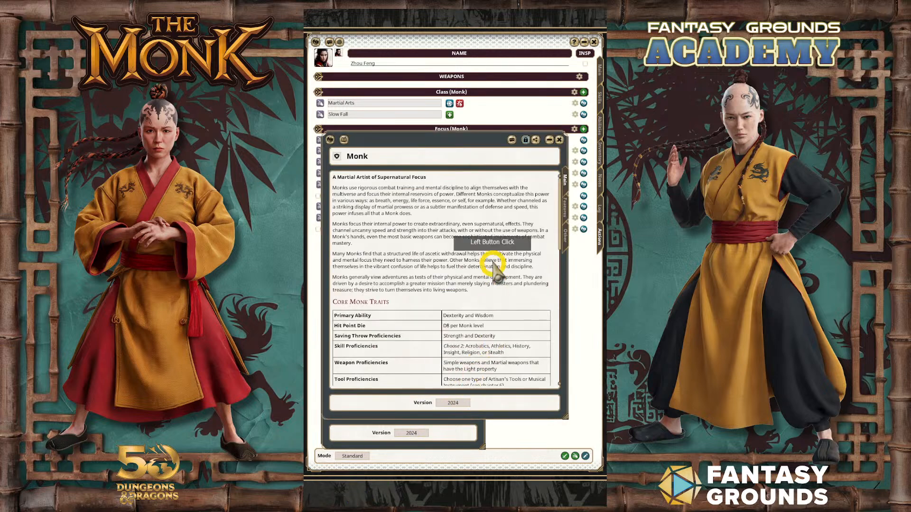
# Step: Look up the Focus Points by level in the Monk class record's Monk Features table, and close the record
pyautogui.scroll(-2, 482, 289)
pyautogui.scroll(-1, 482, 294)
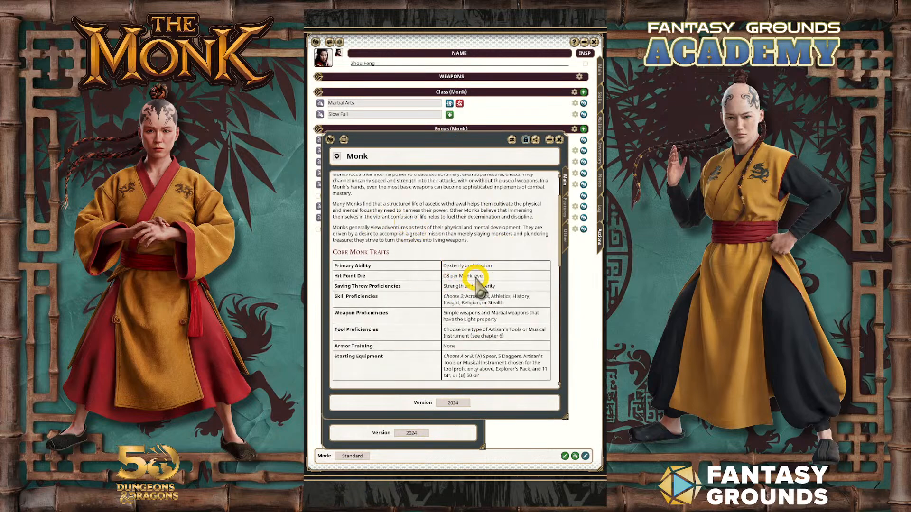
pyautogui.scroll(-3, 472, 272)
pyautogui.scroll(-5, 477, 280)
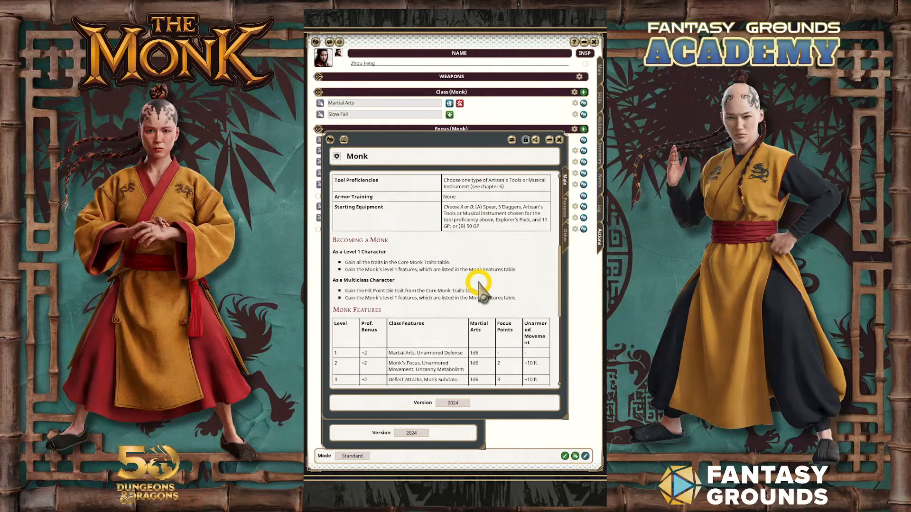
pyautogui.scroll(-1, 520, 280)
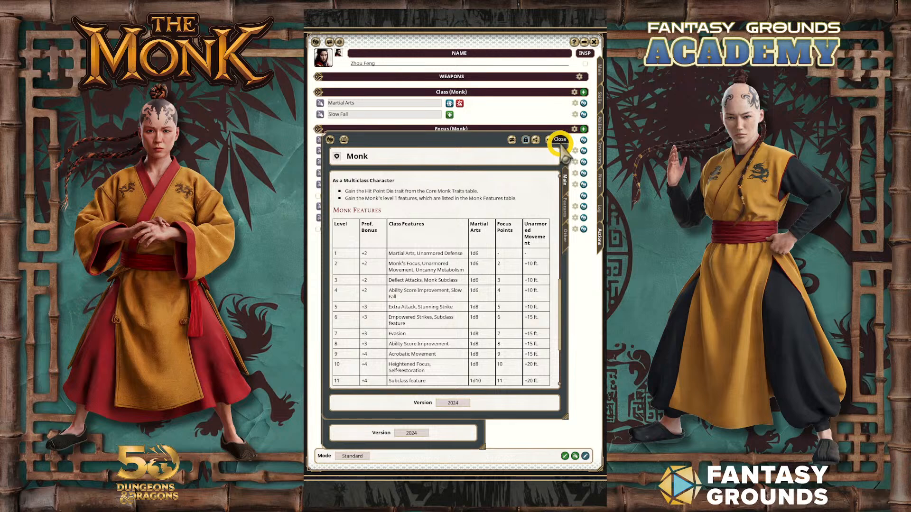
pyautogui.scroll(-1, 474, 264)
pyautogui.moveTo(500, 215)
pyautogui.mouseDown()
pyautogui.moveTo(507, 232)
pyautogui.moveTo(505, 222)
pyautogui.mouseUp()
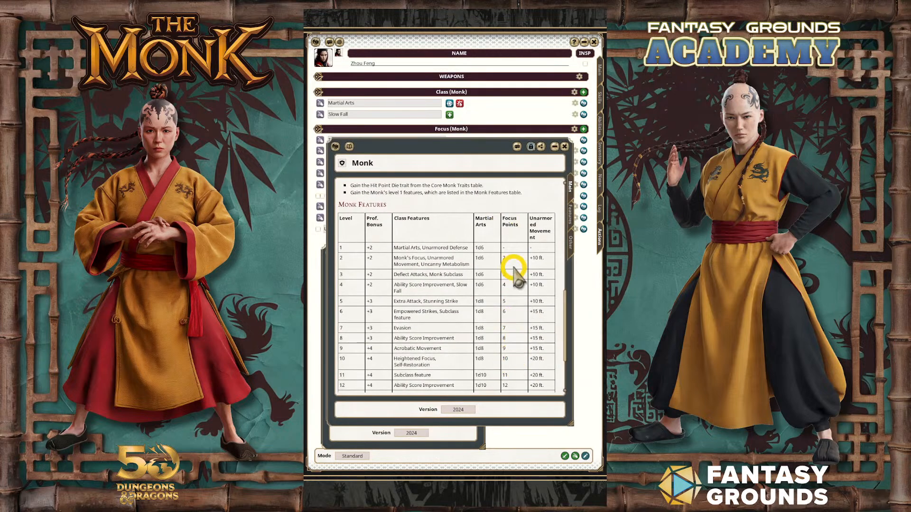
pyautogui.click(564, 147)
# Step: Review the unlocked Focus description again and close its record
pyautogui.click(418, 301)
pyautogui.click(437, 334)
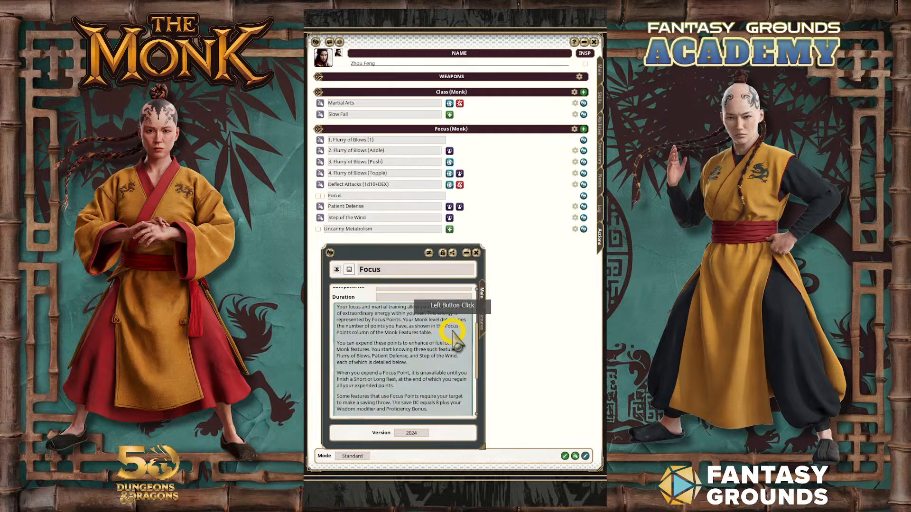
pyautogui.click(361, 273)
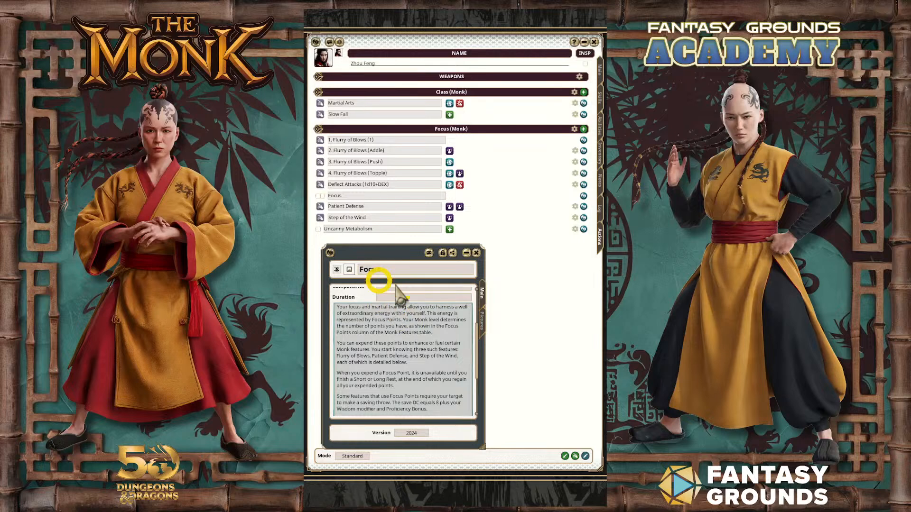
pyautogui.click(476, 253)
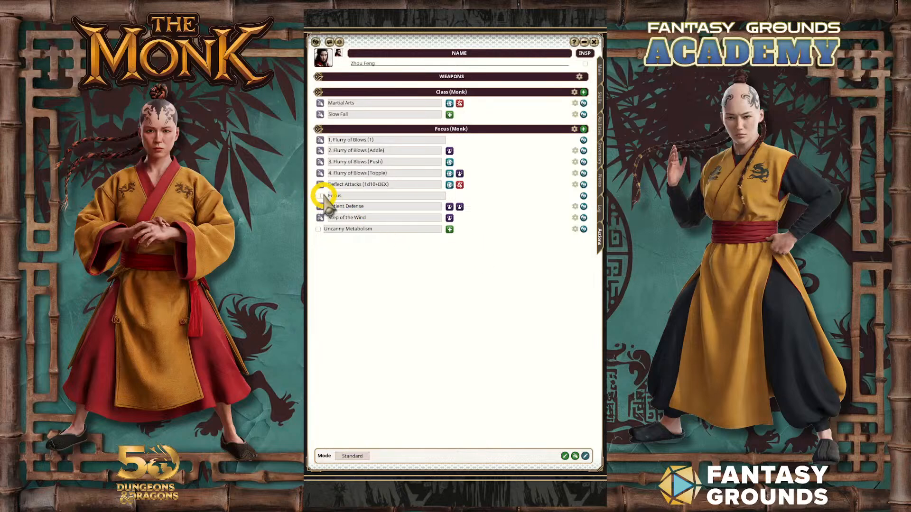
# Step: Set the Focus action's uses to 4 in Preparation mode and switch the actions to Combat mode
pyautogui.click(361, 456)
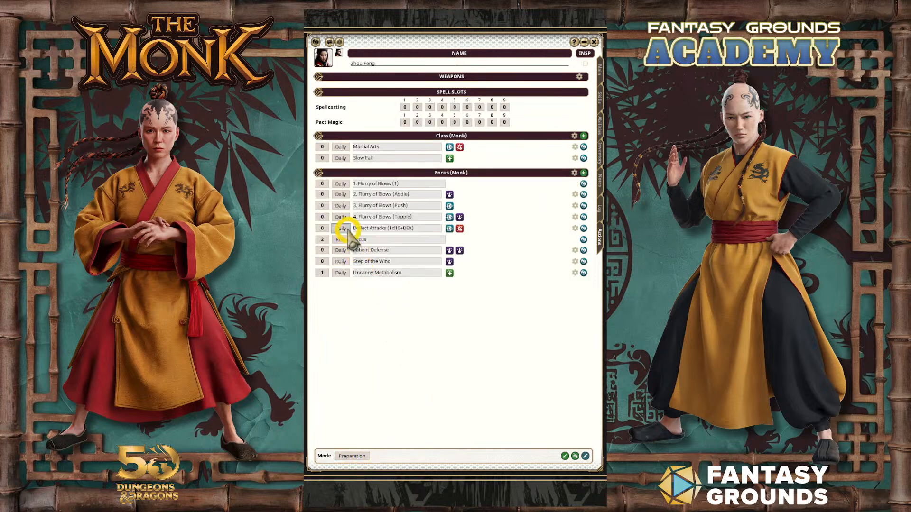
pyautogui.click(322, 240)
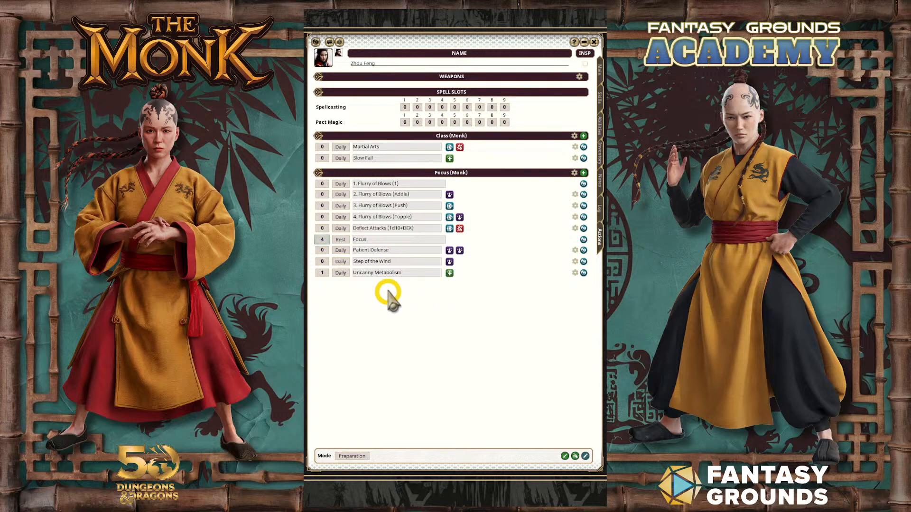
pyautogui.click(352, 456)
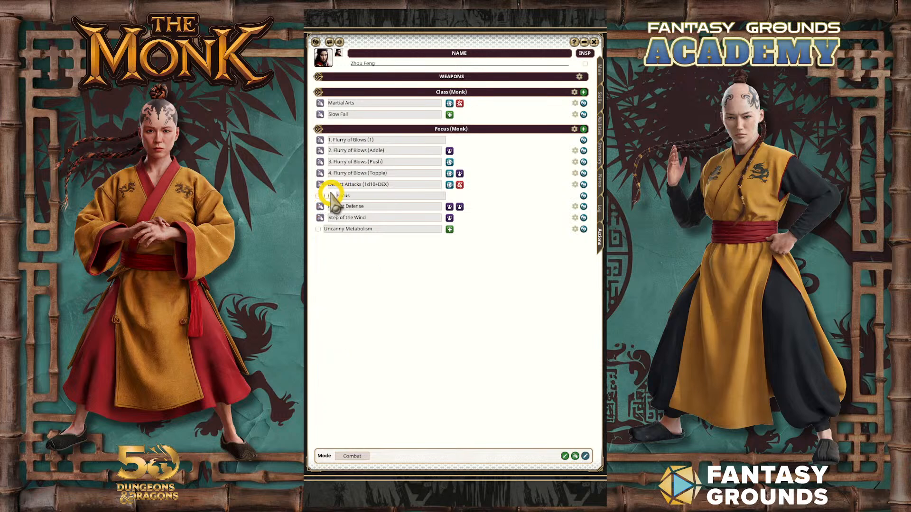
# Step: Read the Uncanny Metabolism and Focus descriptions, closing each record after reading
pyautogui.click(583, 229)
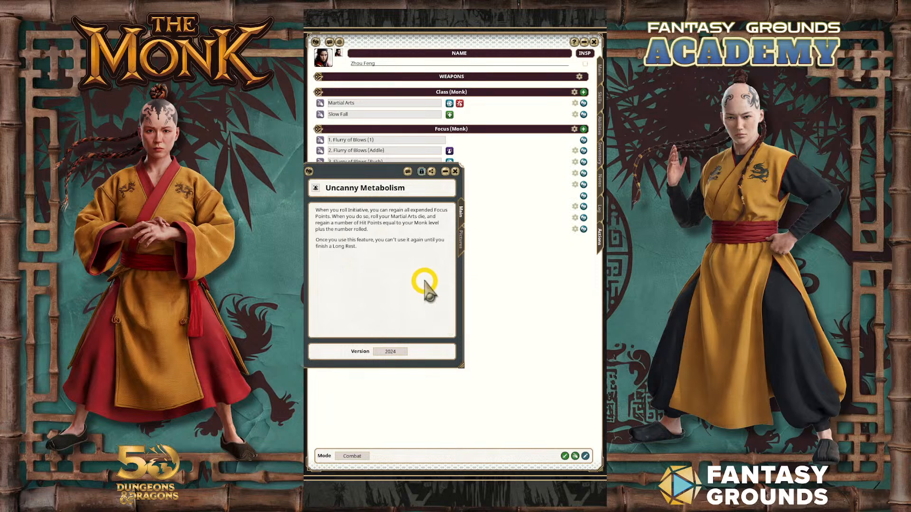
pyautogui.click(455, 171)
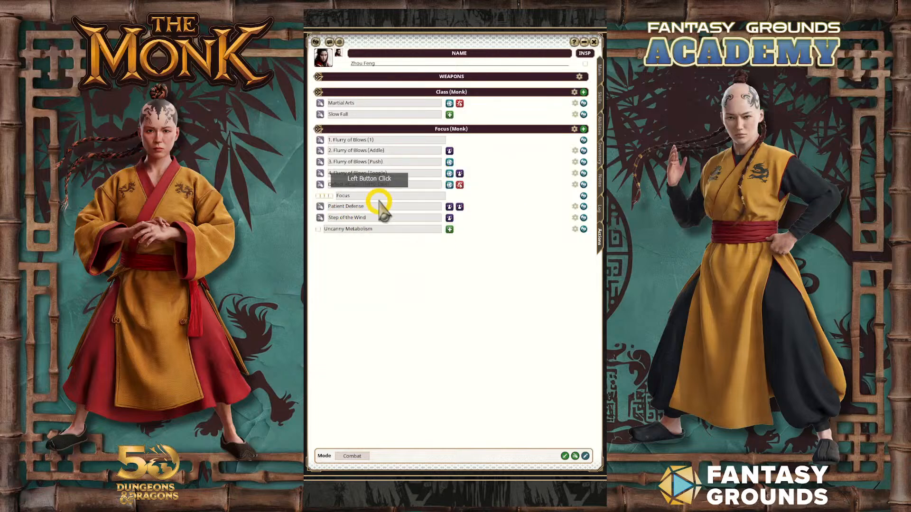
pyautogui.click(584, 195)
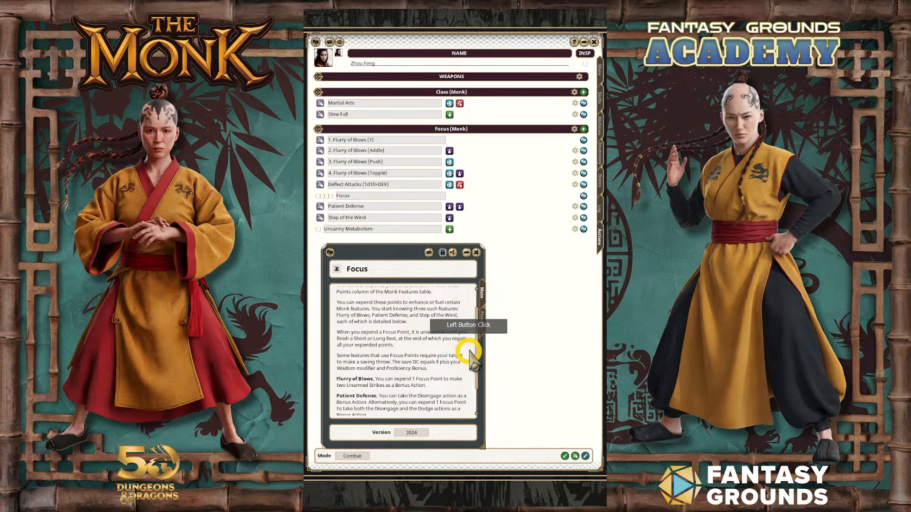
pyautogui.scroll(2, 443, 350)
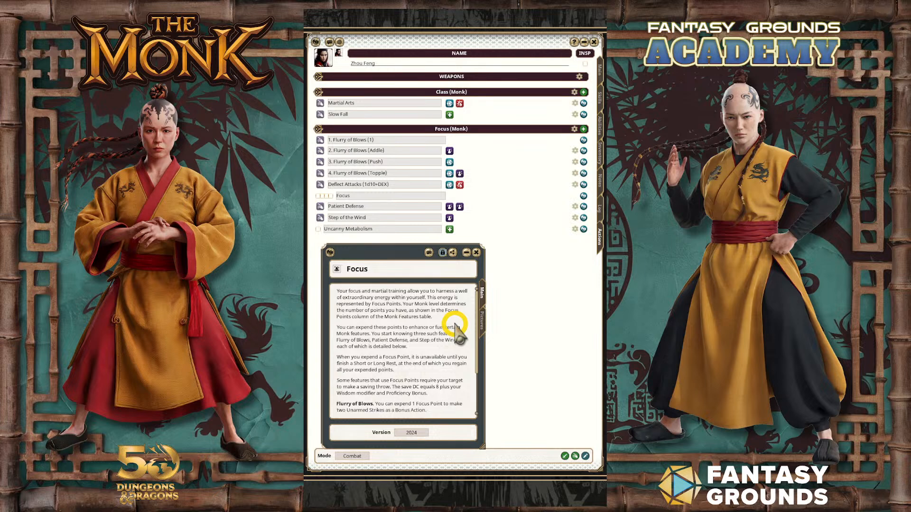
pyautogui.scroll(-3, 456, 326)
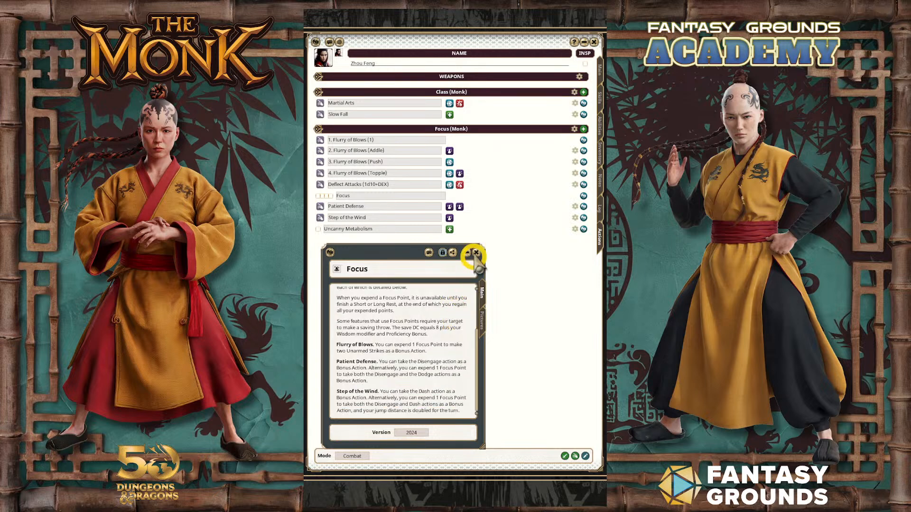
pyautogui.click(476, 252)
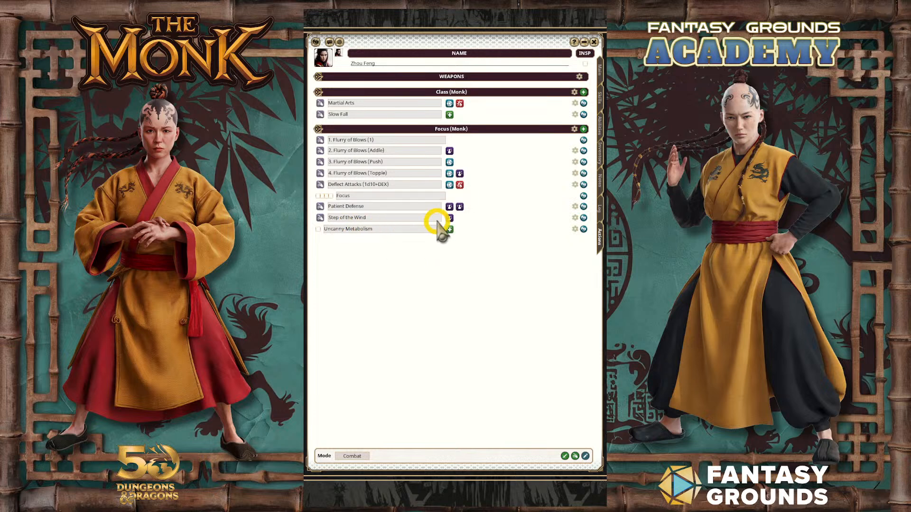
# Step: In Preparation mode, switch the Focus action's recovery period to Daily, restore it to Rest, and return to Combat mode
pyautogui.click(368, 456)
pyautogui.click(368, 456)
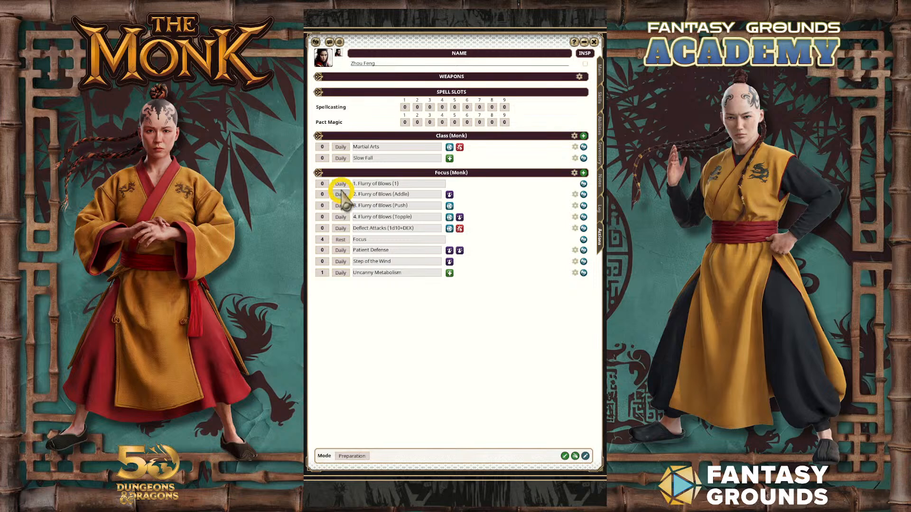
pyautogui.click(341, 239)
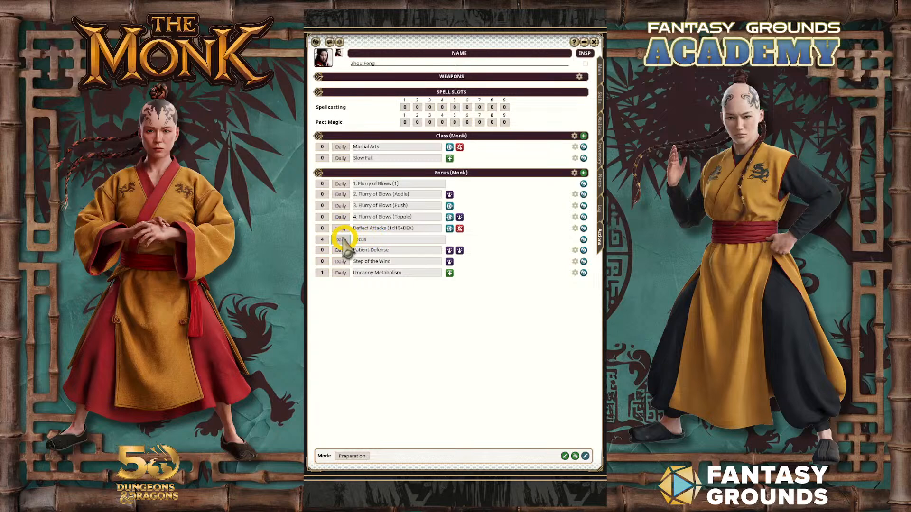
pyautogui.click(345, 240)
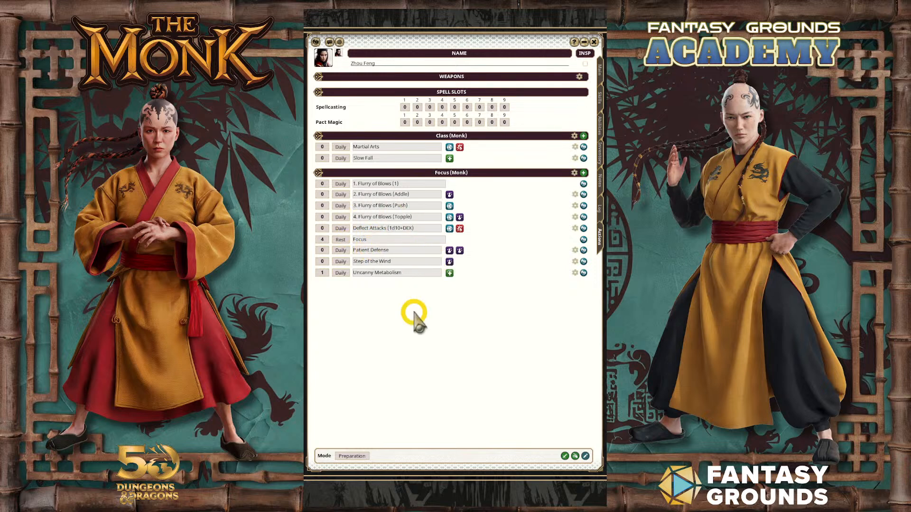
pyautogui.click(352, 456)
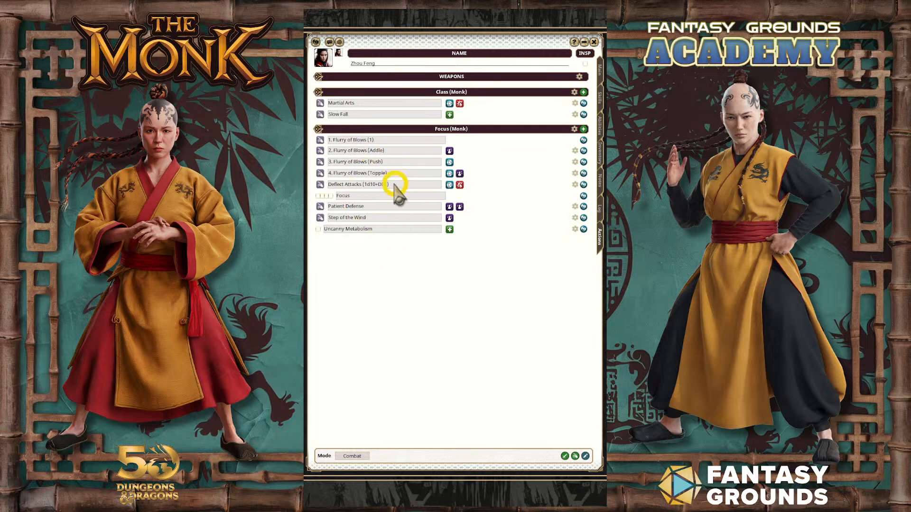
# Step: Check the character's inventory, search the Items library for "unarmed", clear the search and close the library
pyautogui.click(599, 152)
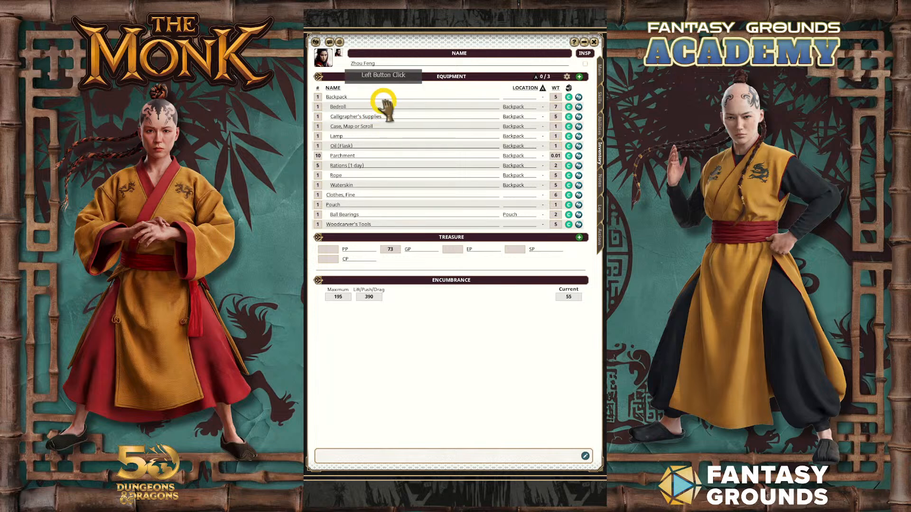
pyautogui.click(599, 237)
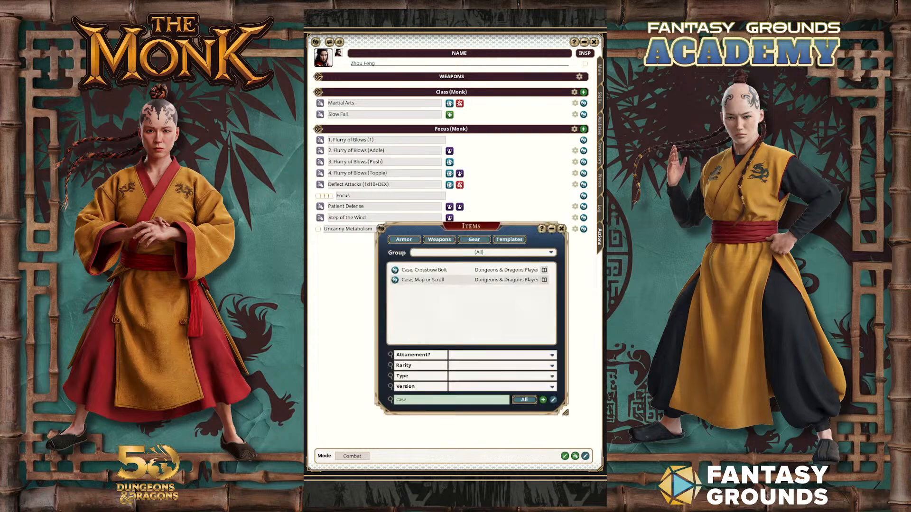
pyautogui.click(435, 400)
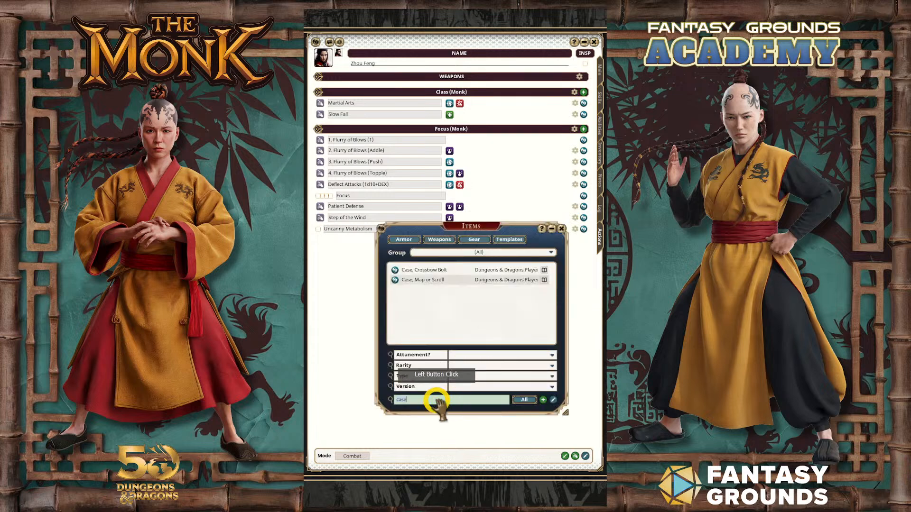
pyautogui.write('unarmed')
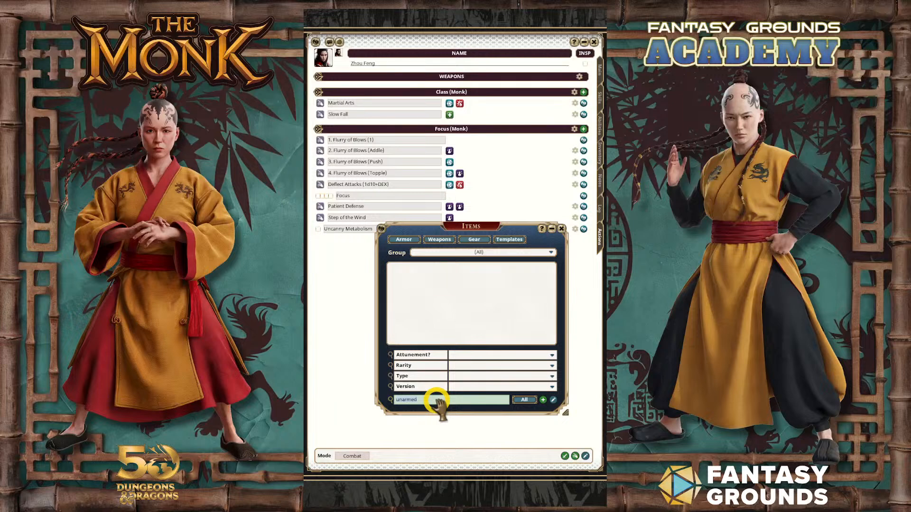
pyautogui.press('BackSpace')
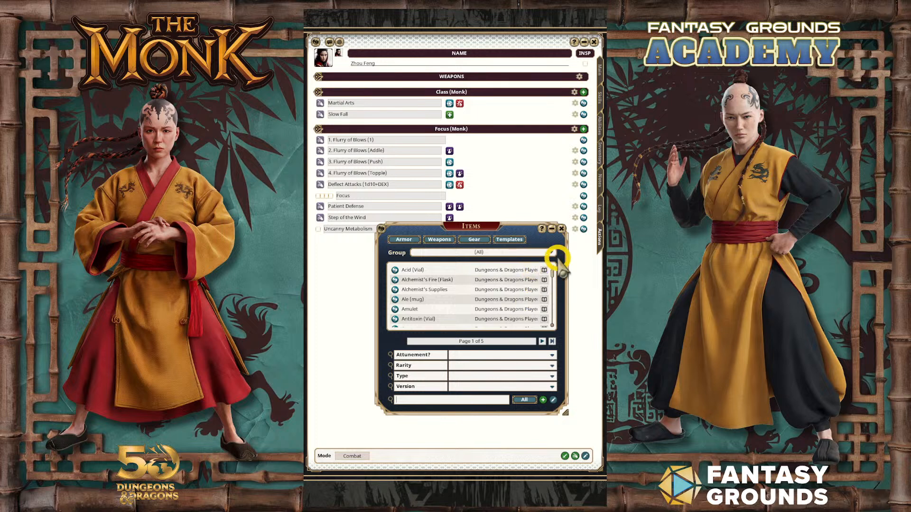
pyautogui.click(562, 229)
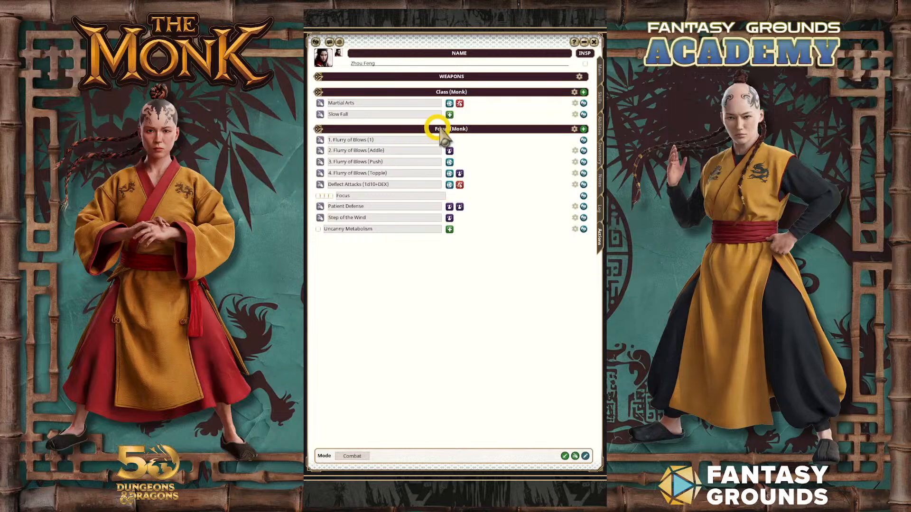
# Step: Add a new action named "Unarmed Strike" to the Focus (Monk) group
pyautogui.click(584, 129)
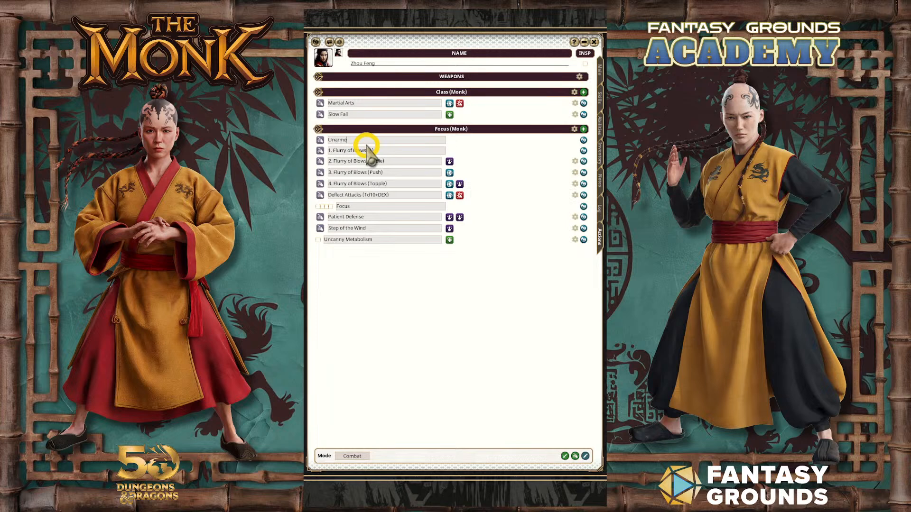
pyautogui.write('Unarmed Strike')
pyautogui.click(485, 160)
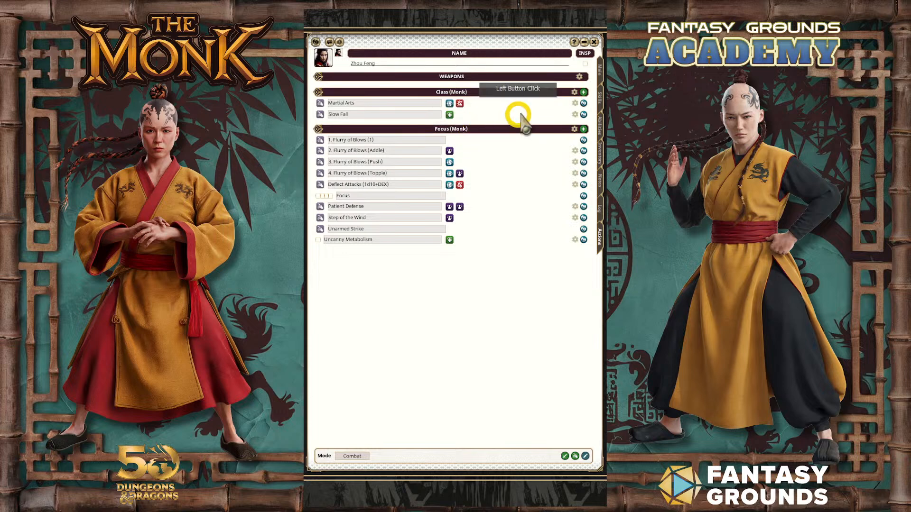
# Step: Read the Martial Arts description down to Dexterous Attacks and close the record
pyautogui.click(584, 103)
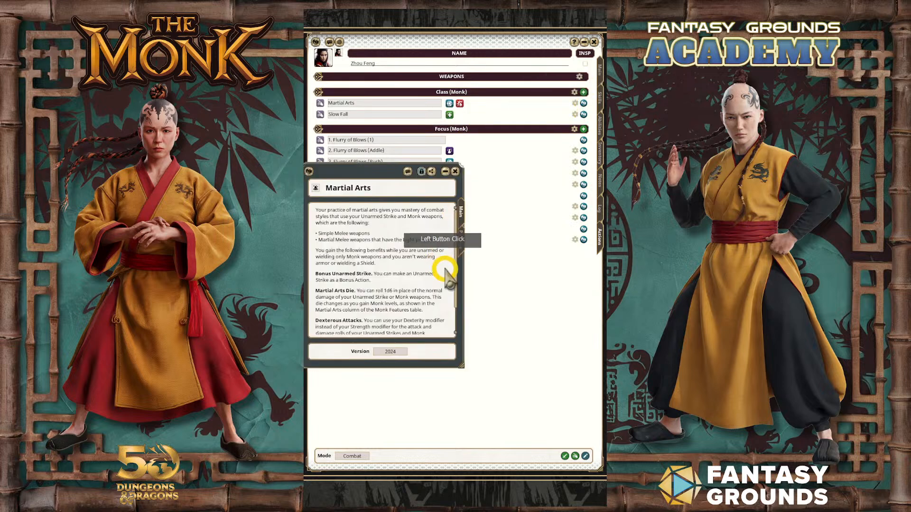
pyautogui.scroll(-2, 439, 284)
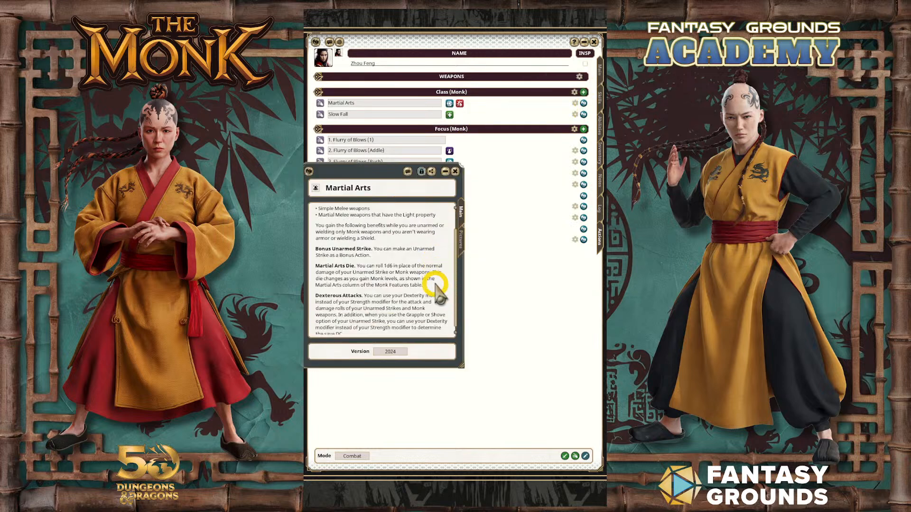
pyautogui.click(455, 171)
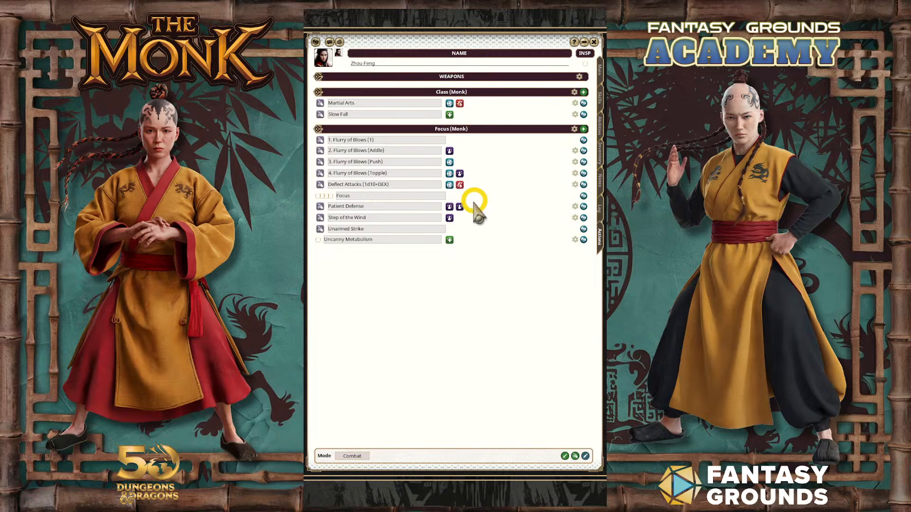
# Step: Delete the Focus action from the Focus (Monk) group
pyautogui.rightClick(584, 196)
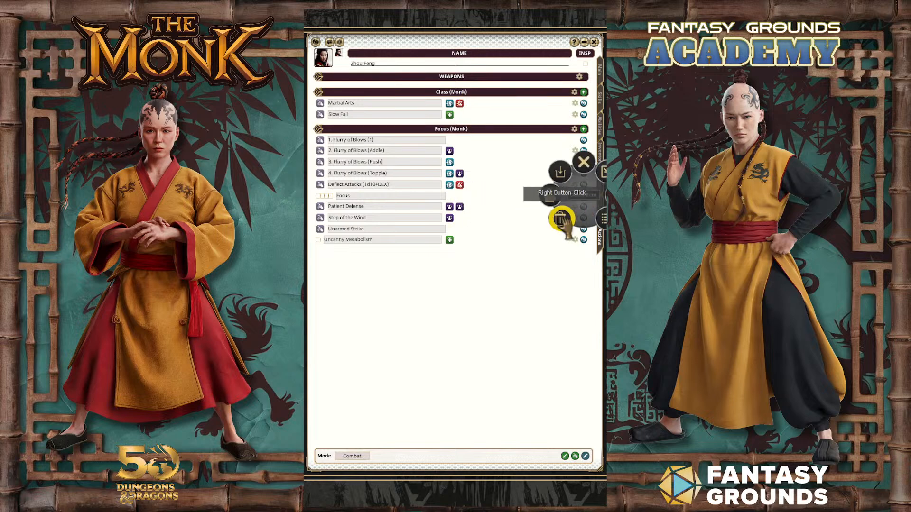
pyautogui.click(524, 221)
pyautogui.click(524, 221)
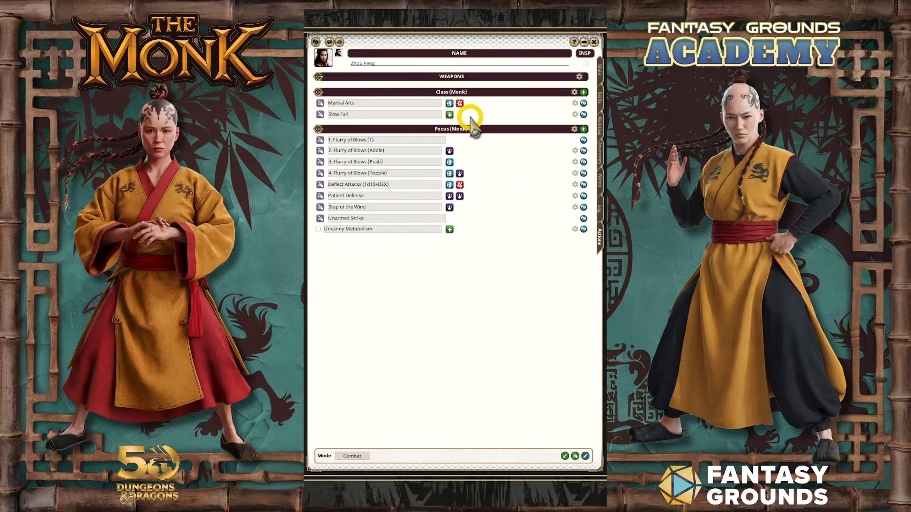
# Step: Rename the Martial Arts action in the Class (Monk) group as "Martial Arts (Uarnmed Strike)"
pyautogui.click(434, 113)
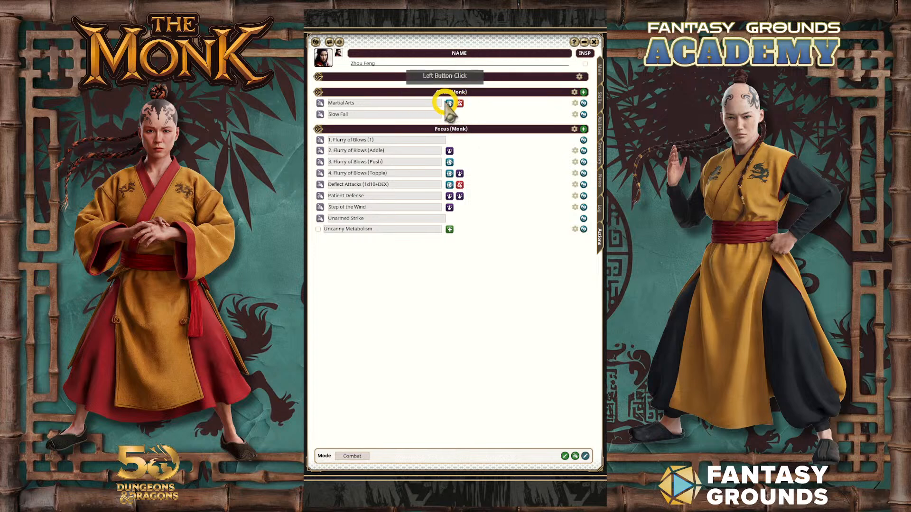
pyautogui.click(406, 107)
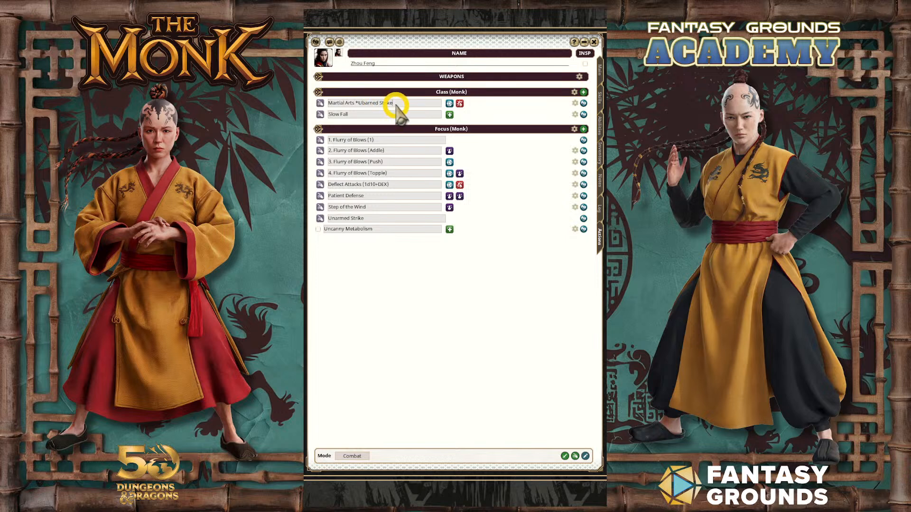
pyautogui.click(366, 107)
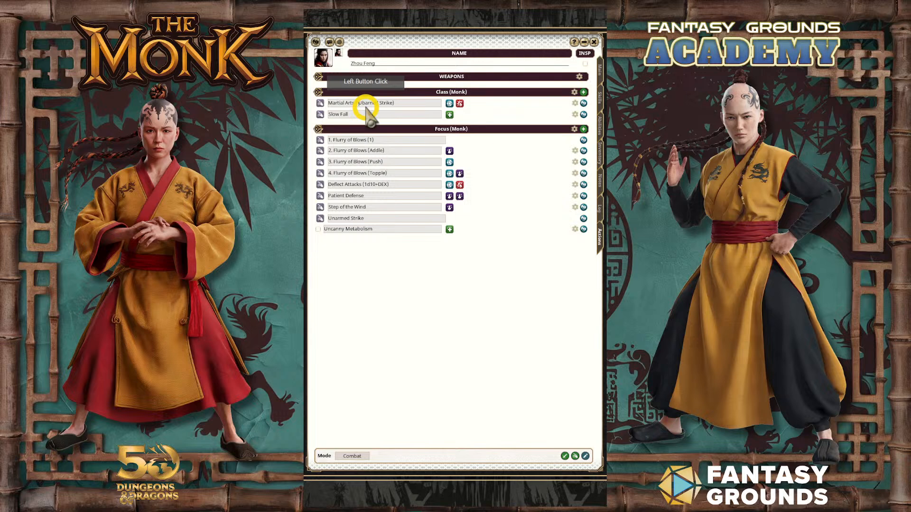
pyautogui.press('BackSpace')
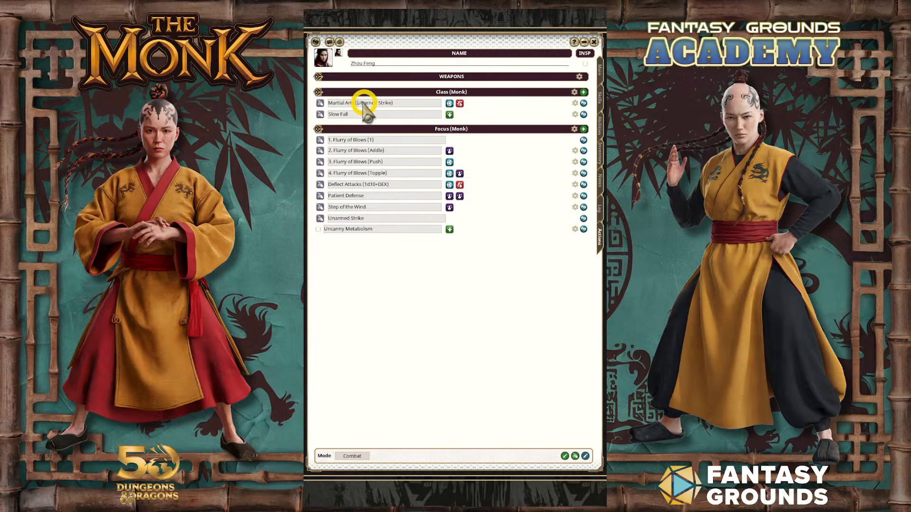
pyautogui.click(370, 107)
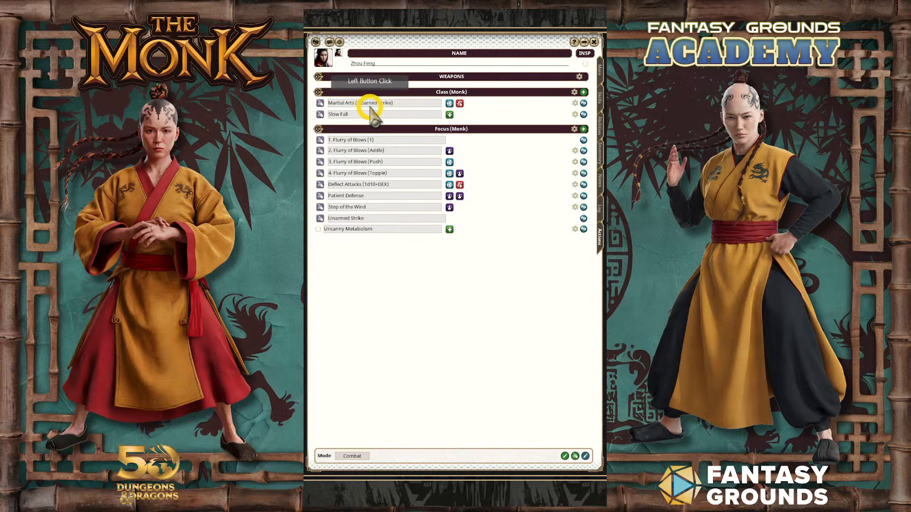
pyautogui.press('BackSpace')
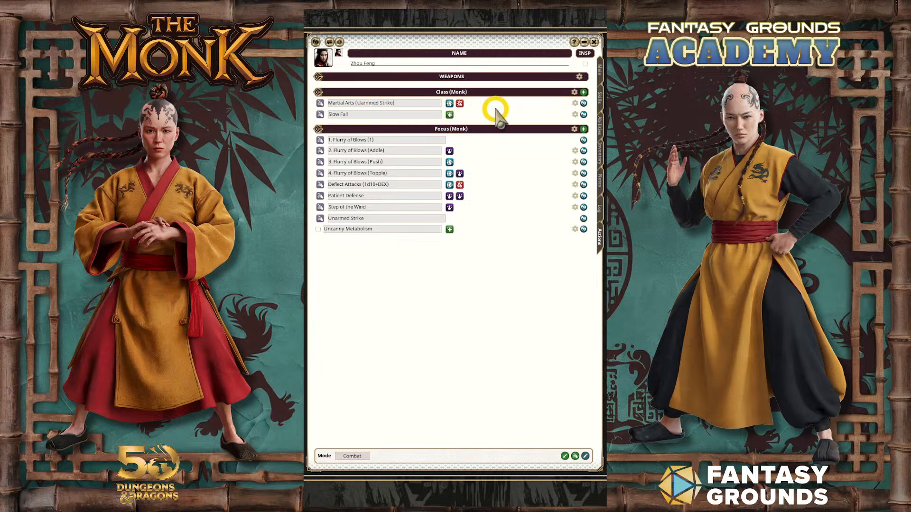
# Step: Open the Martial Arts record, move it clear of the action names, read its description and unlock it for editing
pyautogui.click(584, 103)
pyautogui.moveTo(425, 190); pyautogui.dragTo(541, 284)
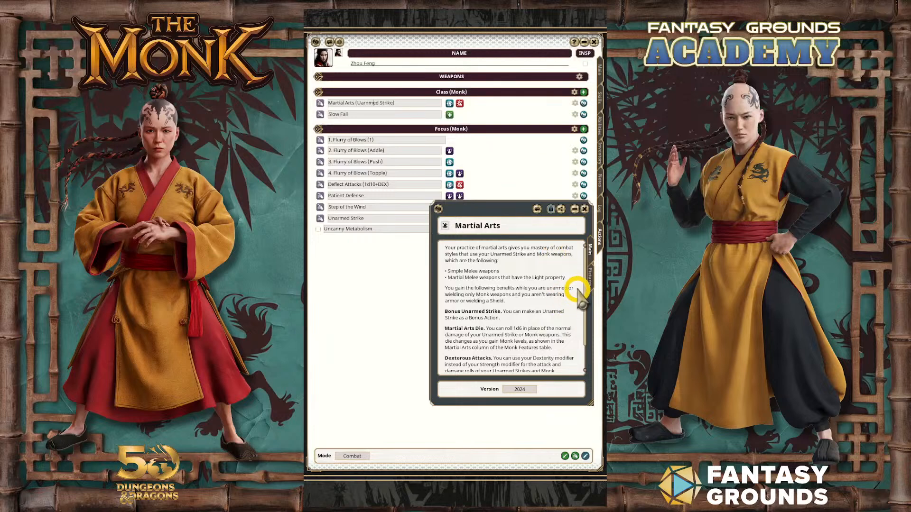
pyautogui.scroll(-1, 550, 296)
pyautogui.scroll(-1, 550, 304)
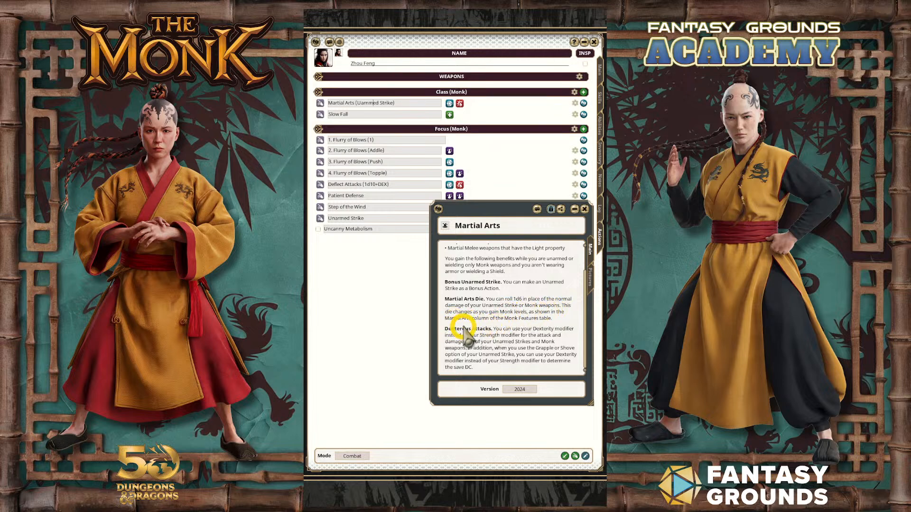
pyautogui.click(551, 210)
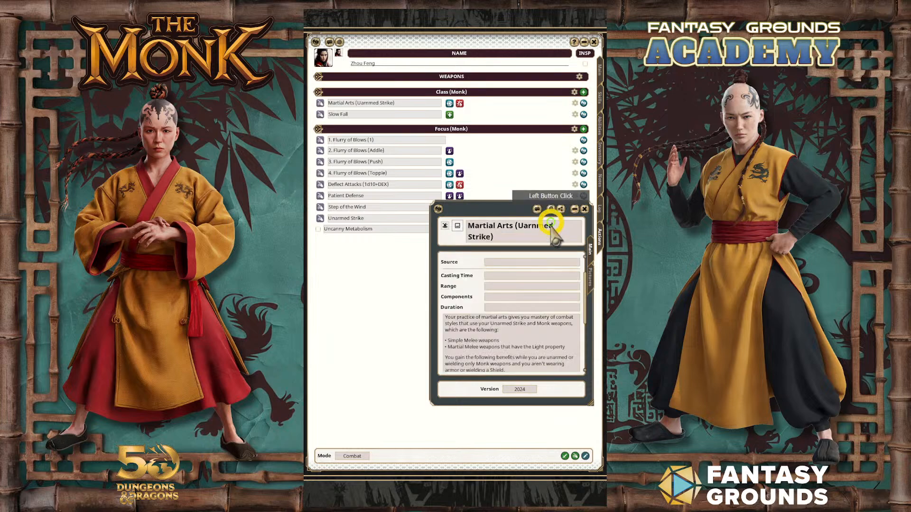
# Step: Open the Monk class record, move it clear of the Martial Arts record and find the Martial Arts Die paragraph
pyautogui.click(319, 503)
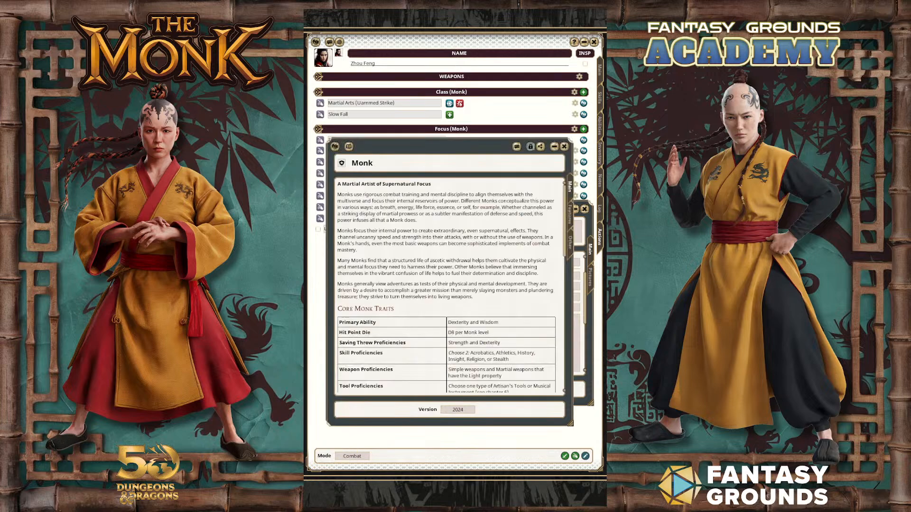
pyautogui.moveTo(387, 143); pyautogui.dragTo(620, 200)
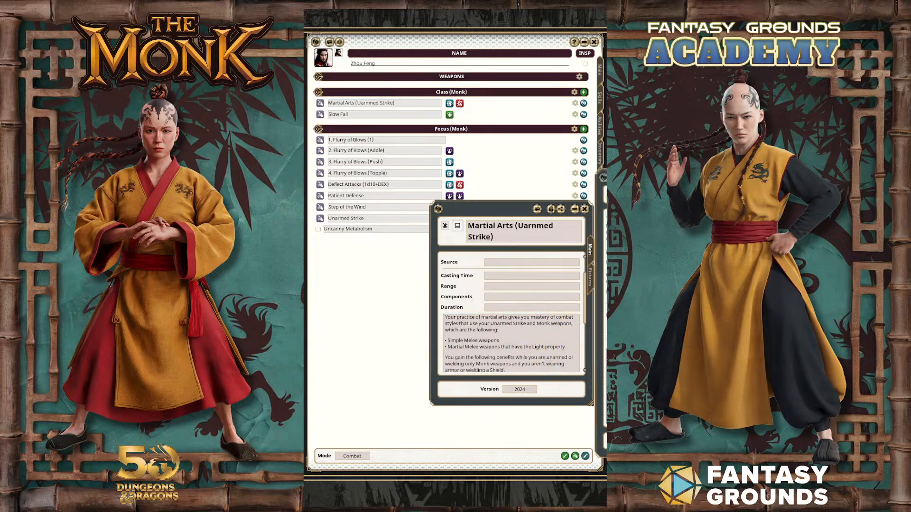
pyautogui.scroll(-3, 537, 349)
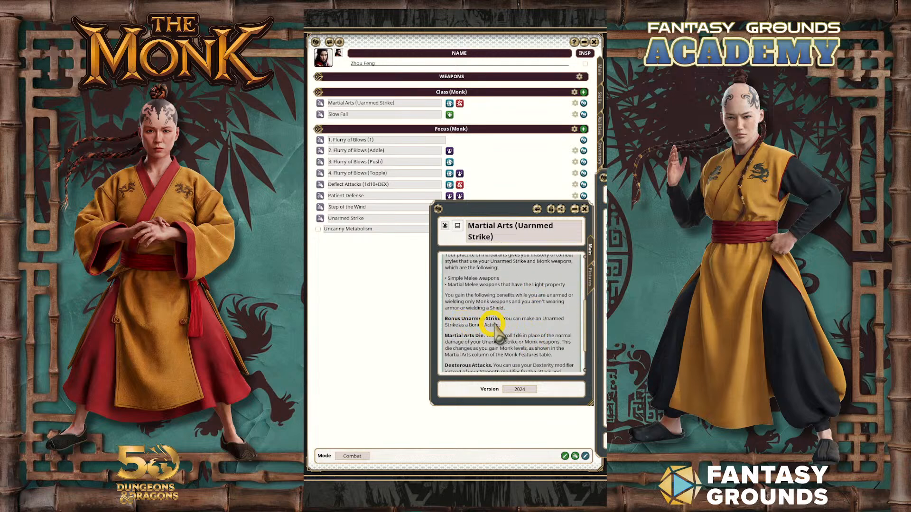
pyautogui.scroll(-1, 550, 347)
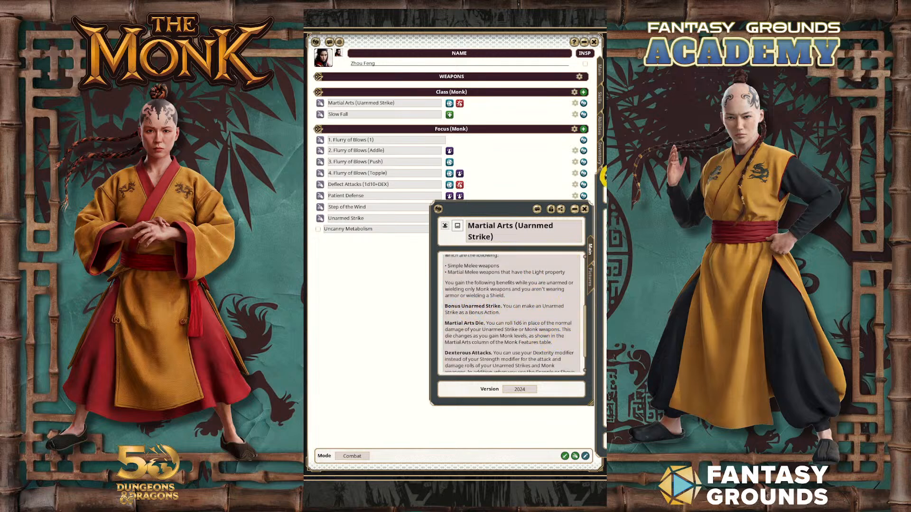
# Step: Try to attach the Monk class link at the Martial Arts Die paragraph and undo the insertion
pyautogui.moveTo(604, 179); pyautogui.dragTo(563, 345)
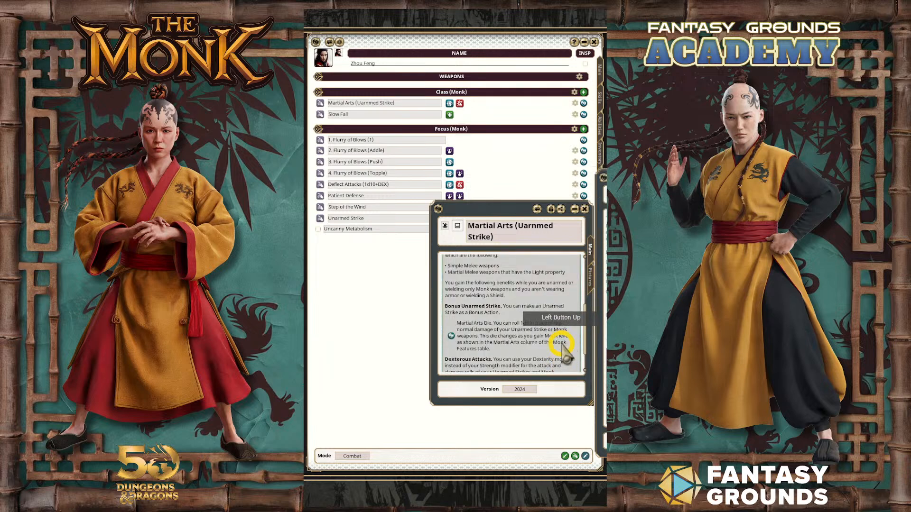
pyautogui.click(550, 354)
pyautogui.hotkey('ctrl', 'z')
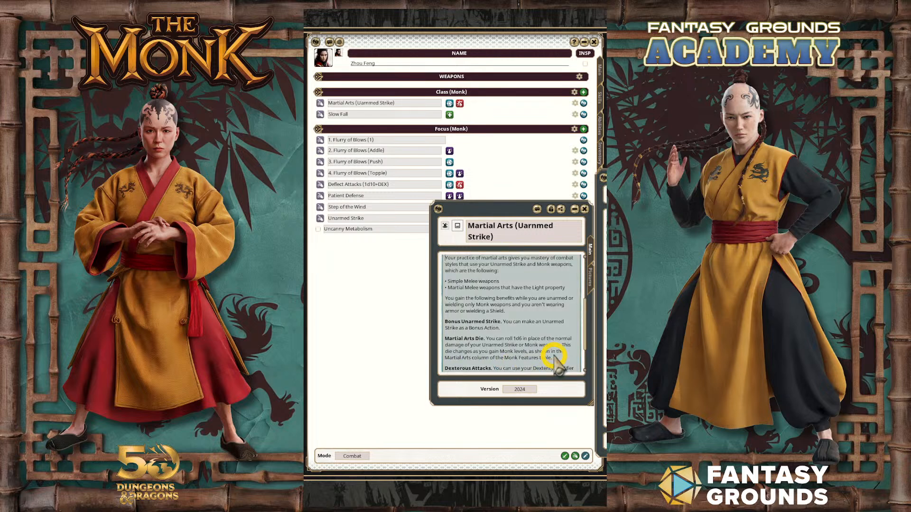
# Step: Add an empty line below the Martial Arts Die paragraph and insert a link to the Monk class there
pyautogui.click(568, 359)
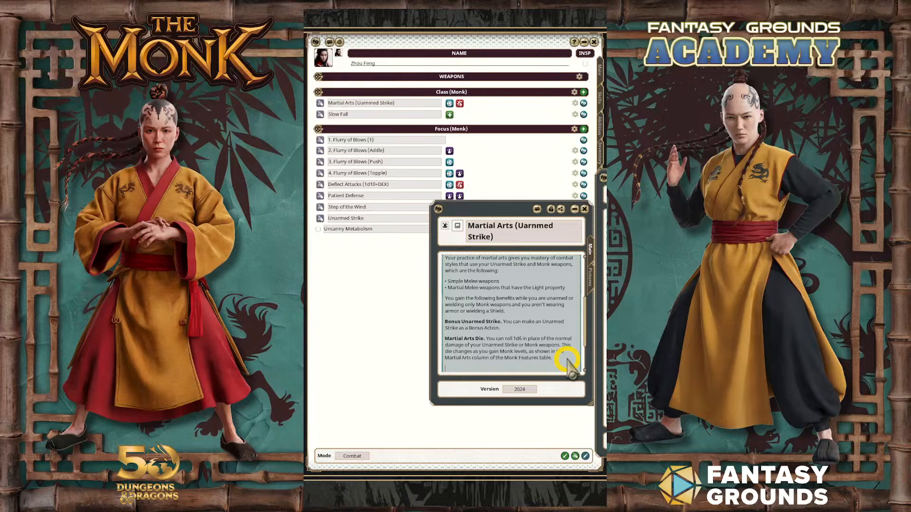
pyautogui.press('Return')
pyautogui.moveTo(603, 181); pyautogui.dragTo(450, 368)
pyautogui.click(523, 348)
# Step: Make the "Class:" label of the Monk link bold, check the description and close the Martial Arts record
pyautogui.scroll(-3, 528, 346)
pyautogui.moveTo(473, 318); pyautogui.dragTo(456, 317)
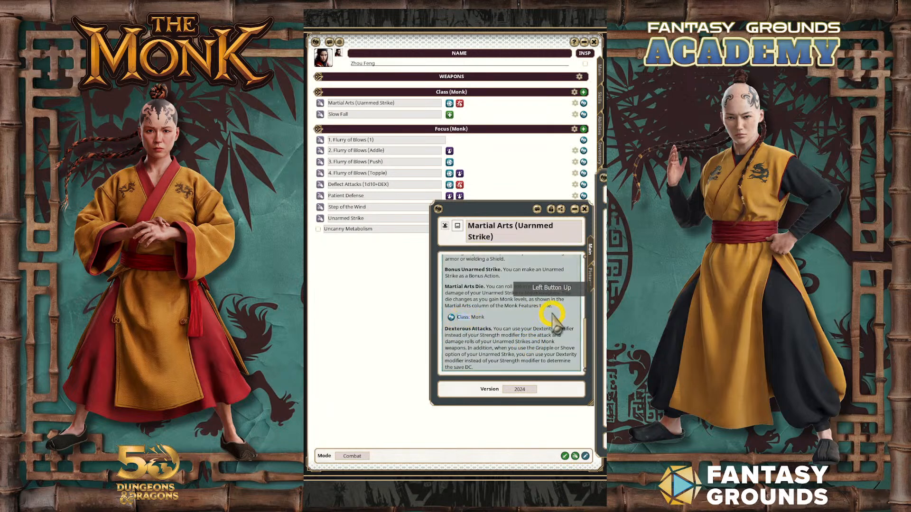
pyautogui.hotkey('ctrl', 'b')
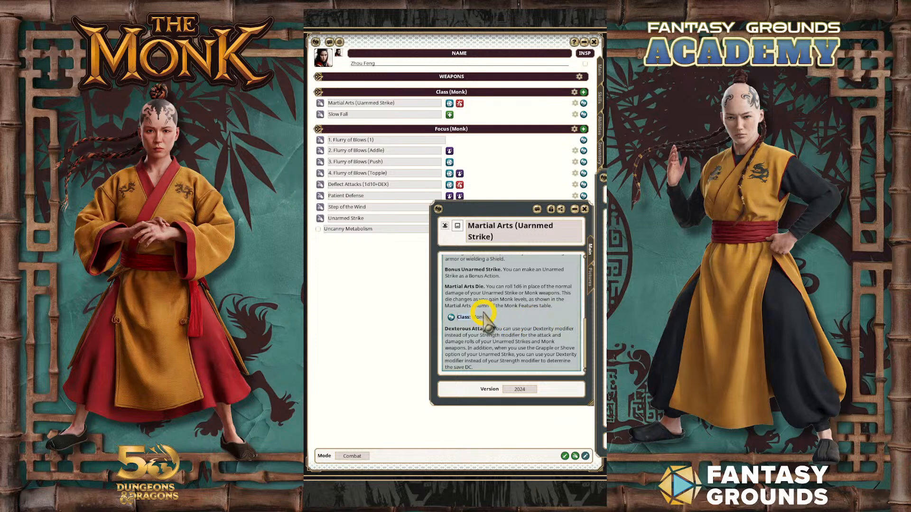
pyautogui.scroll(2, 522, 324)
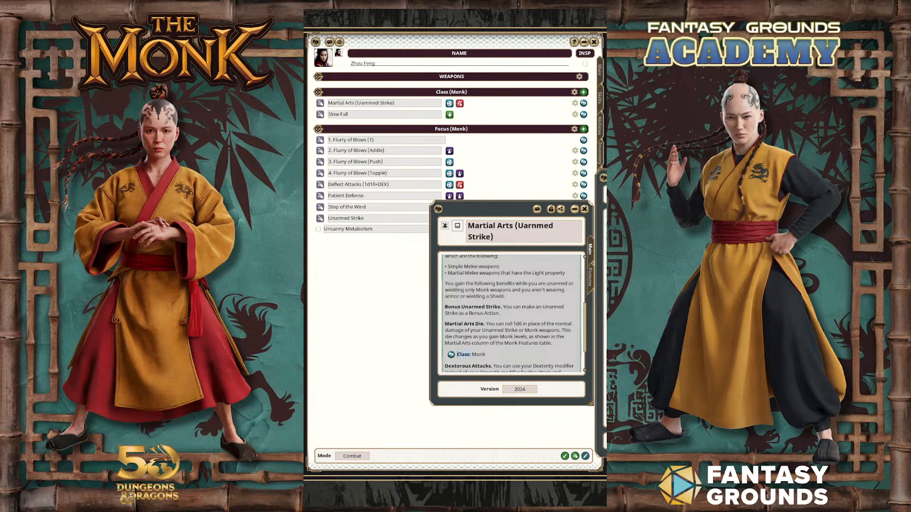
pyautogui.scroll(-2, 525, 301)
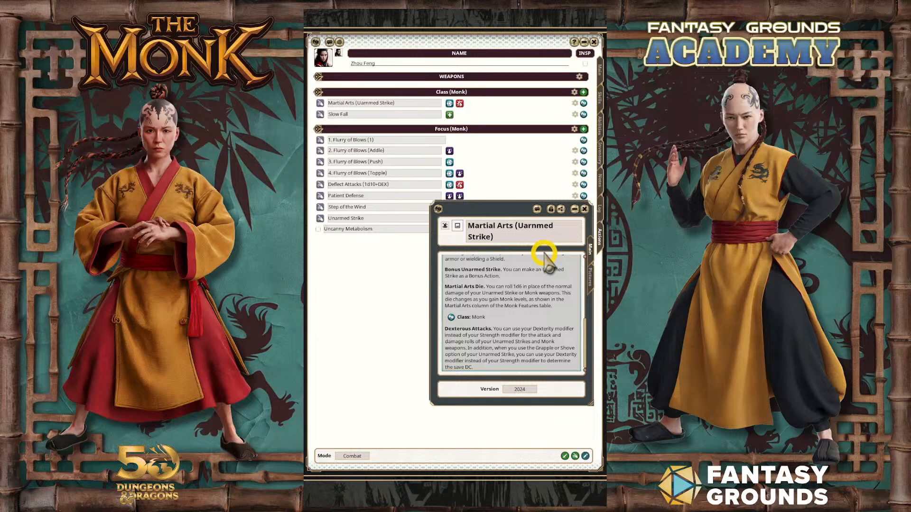
pyautogui.click(584, 209)
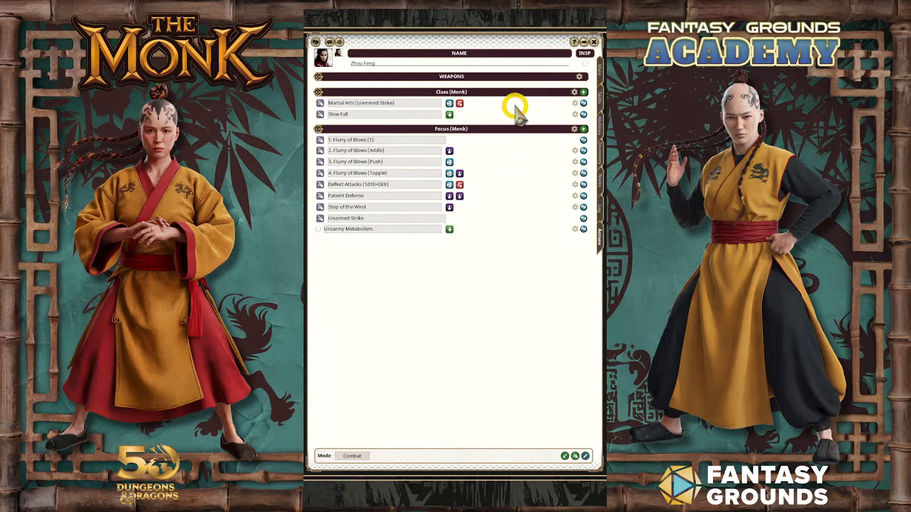
# Step: Expand the Martial Arts action, check its damage settings and collapse it again
pyautogui.click(576, 104)
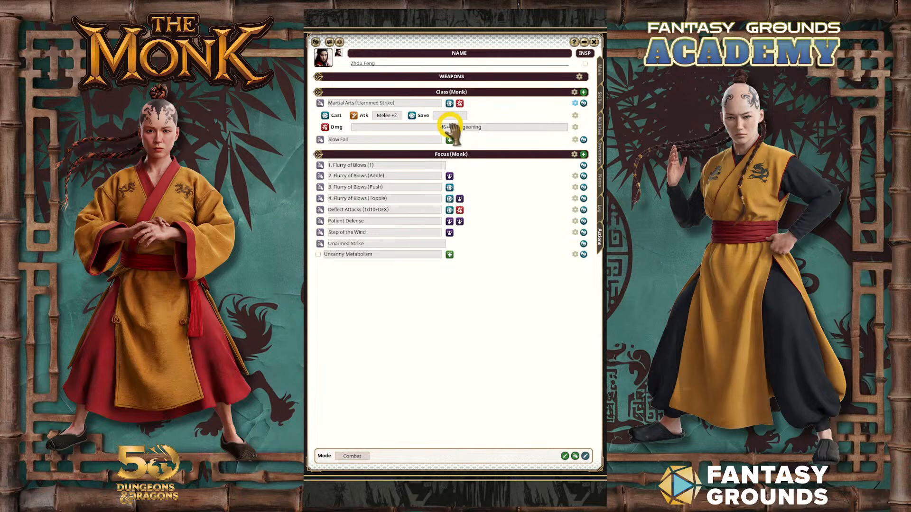
pyautogui.click(575, 127)
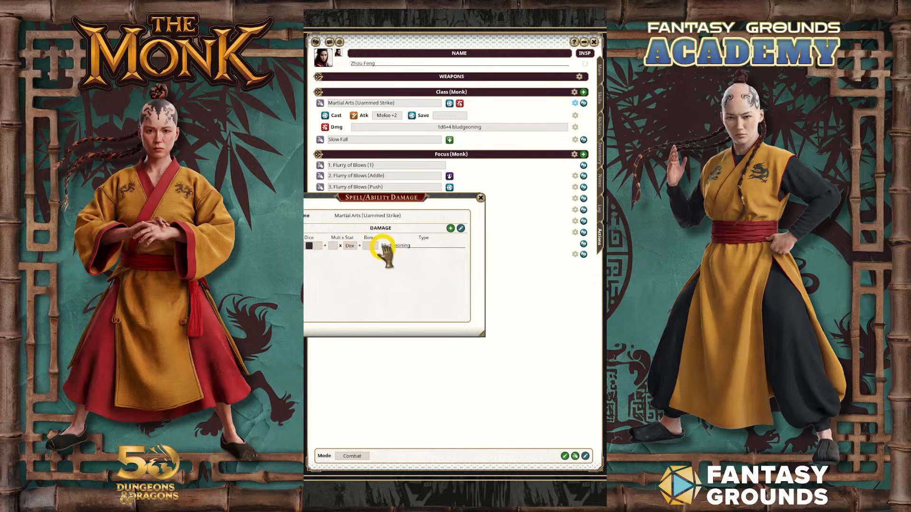
pyautogui.click(481, 197)
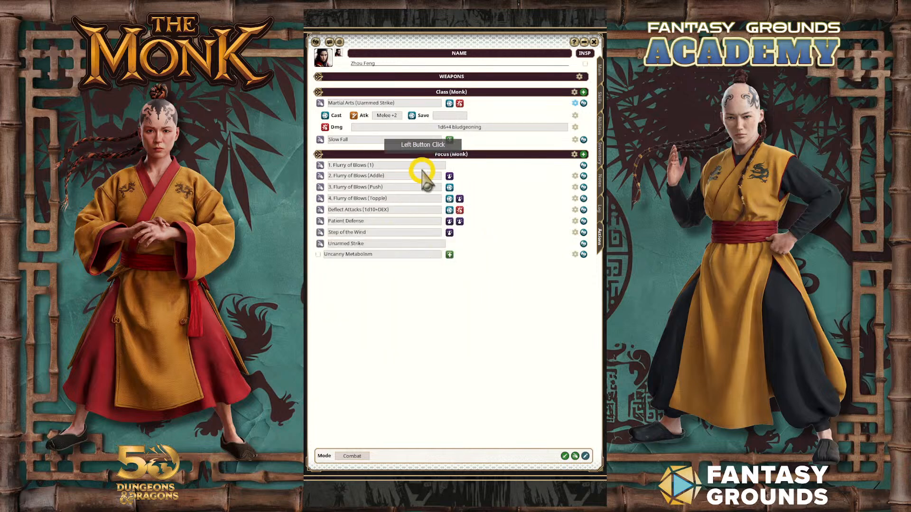
pyautogui.click(574, 103)
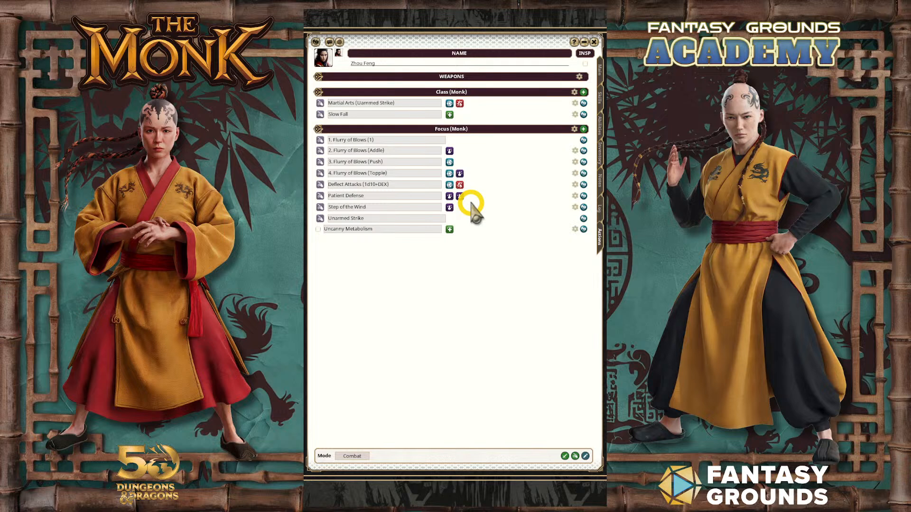
# Step: Review the sheet's main, skills and abilities pages, and read the Resourceful trait
pyautogui.click(599, 70)
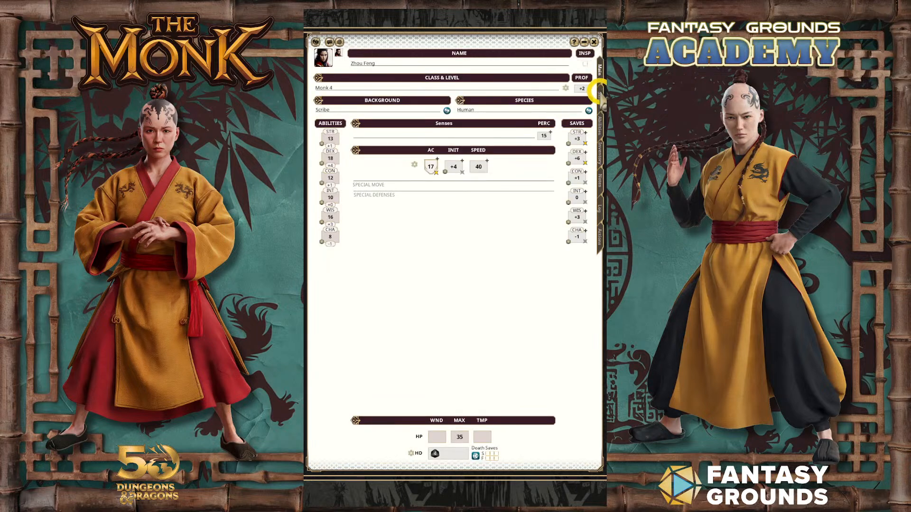
pyautogui.click(599, 92)
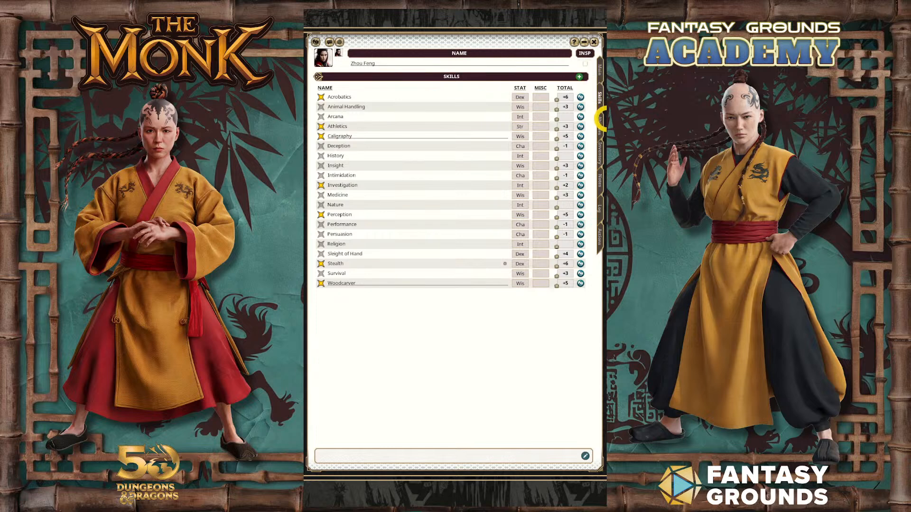
pyautogui.click(599, 125)
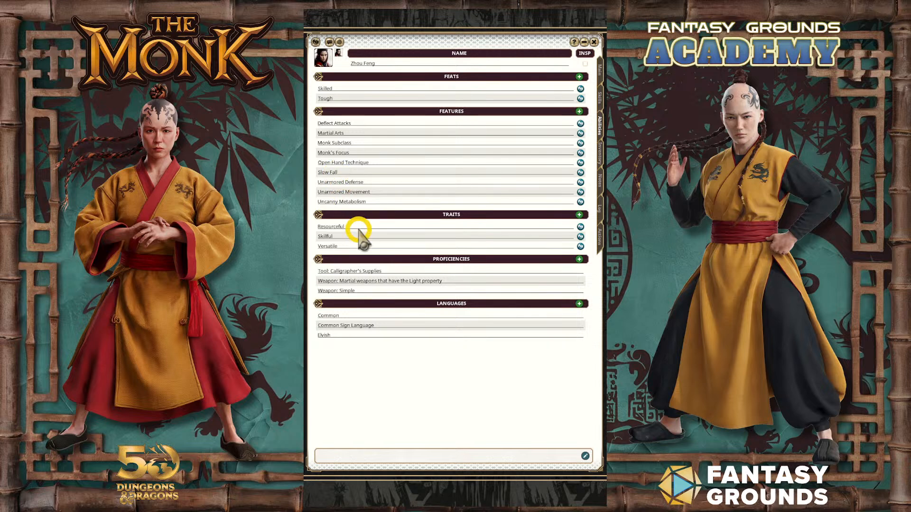
pyautogui.click(580, 227)
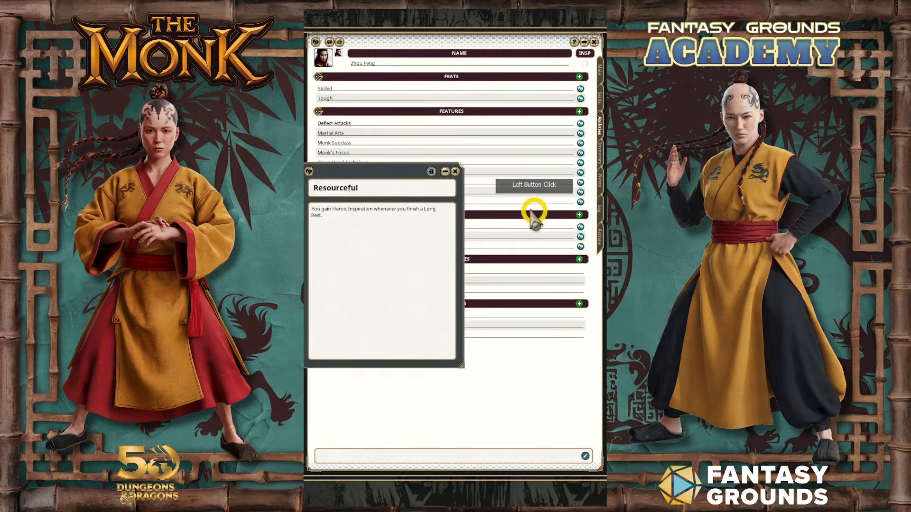
pyautogui.click(458, 174)
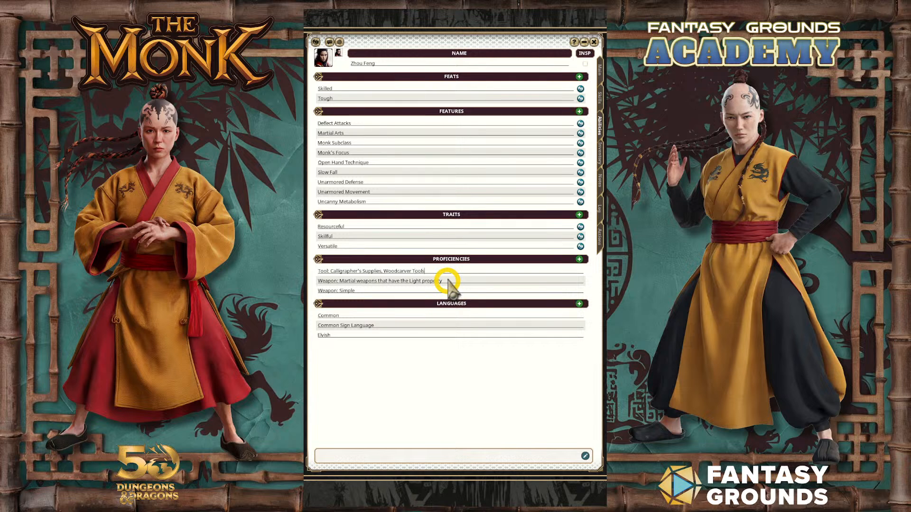
# Step: Complete the tool proficiency entry so it reads "Tool: Calligrapher's Supplies, Woodcarver's Tools"
pyautogui.click(412, 273)
pyautogui.click(357, 293)
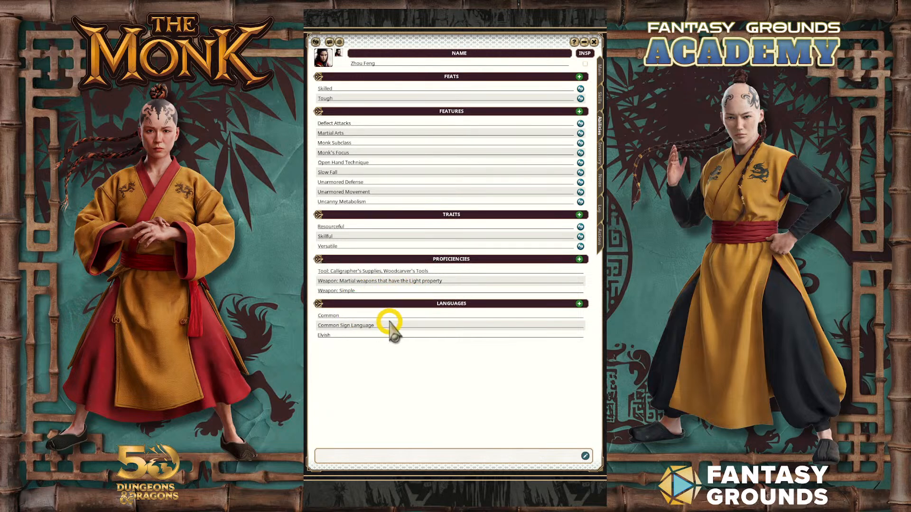
pyautogui.click(356, 328)
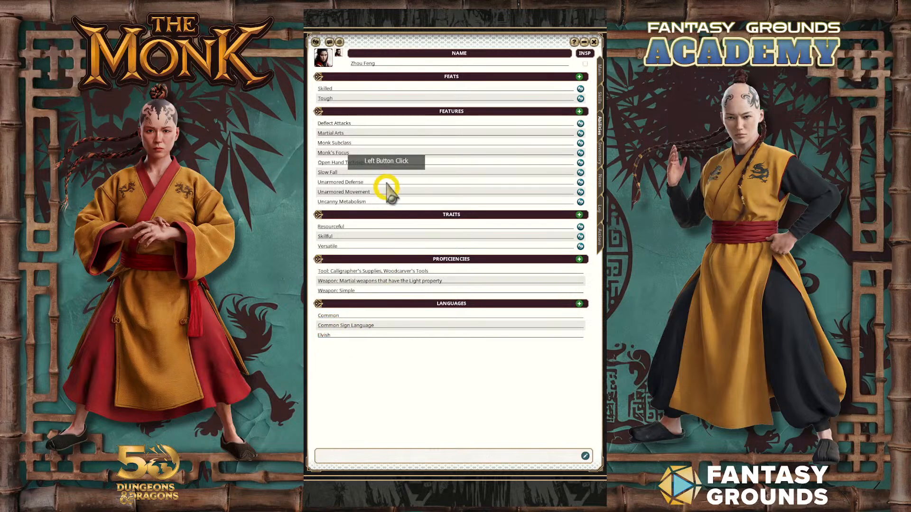
# Step: Check the character's inventory and adventure log, and return to the actions list
pyautogui.click(599, 153)
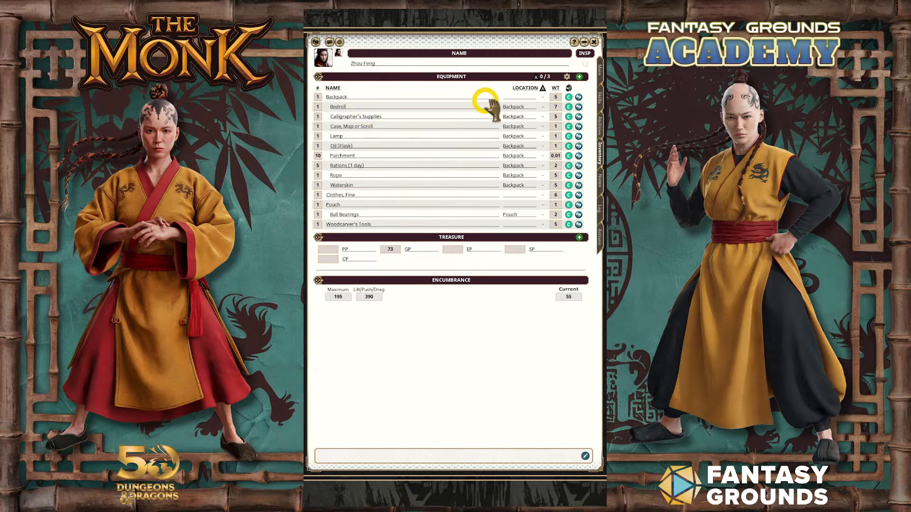
pyautogui.click(599, 208)
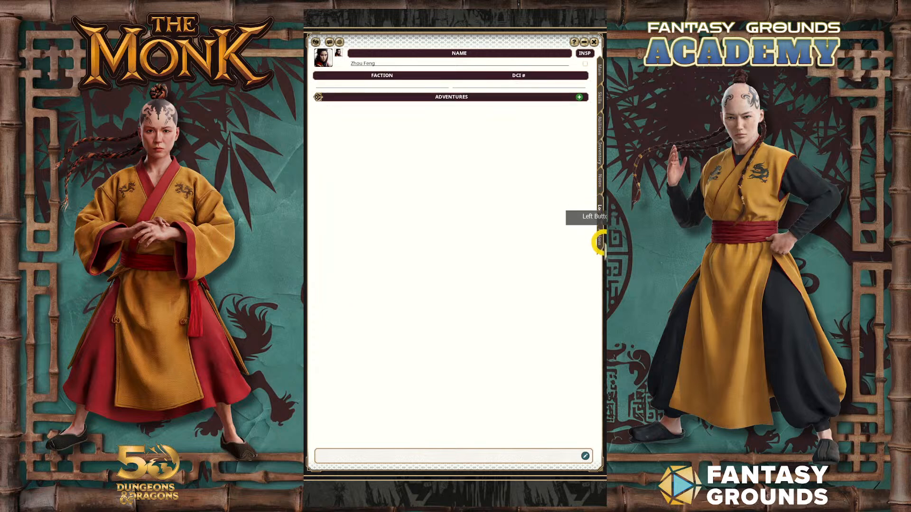
pyautogui.click(599, 242)
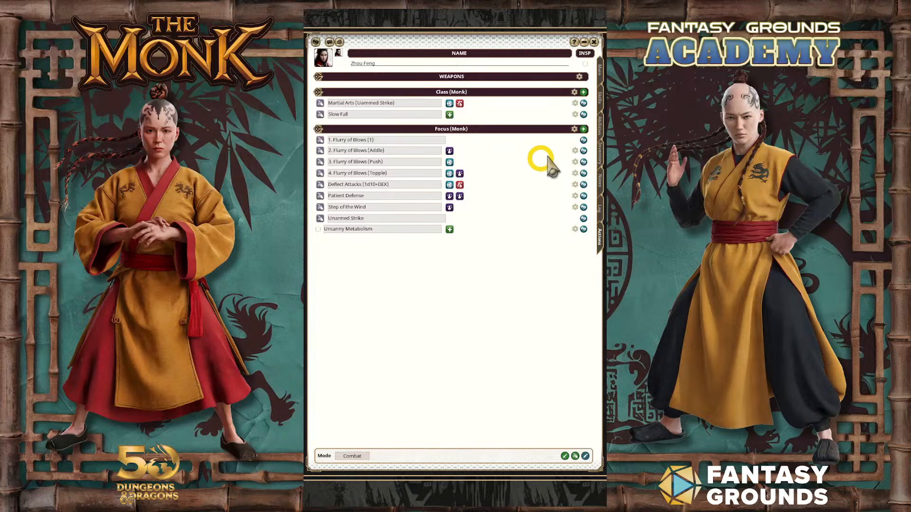
# Step: Open the 1. Flurry of Blows (1) record, read the Focus Point rules in its description and close it
pyautogui.click(584, 140)
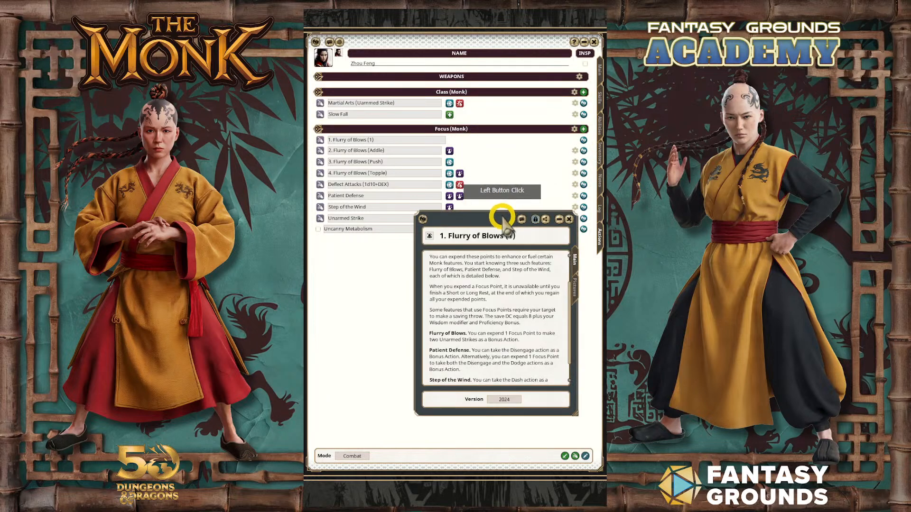
pyautogui.moveTo(518, 255); pyautogui.dragTo(503, 238)
pyautogui.scroll(-1, 507, 297)
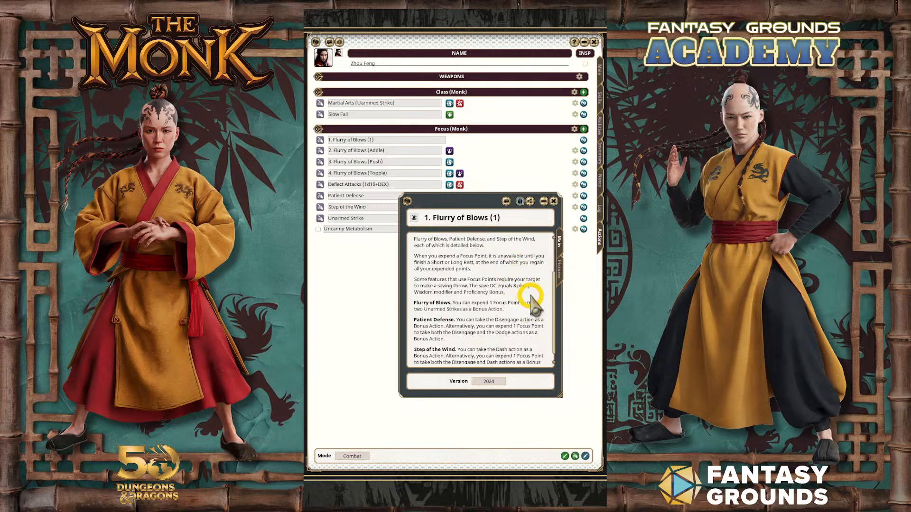
pyautogui.scroll(-1, 531, 298)
pyautogui.scroll(4, 531, 298)
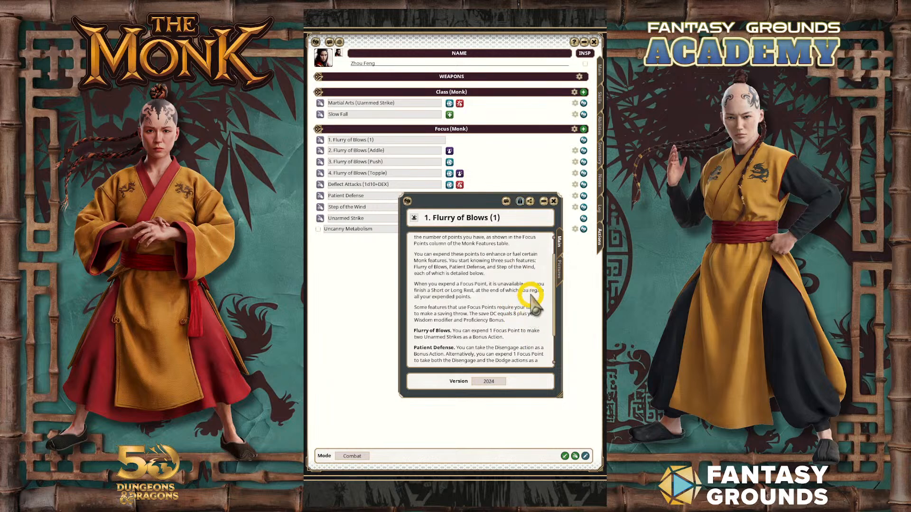
pyautogui.scroll(2, 533, 303)
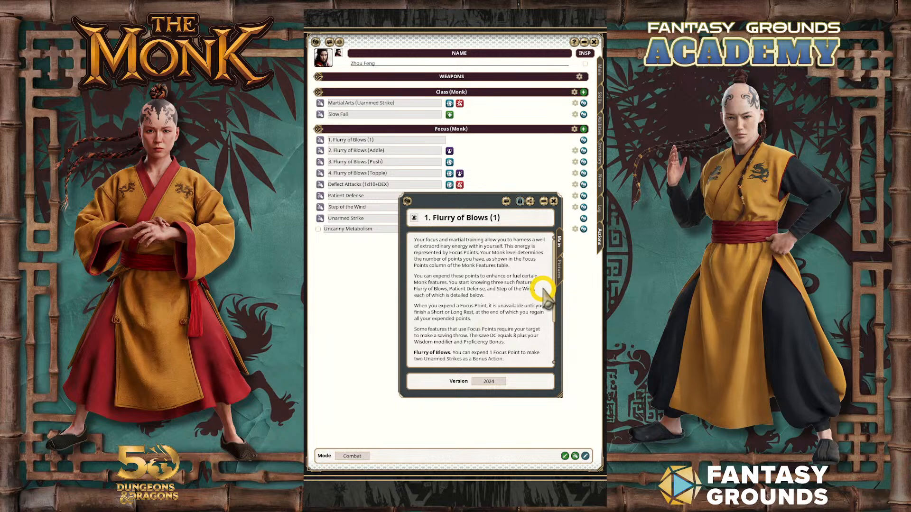
pyautogui.scroll(-3, 544, 297)
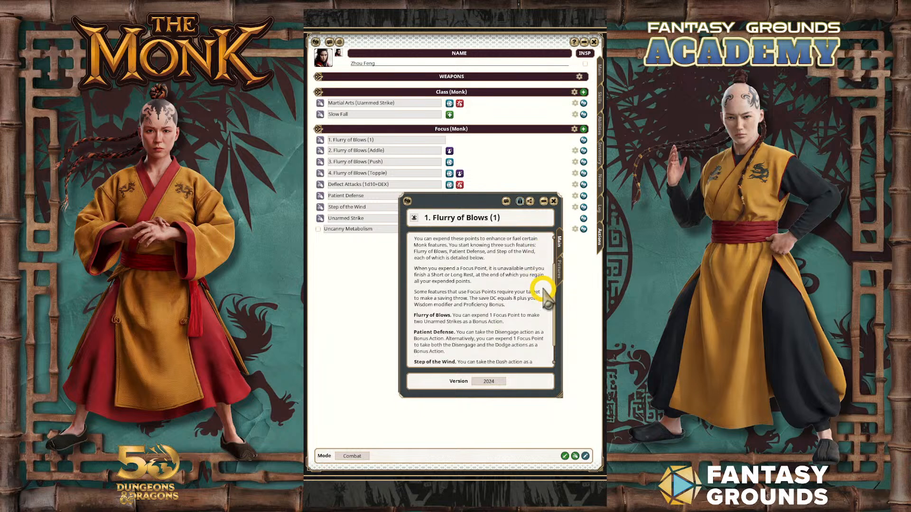
pyautogui.click(553, 201)
pyautogui.click(459, 185)
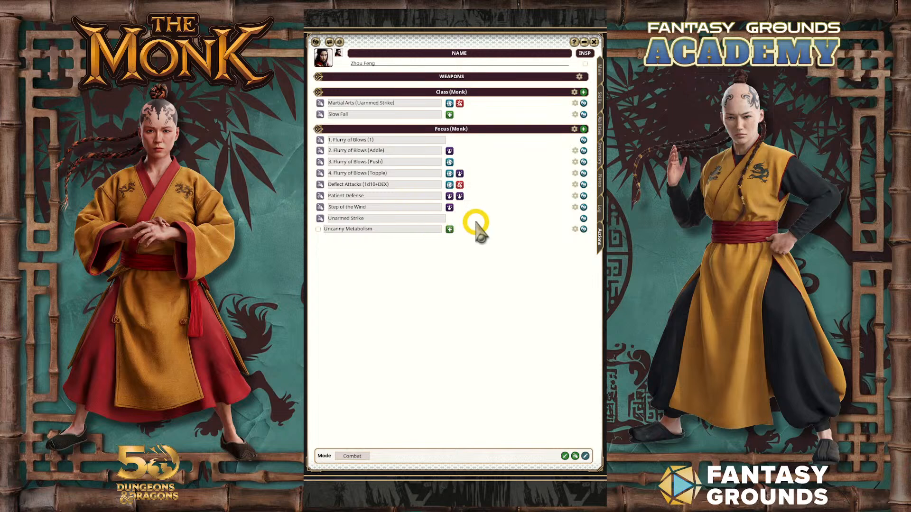
# Step: Check the Unarmed Strike record in the Focus (Monk) group and delete that action from the list
pyautogui.click(584, 218)
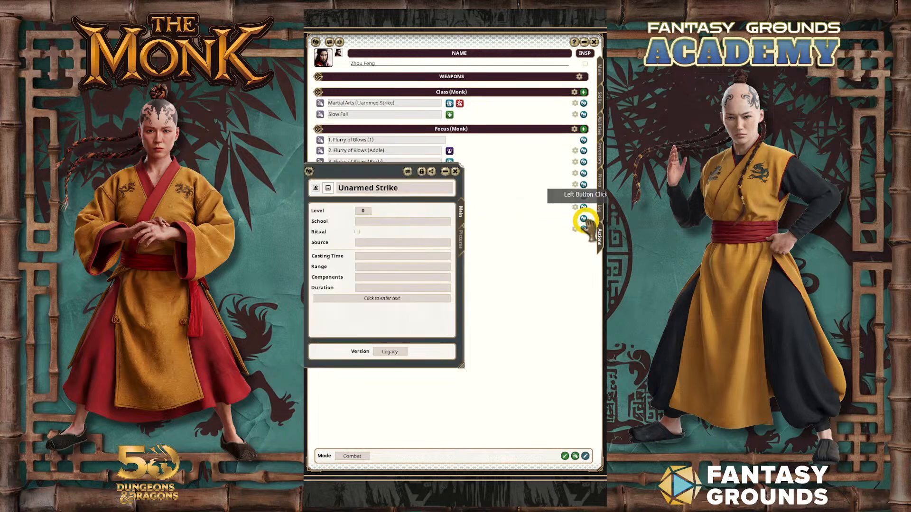
pyautogui.click(449, 174)
pyautogui.rightClick(345, 221)
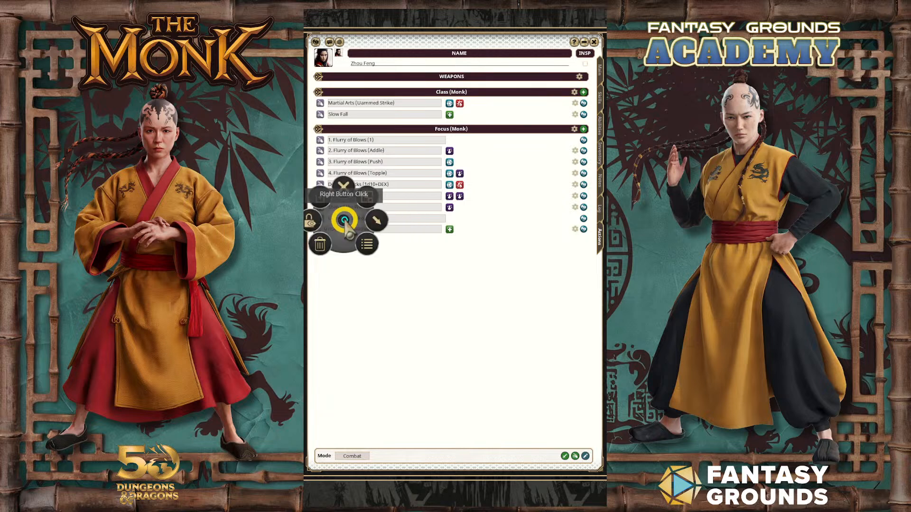
pyautogui.click(319, 244)
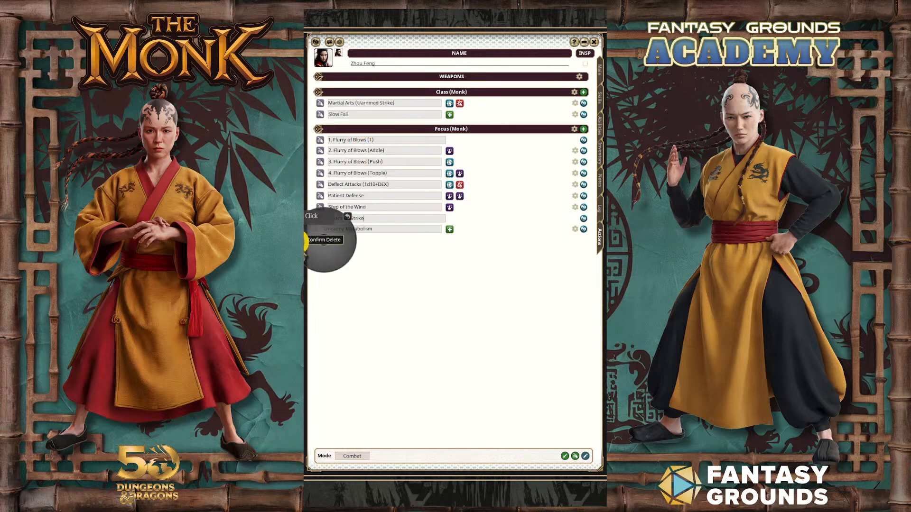
pyautogui.click(324, 241)
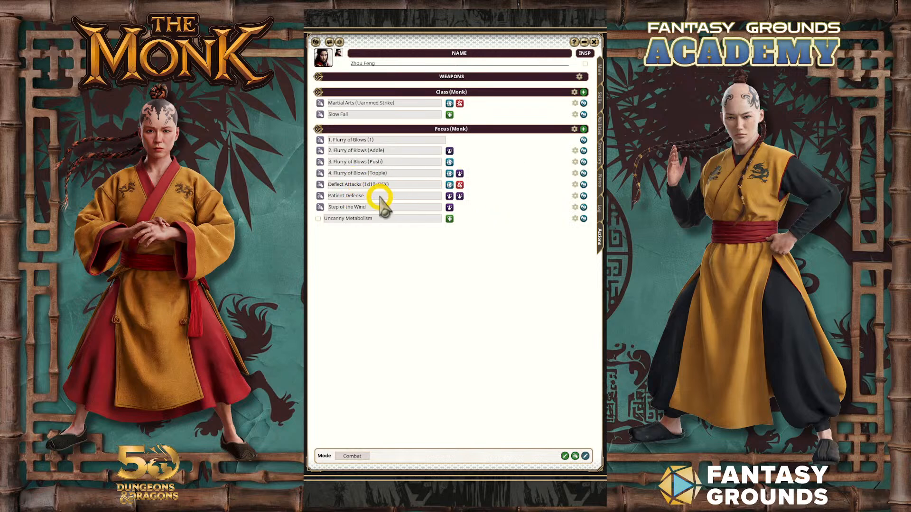
# Step: Open the Patient Defense record, read the Focus Point rules in its description and close it
pyautogui.click(583, 196)
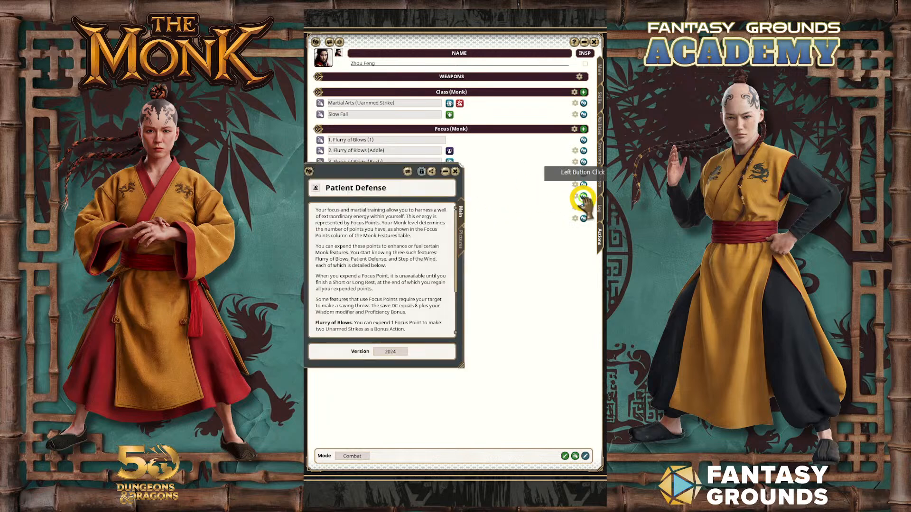
pyautogui.scroll(-3, 446, 268)
pyautogui.scroll(1, 445, 275)
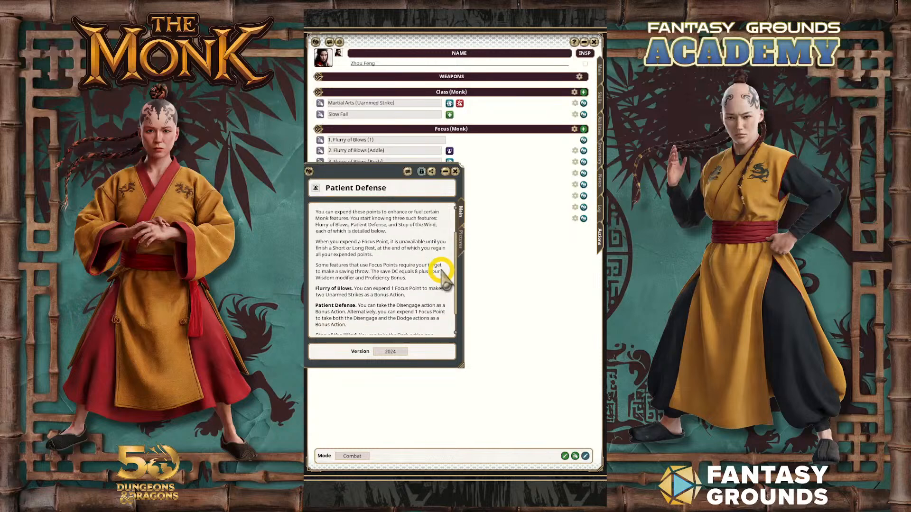
pyautogui.scroll(1, 445, 276)
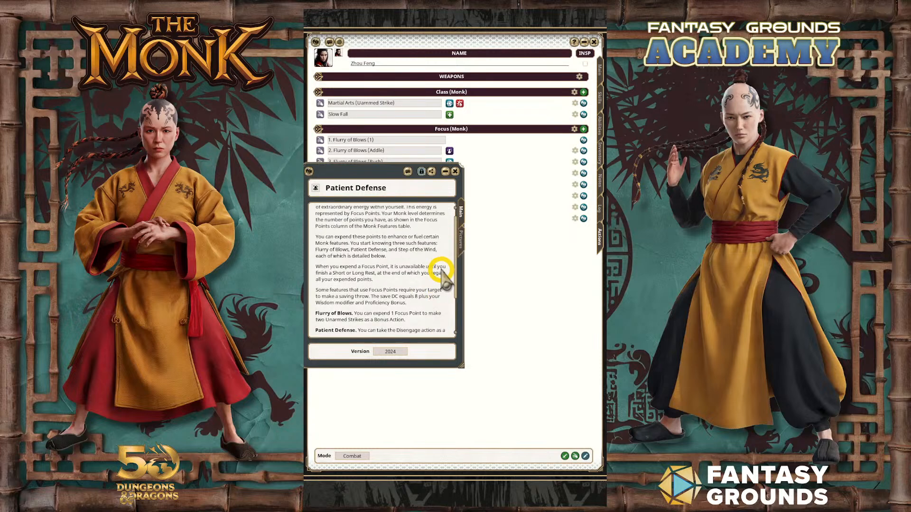
pyautogui.scroll(1, 445, 276)
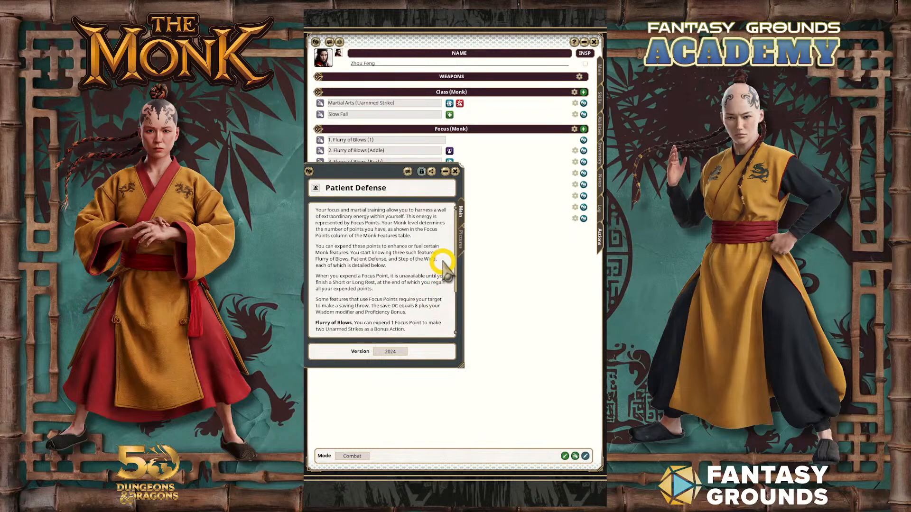
pyautogui.click(456, 171)
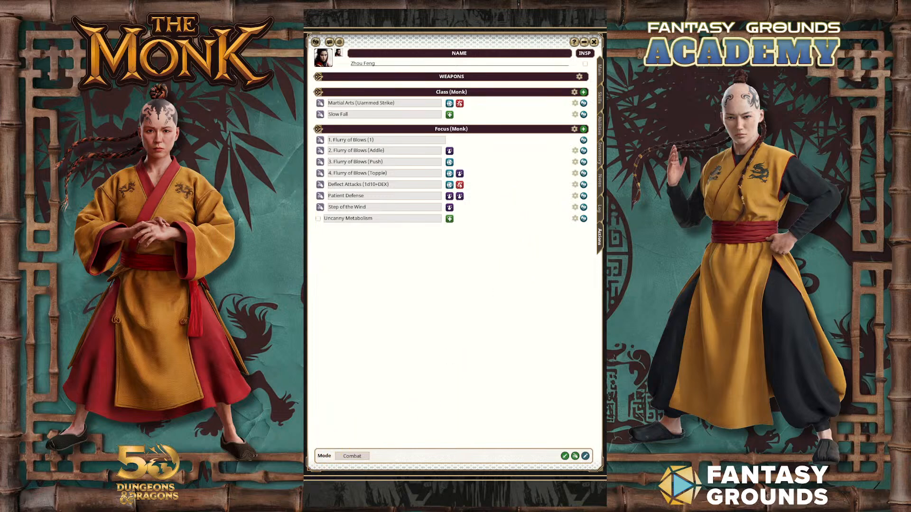
# Step: Open the Monk class record, examine the Focus Points column of the Monk Features table, and move the record clear of the sheet
pyautogui.click(307, 492)
pyautogui.moveTo(596, 191); pyautogui.dragTo(451, 185)
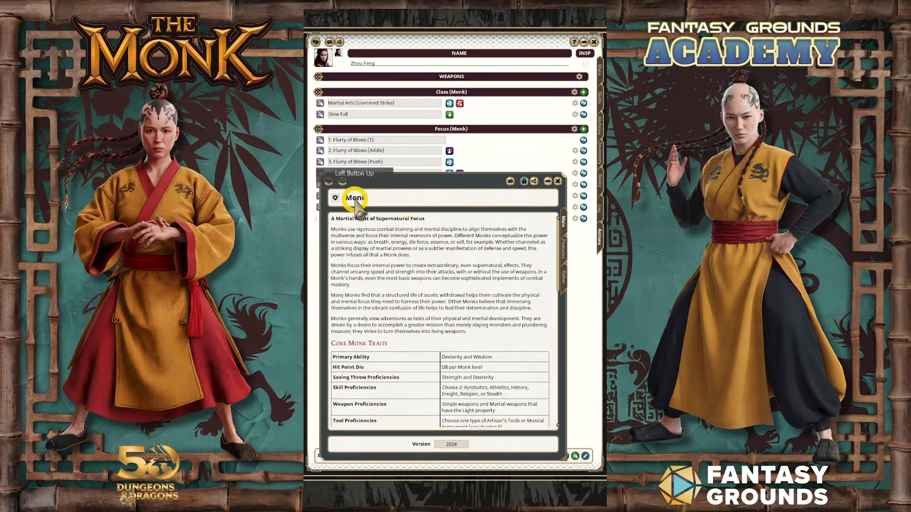
pyautogui.scroll(-3, 491, 368)
pyautogui.scroll(-10, 484, 356)
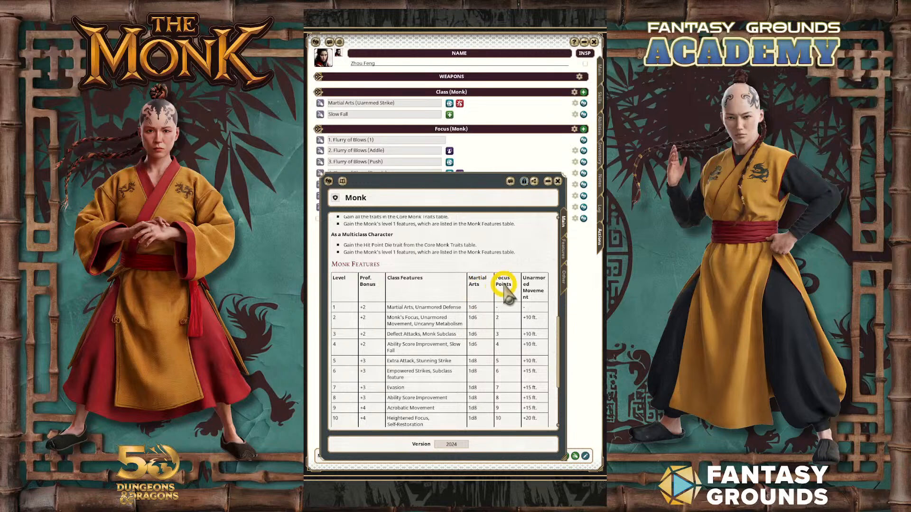
pyautogui.scroll(-2, 503, 304)
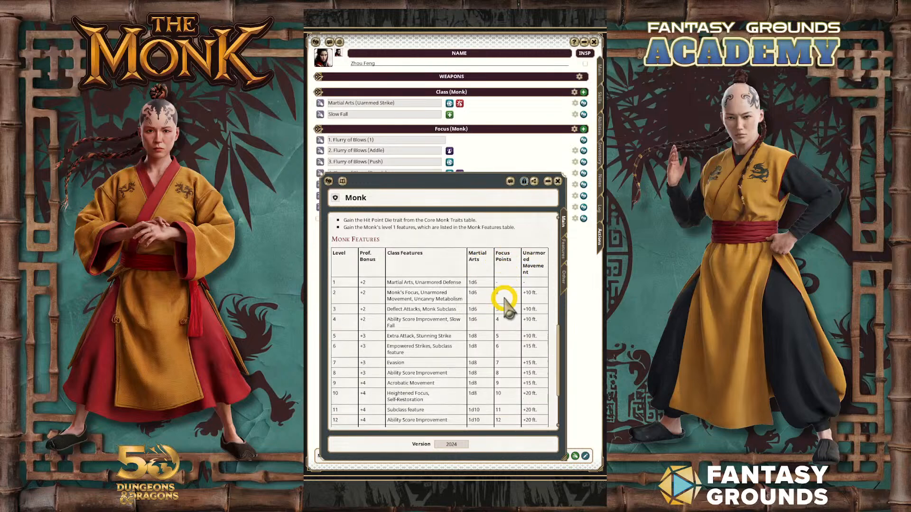
pyautogui.scroll(-1, 488, 268)
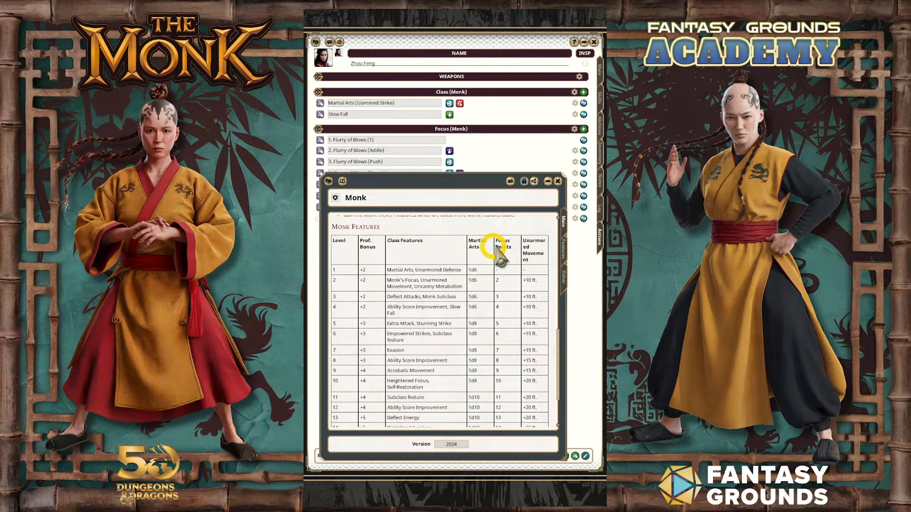
pyautogui.scroll(-2, 499, 302)
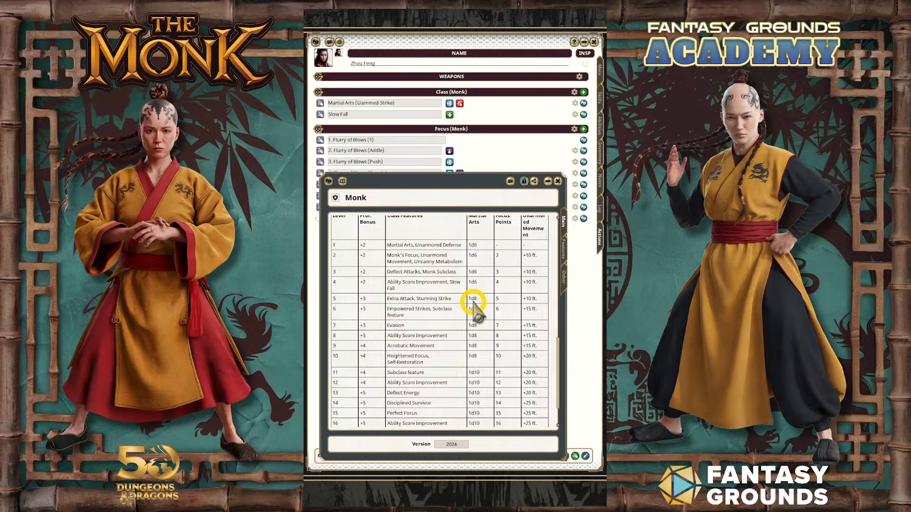
pyautogui.scroll(1, 501, 302)
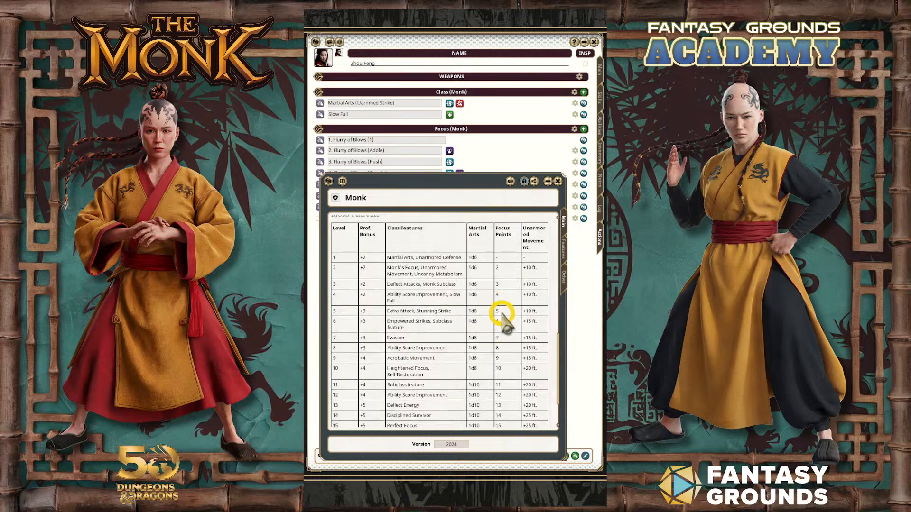
pyautogui.scroll(8, 493, 316)
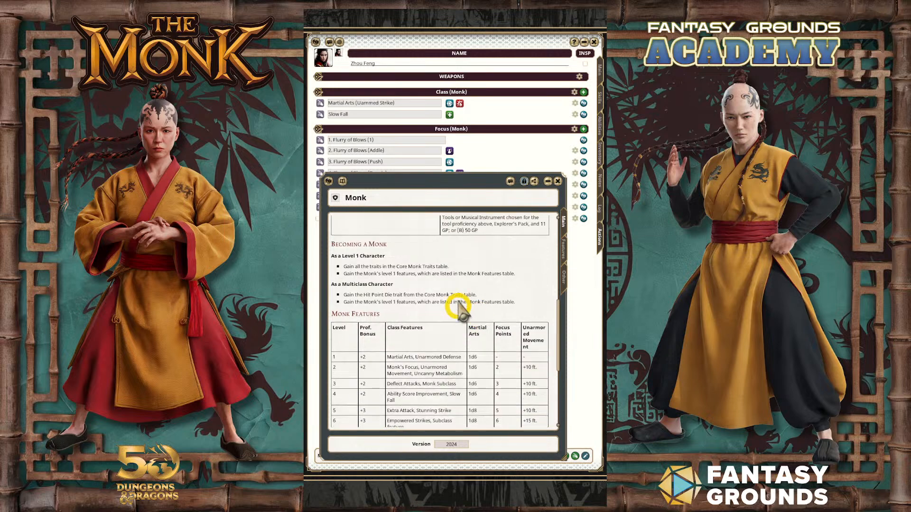
pyautogui.moveTo(385, 180); pyautogui.dragTo(402, 256)
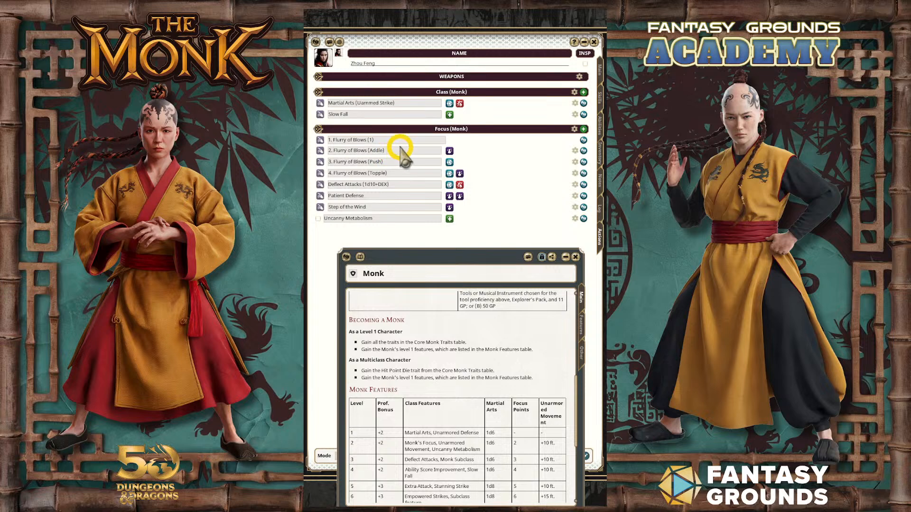
pyautogui.moveTo(443, 261); pyautogui.dragTo(599, 211)
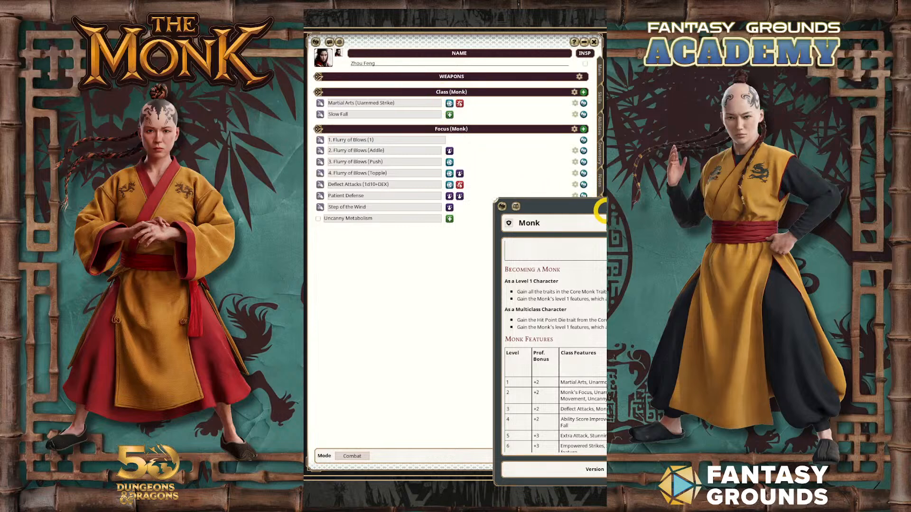
pyautogui.moveTo(604, 211); pyautogui.dragTo(156, 176)
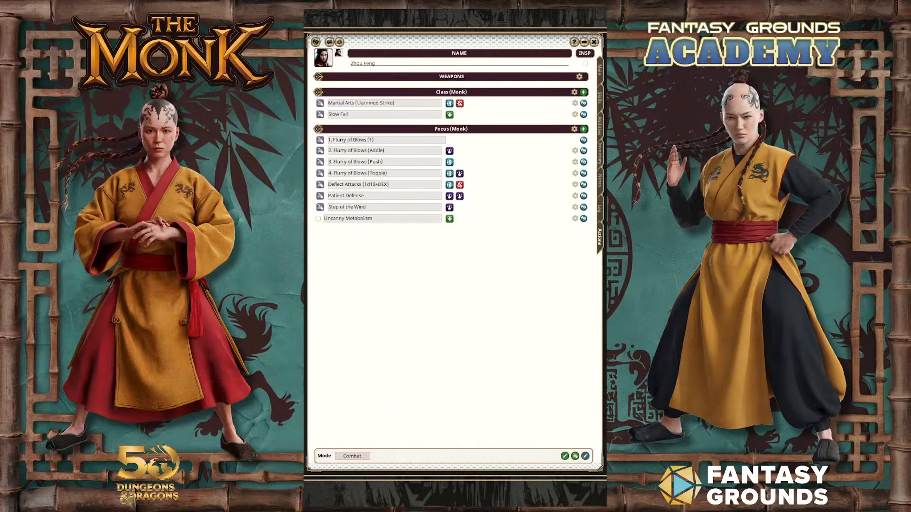
# Step: Add a new power to the actions list and assign it to the Focus (Monk) group
pyautogui.click(353, 457)
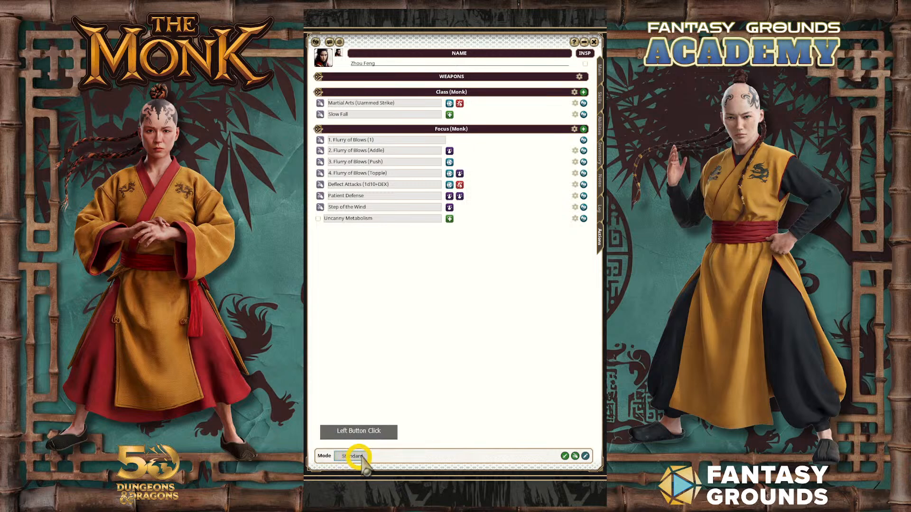
pyautogui.click(585, 456)
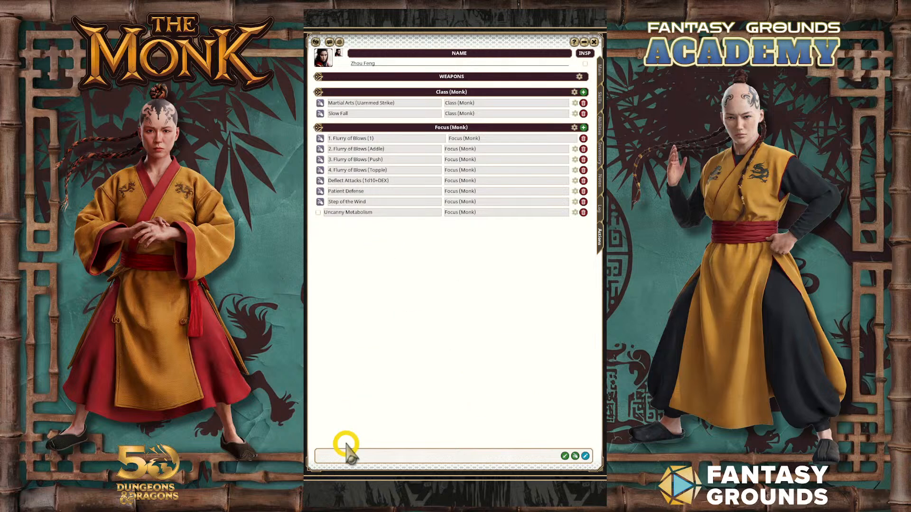
pyautogui.click(576, 456)
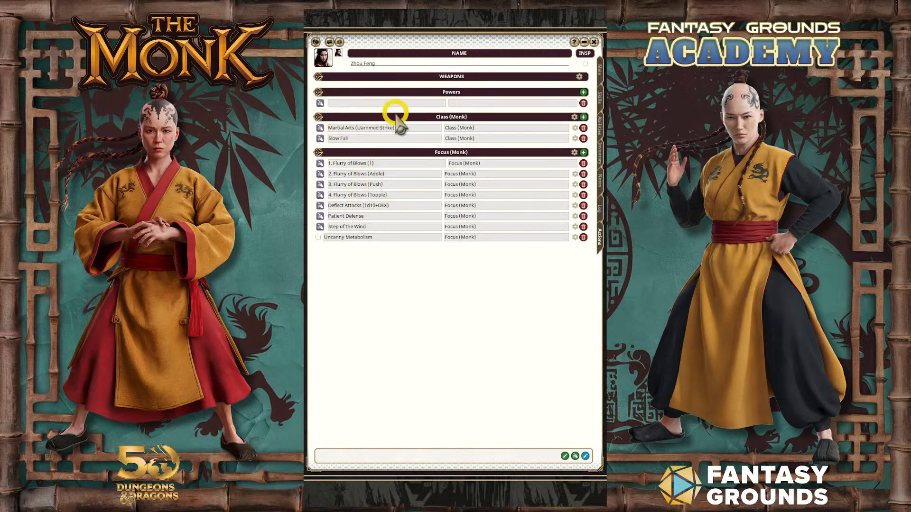
pyautogui.moveTo(499, 165); pyautogui.dragTo(446, 164)
pyautogui.hotkey('ctrl', 'c')
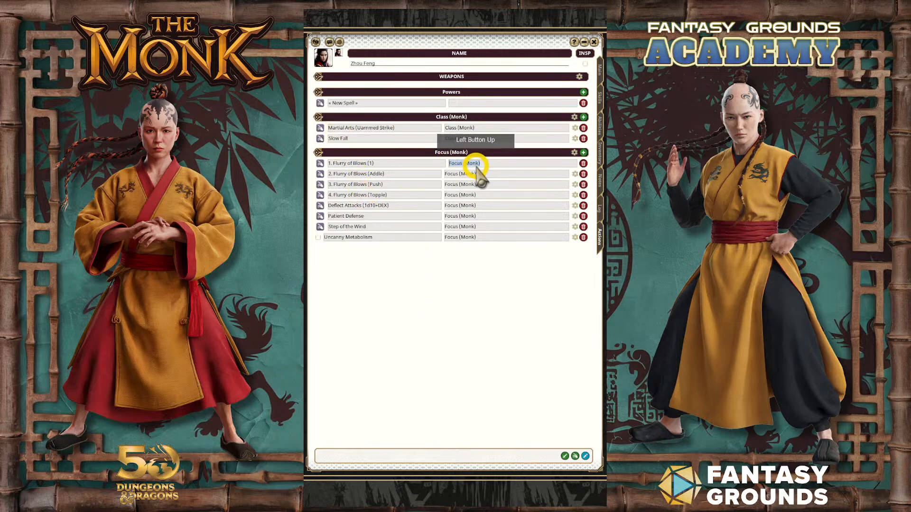
pyautogui.click(472, 103)
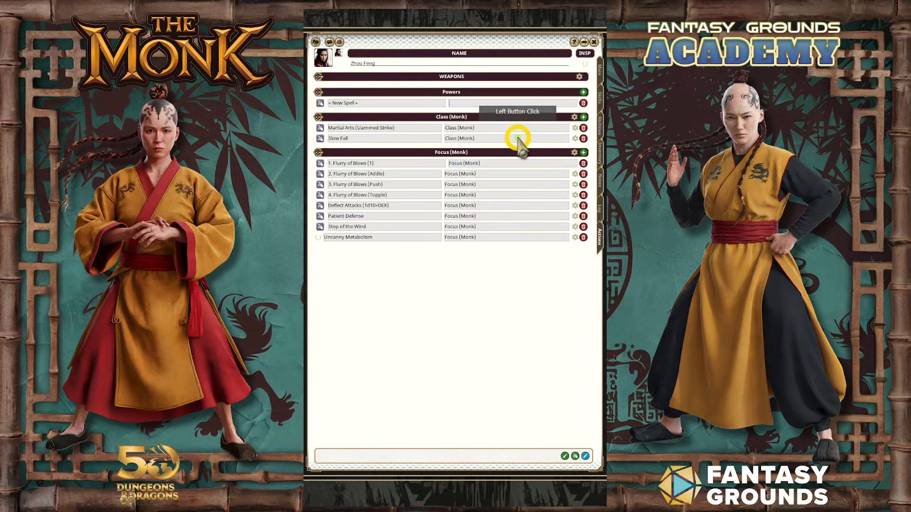
pyautogui.hotkey('ctrl', 'v')
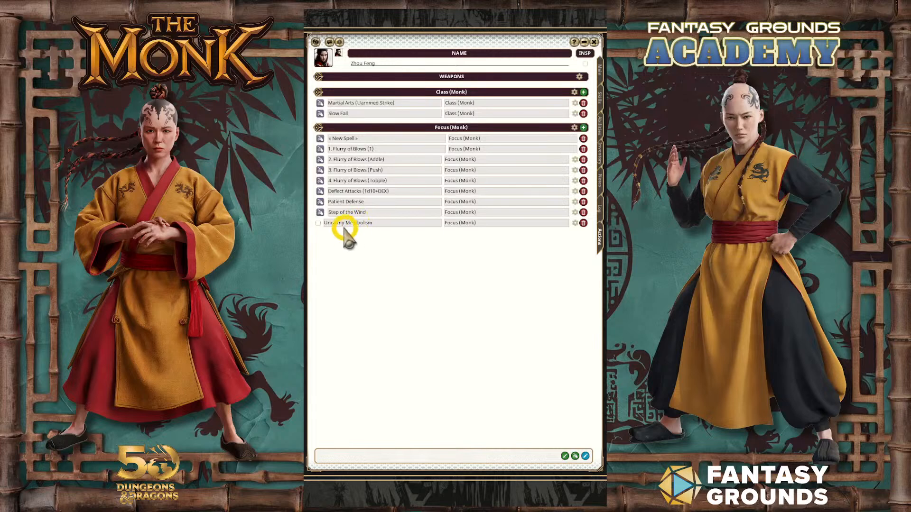
# Step: Name the new power in the Focus (Monk) group "Focus Points"
pyautogui.click(379, 138)
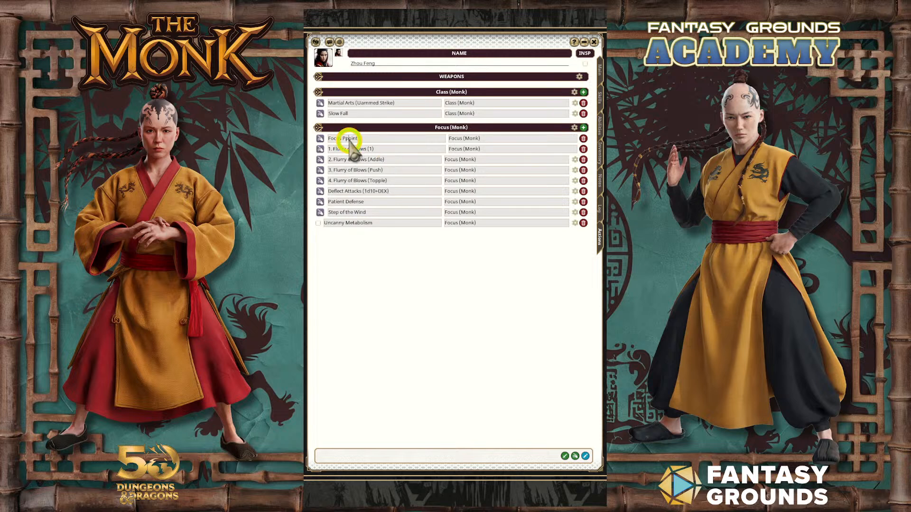
pyautogui.click(372, 148)
pyautogui.click(400, 148)
pyautogui.click(372, 146)
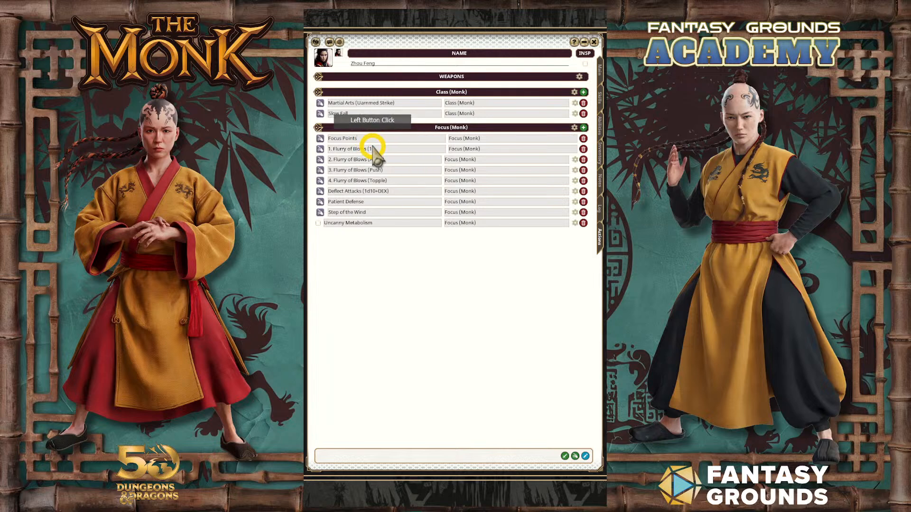
# Step: In Preparation mode, give the Focus Points power 4 uses with the recovery period set to Rest
pyautogui.click(586, 456)
pyautogui.click(352, 456)
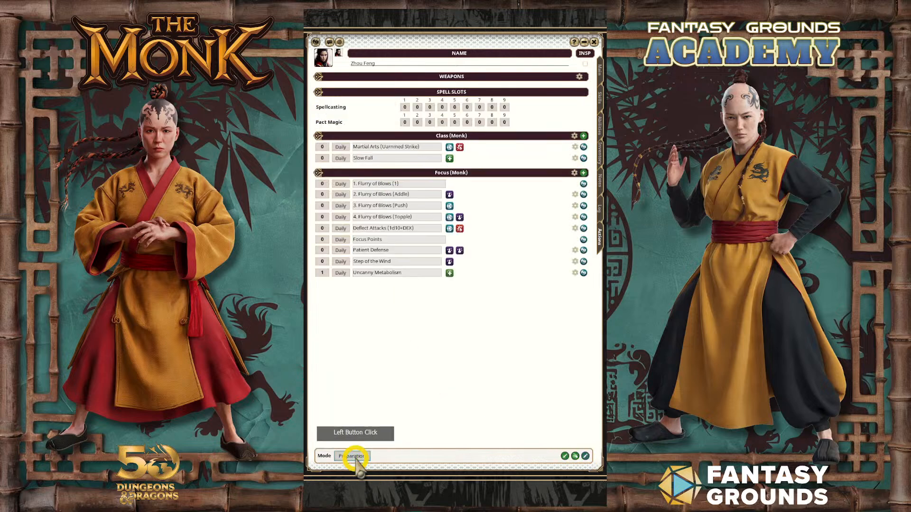
pyautogui.click(373, 371)
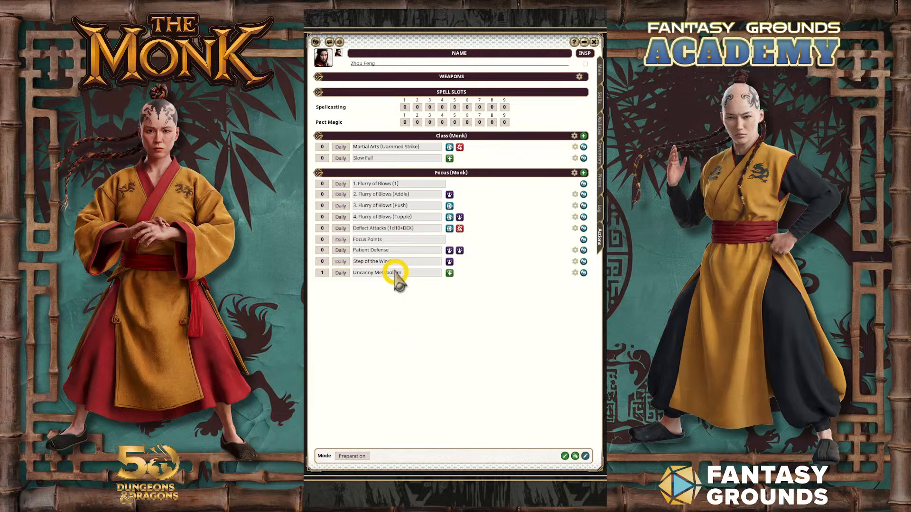
pyautogui.click(326, 241)
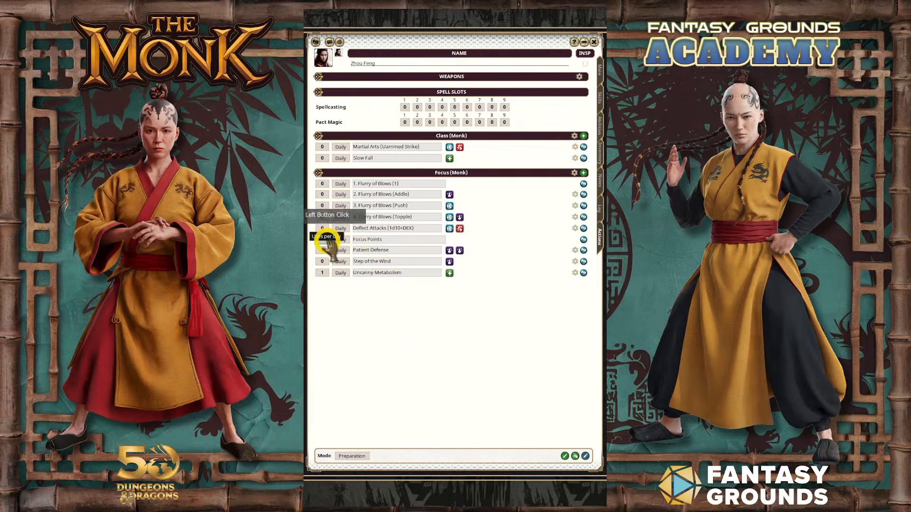
pyautogui.write('4')
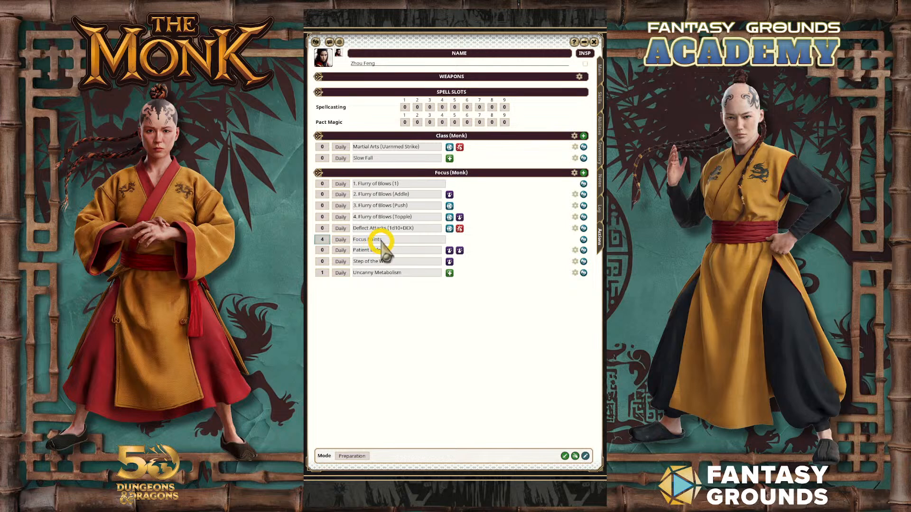
pyautogui.click(341, 241)
pyautogui.click(482, 275)
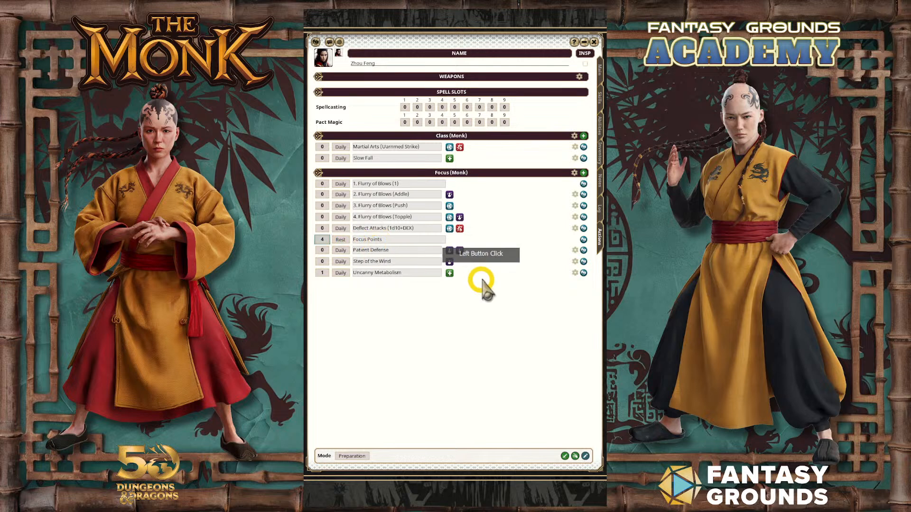
# Step: Move the sheet clear of the Monk class record and add a link to that record in the Focus Points power's description
pyautogui.moveTo(304, 161); pyautogui.dragTo(728, 164)
pyautogui.click(458, 37)
pyautogui.moveTo(458, 37); pyautogui.dragTo(349, 34)
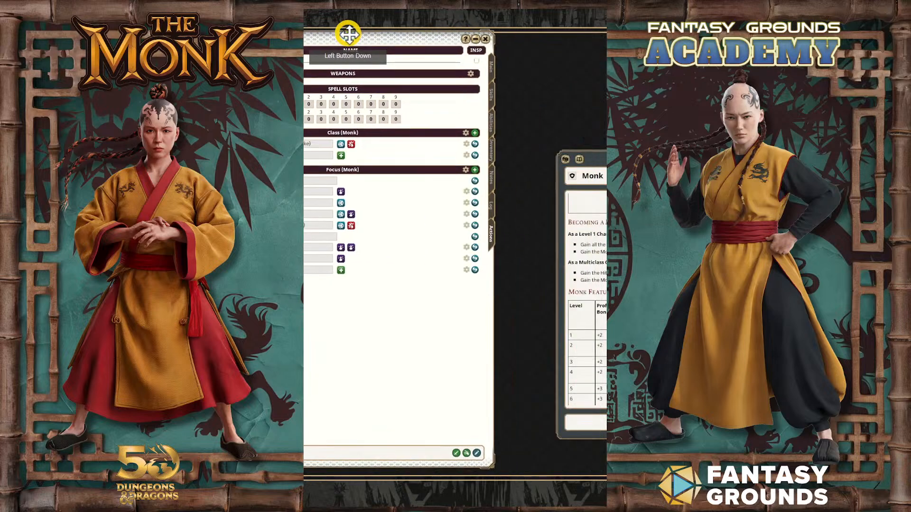
pyautogui.click(475, 237)
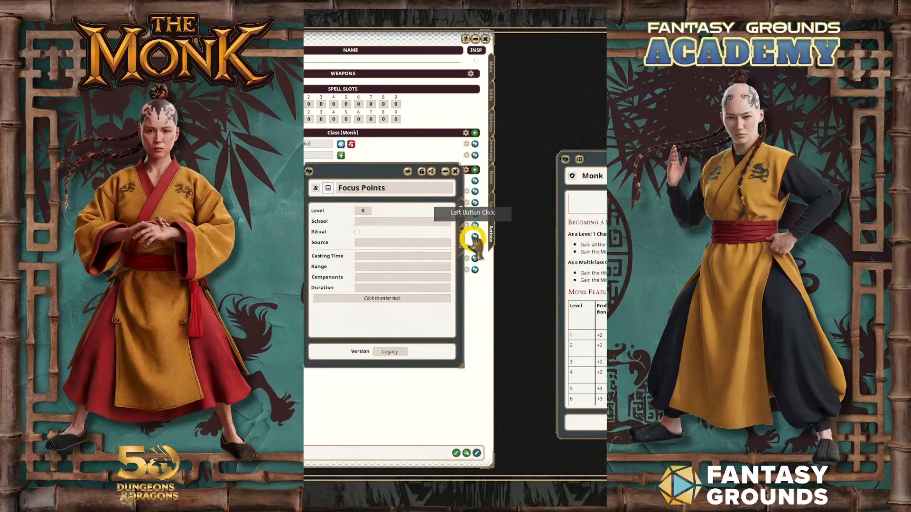
pyautogui.click(386, 299)
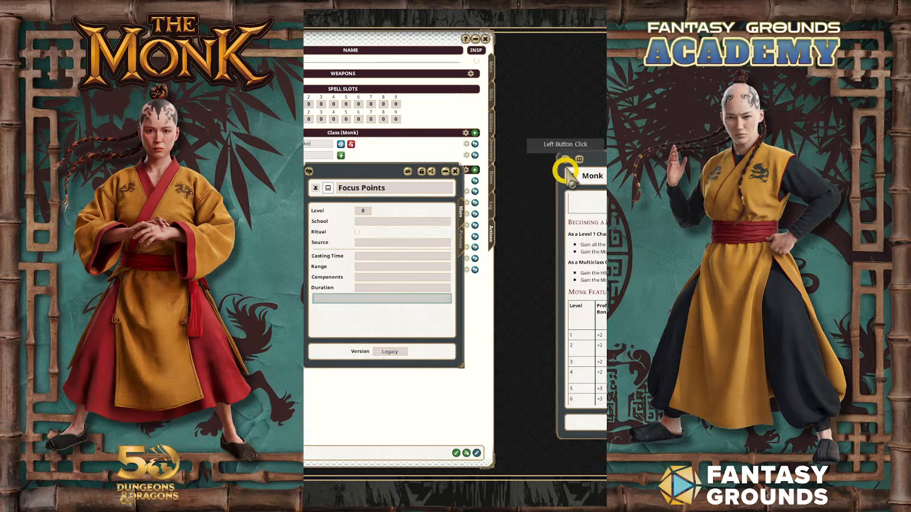
pyautogui.moveTo(566, 160); pyautogui.dragTo(382, 296)
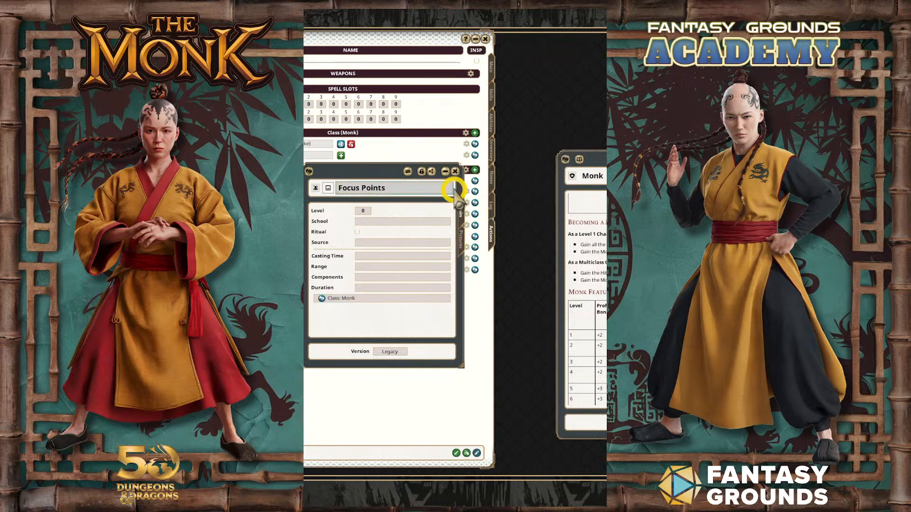
# Step: Examine the Monk class record from its introduction through the Monk Features table, and close the record
pyautogui.moveTo(678, 155); pyautogui.dragTo(622, 135)
pyautogui.scroll(8, 560, 282)
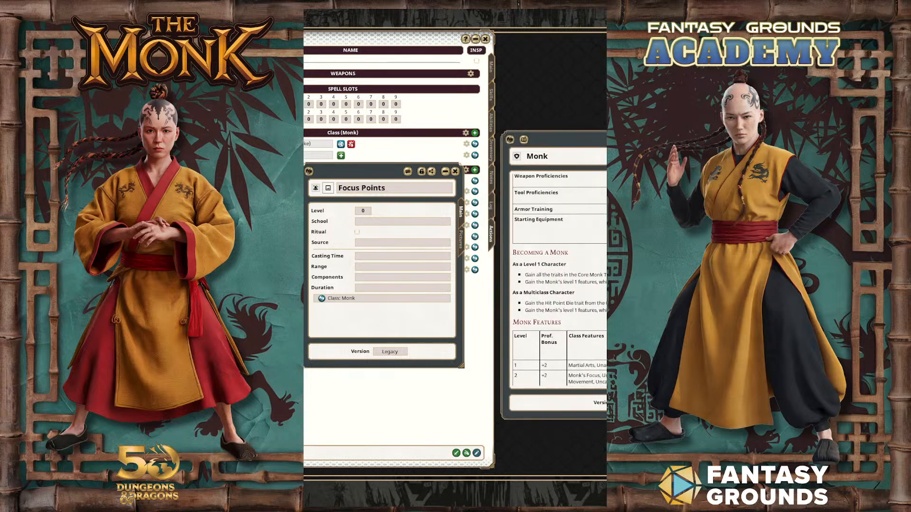
pyautogui.scroll(4, 560, 282)
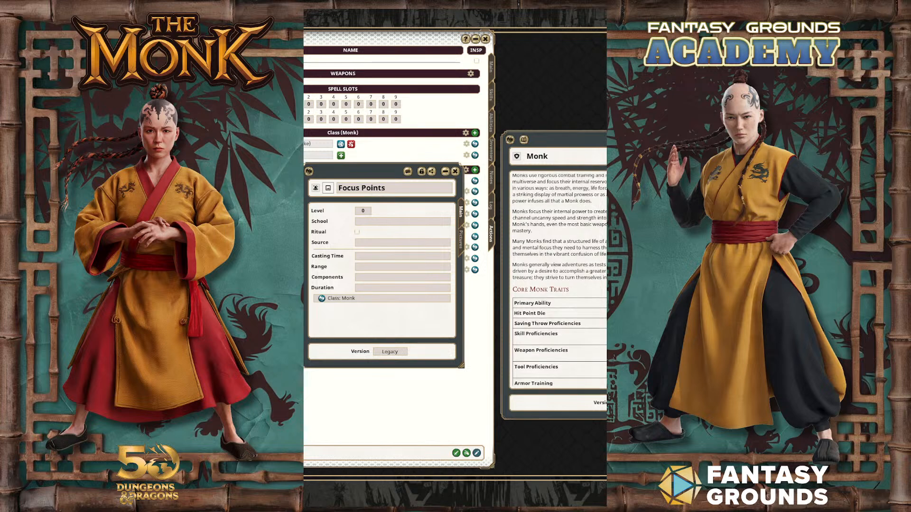
pyautogui.scroll(-10, 560, 282)
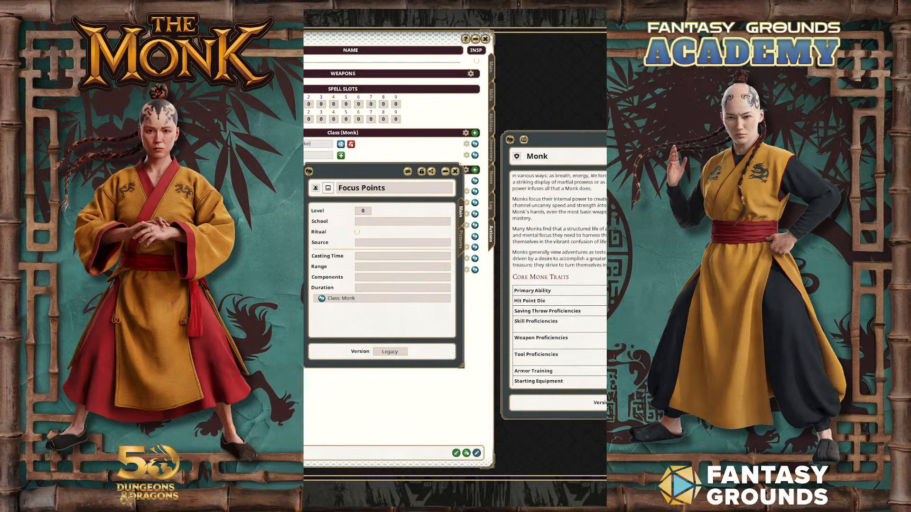
pyautogui.scroll(-10, 560, 282)
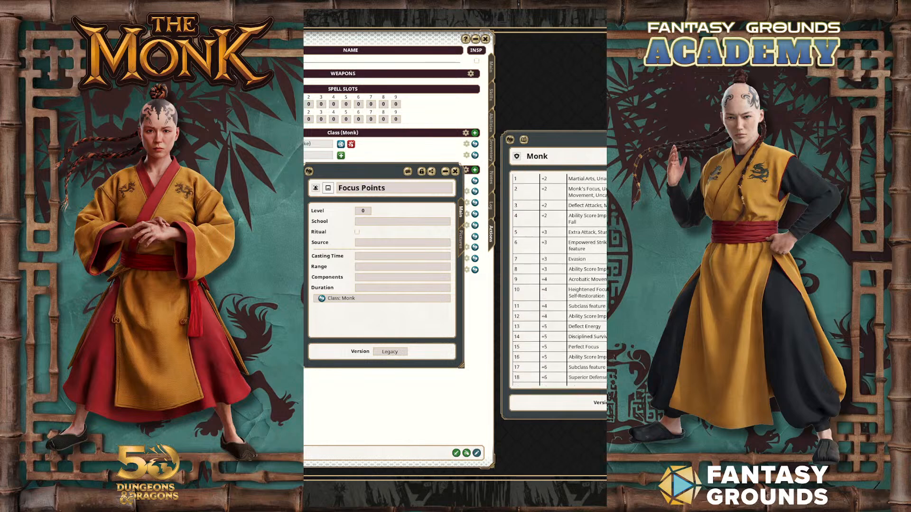
pyautogui.click(738, 139)
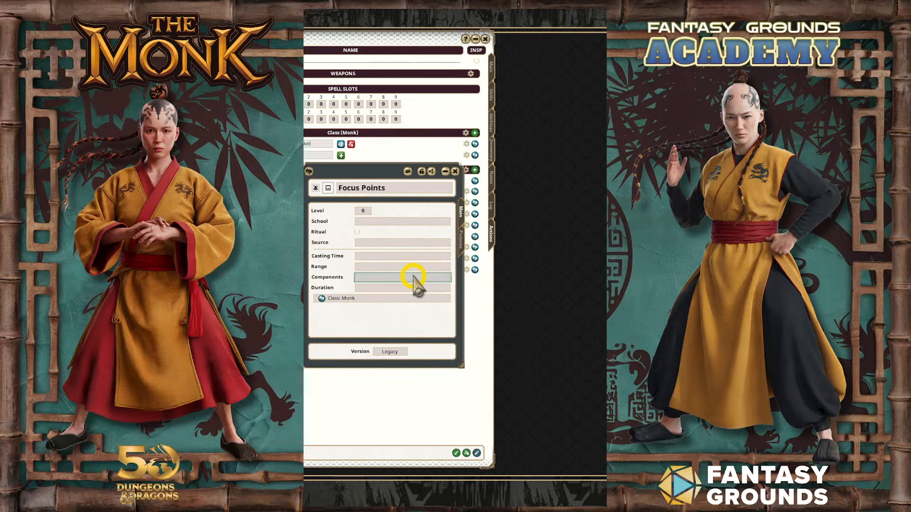
# Step: Try the class link in the Focus Points description, close the power's record, and bring the full character sheet back into view
pyautogui.click(321, 299)
pyautogui.click(321, 298)
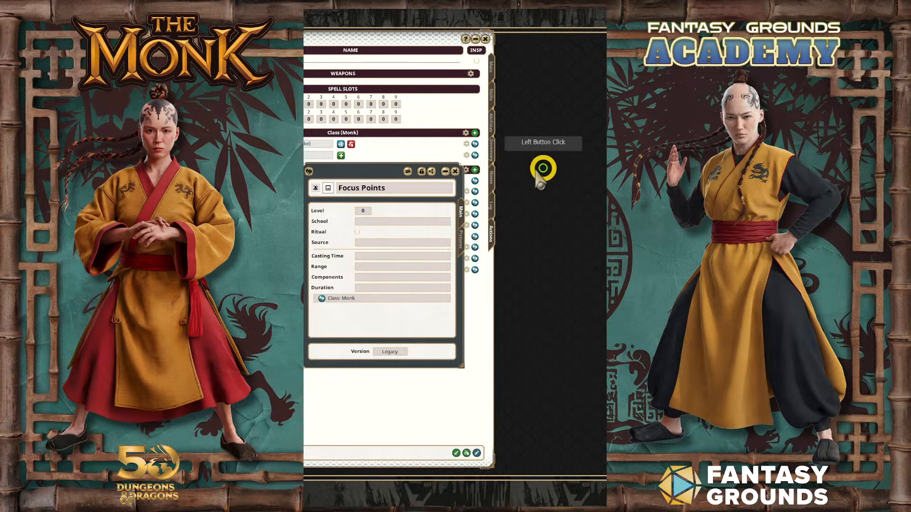
pyautogui.moveTo(398, 177); pyautogui.dragTo(602, 182)
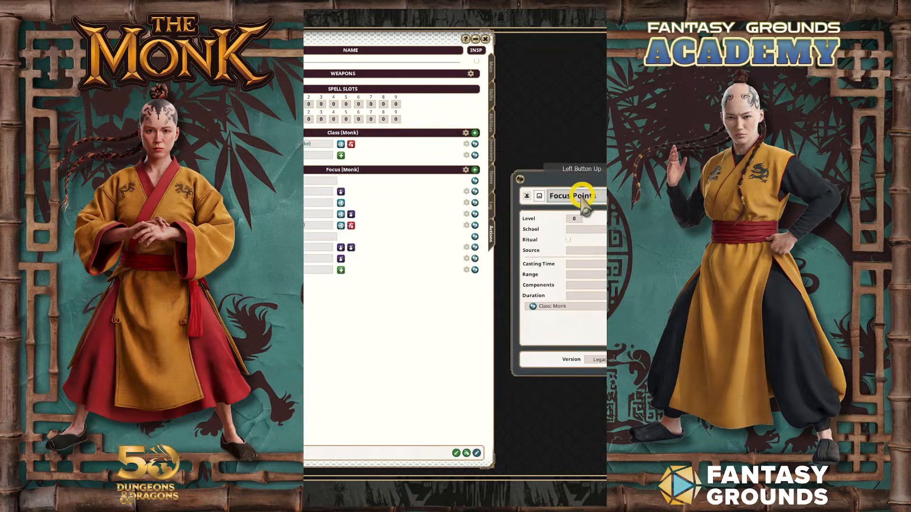
pyautogui.moveTo(550, 184); pyautogui.dragTo(354, 264)
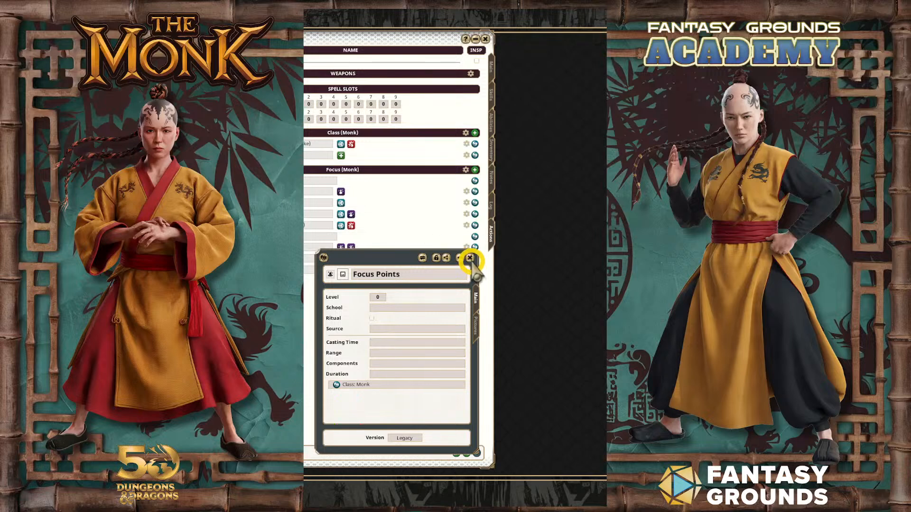
pyautogui.click(469, 259)
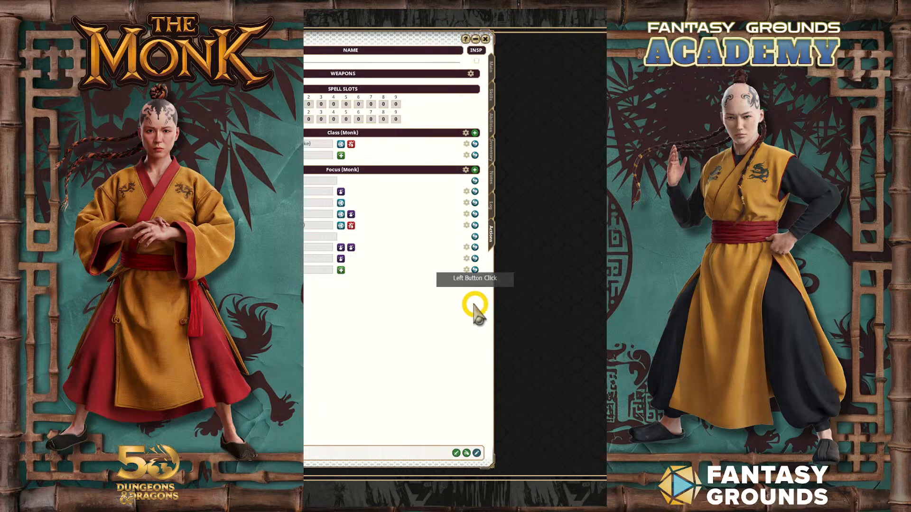
pyautogui.moveTo(349, 296); pyautogui.dragTo(458, 301)
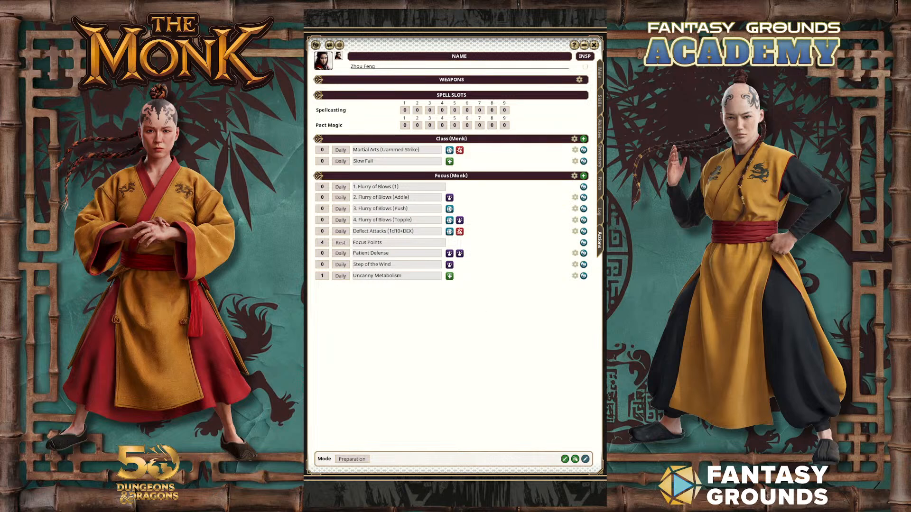
# Step: Open the Dungeons & Dragons Player's Handbook from the campaign books and browse its chapter list
pyautogui.moveTo(693, 152); pyautogui.dragTo(449, 189)
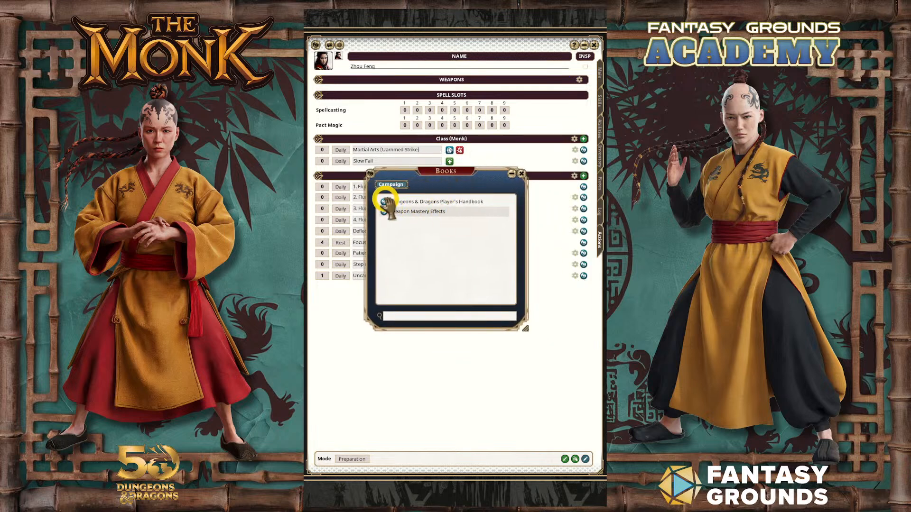
pyautogui.click(536, 279)
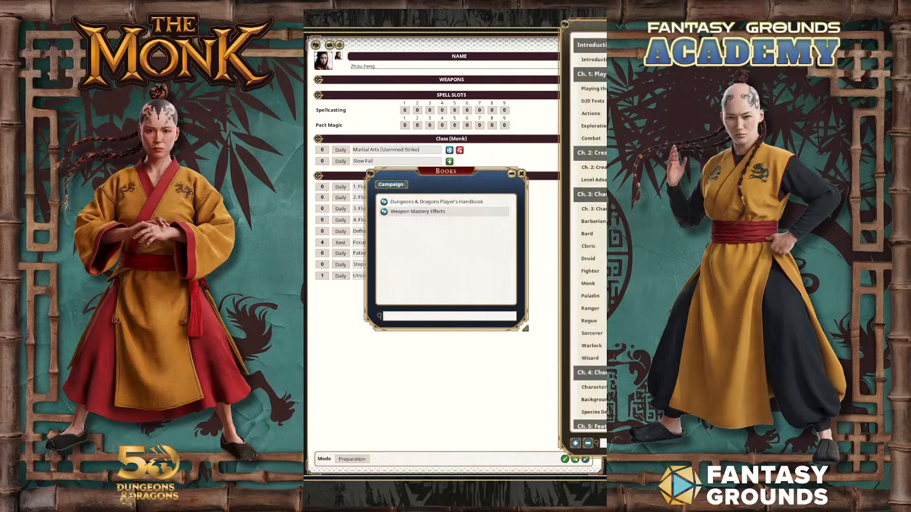
pyautogui.moveTo(720, 23); pyautogui.dragTo(494, 38)
pyautogui.scroll(-3, 408, 320)
pyautogui.scroll(-5, 409, 322)
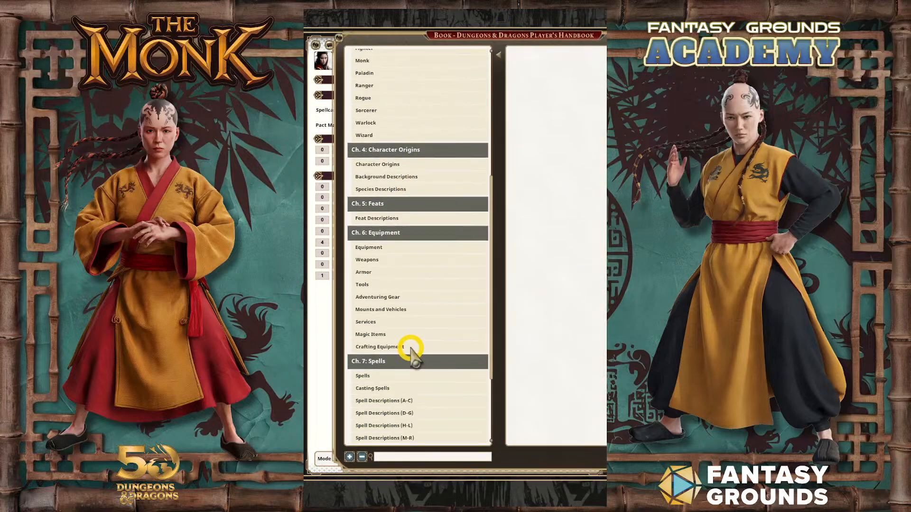
# Step: Search the Player's Handbook for "Monk", and close both the book and the books list
pyautogui.click(410, 456)
pyautogui.write('Monk')
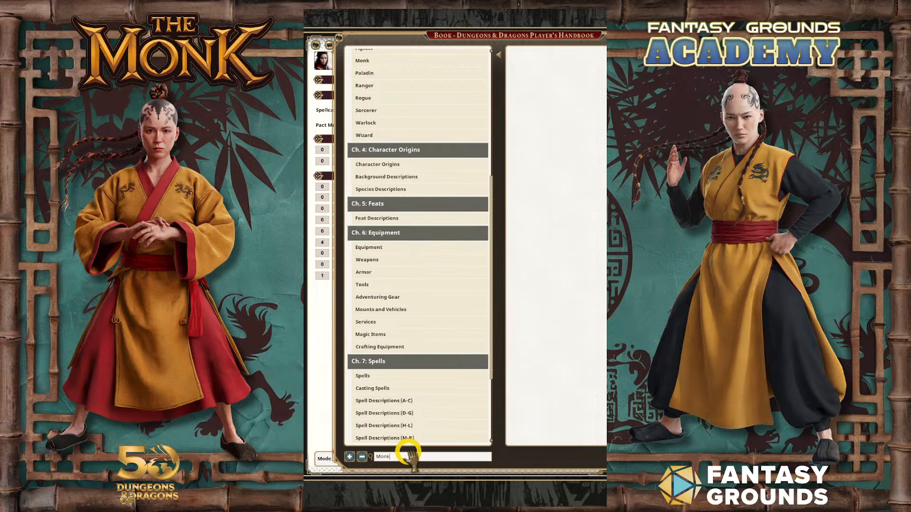
pyautogui.press('Return')
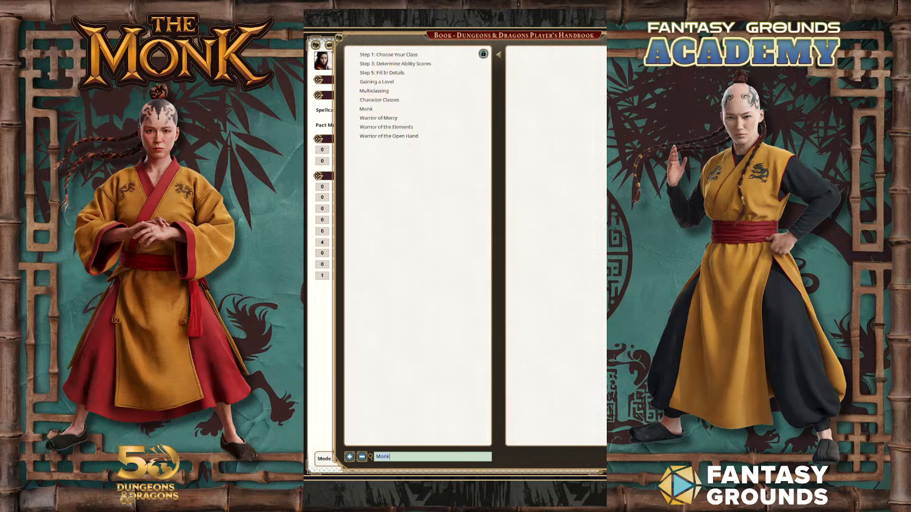
pyautogui.click(689, 38)
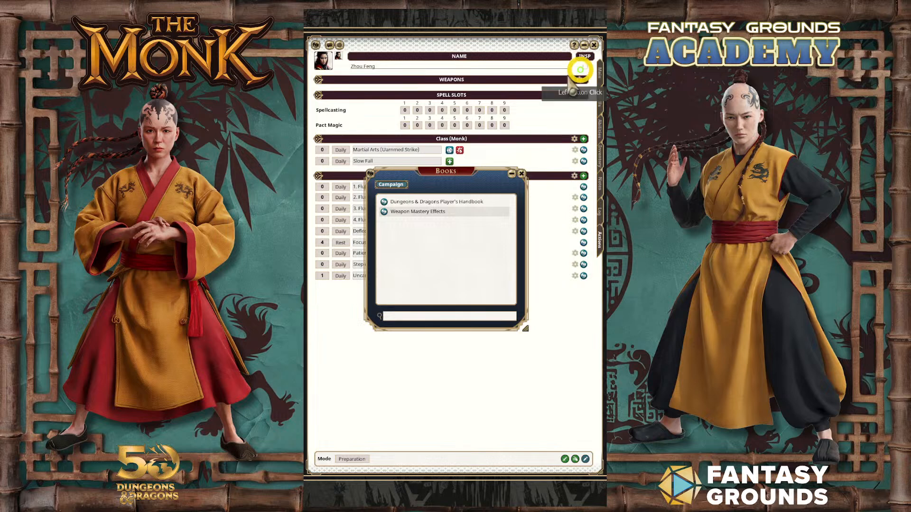
pyautogui.click(522, 176)
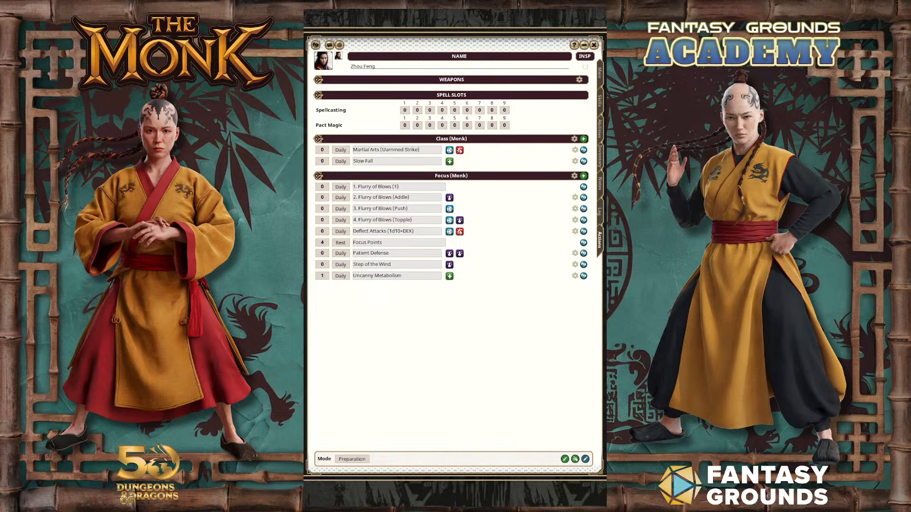
# Step: Reposition the character sheet and enlarge it to fill the available height
pyautogui.moveTo(599, 326); pyautogui.dragTo(591, 326)
pyautogui.moveTo(541, 341); pyautogui.dragTo(541, 321)
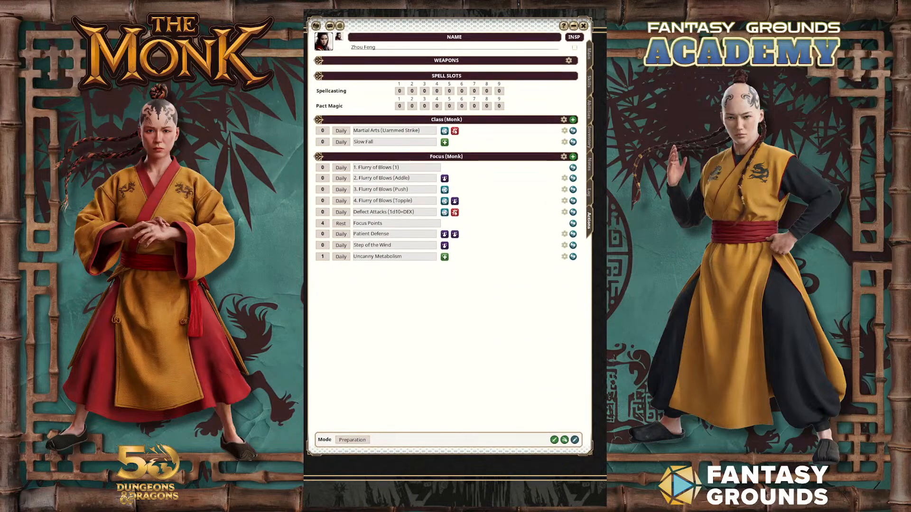
pyautogui.moveTo(592, 454); pyautogui.dragTo(597, 498)
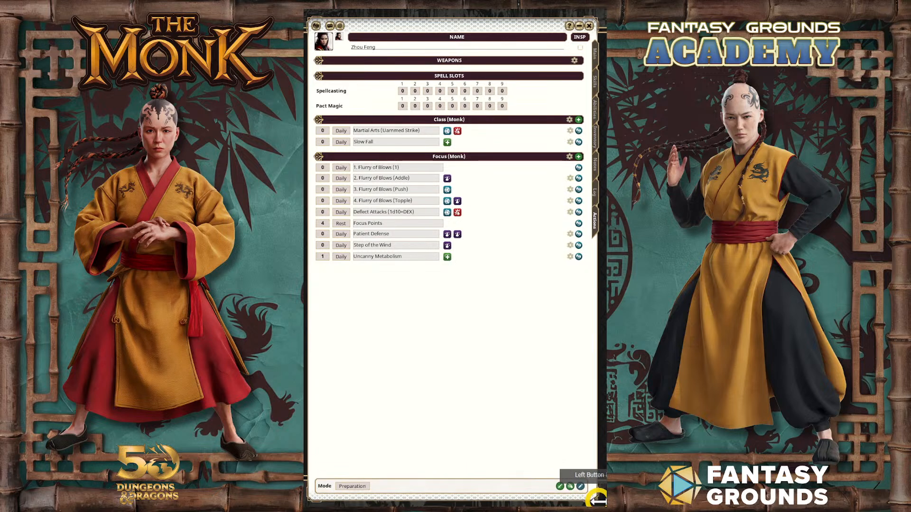
pyautogui.moveTo(553, 399); pyautogui.dragTo(556, 400)
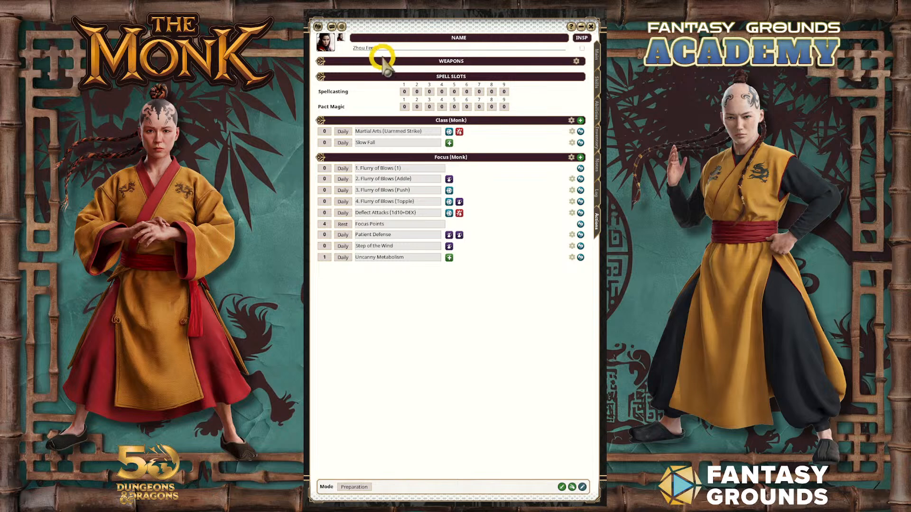
# Step: In the character's inventory, set the location of the Woodcarver's Tools to Backpack
pyautogui.click(596, 55)
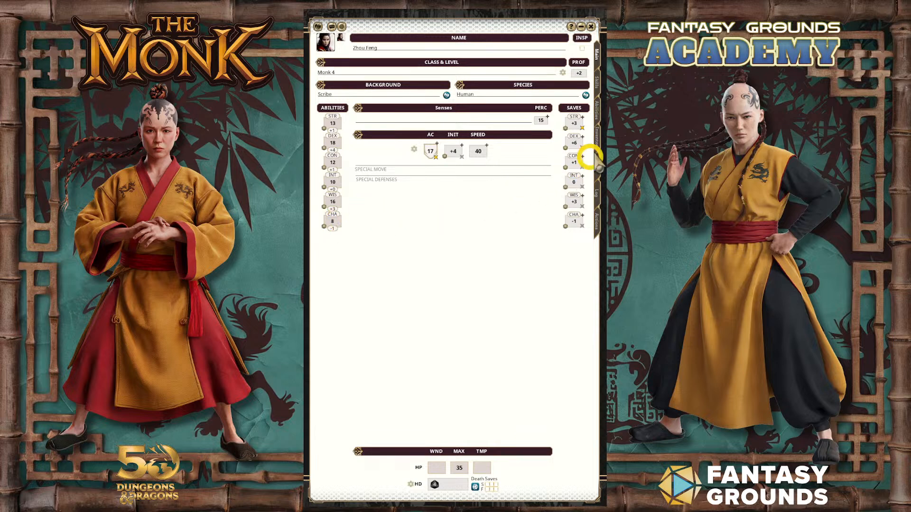
pyautogui.click(596, 138)
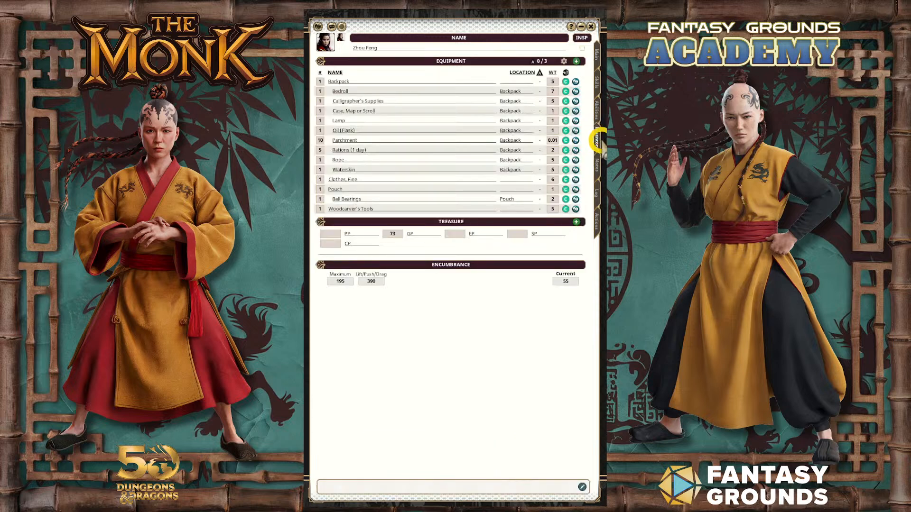
pyautogui.click(510, 212)
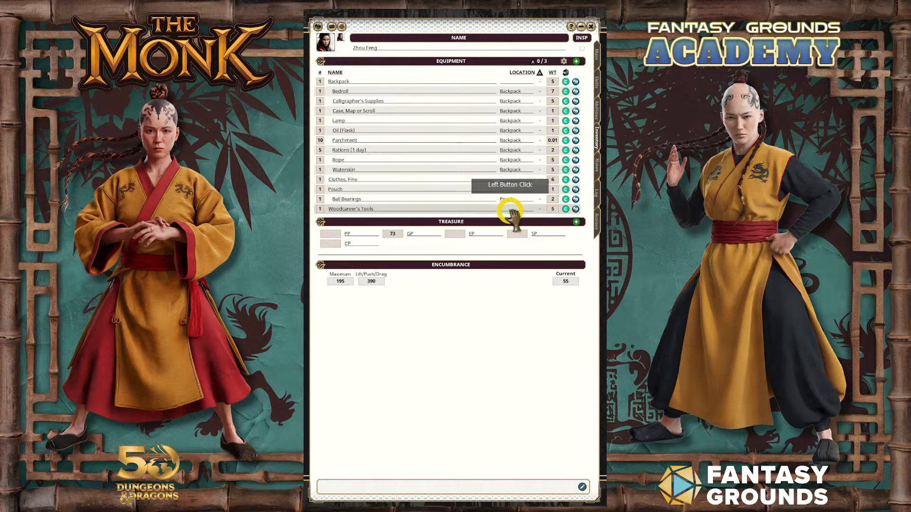
pyautogui.moveTo(513, 215); pyautogui.dragTo(472, 182)
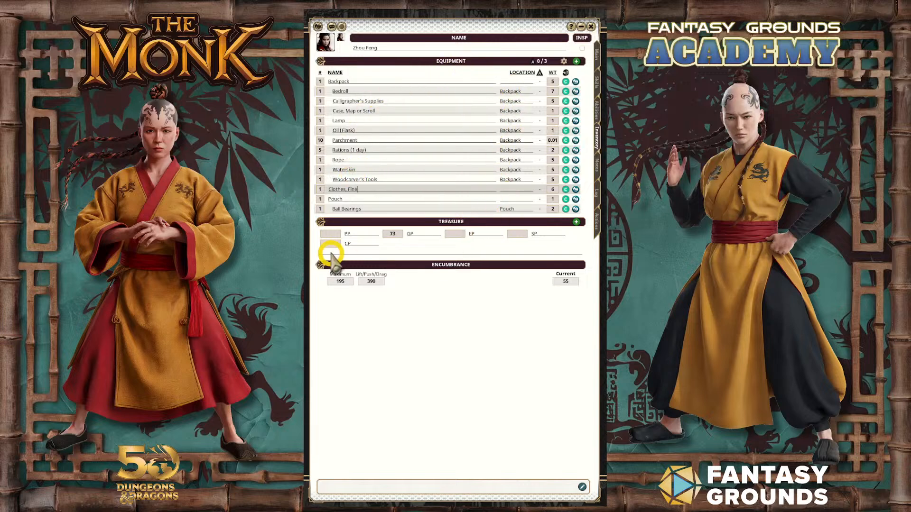
# Step: Review the character's notes and adventure log, and return to the actions list
pyautogui.click(597, 166)
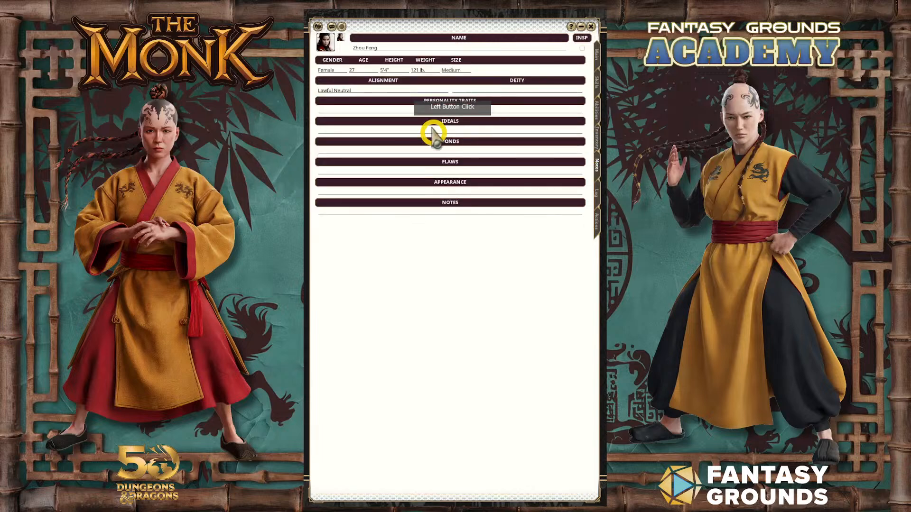
pyautogui.click(596, 192)
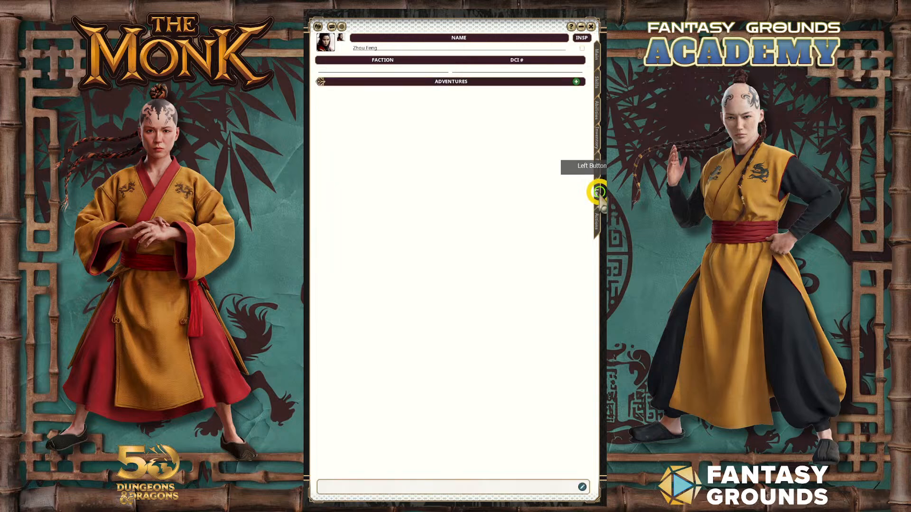
pyautogui.click(596, 217)
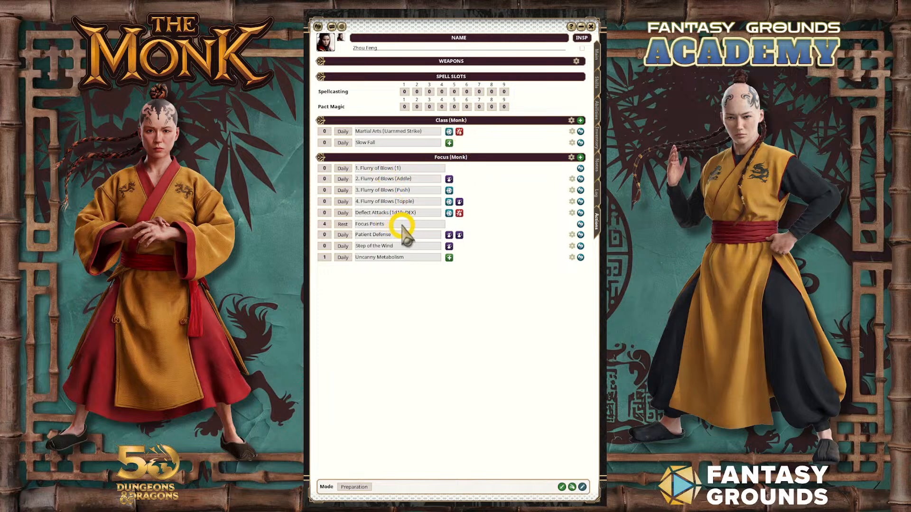
# Step: Open the Patient Defense and Step of the Wind records in turn to read their rules text
pyautogui.click(374, 233)
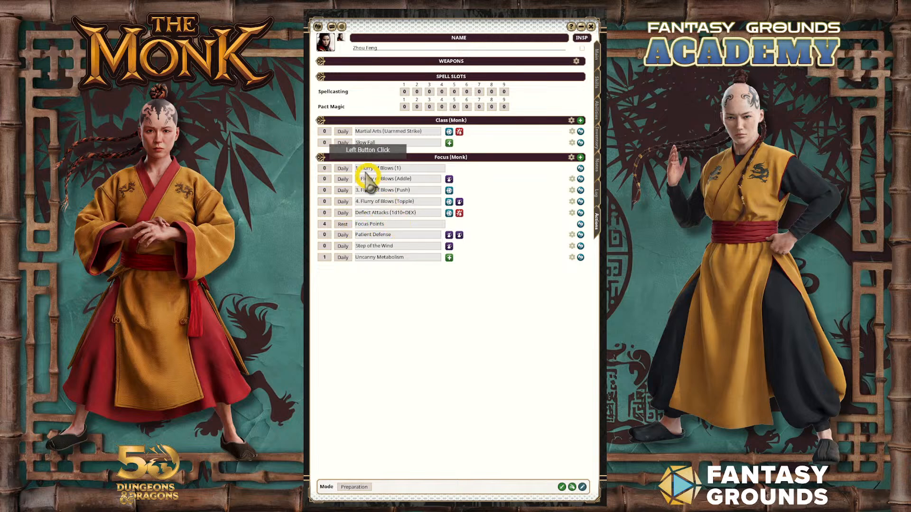
pyautogui.click(580, 234)
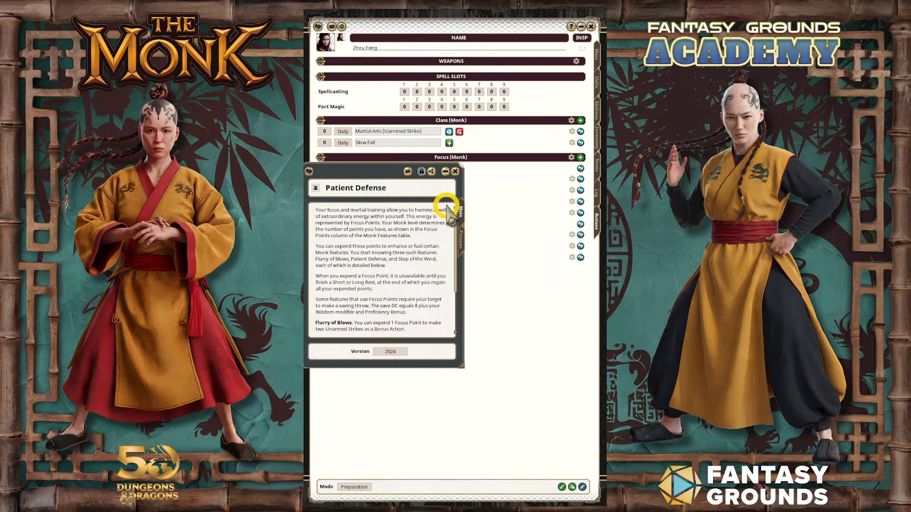
pyautogui.click(455, 171)
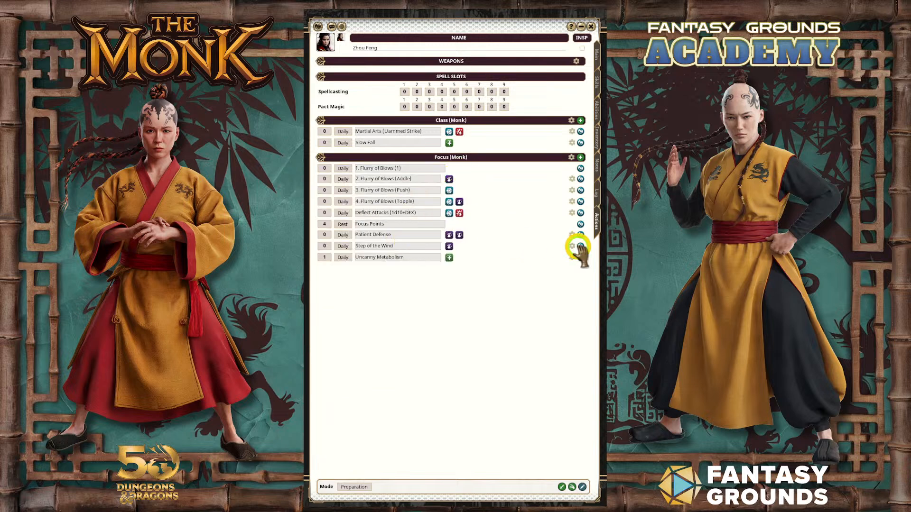
pyautogui.click(581, 246)
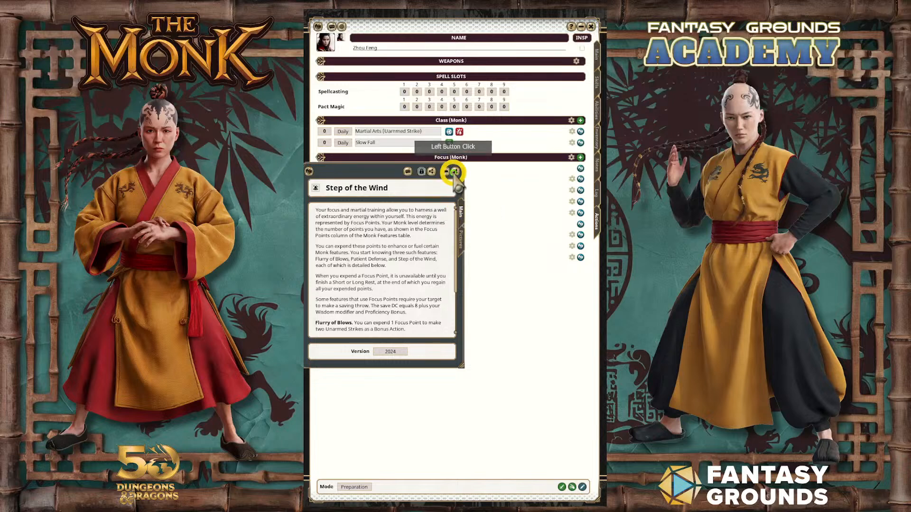
# Step: Read the Uncanny Metabolism record and inspect the details of its Heal action
pyautogui.click(455, 171)
pyautogui.click(580, 257)
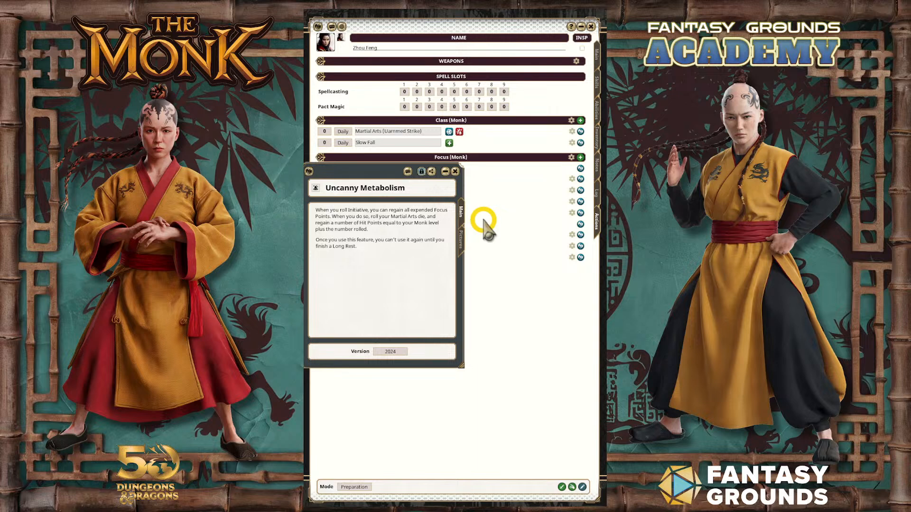
pyautogui.click(459, 173)
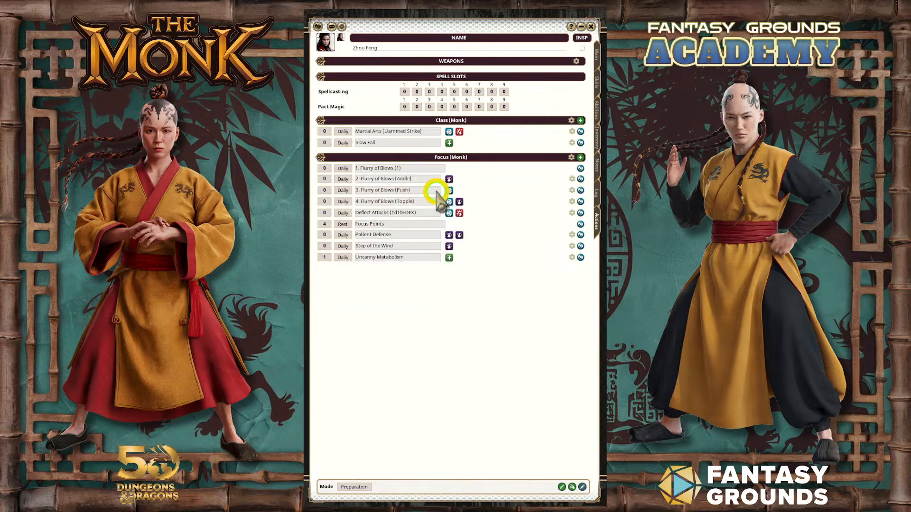
pyautogui.click(572, 258)
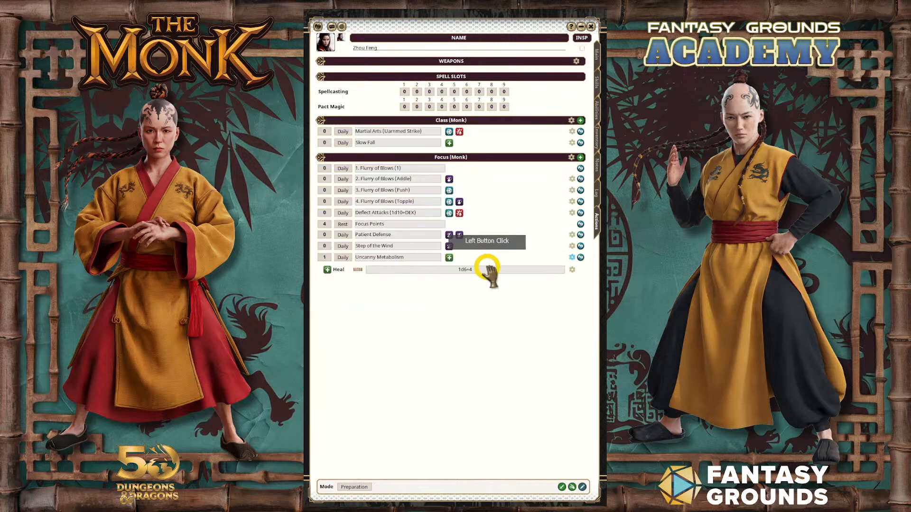
pyautogui.click(572, 258)
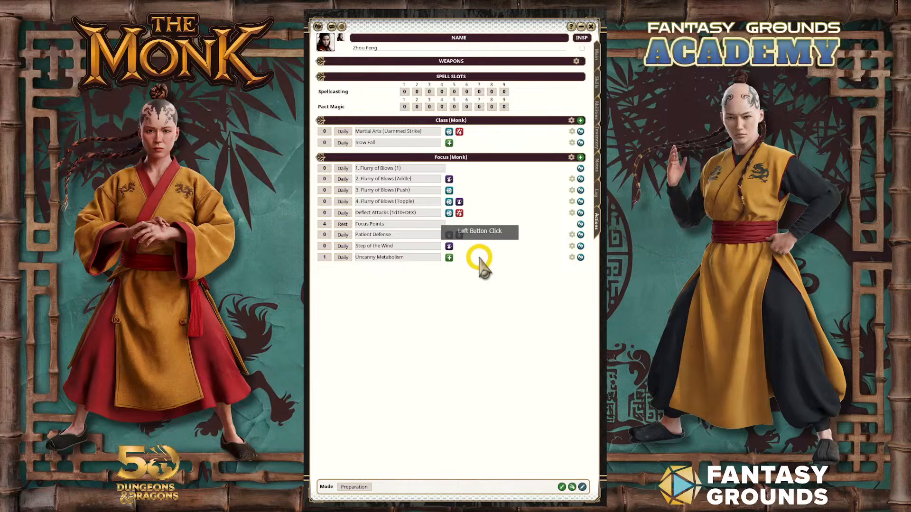
pyautogui.click(580, 257)
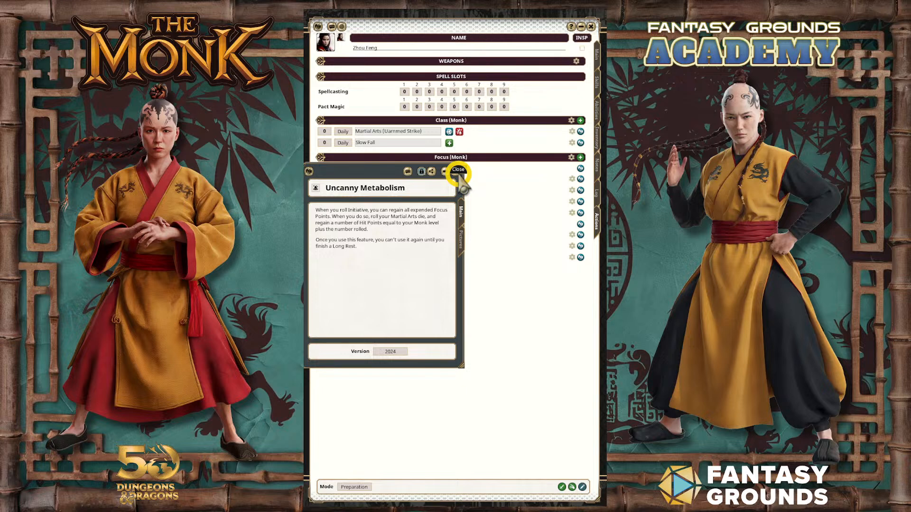
pyautogui.click(459, 174)
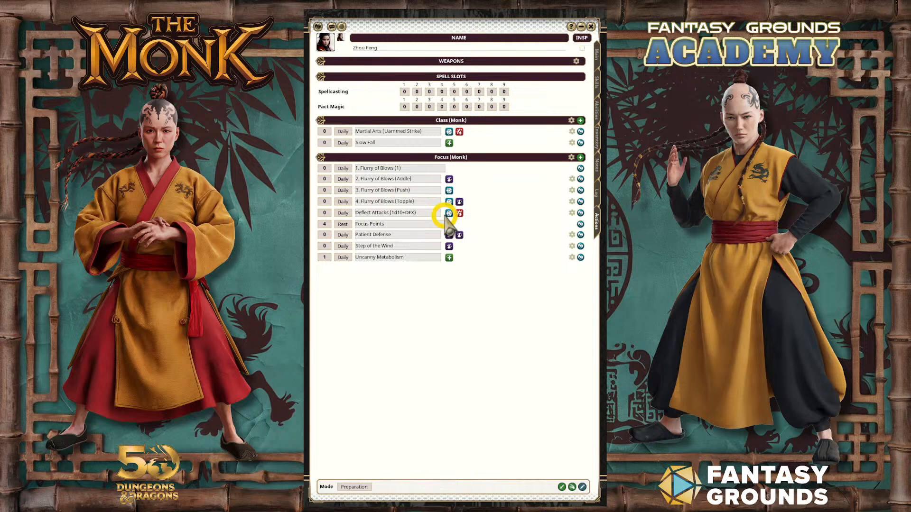
# Step: In the character's abilities list, open the Monk Subclass and Slow Fall features in turn to read their descriptions
pyautogui.click(597, 85)
pyautogui.click(597, 110)
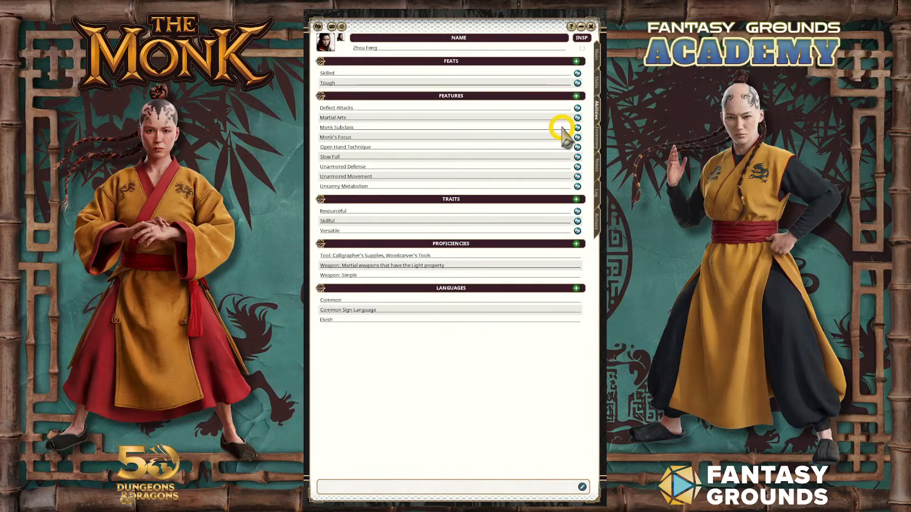
pyautogui.click(577, 128)
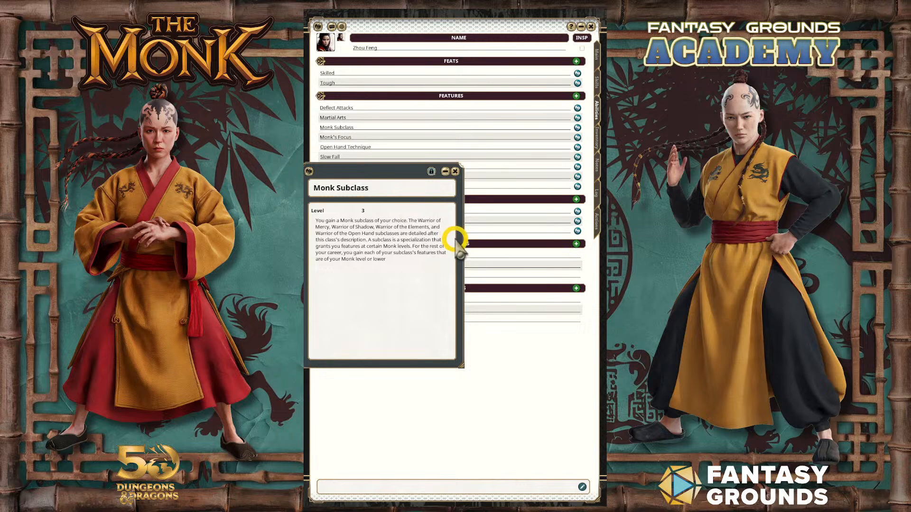
pyautogui.click(454, 171)
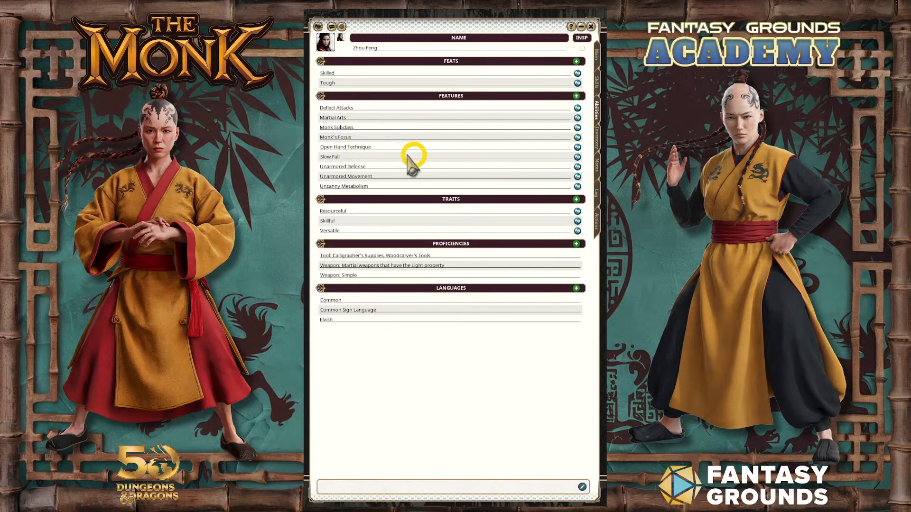
pyautogui.click(578, 157)
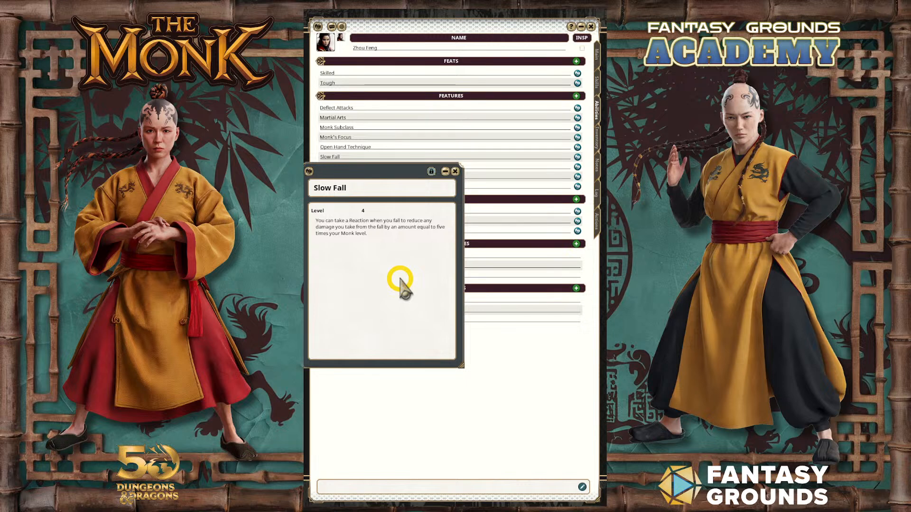
pyautogui.click(454, 171)
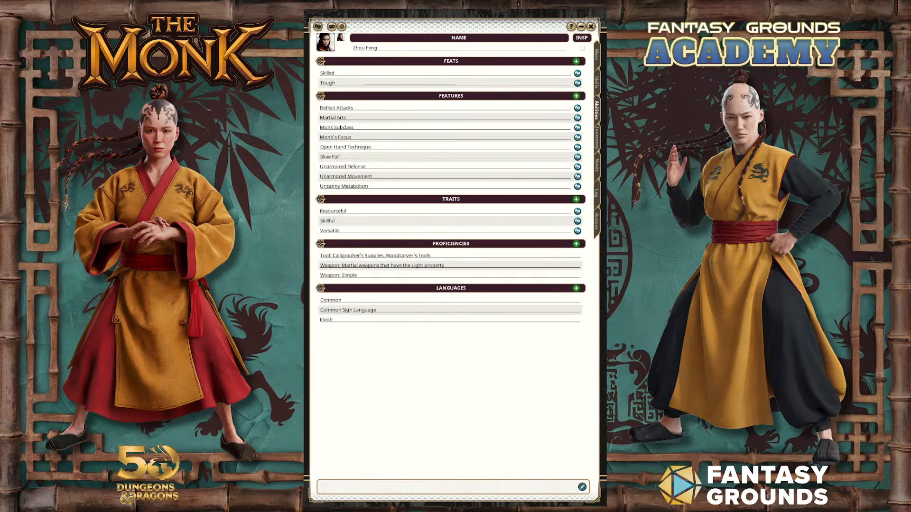
# Step: In the Class (Monk) actions, rename the Slow Fall entry as "Slow Fall (5x lvl.)"
pyautogui.click(596, 221)
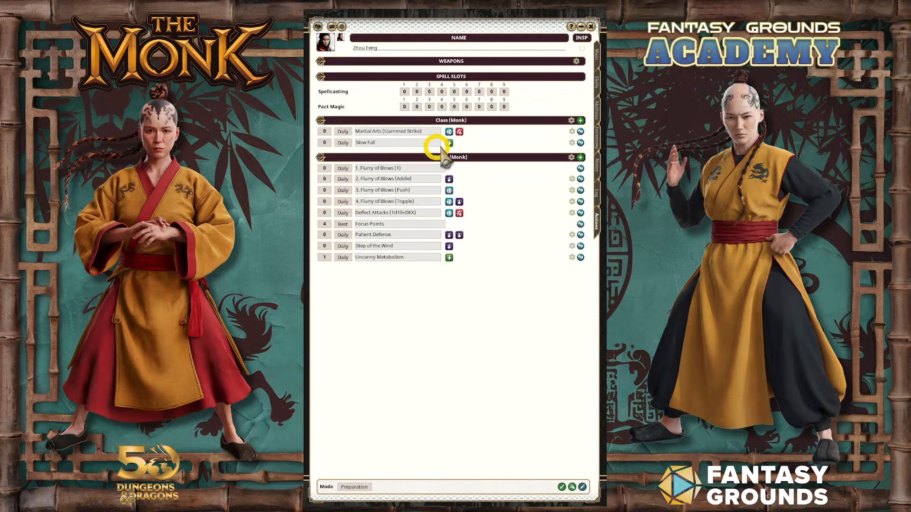
pyautogui.click(420, 142)
pyautogui.write('(5xlvl.')
pyautogui.click(384, 143)
pyautogui.click(383, 143)
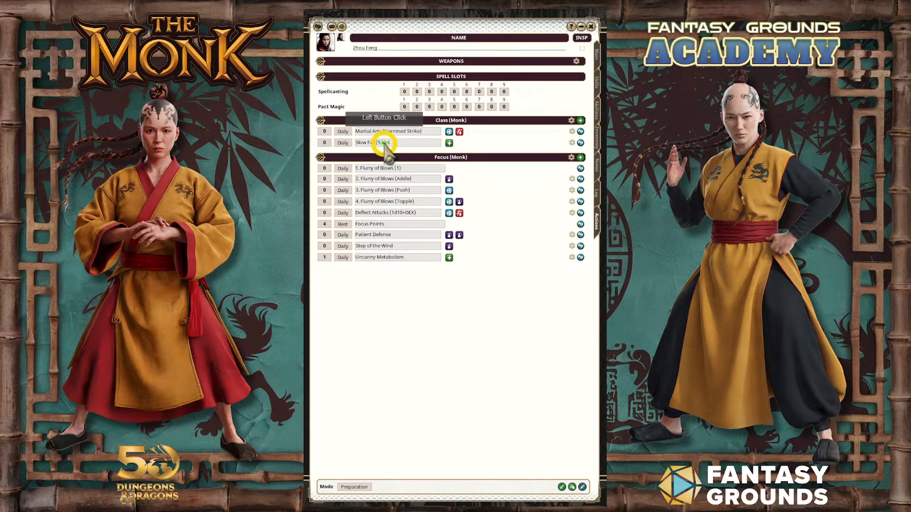
pyautogui.click(399, 143)
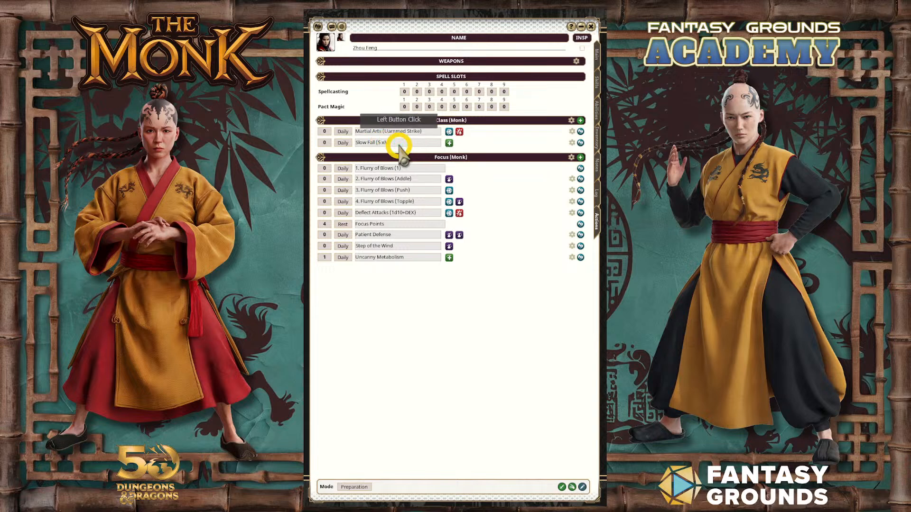
pyautogui.press('BackSpace')
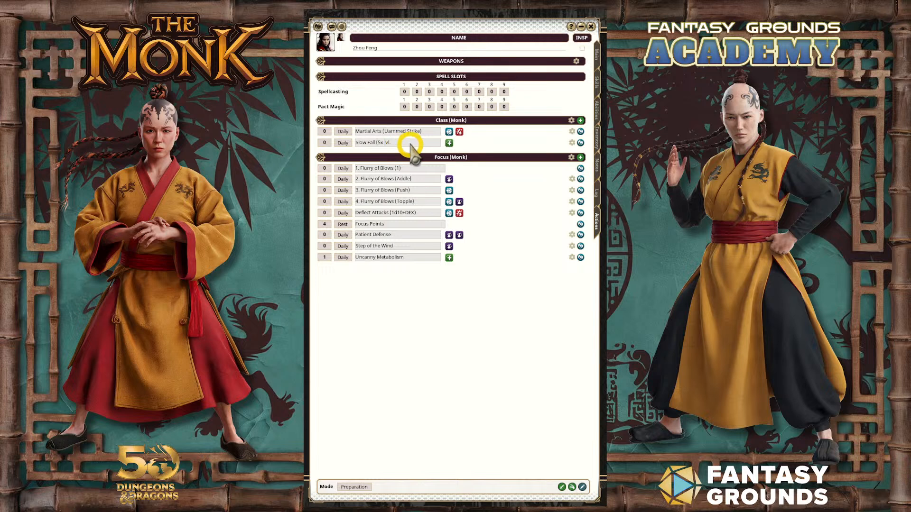
pyautogui.click(411, 146)
pyautogui.write(')')
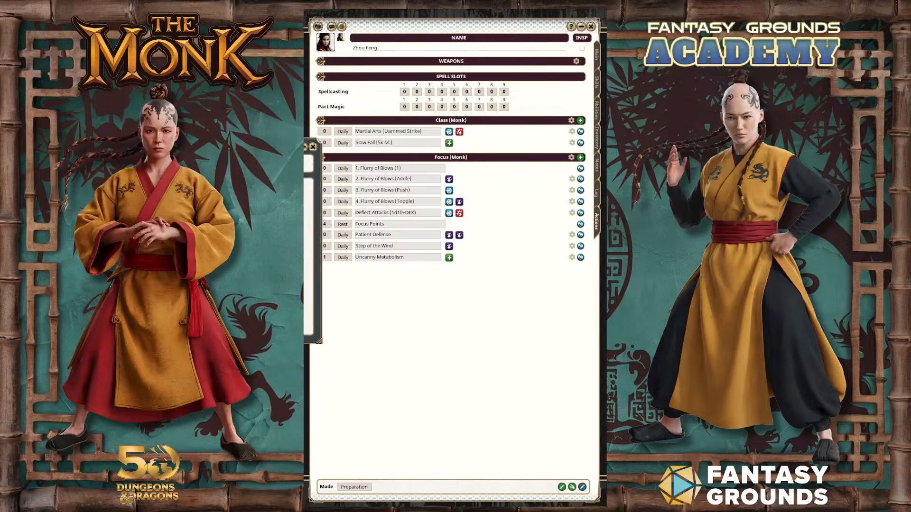
# Step: Append "(R)" to the Slow Fall action's name and close the record window left open beside the sheet
pyautogui.click(422, 142)
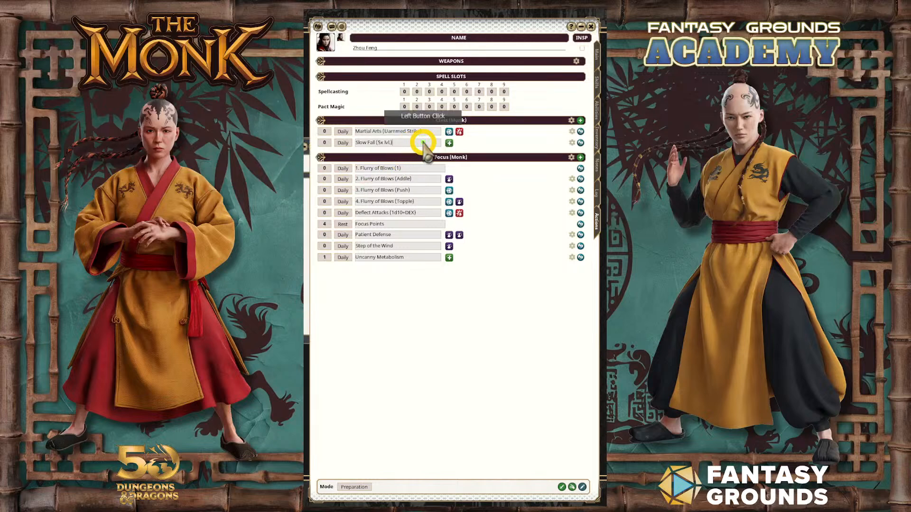
pyautogui.write('(R')
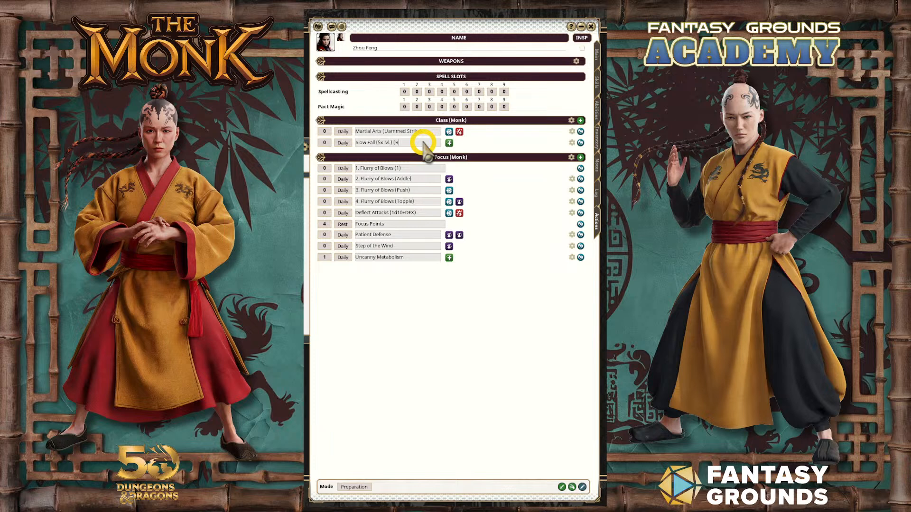
pyautogui.click(306, 144)
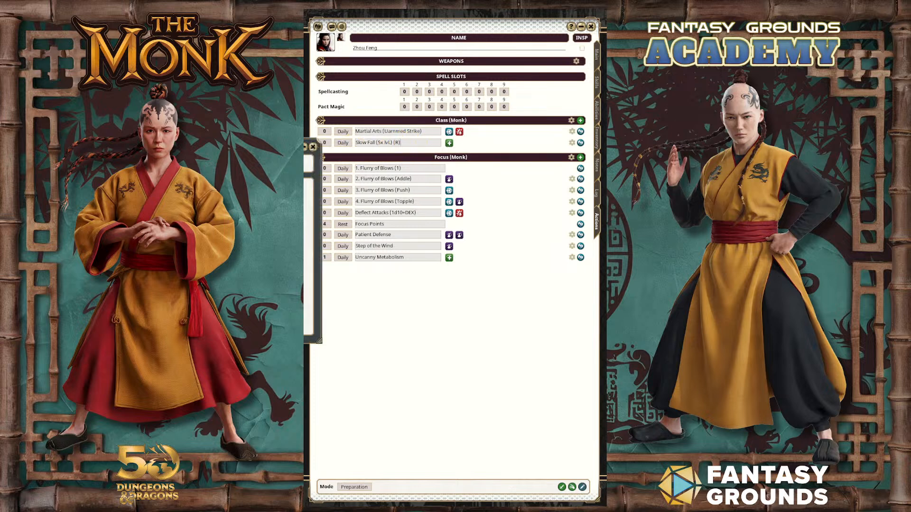
pyautogui.click(313, 147)
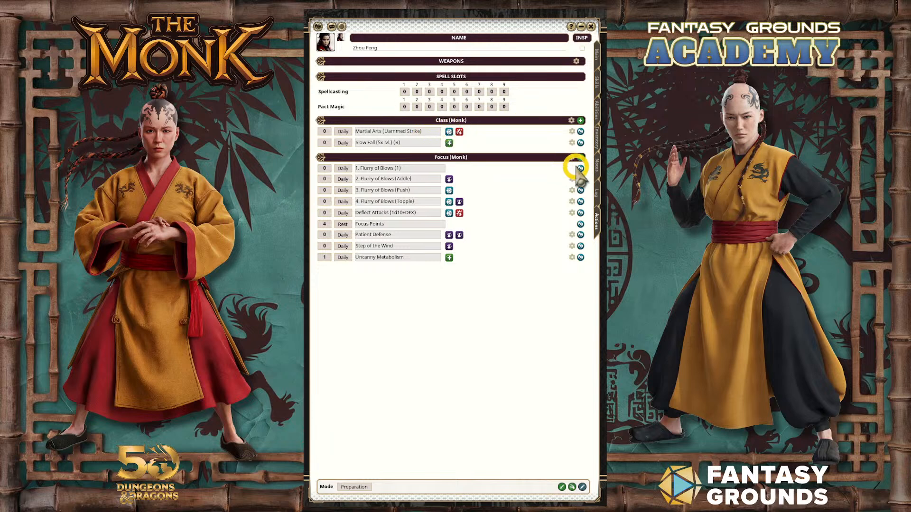
# Step: Open the Flurry of Blows (Push) and Step of the Wind records in turn to check their rules text
pyautogui.click(581, 190)
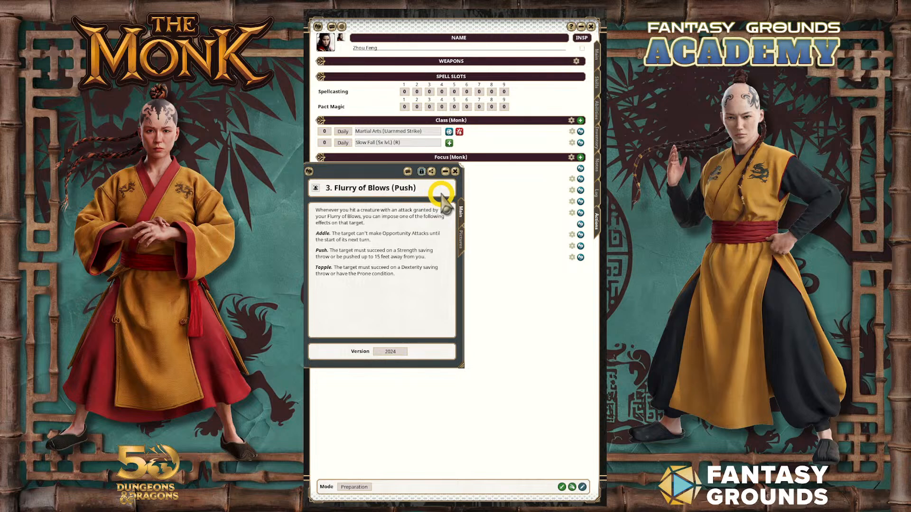
pyautogui.moveTo(378, 172); pyautogui.dragTo(450, 205)
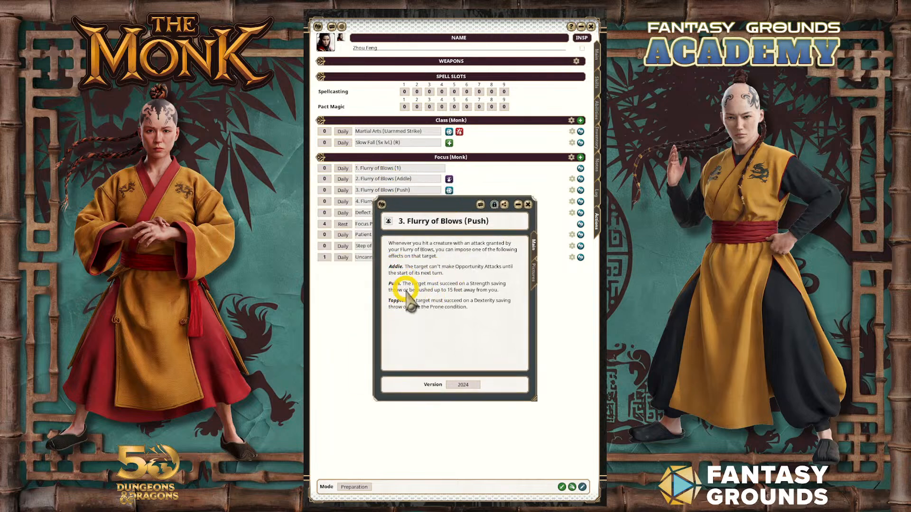
pyautogui.click(528, 205)
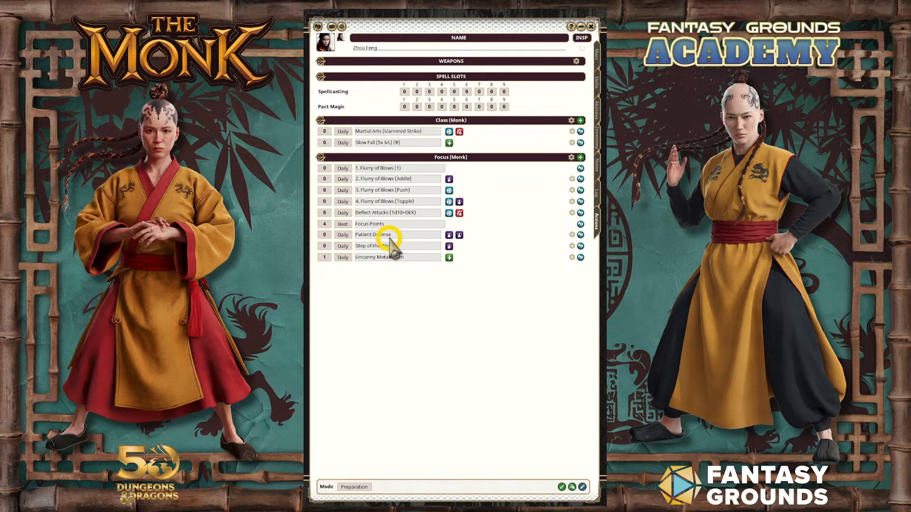
pyautogui.click(580, 246)
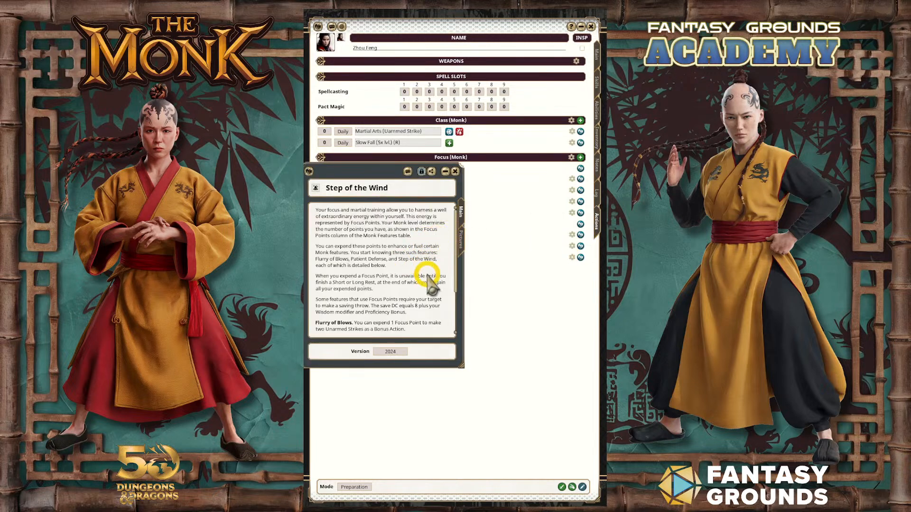
pyautogui.scroll(-2, 424, 265)
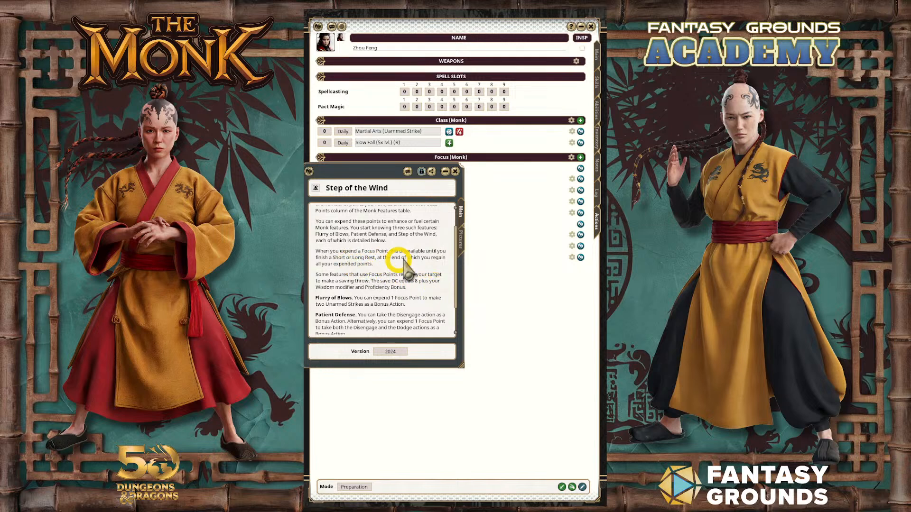
pyautogui.scroll(-3, 441, 274)
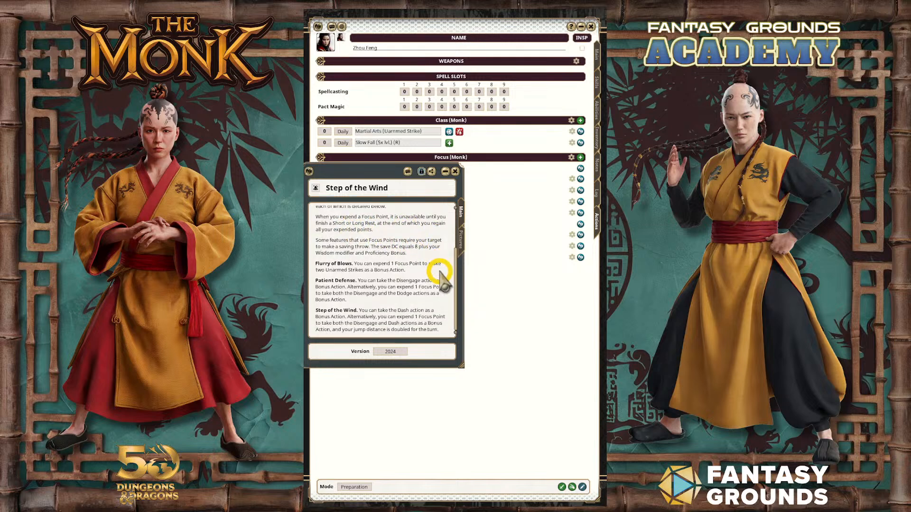
pyautogui.click(455, 171)
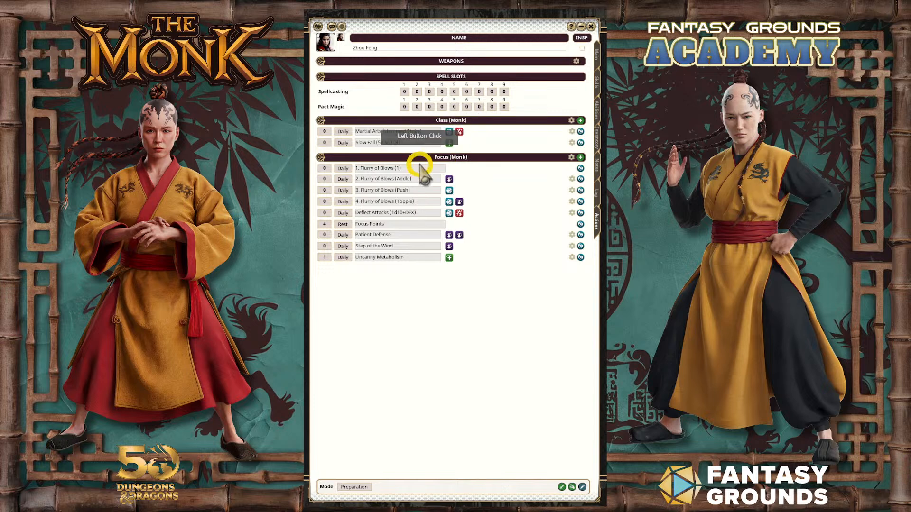
pyautogui.click(457, 176)
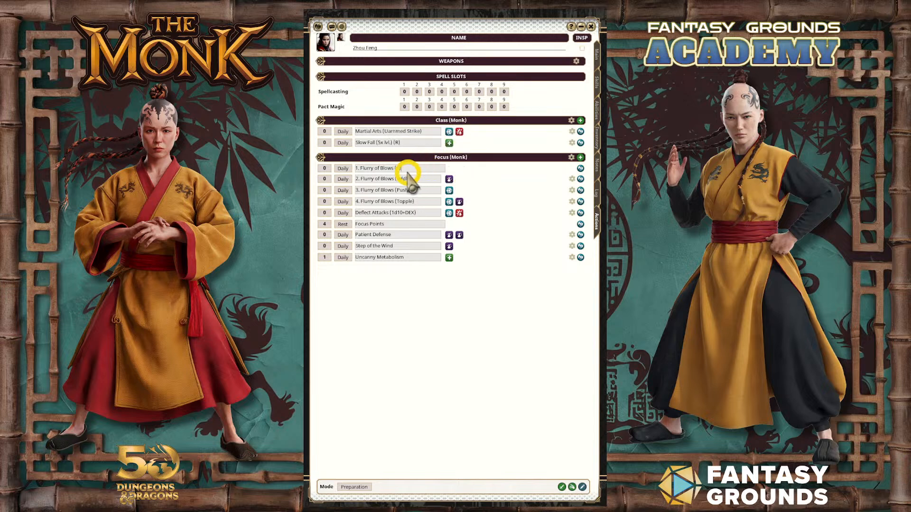
# Step: Check the rules text of the first Flurry of Blows action and append "(B)" to its name
pyautogui.click(580, 169)
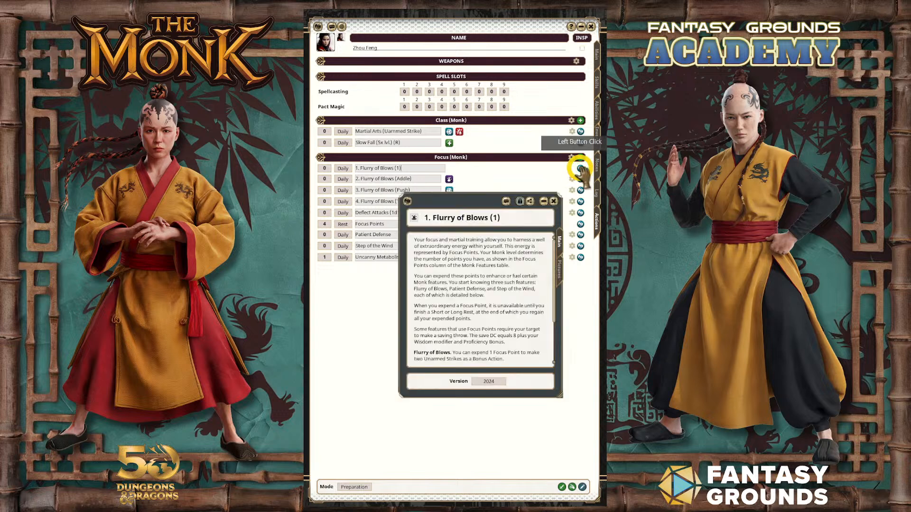
pyautogui.scroll(-3, 524, 298)
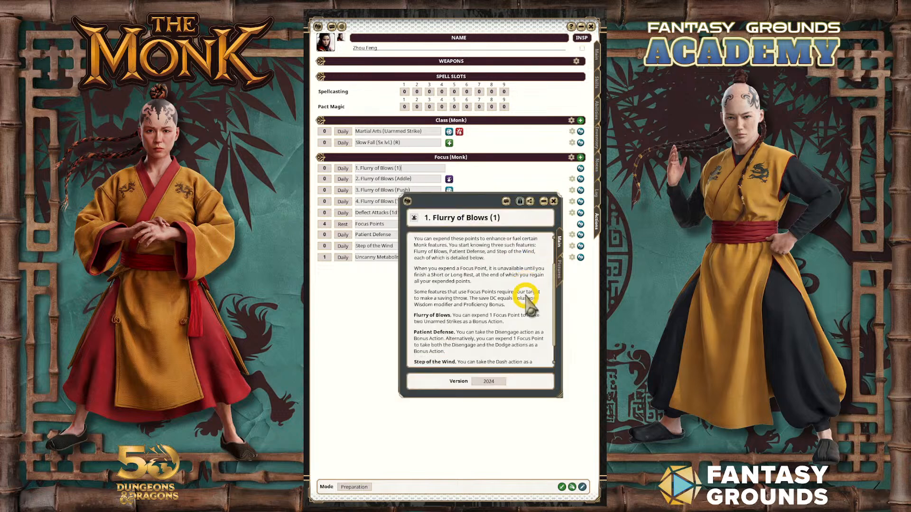
pyautogui.click(553, 202)
pyautogui.click(421, 169)
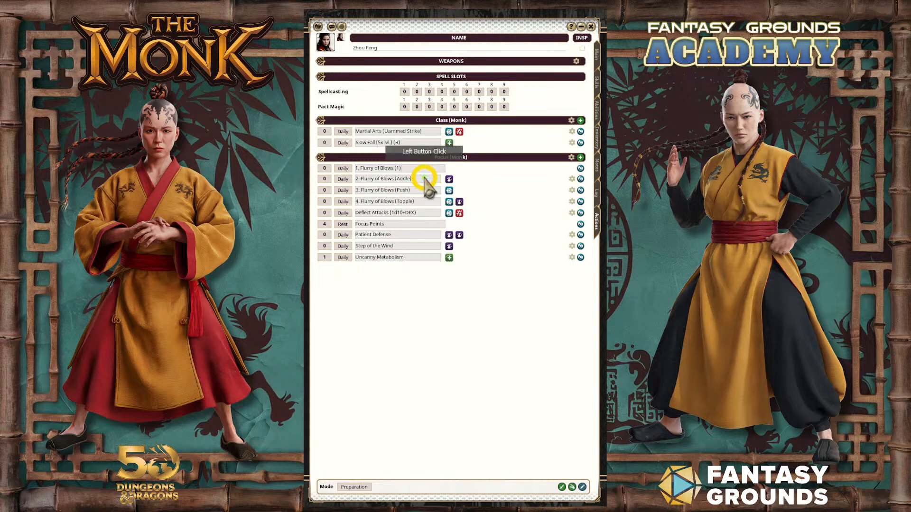
pyautogui.write(')B')
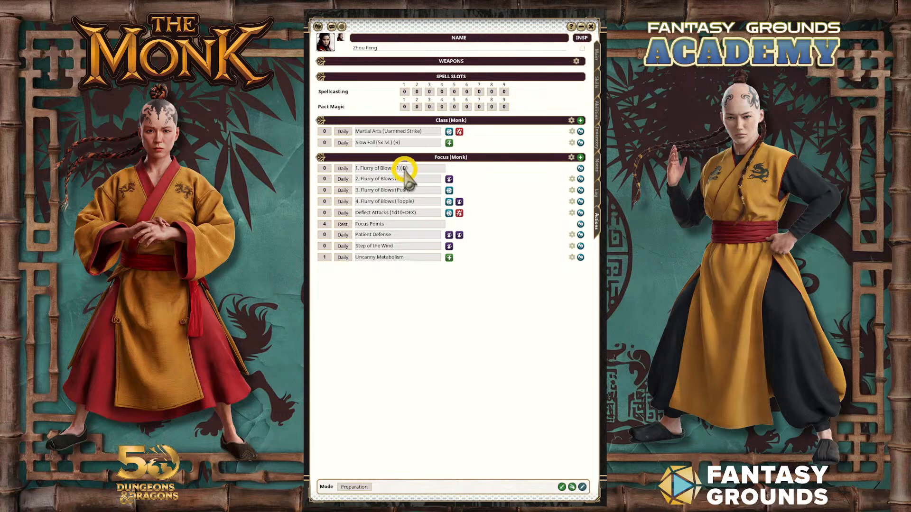
pyautogui.click(436, 180)
pyautogui.click(424, 189)
pyautogui.click(430, 139)
# Step: Review the character's skills, notes and log once more, and return to the actions list
pyautogui.click(596, 82)
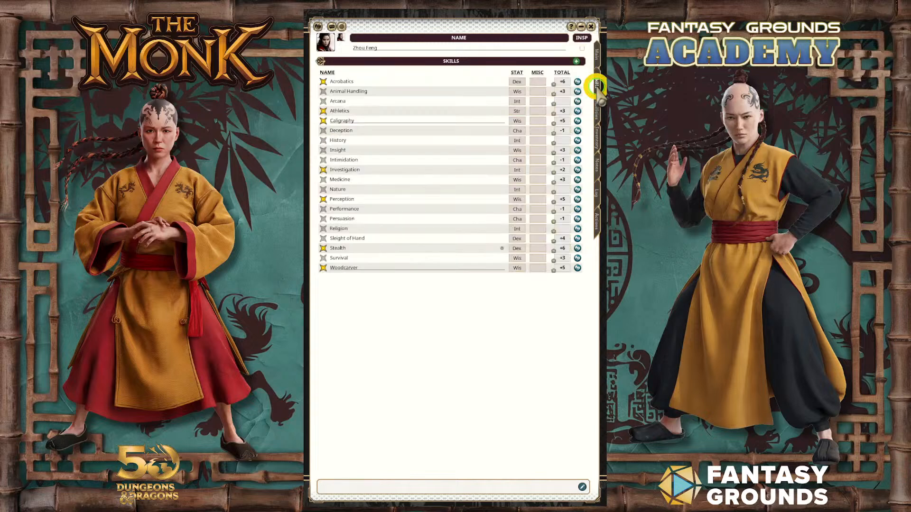
pyautogui.click(596, 163)
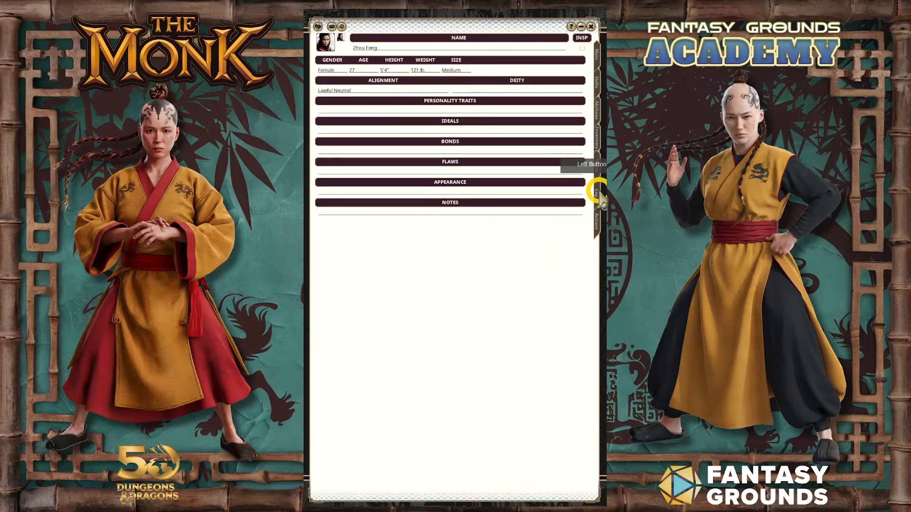
pyautogui.click(597, 193)
pyautogui.click(596, 221)
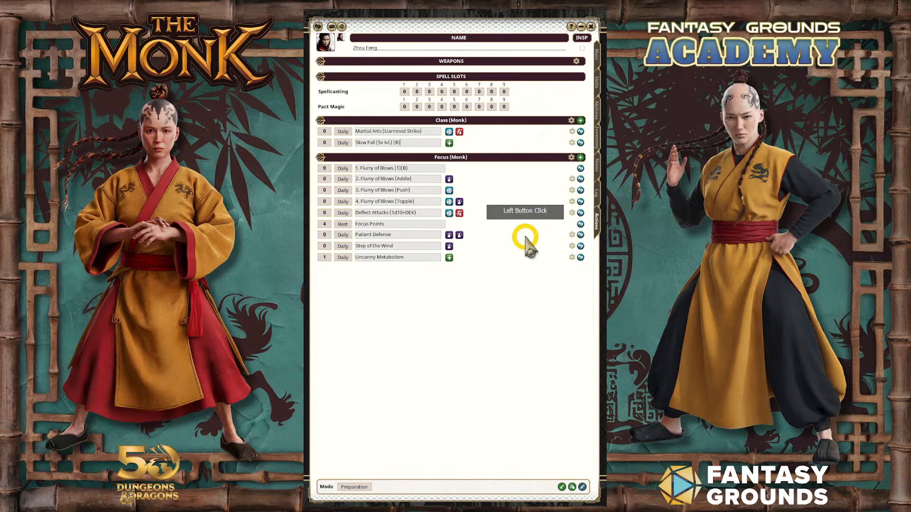